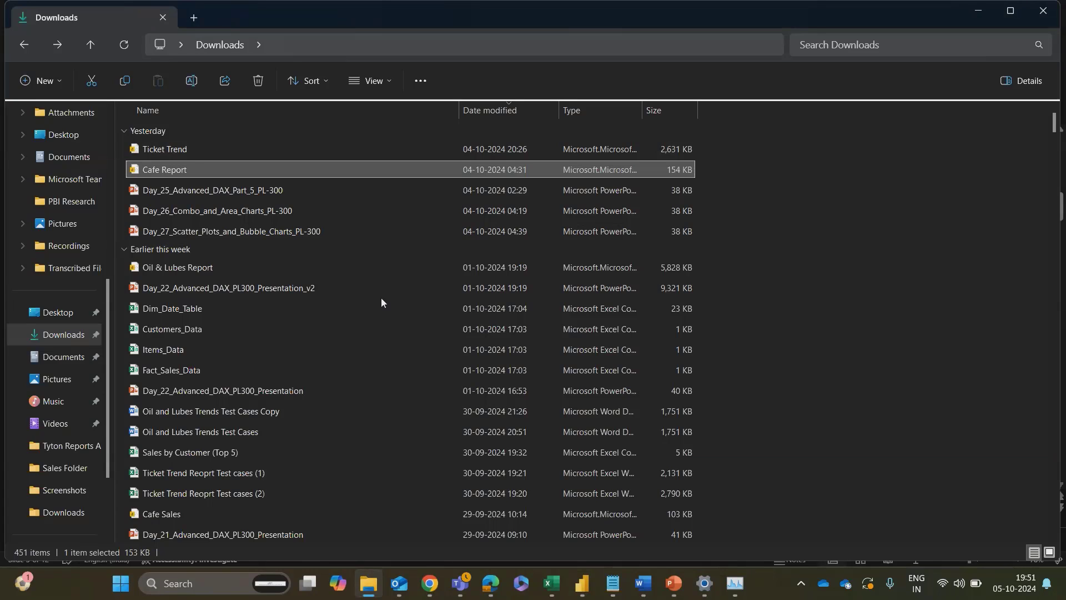
Step: Switch to the Cafe Report in Power BI Desktop and review its Day 24 and Day 25 pages
key(alt+Tab)
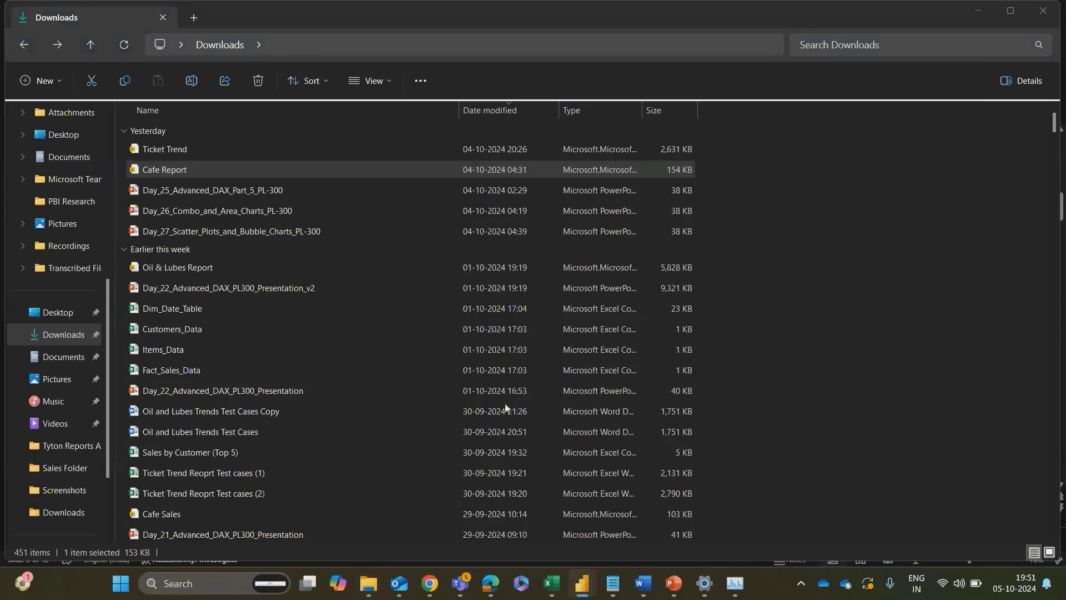
mouse_move(575, 596)
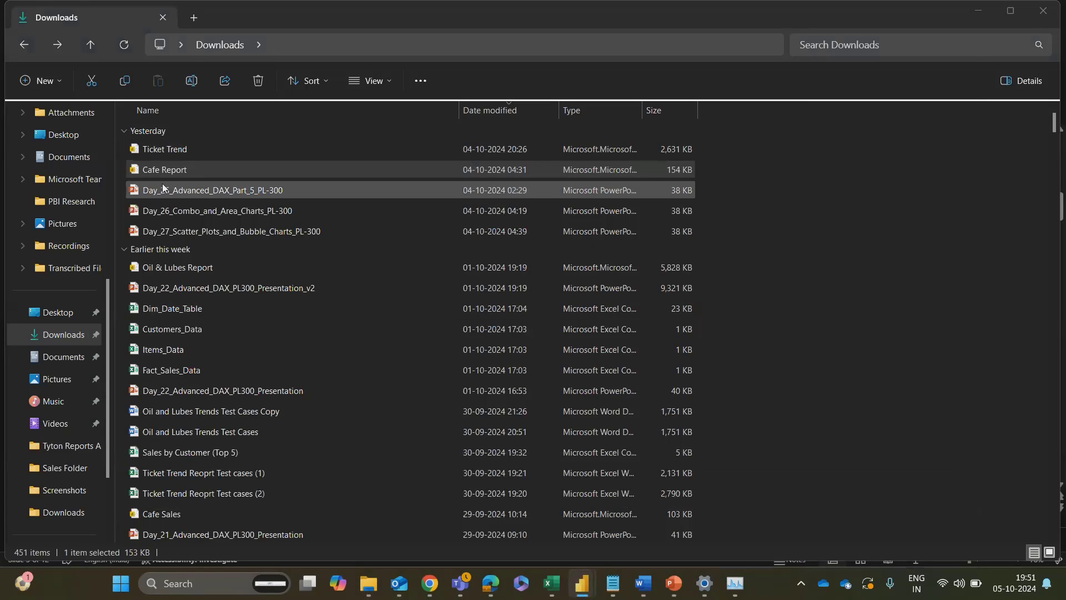
key(alt+Tab)
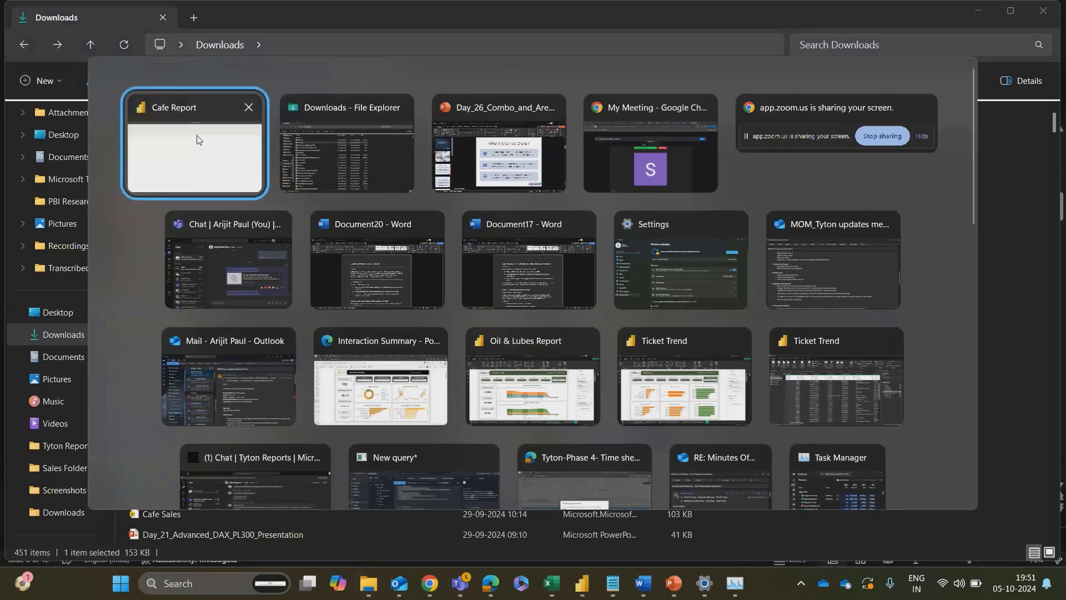
click(197, 139)
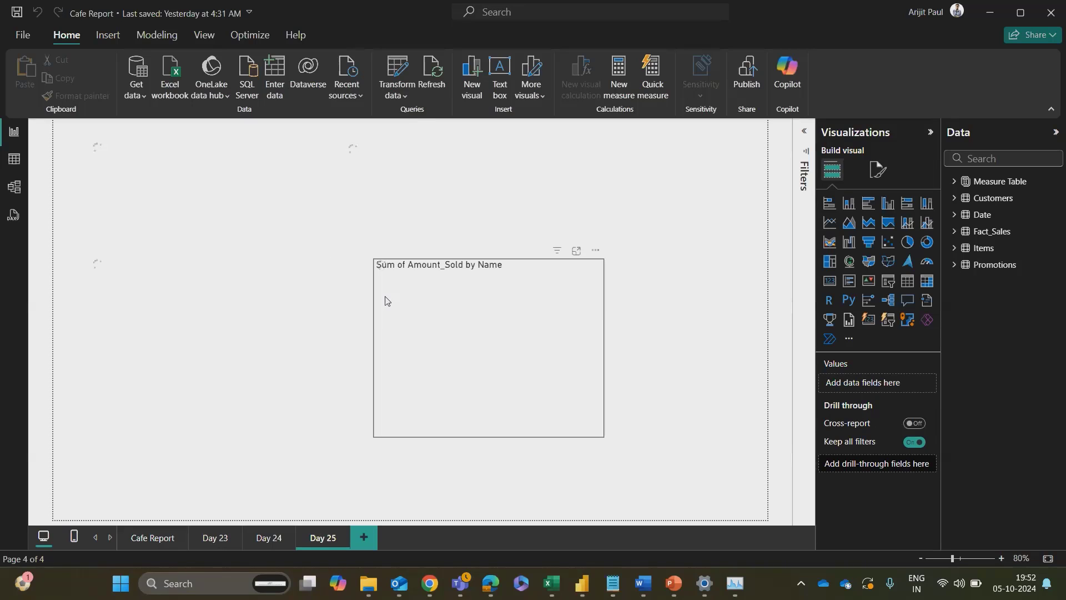
click(267, 541)
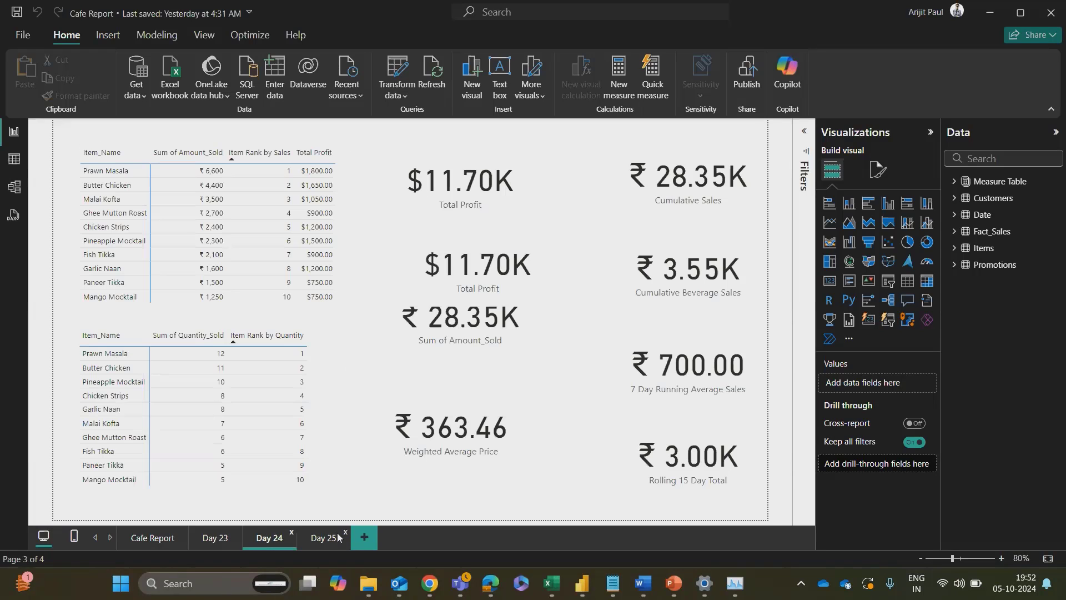
click(317, 539)
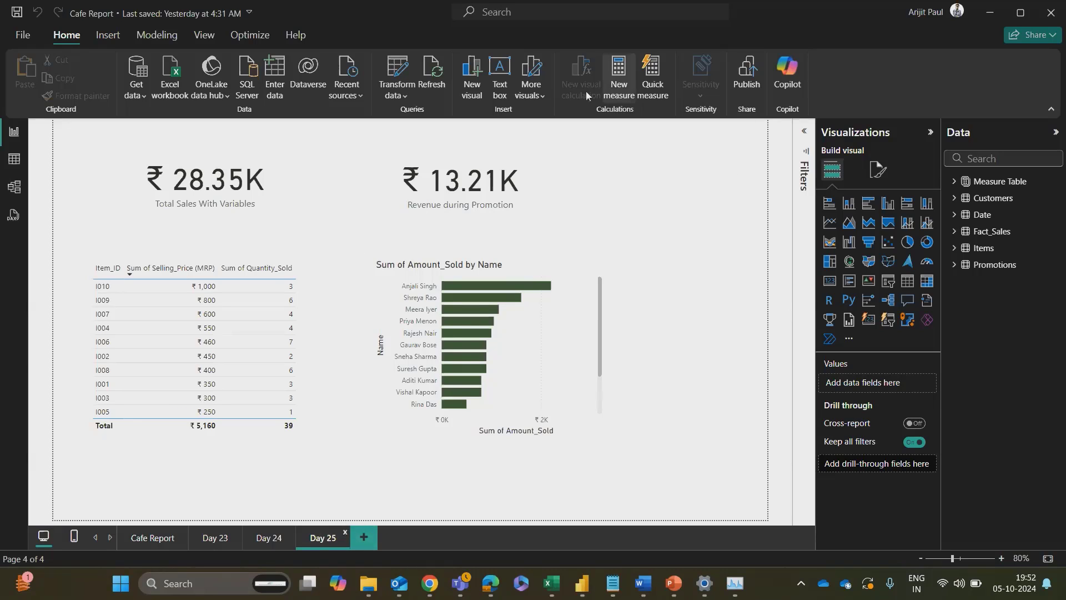
Step: Examine the list of measures in the Measure Table in the table view
click(13, 160)
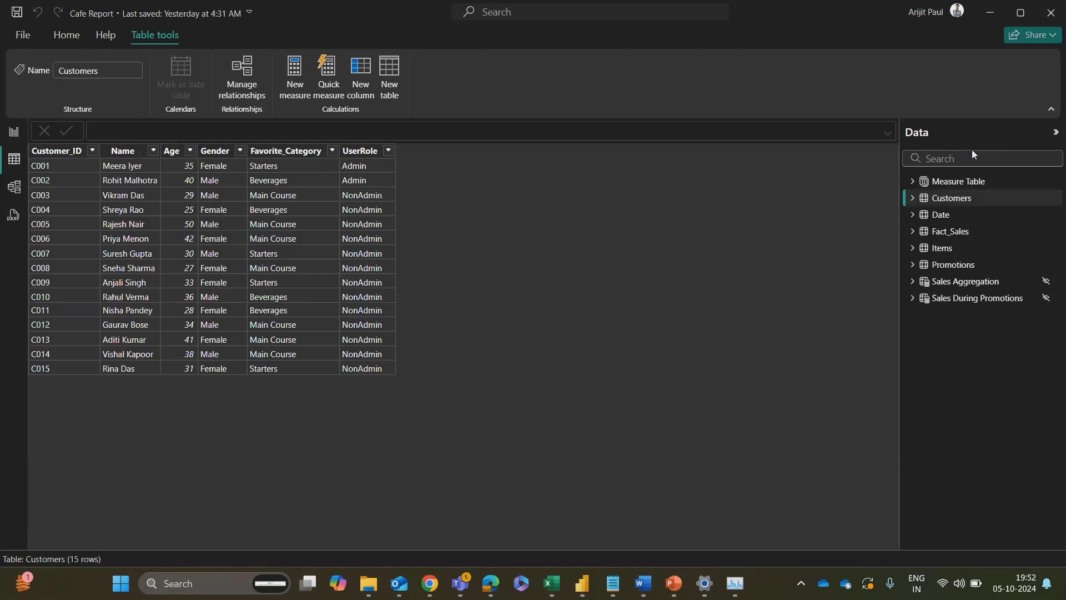
click(925, 185)
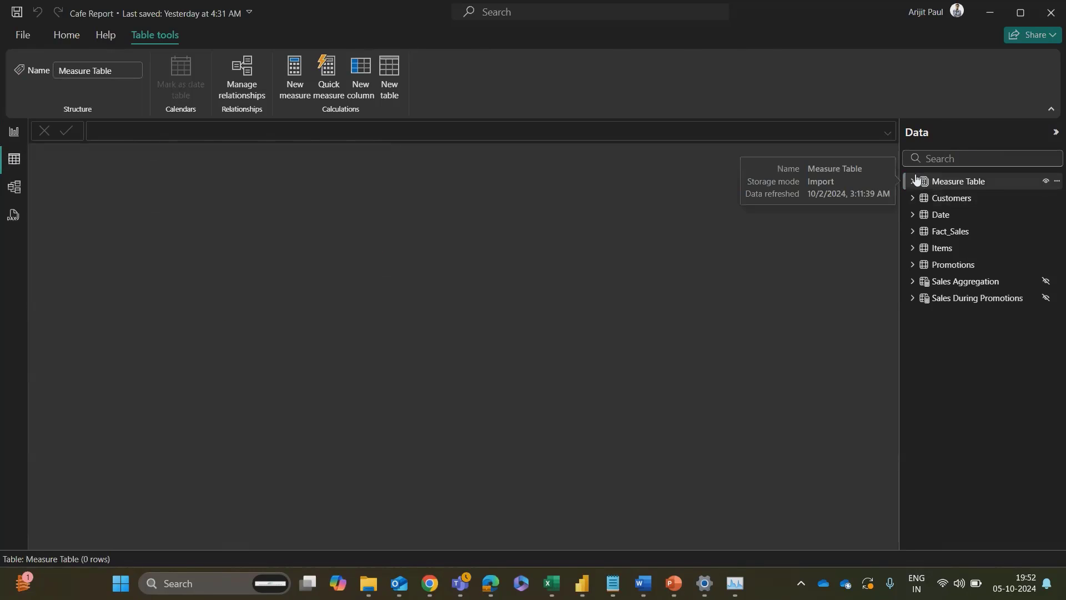
click(919, 182)
scroll(994, 388, down, 6)
scroll(1000, 383, up, 6)
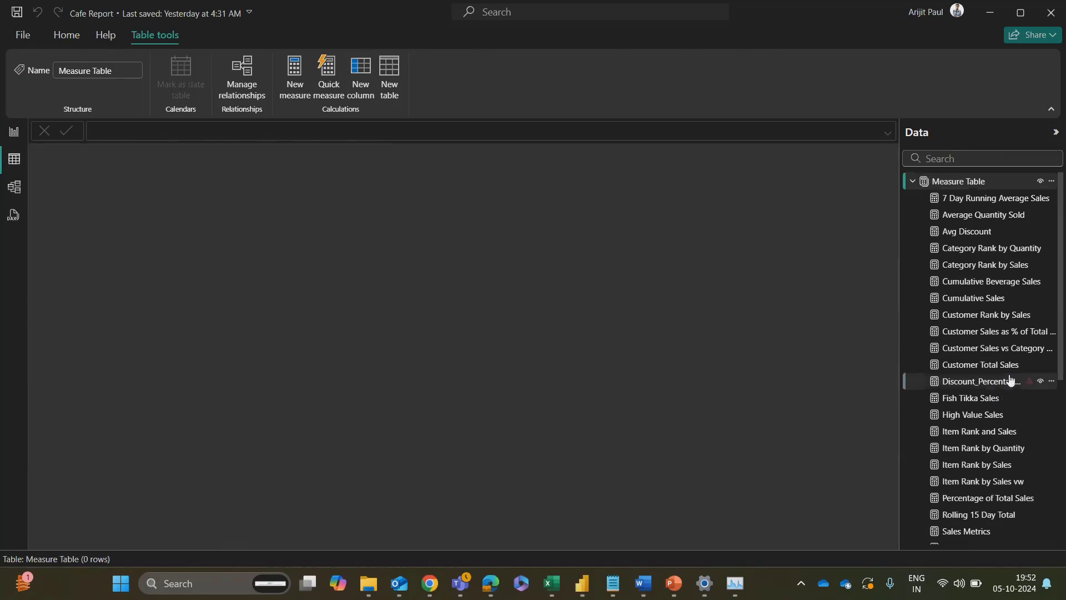
scroll(1010, 367, down, 3)
scroll(1010, 348, up, 1)
scroll(978, 222, up, 2)
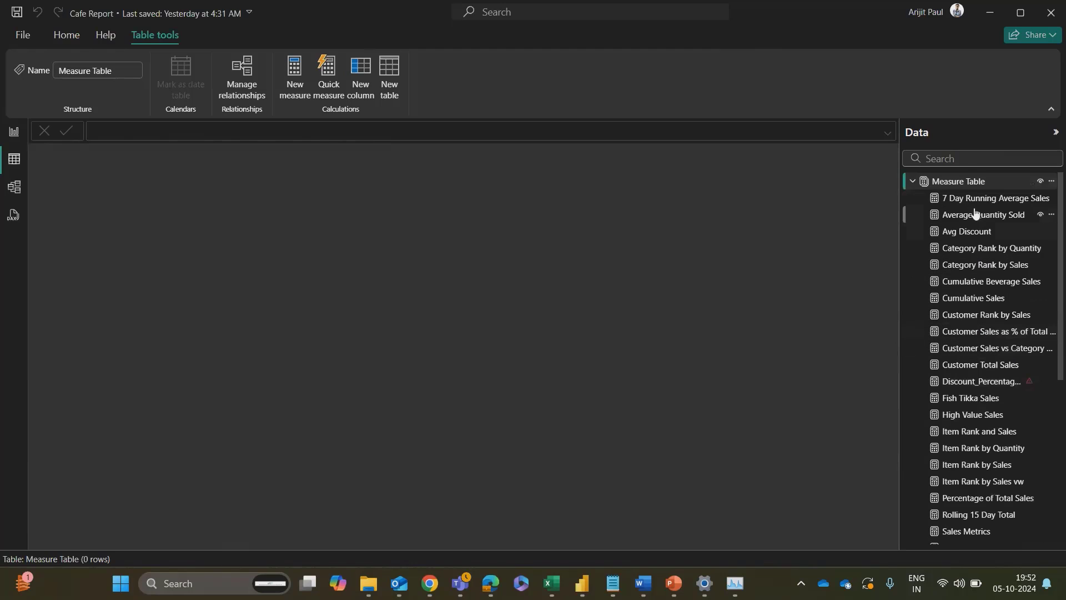
click(912, 182)
Step: Review the data of the Customers, Date, Fact_Sales, Items and Promotions tables one after another
click(933, 199)
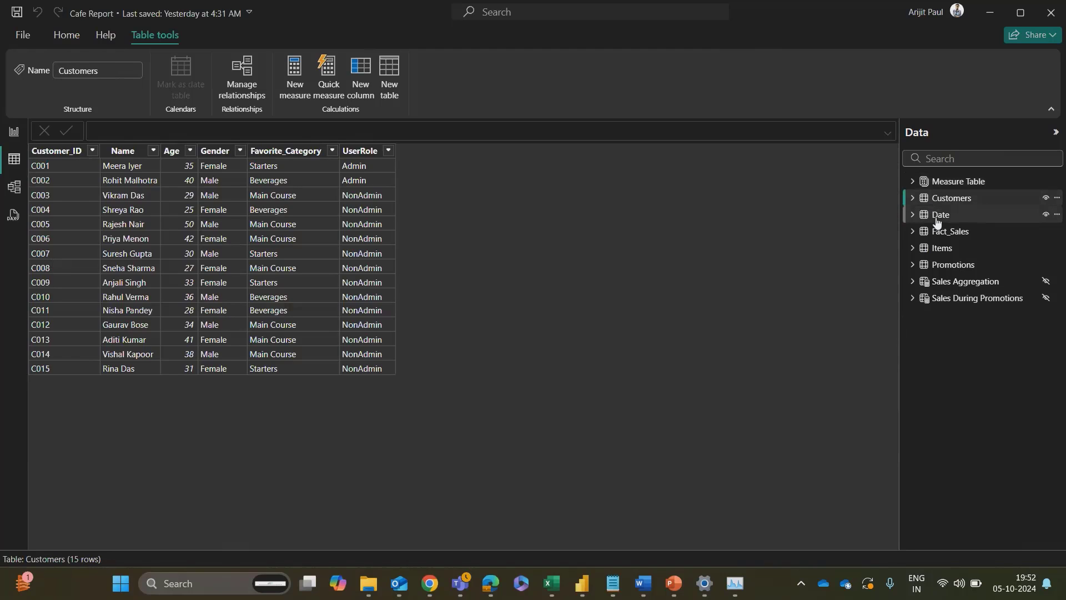
click(938, 217)
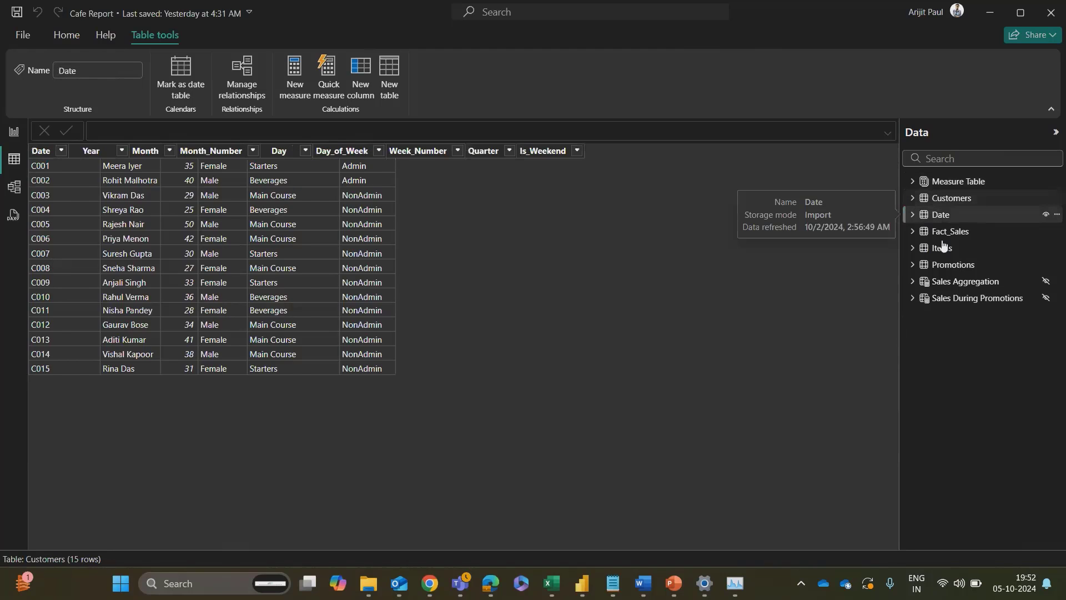
click(944, 233)
scroll(161, 345, down, 1)
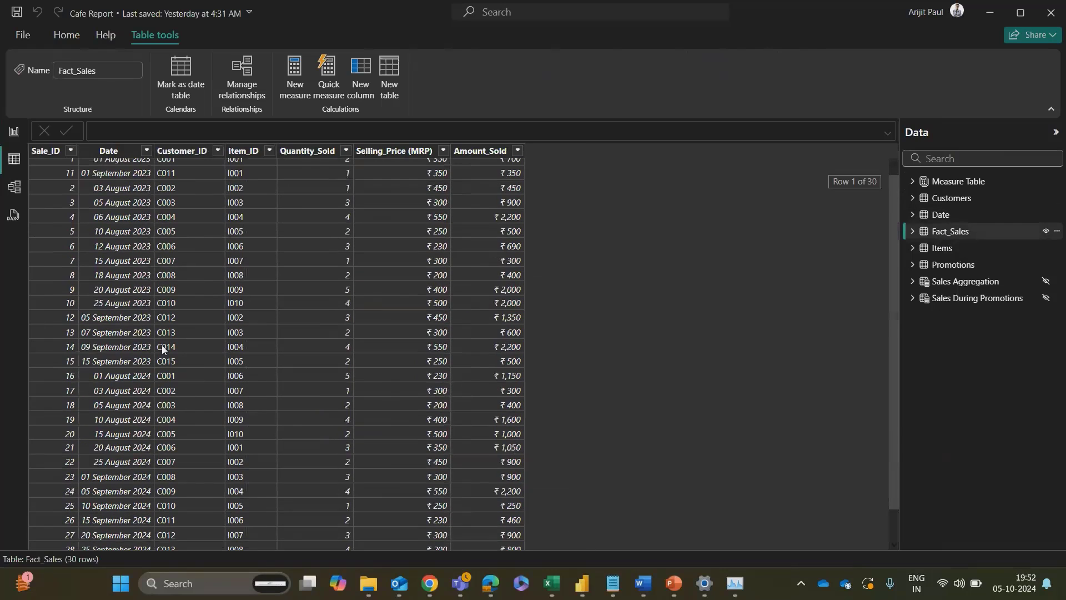
scroll(94, 239, up, 1)
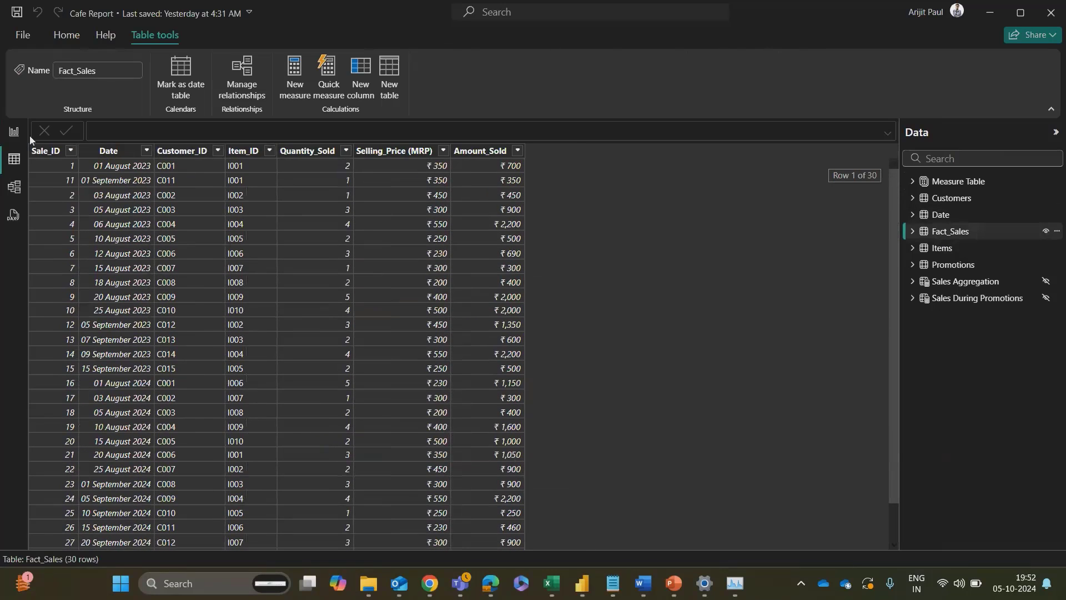
click(939, 250)
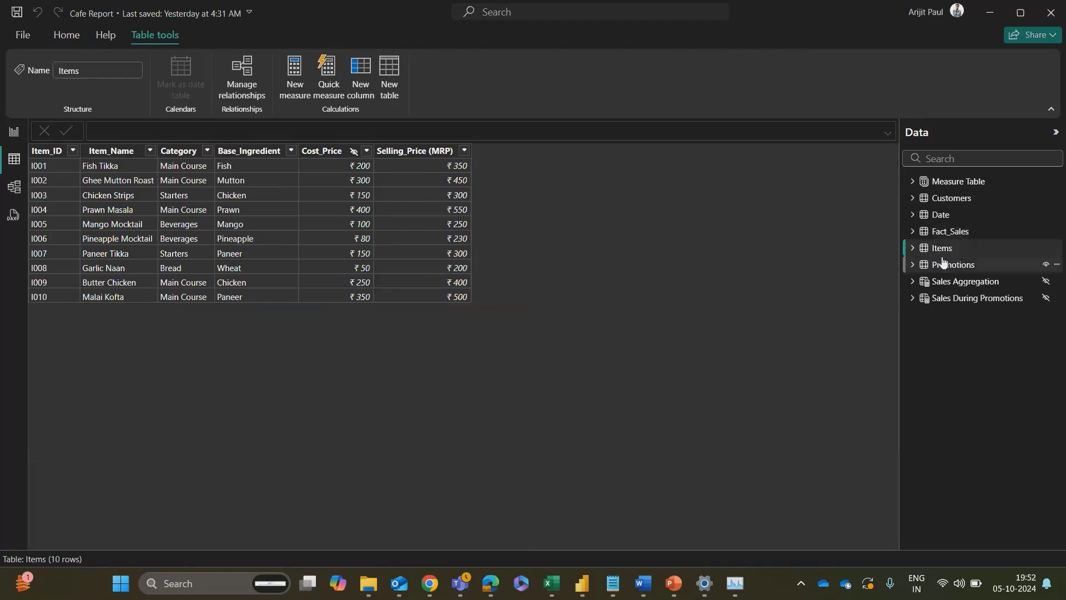
click(942, 265)
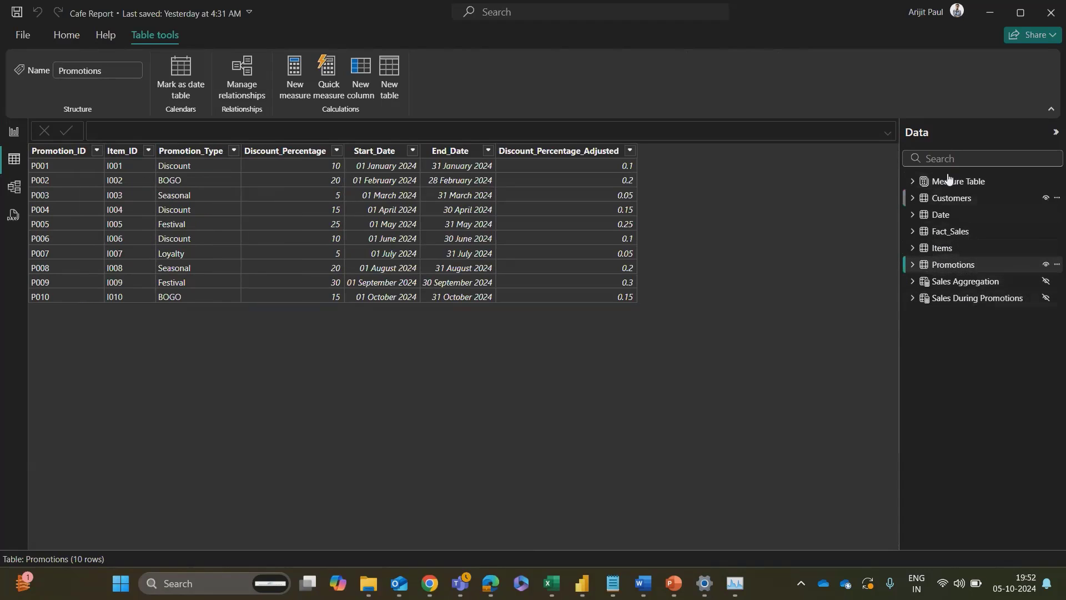
Step: Return to the report view and add a new report page named Day 26
click(14, 131)
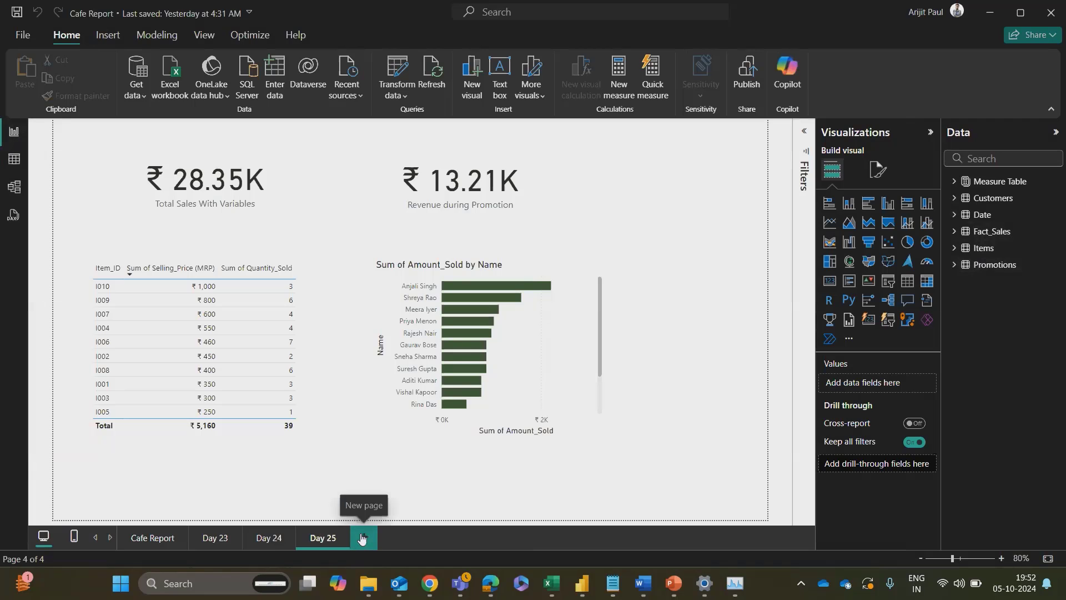
click(362, 536)
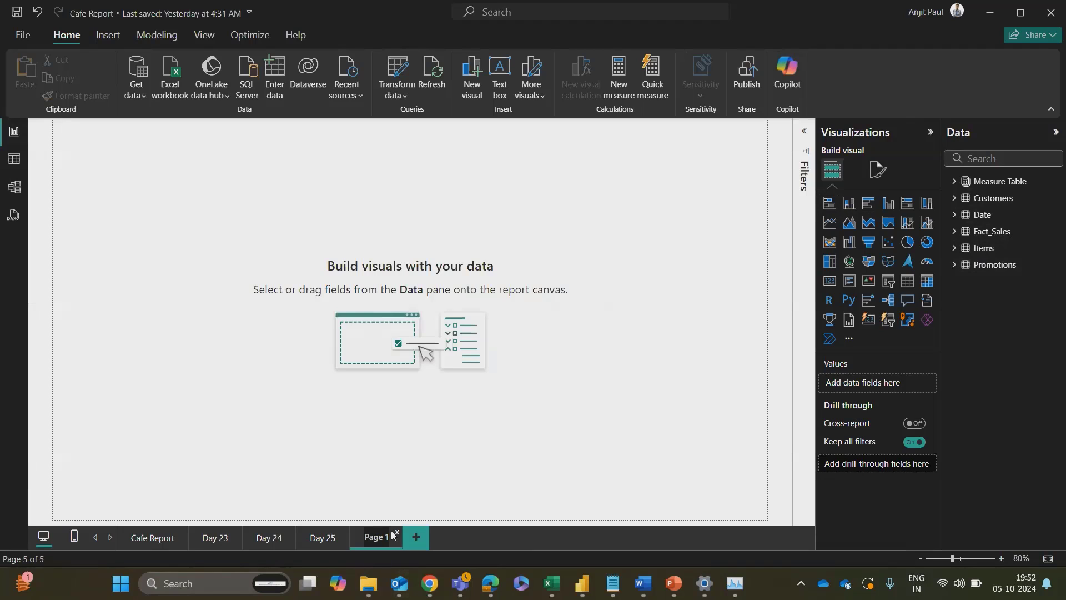
text(Day 26)
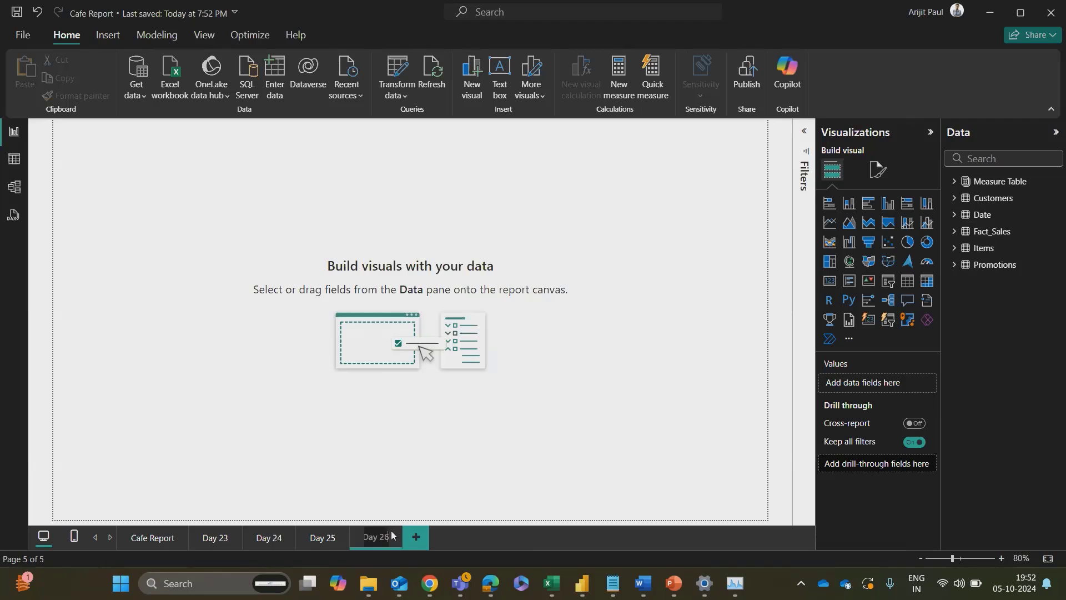
key(Return)
Step: Switch to Chrome and bring up the open Microsoft Learn page on adding calculated tables
key(alt+Tab)
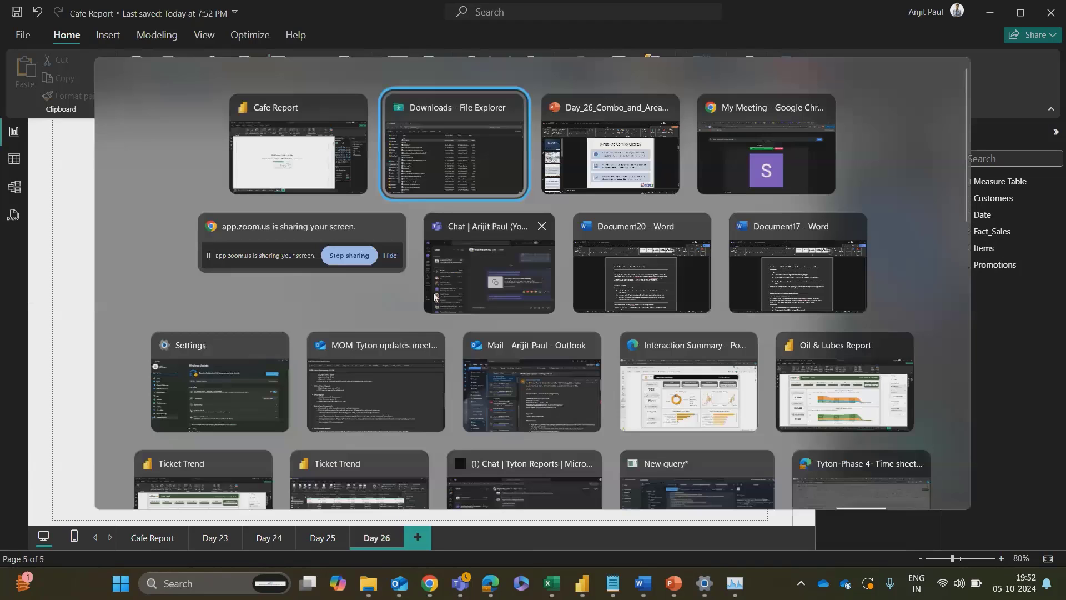
key(alt+Tab)
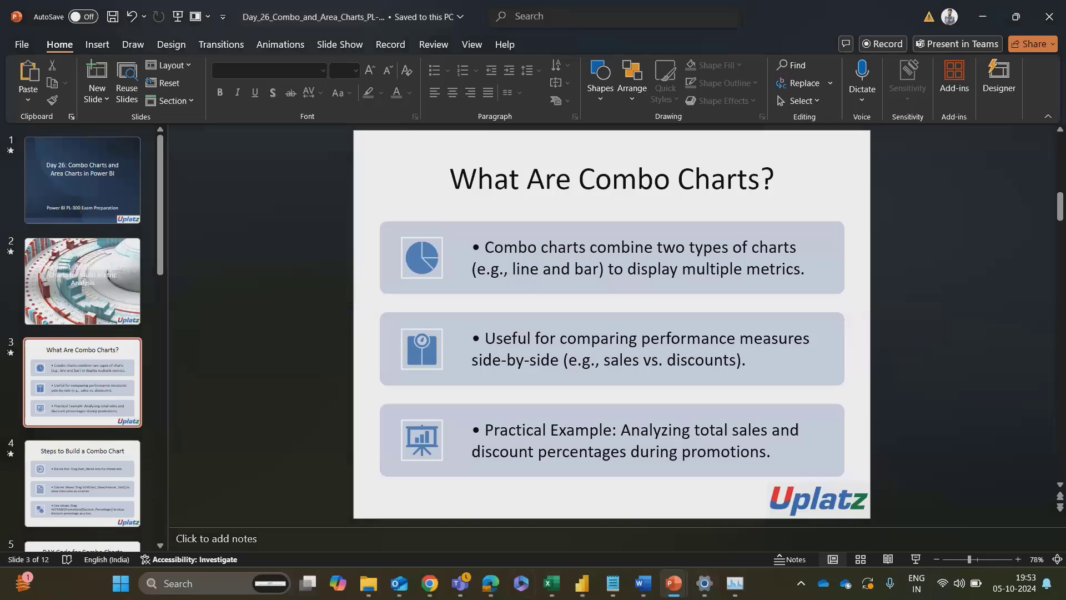
click(429, 583)
click(396, 516)
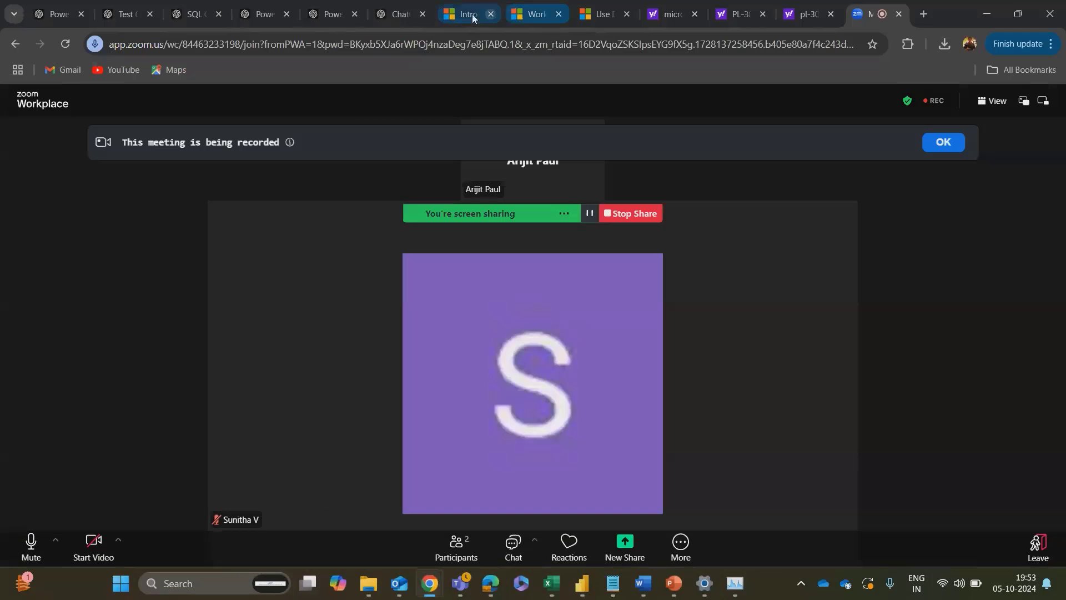
click(473, 16)
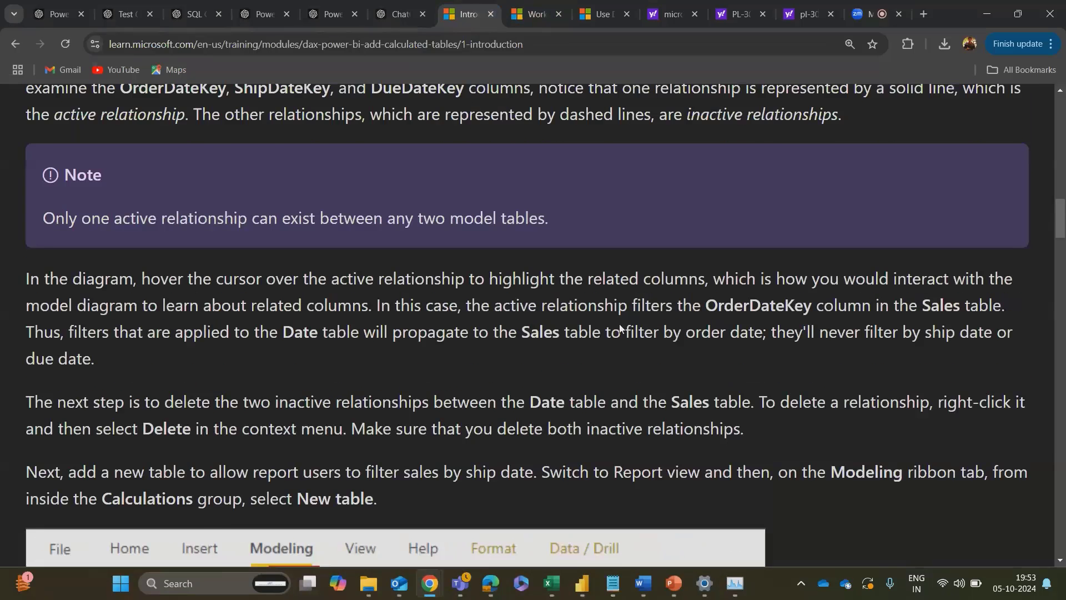
Step: Search Microsoft Learn for combo charts
scroll(621, 328, up, 15)
click(957, 113)
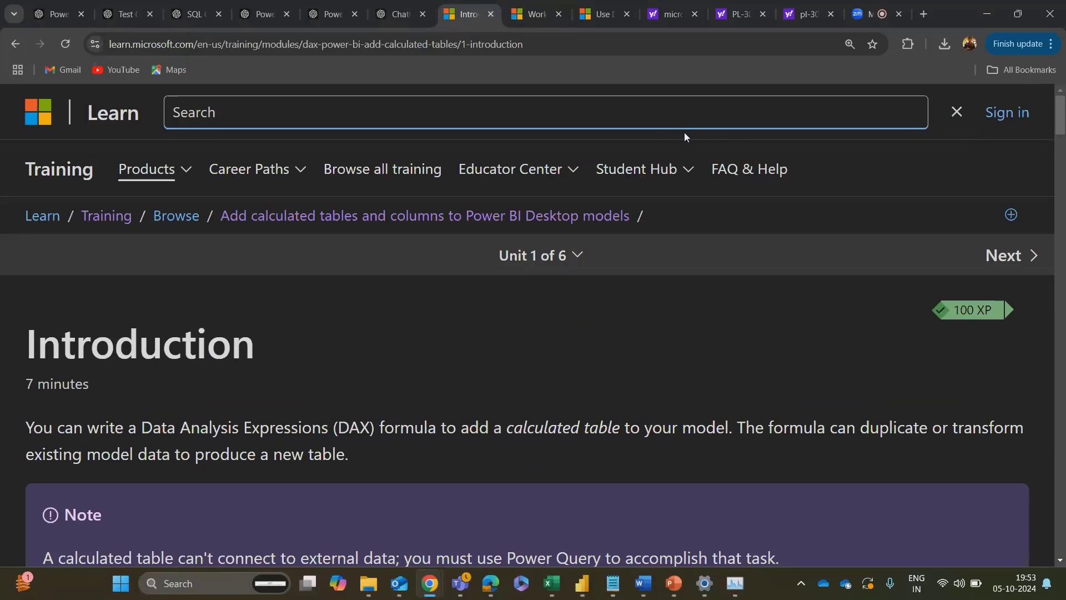
text(combo charts)
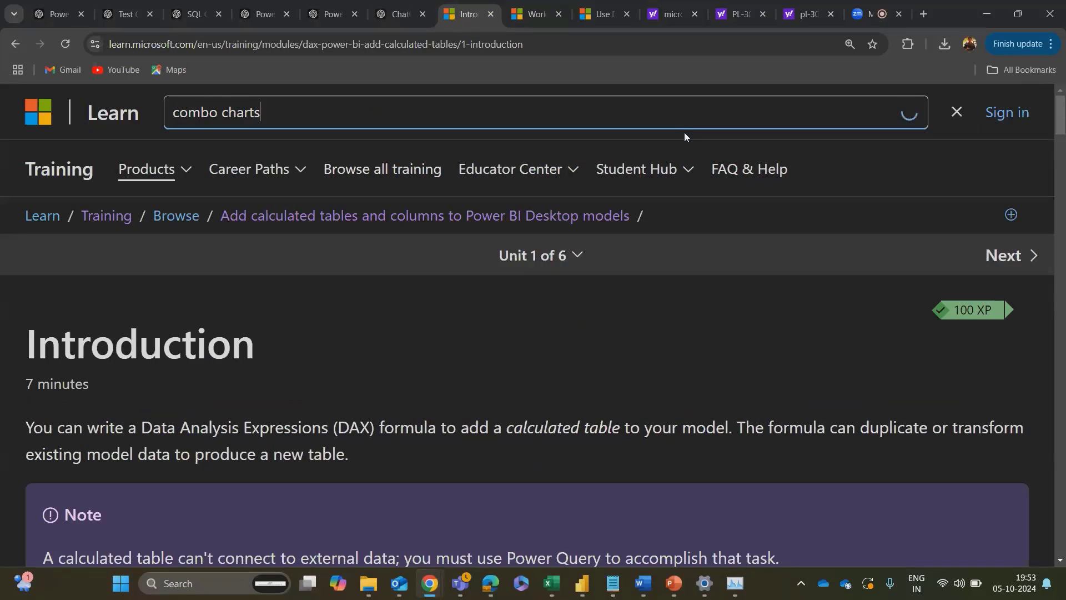
key(Return)
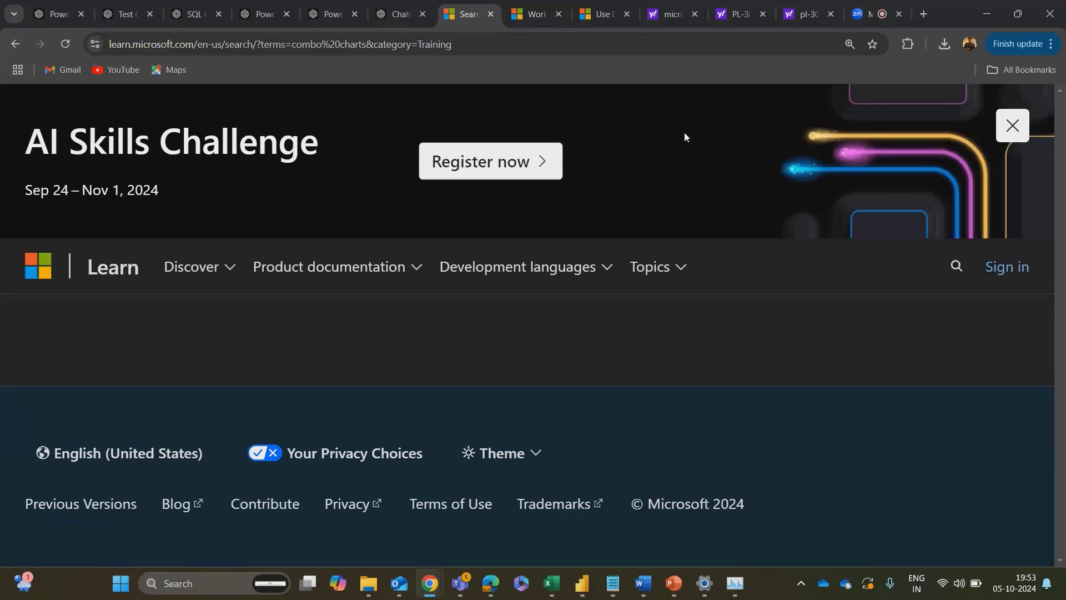
Step: Filter the search results to Documentation and open the article "Create and use combo charts in Power BI"
scroll(382, 242, down, 5)
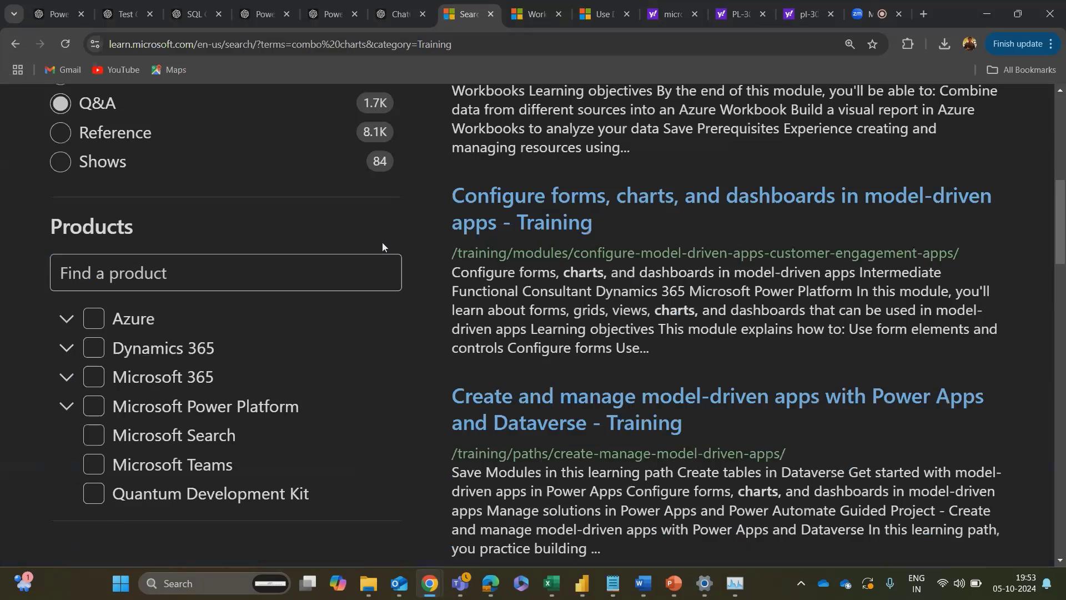
scroll(166, 244, up, 3)
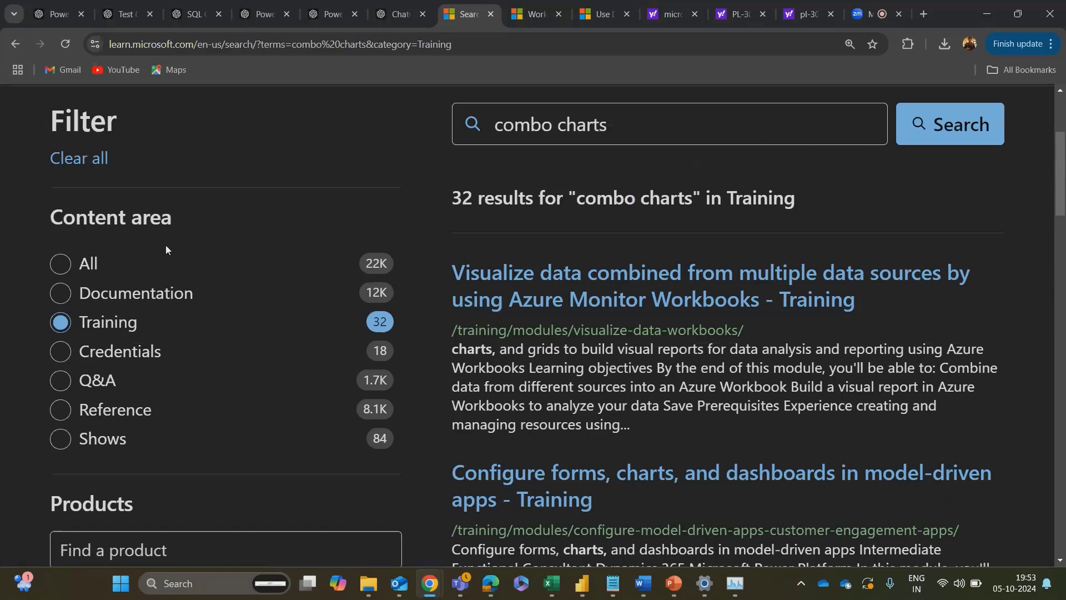
click(113, 300)
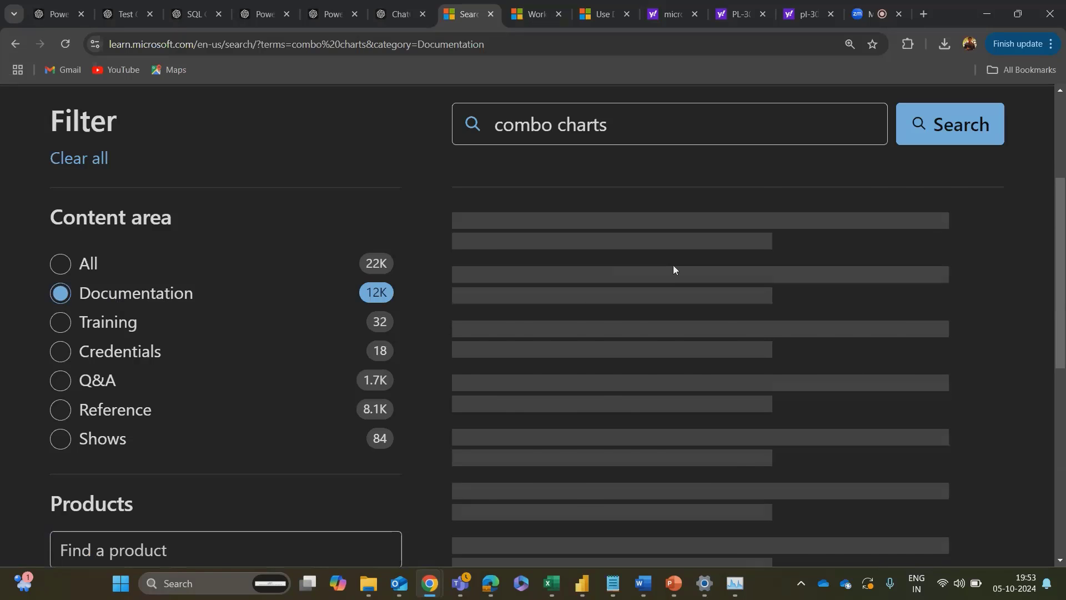
click(614, 275)
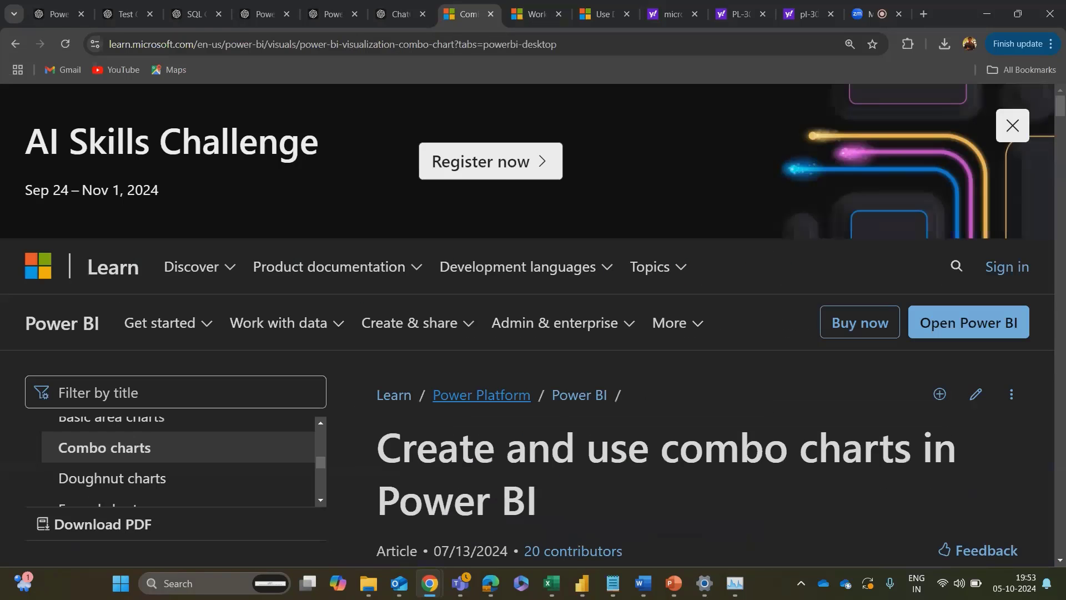
Step: Read the combo chart article's introduction, then switch back to the Day 26 page in Power BI Desktop
scroll(431, 402, down, 5)
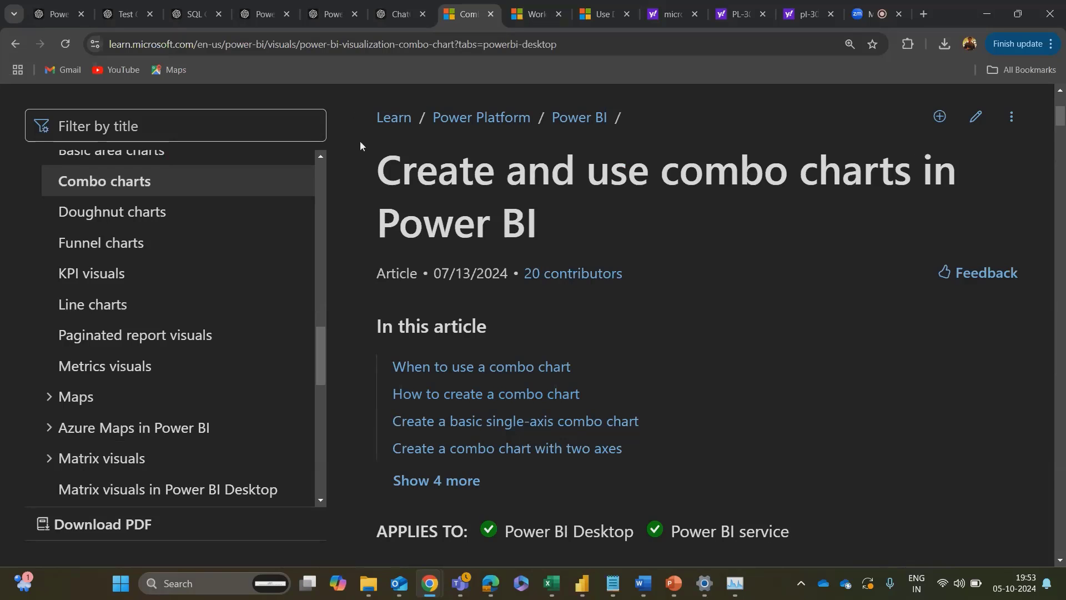
scroll(353, 390, down, 12)
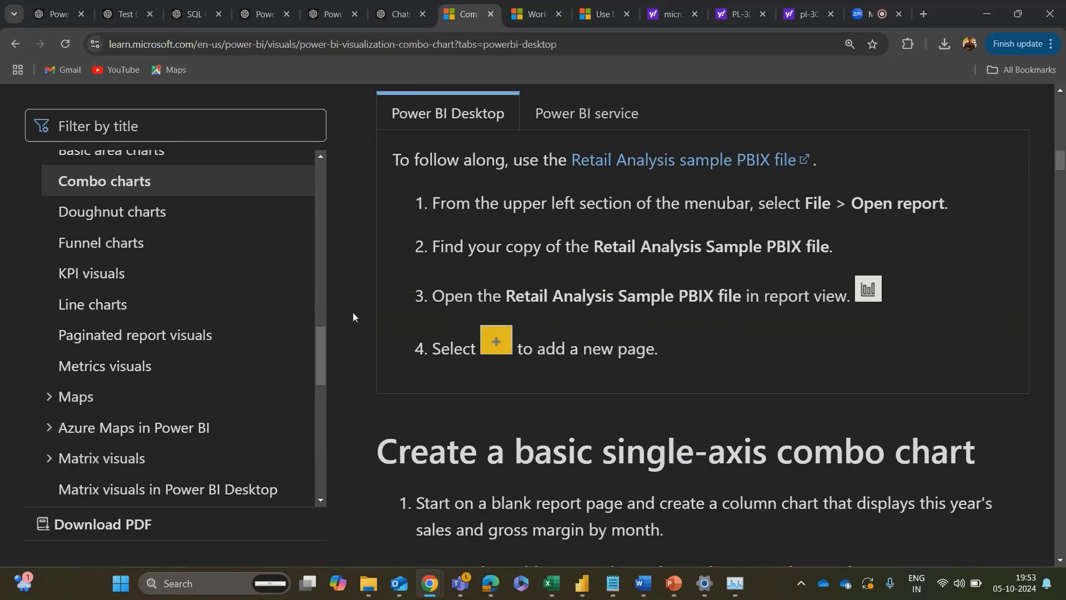
scroll(332, 361, up, 15)
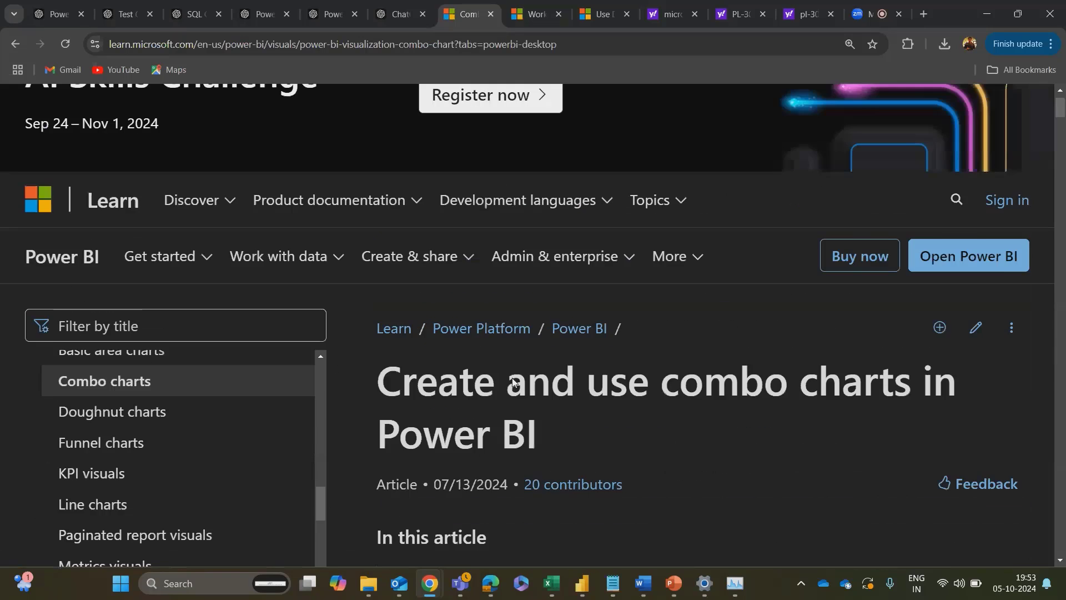
scroll(513, 382, down, 8)
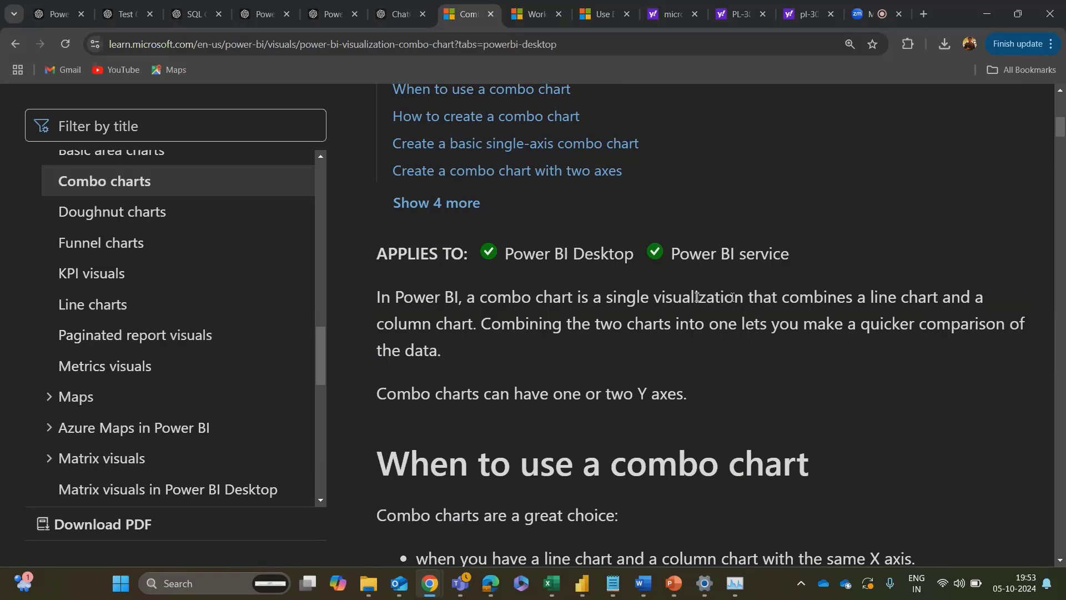
key(alt+Tab)
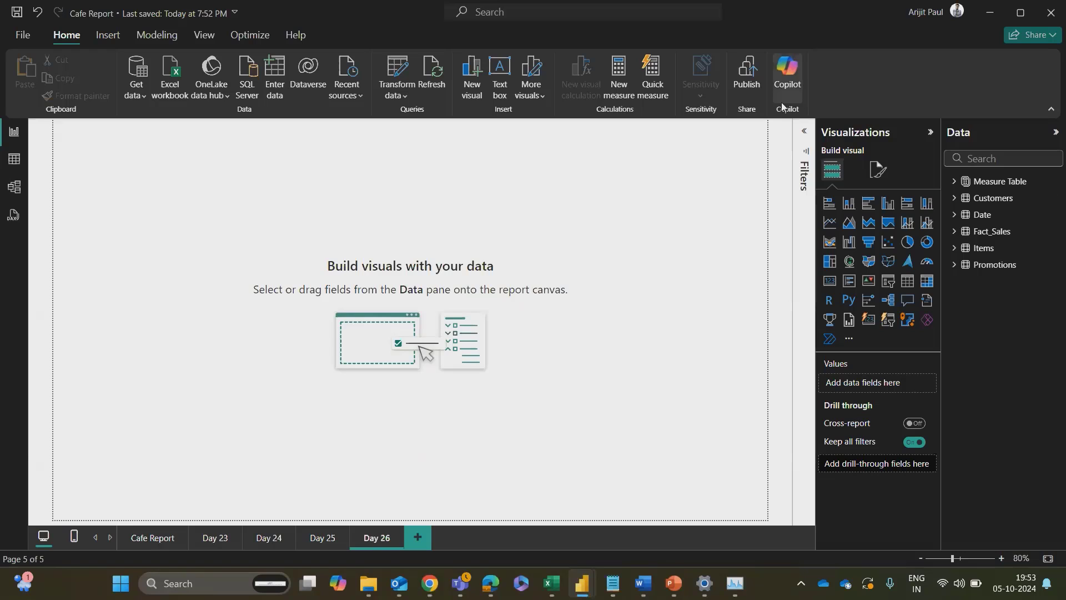
Step: Capture a screenshot of the Visualizations pane's visual gallery, then switch to the ChatGPT page in Chrome and paste it into the message
key(super+shift+s)
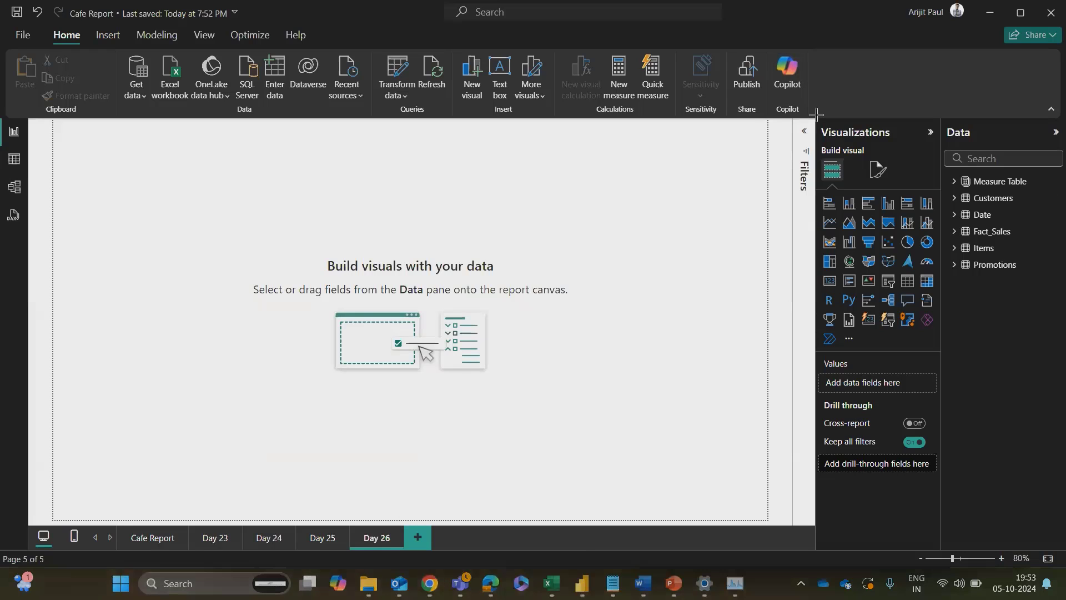
drag(815, 112, 956, 359)
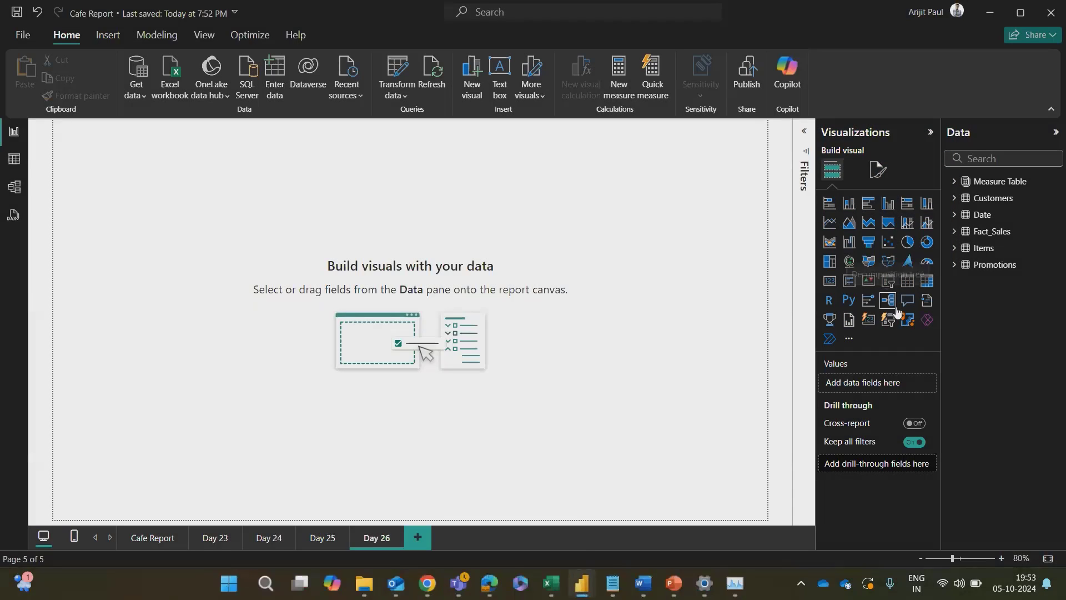
key(alt+Tab)
key(alt+Tab)
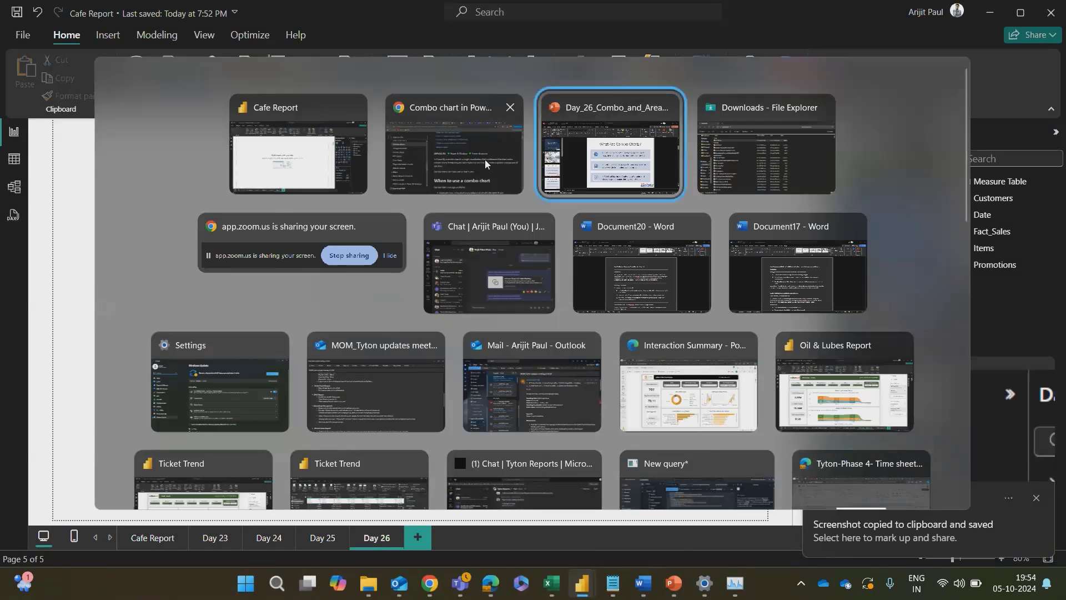
click(455, 166)
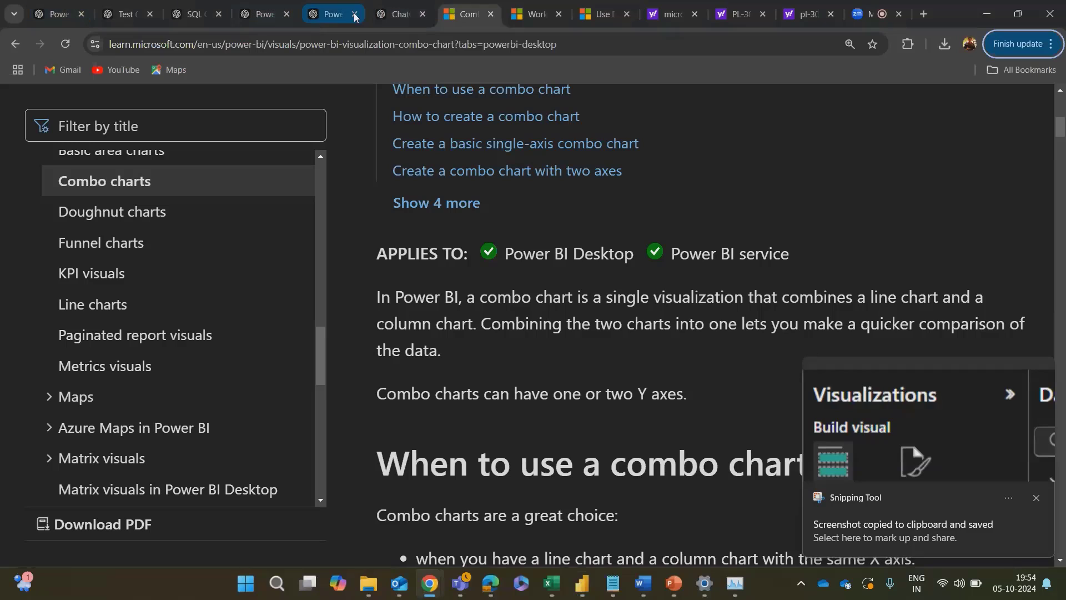
click(401, 15)
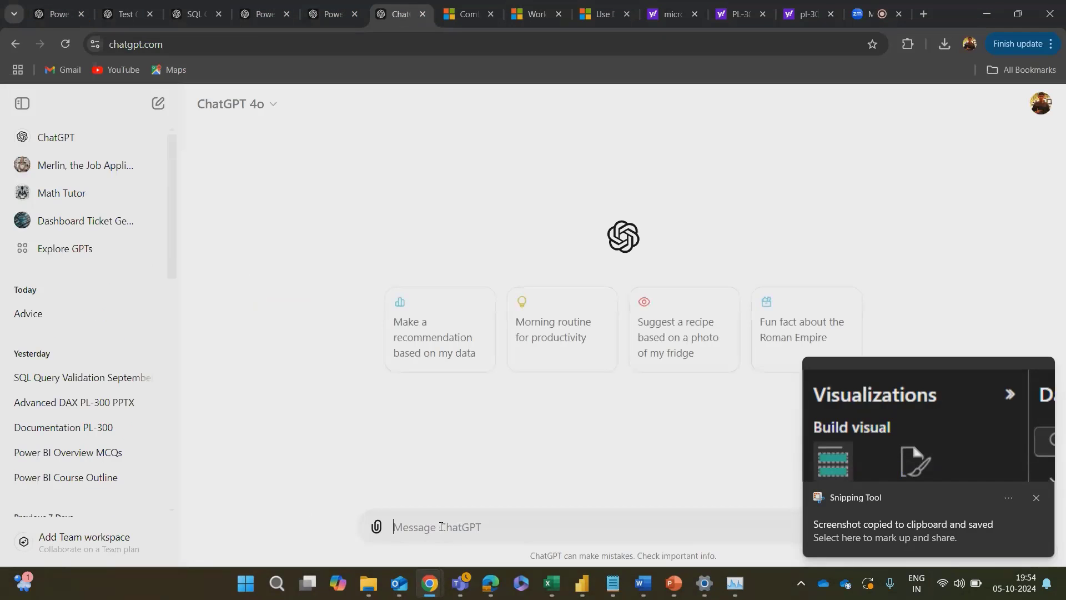
key(ctrl+v)
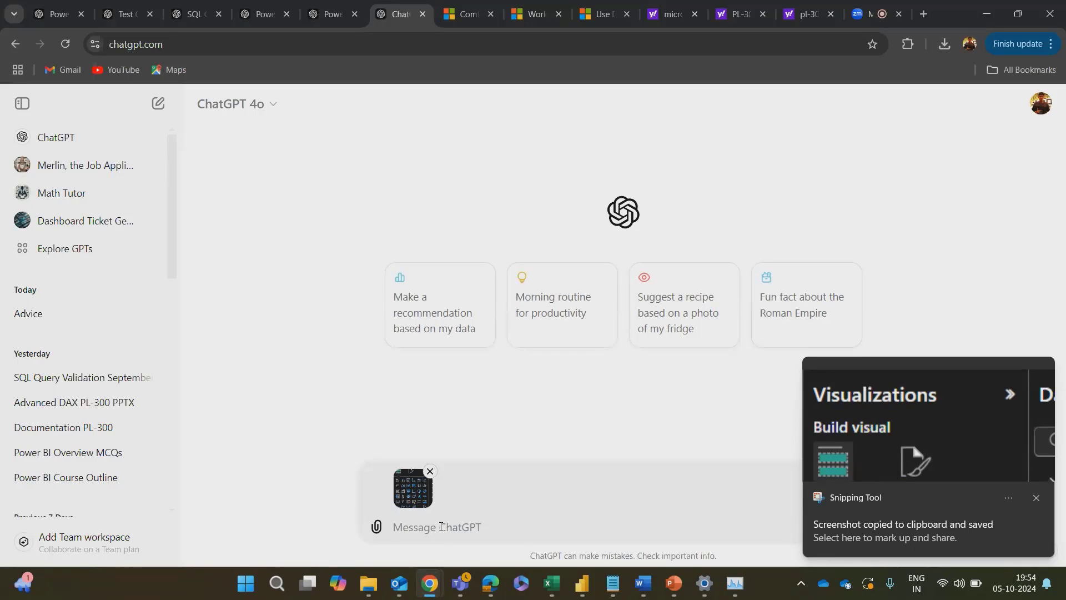
Step: Write the prompt "Act as a PL-300 expert and help me understand the basic visuals and make an introduction to Data Visualization", correcting the spelling
text(Act as a )
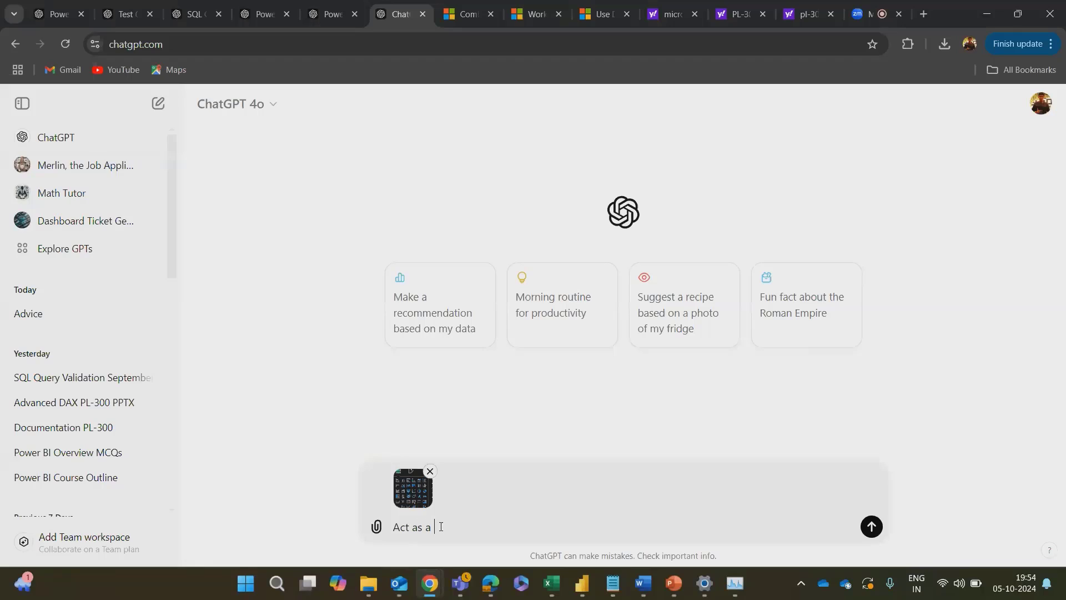
text(PL-300 expert and help me understa)
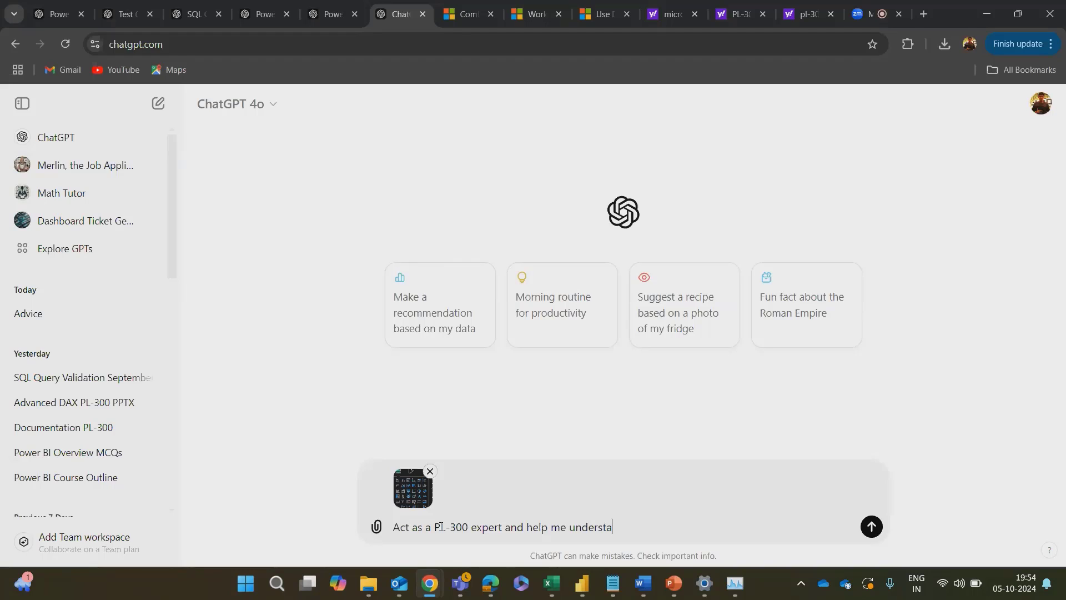
text(nd the basic visuals and make an introdu)
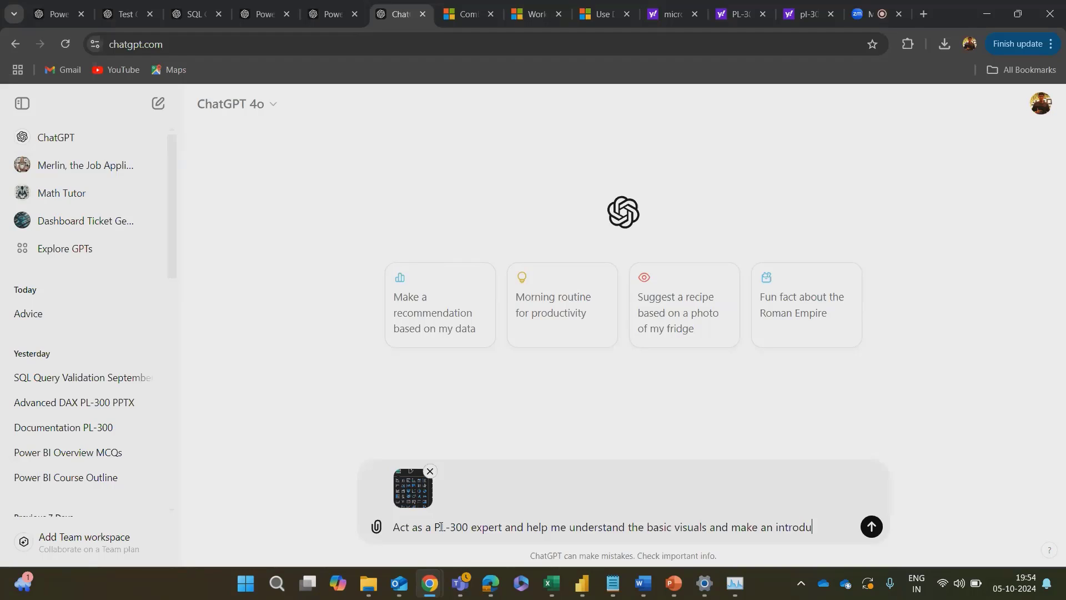
text(ction to Data)
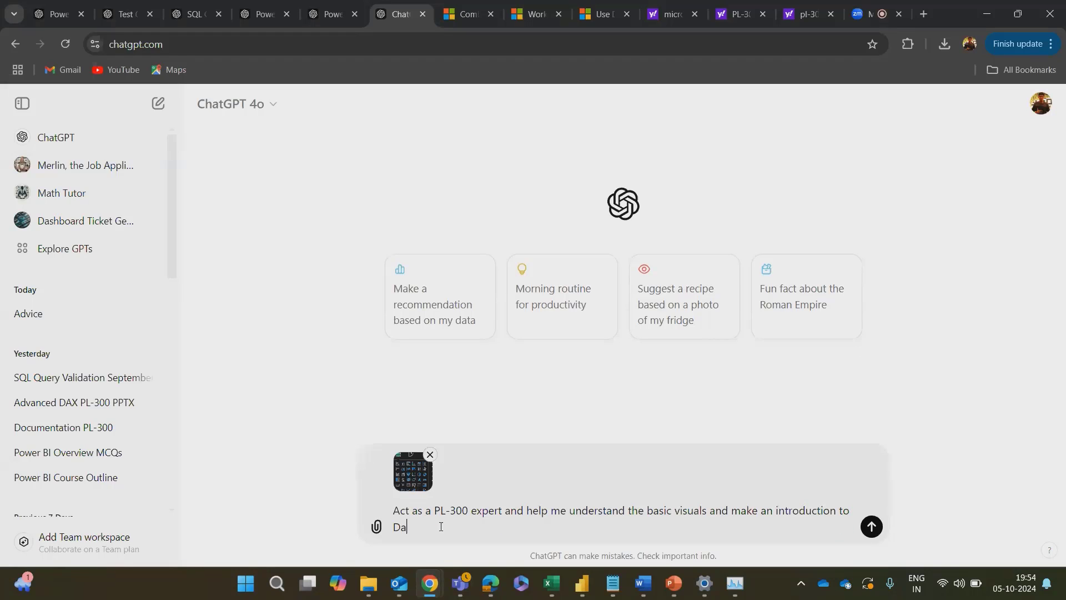
text( Visulalization)
right_click(459, 526)
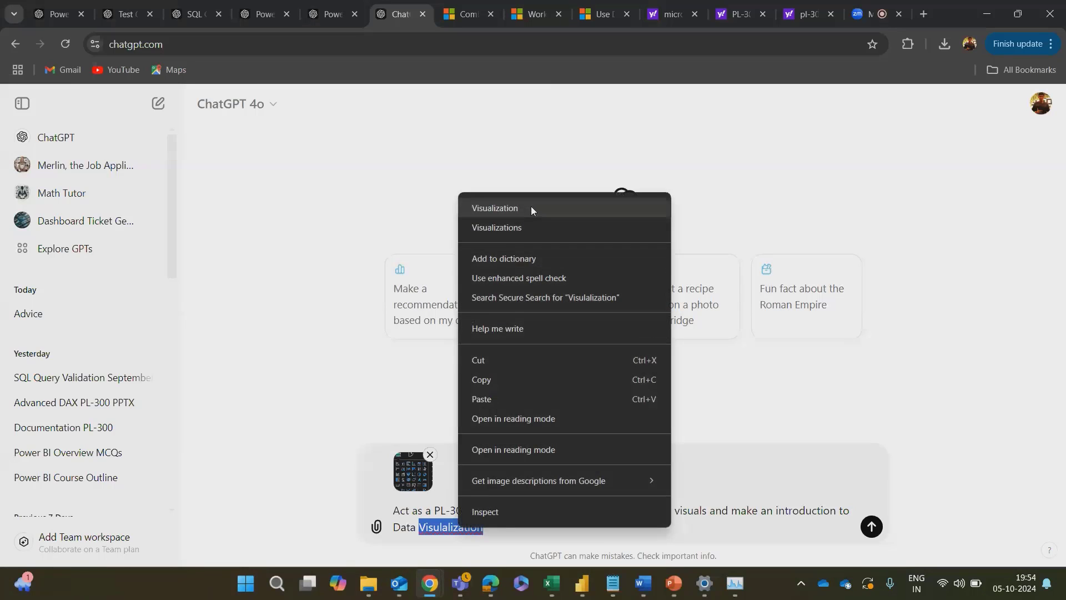
click(529, 207)
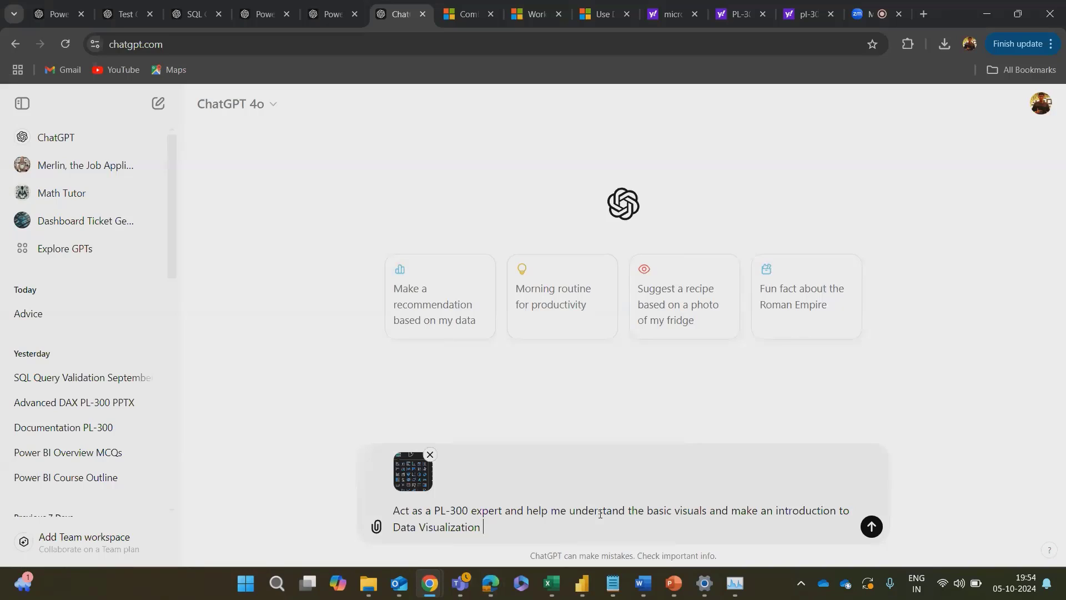
Step: Continue the prompt with "and which charts are necessary for which kind of data with examples and the business logic."
text(and which charts are necessat)
key(BackSpace)
text(ry )
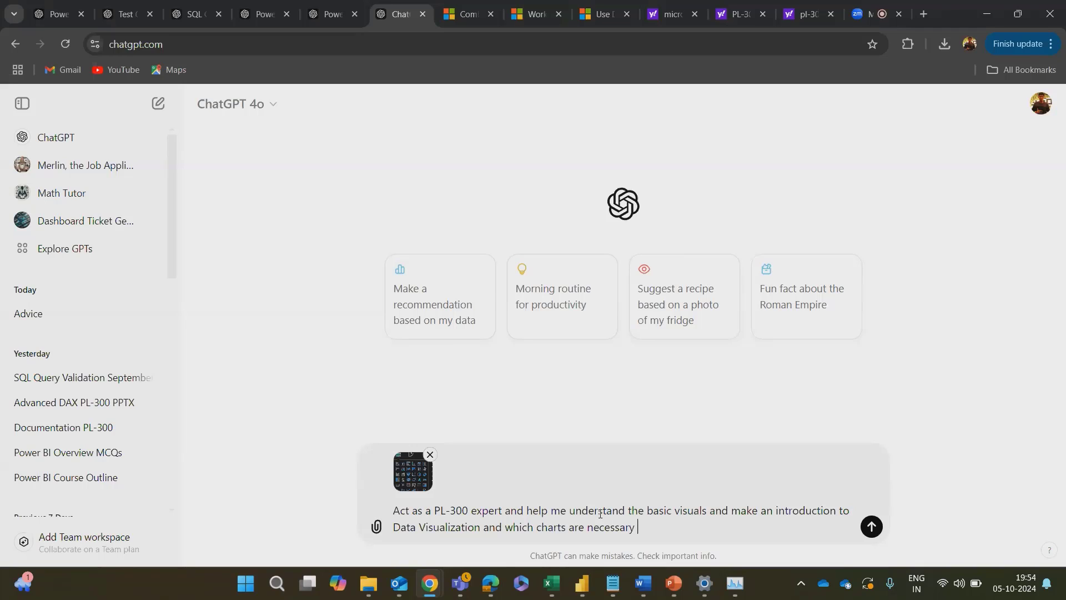
text(for which kind o)
text(a wi)
key(BackSpace)
key(BackSpace)
text(with example)
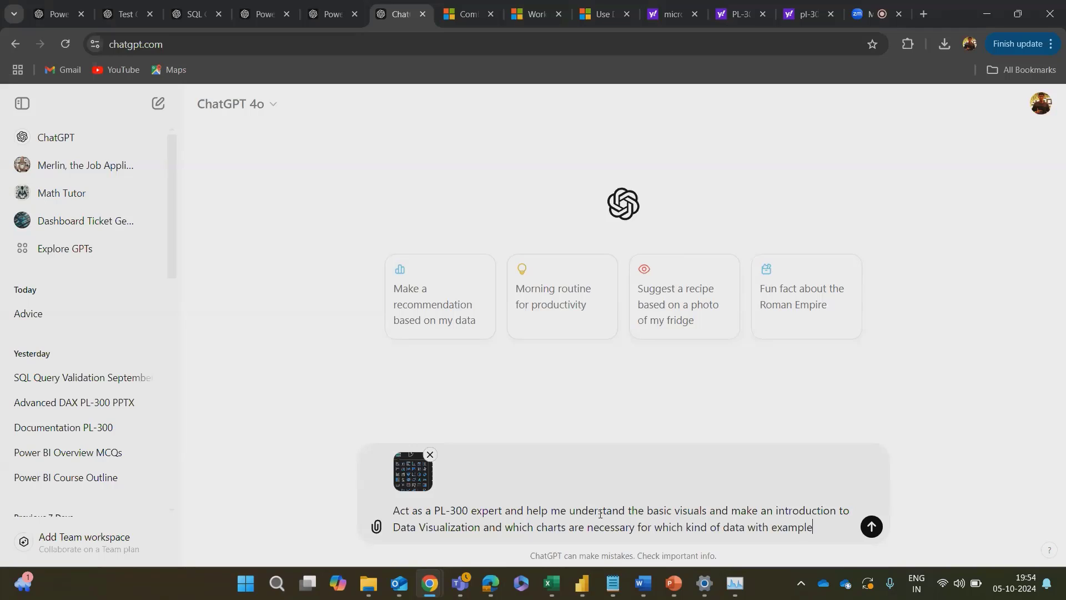
text(s and the busien)
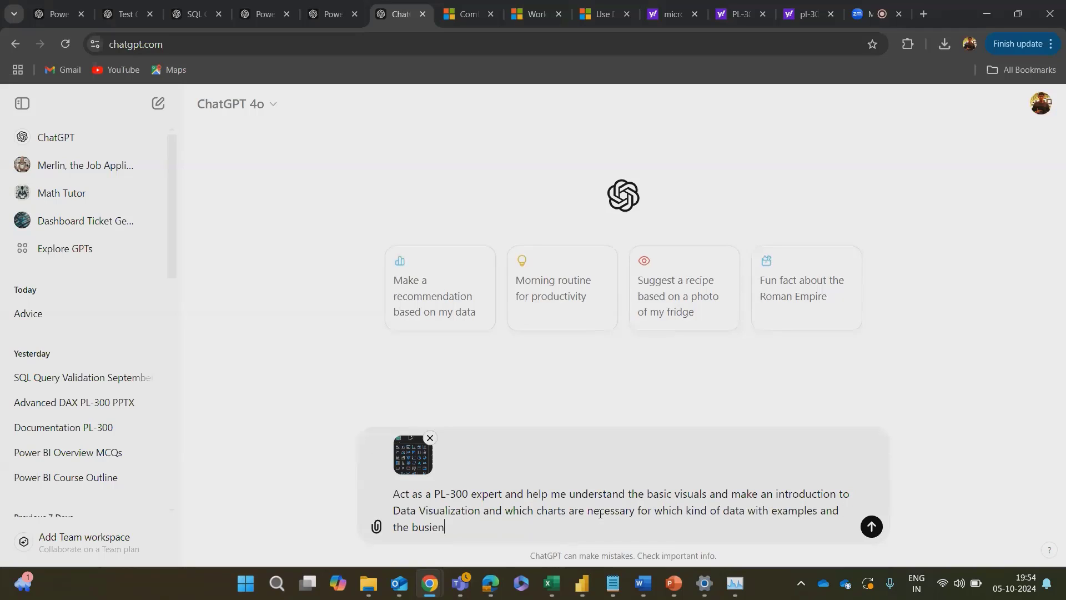
text(ss)
key(BackSpace)
key(BackSpace)
key(BackSpace)
key(BackSpace)
text(ness logic.)
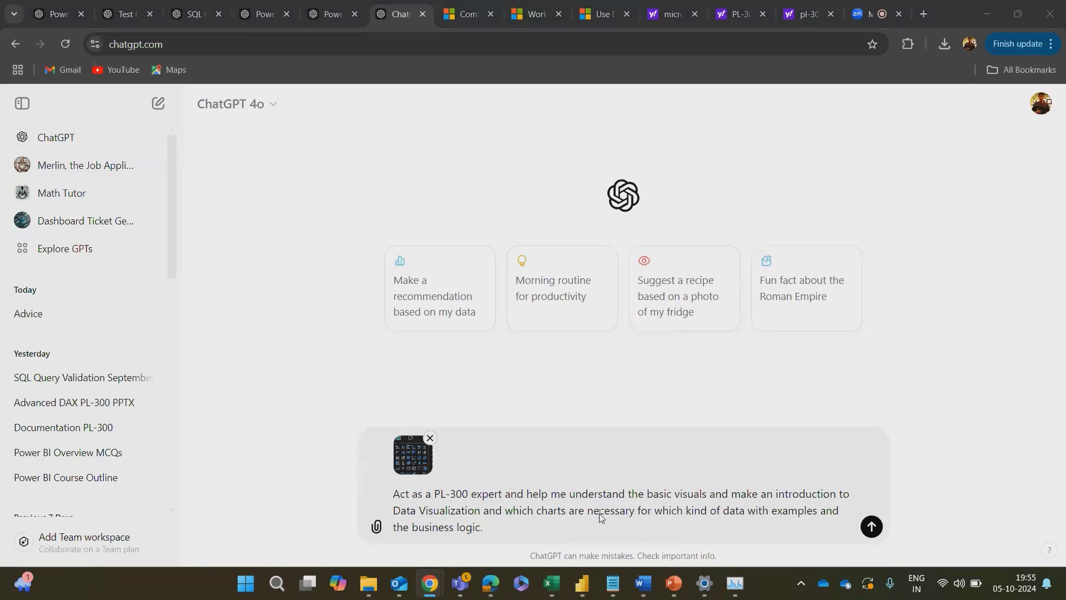
key(alt+Tab)
key(alt+Tab)
key(alt+Tab)
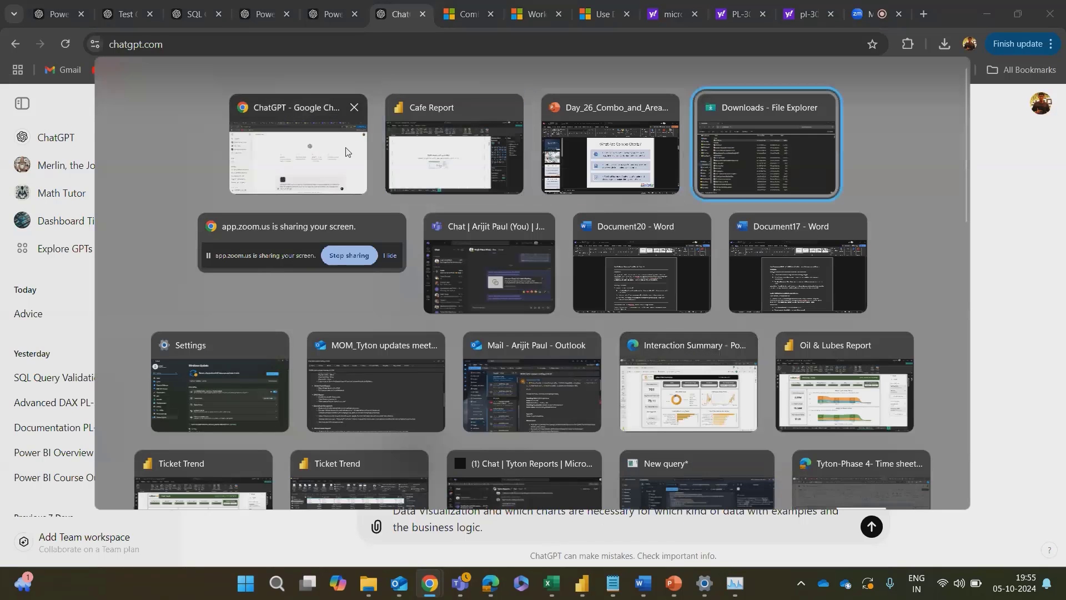
click(304, 169)
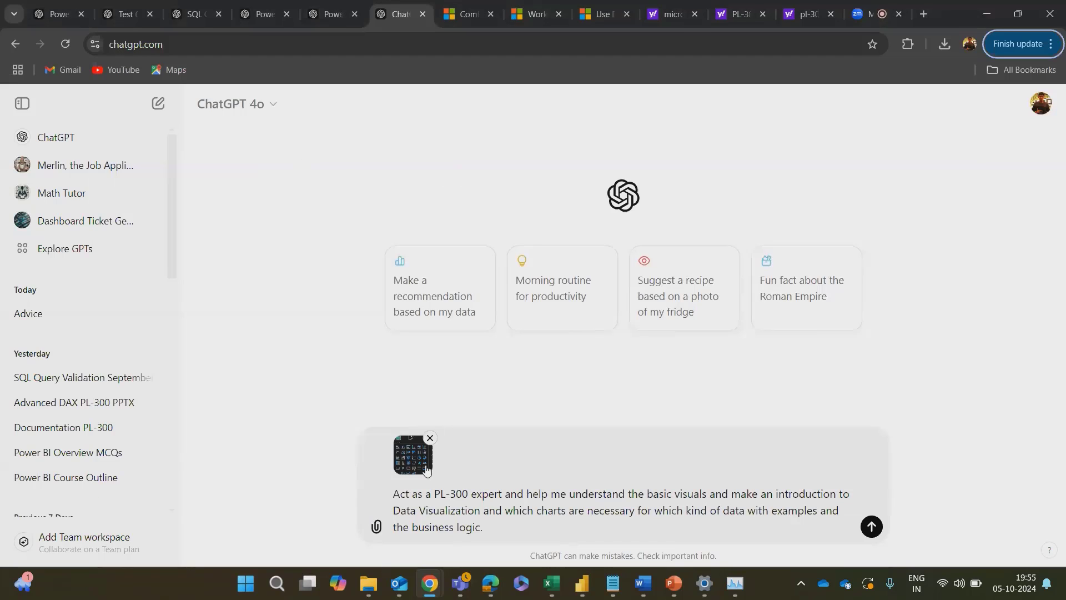
key(alt+Tab)
key(alt+Tab)
key(alt+Tab)
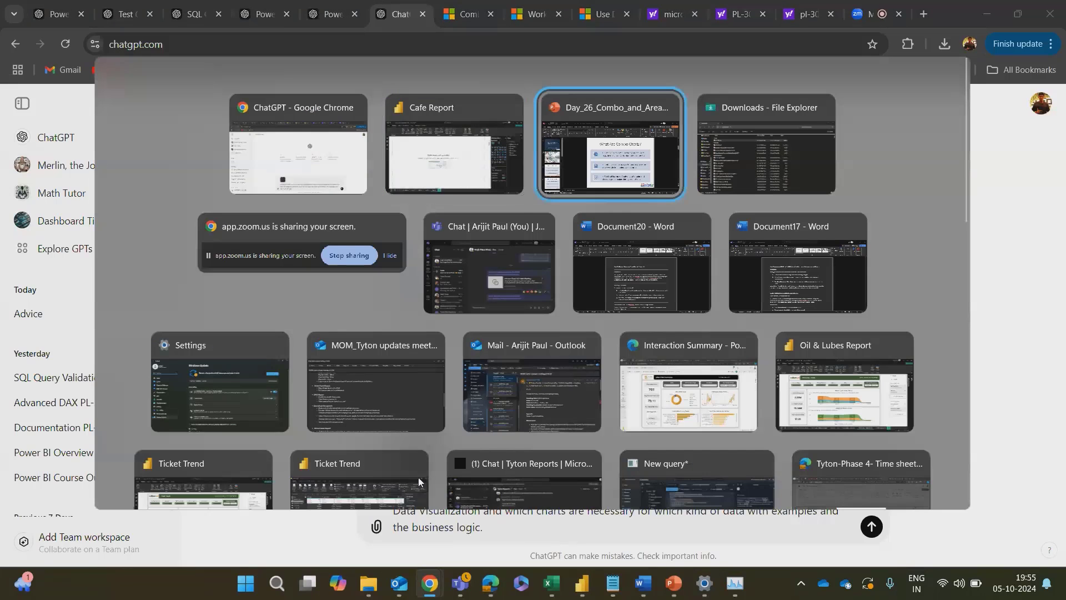
key(alt+Tab)
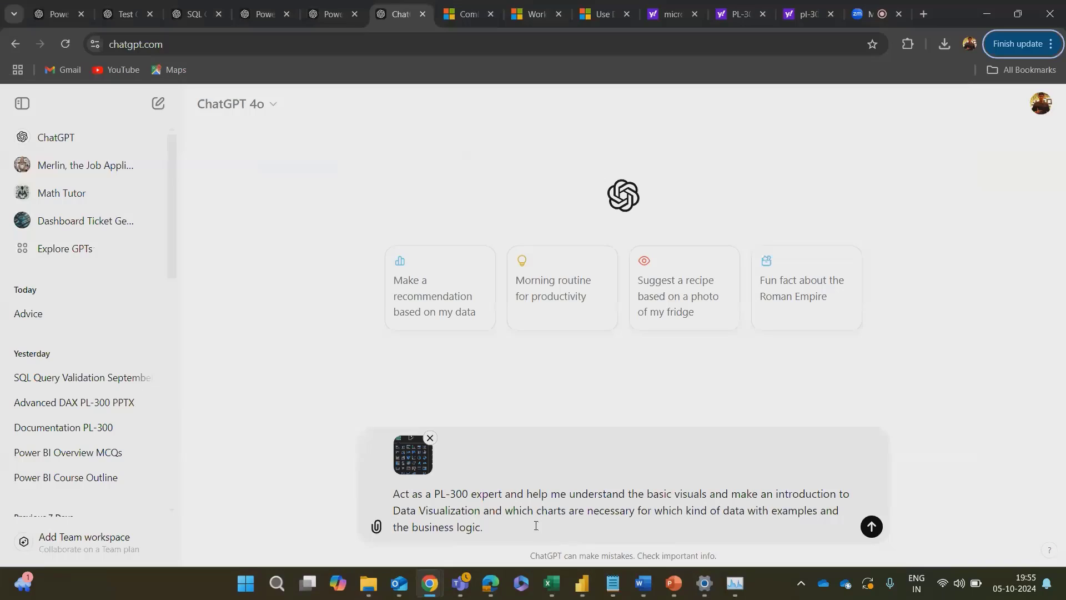
Step: Add a new line to the prompt reading "you have all the tables and the measures."
key(shift+Return)
key(shift+Return)
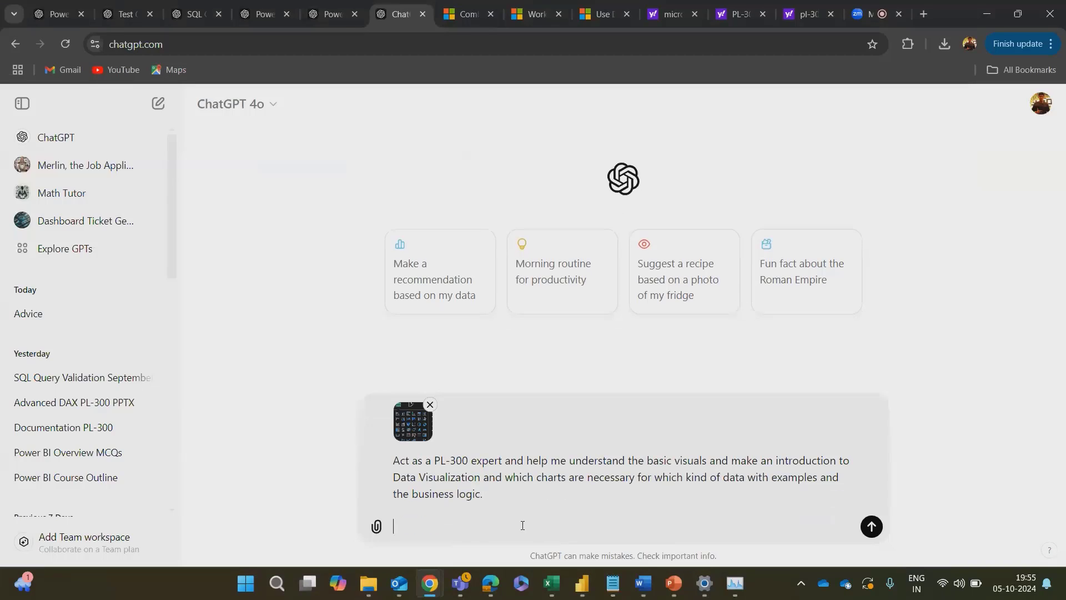
key(BackSpace)
text(y)
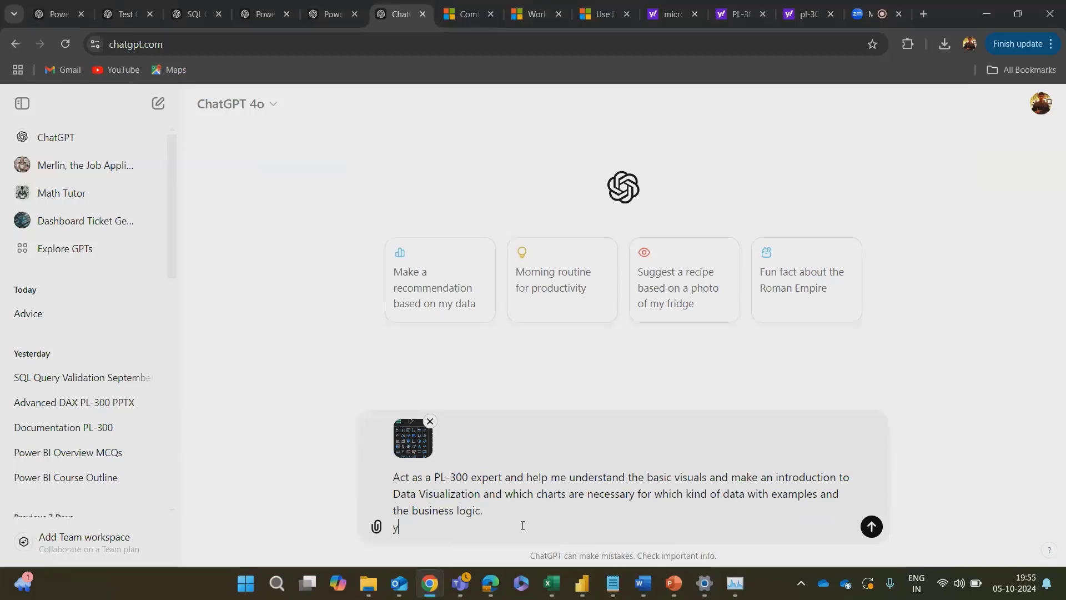
text(ou have all the tables and the measures.)
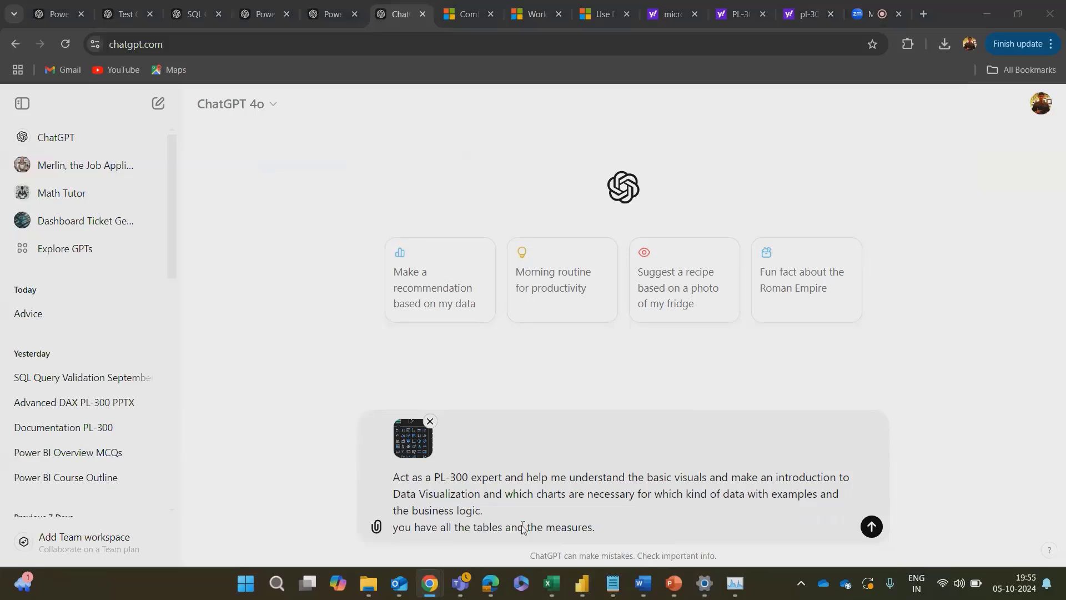
Step: Switch to Power BI Desktop, capture the Data pane with Measure Table expanded, and paste the screenshot into the ChatGPT message
key(alt+Tab)
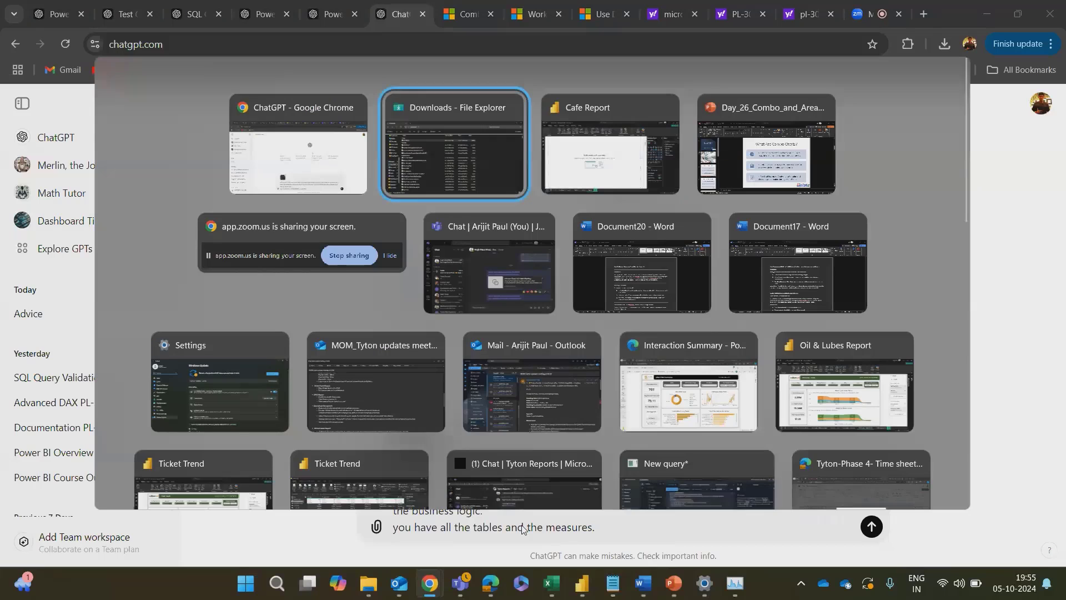
key(alt+Tab)
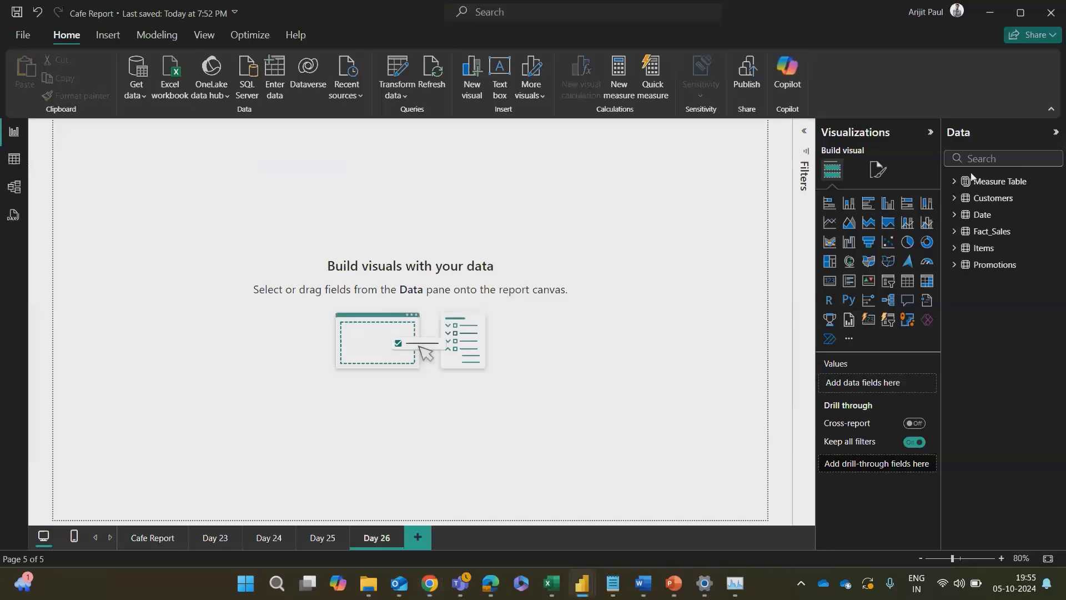
click(954, 181)
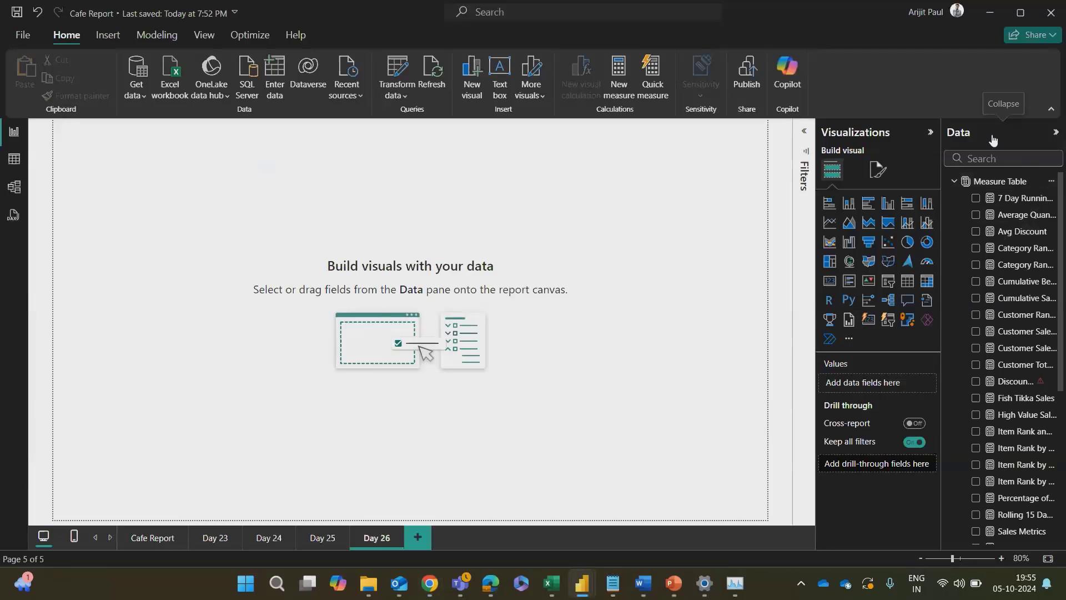
key(super+shift+s)
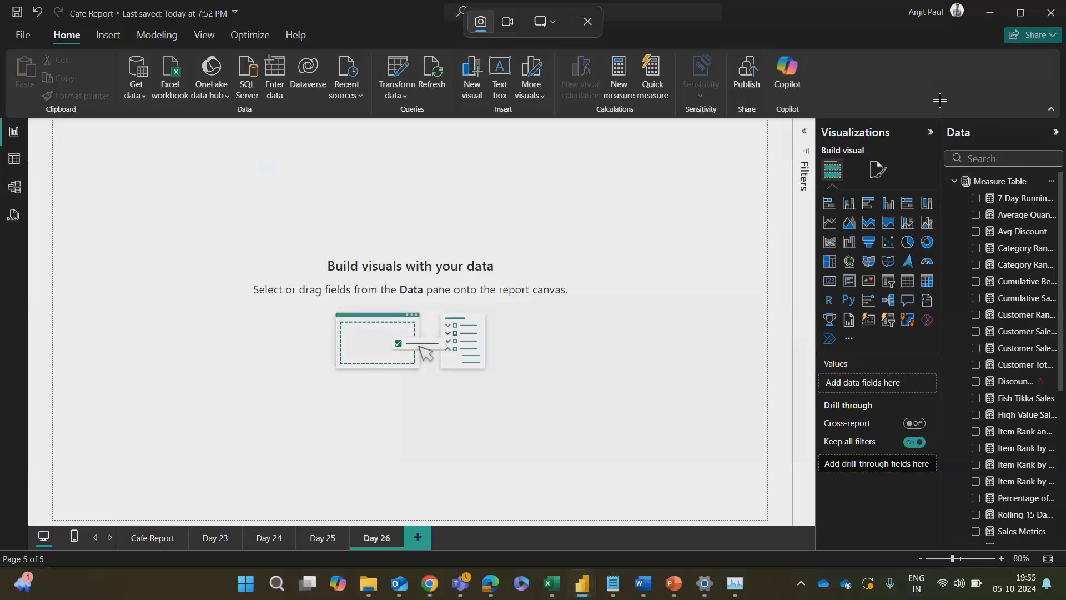
drag(938, 88, 1065, 535)
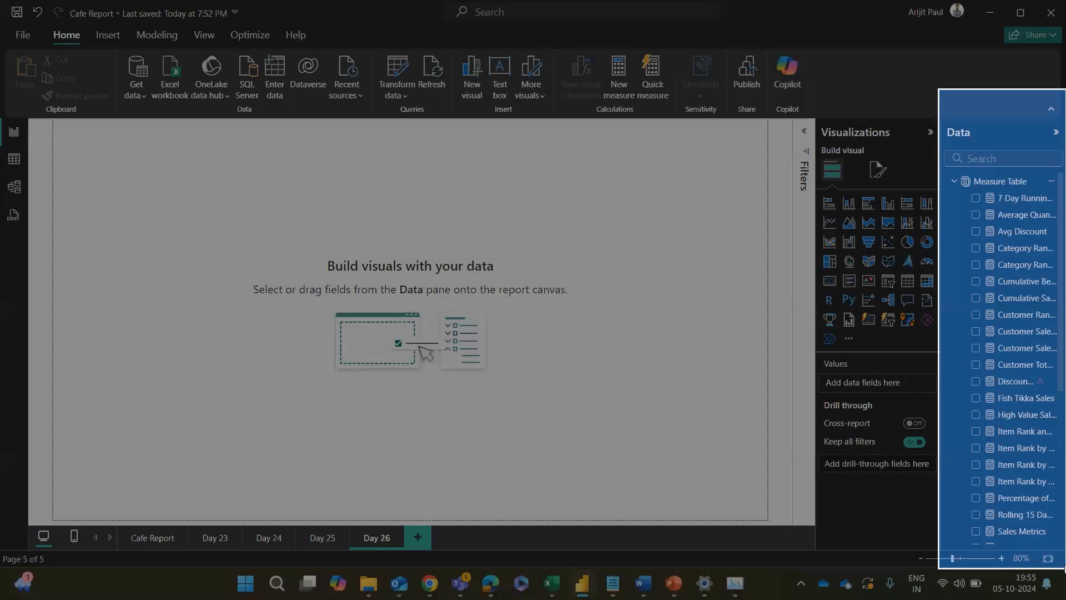
key(alt+Tab)
key(ctrl+v)
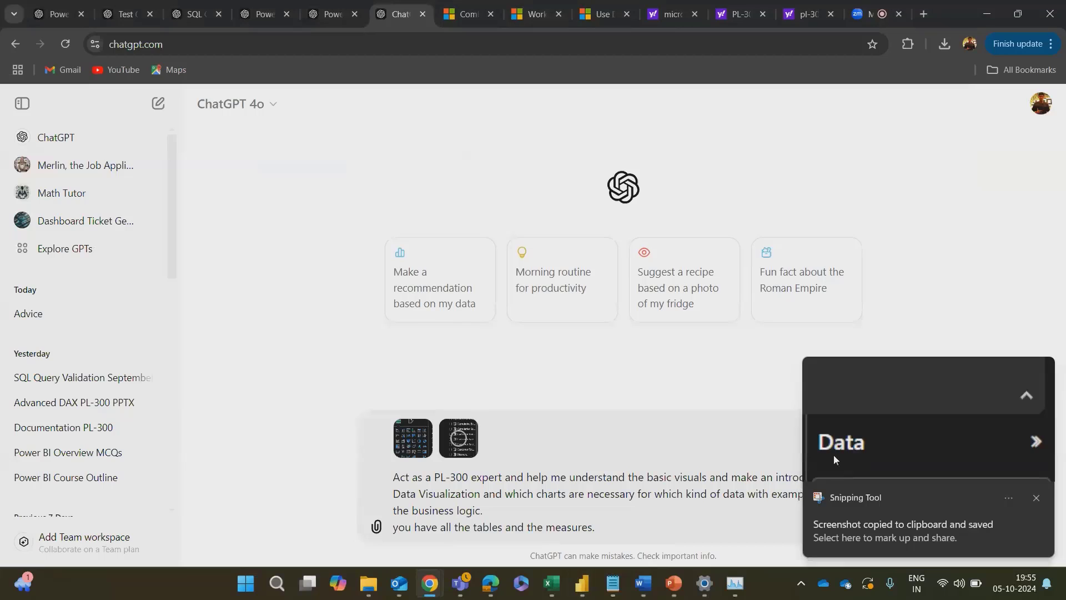
Step: Back in Power BI Desktop, expand the Customers table, capture the remaining measures with the Customers fields, and paste the screenshot into the ChatGPT message
key(alt+Tab)
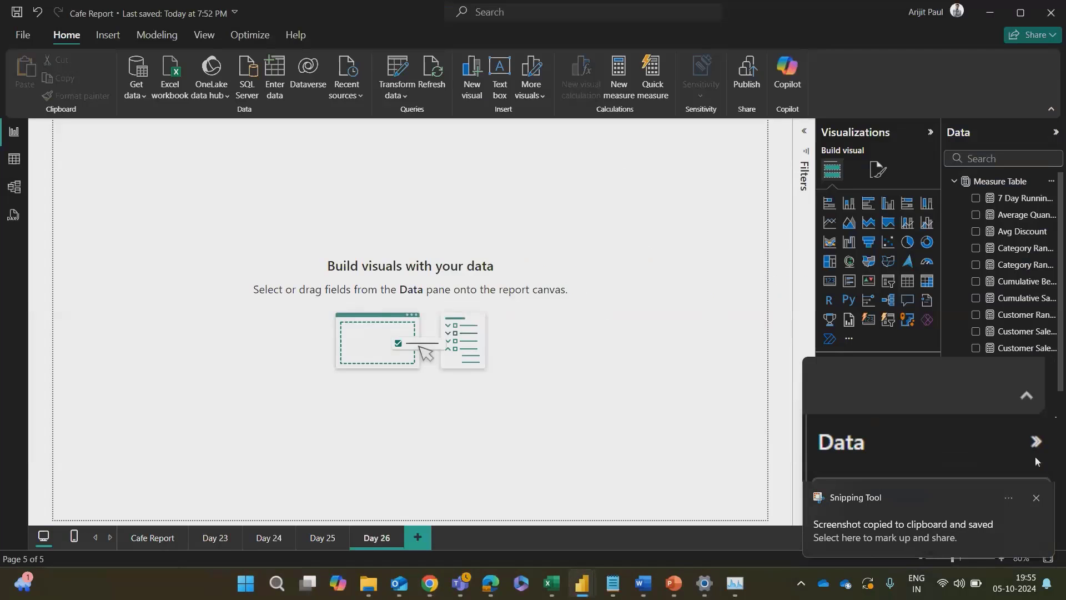
click(1036, 498)
scroll(1008, 388, down, 5)
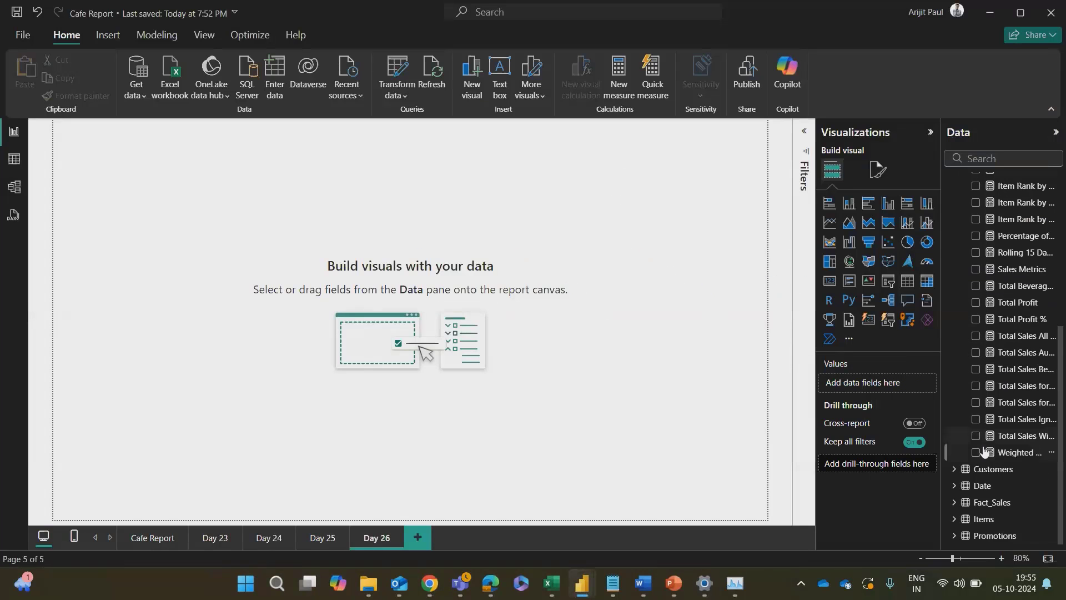
click(978, 469)
scroll(977, 403, down, 2)
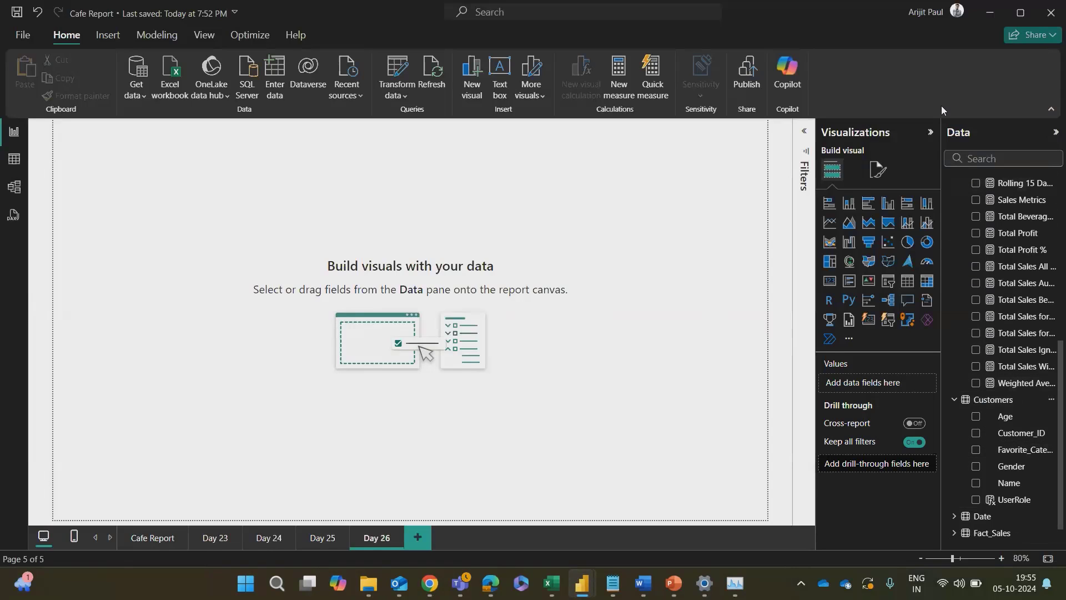
key(super+shift+s)
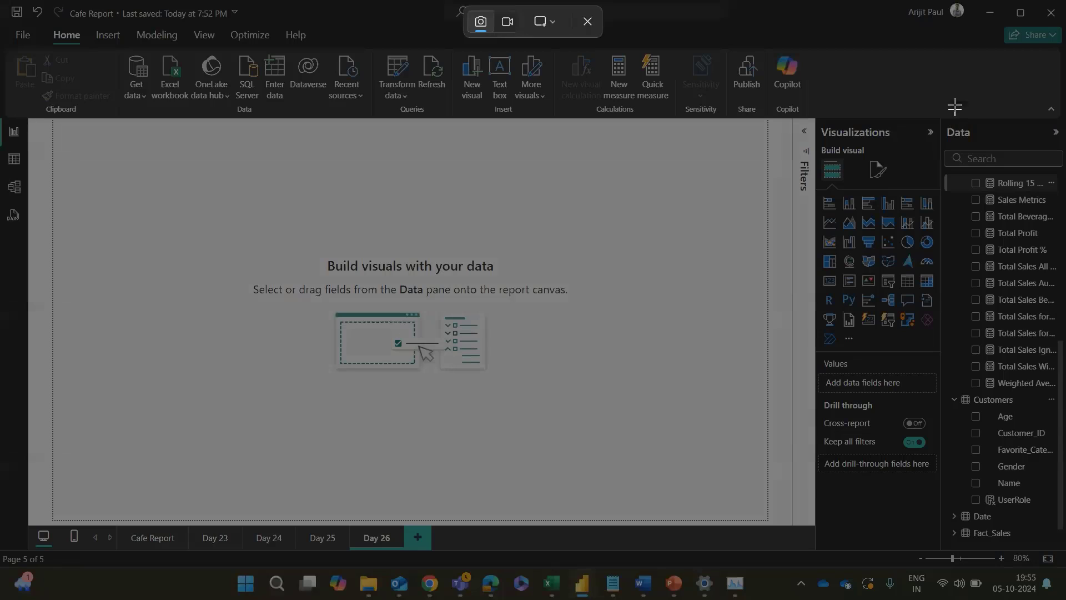
drag(953, 94, 1055, 548)
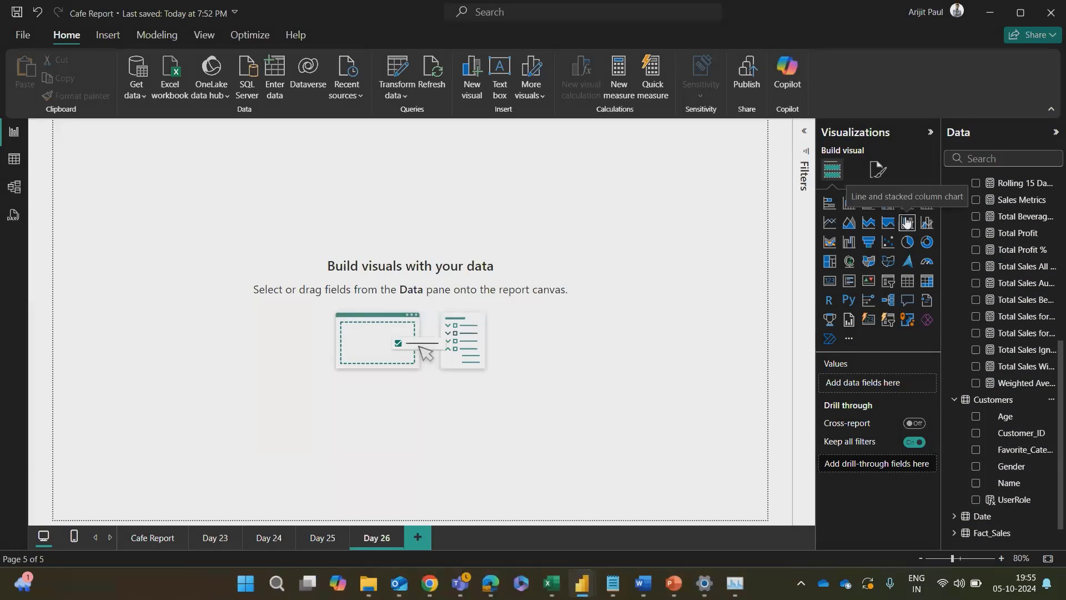
key(alt+Tab)
key(ctrl+v)
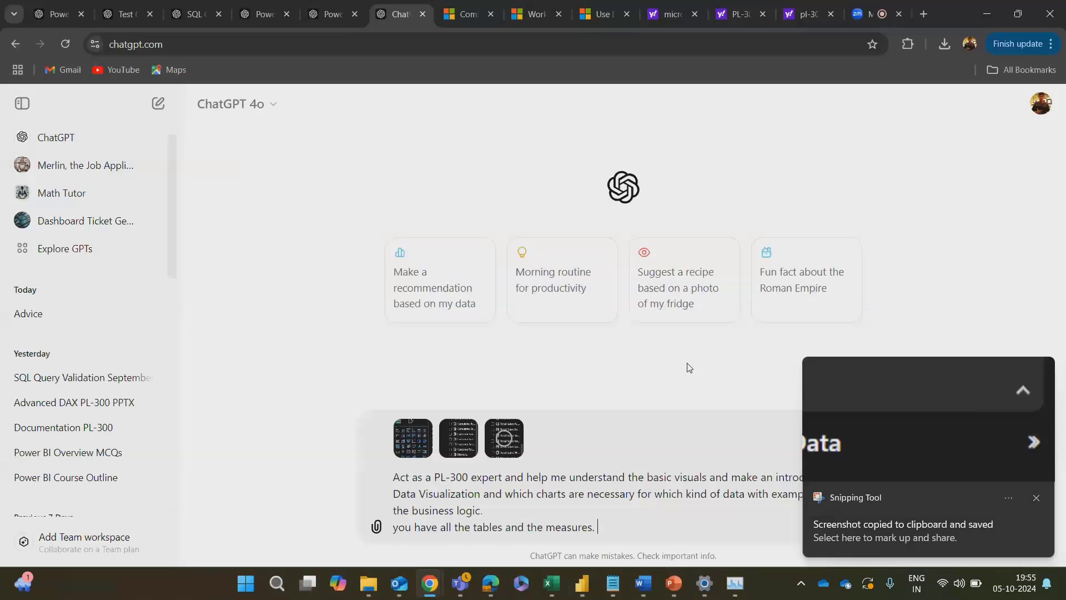
Step: Switch to Power BI Desktop and expand the Date and Fact_Sales tables in the Data pane
key(alt+Tab)
click(1037, 496)
scroll(1008, 367, down, 1)
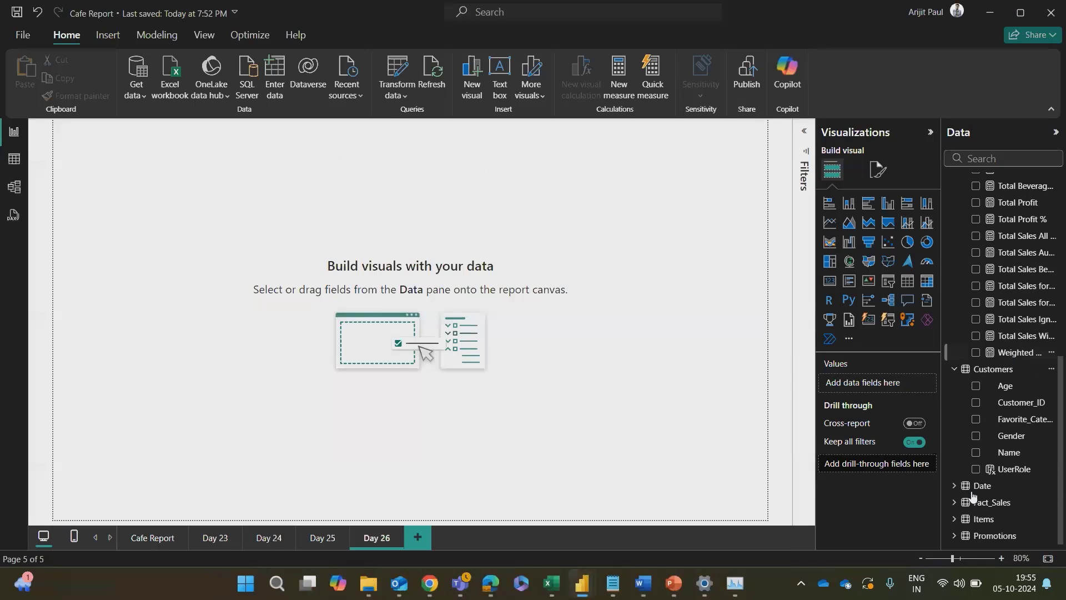
click(953, 484)
scroll(953, 485, down, 1)
scroll(953, 485, down, 3)
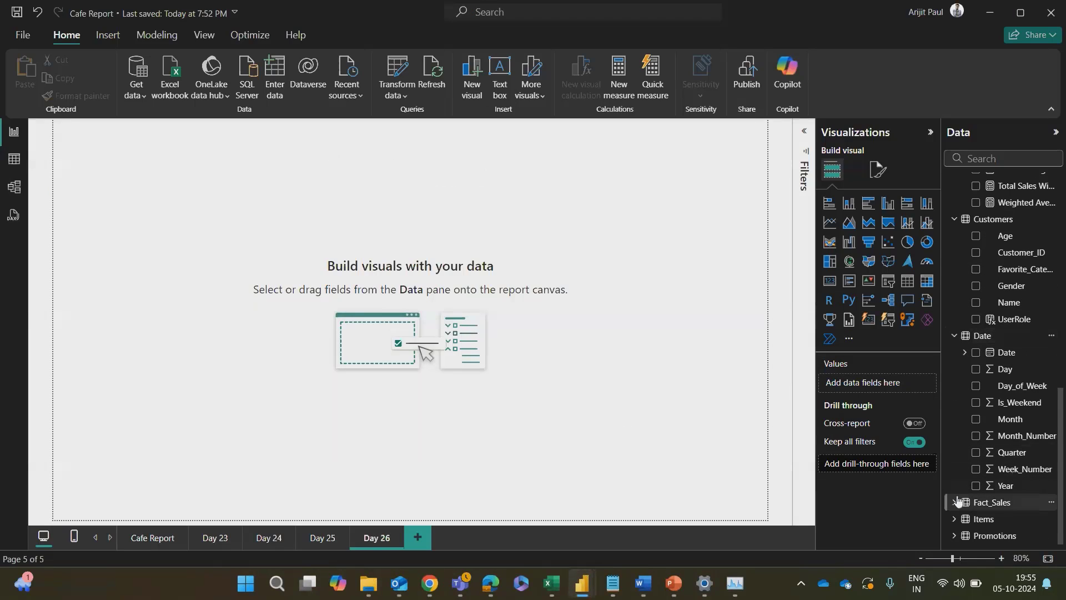
click(955, 502)
scroll(957, 442, down, 2)
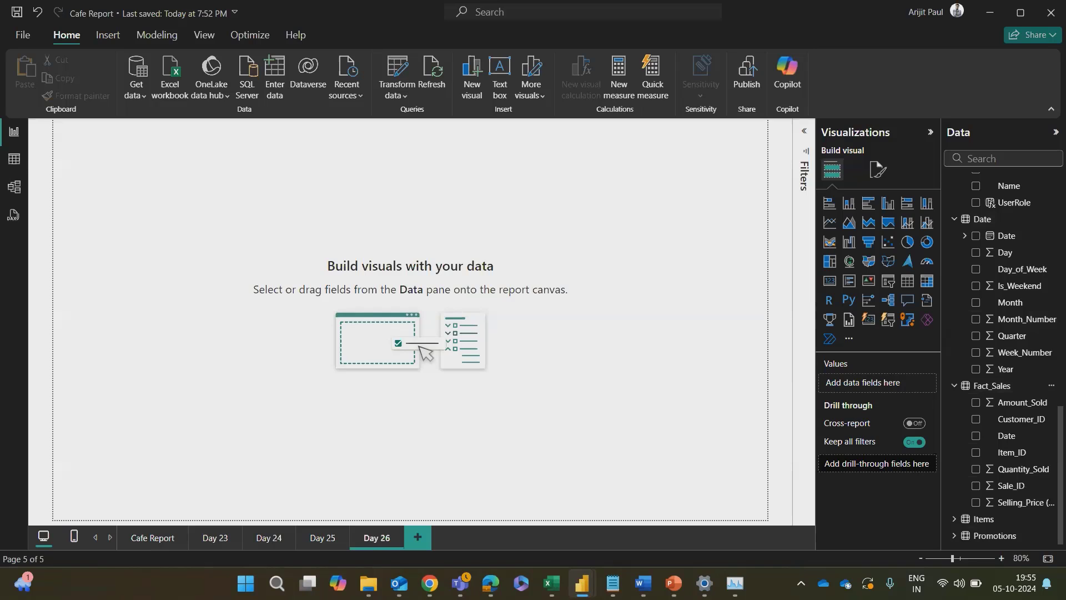
Step: Capture the Data pane showing the Date and Fact_Sales fields, and paste the screenshot into the ChatGPT message
key(super+shift+s)
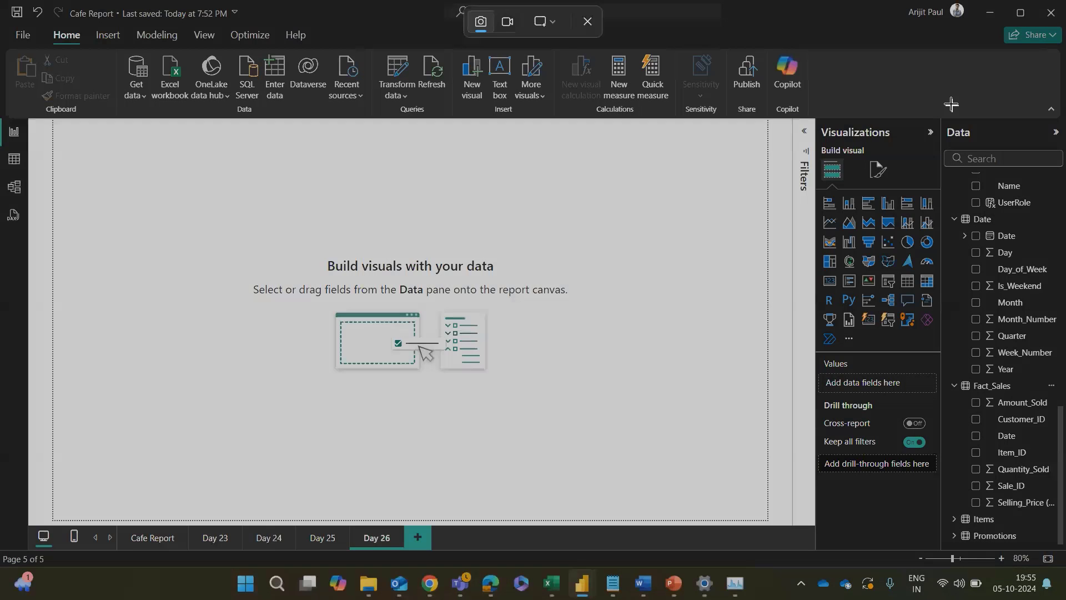
drag(937, 95, 1063, 516)
key(alt+Tab)
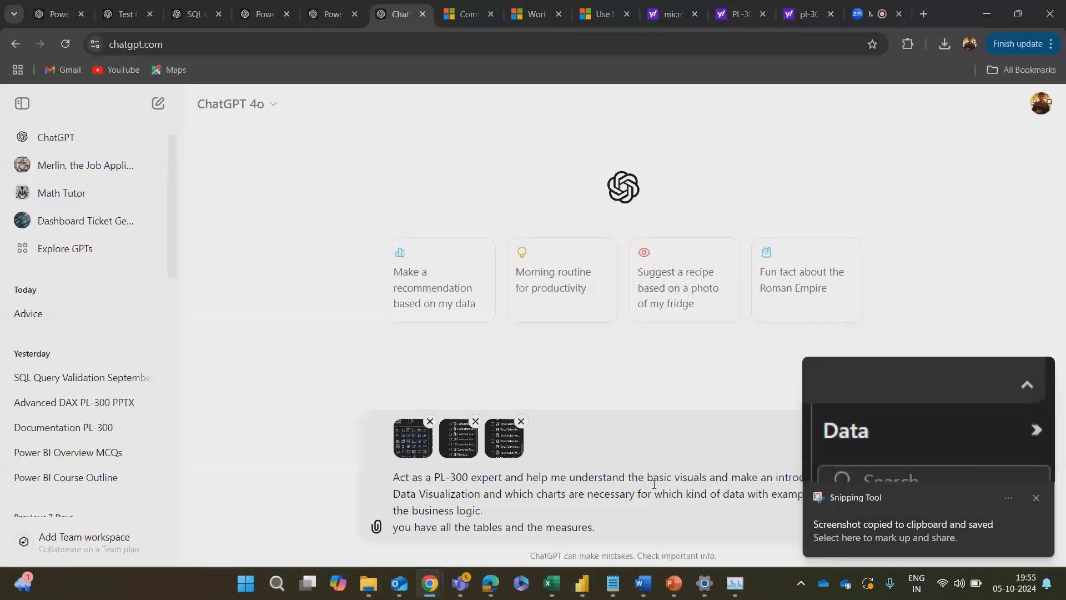
key(ctrl+v)
Step: Back in Power BI Desktop, expand the Items table, capture the Data pane with its fields, and paste the screenshot into the ChatGPT message
key(alt+Tab)
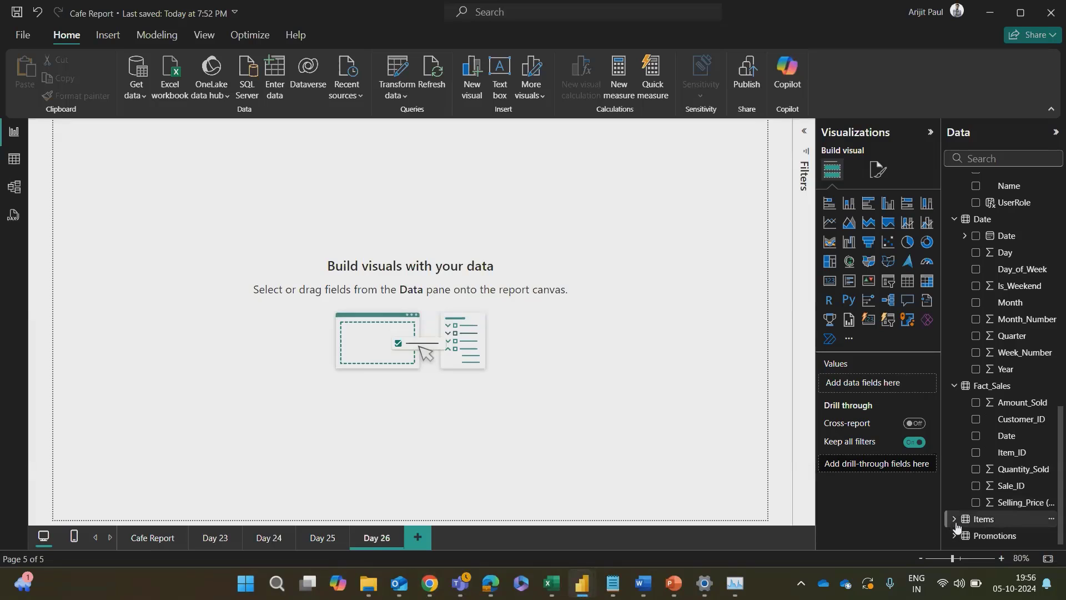
click(954, 520)
scroll(1002, 343, down, 3)
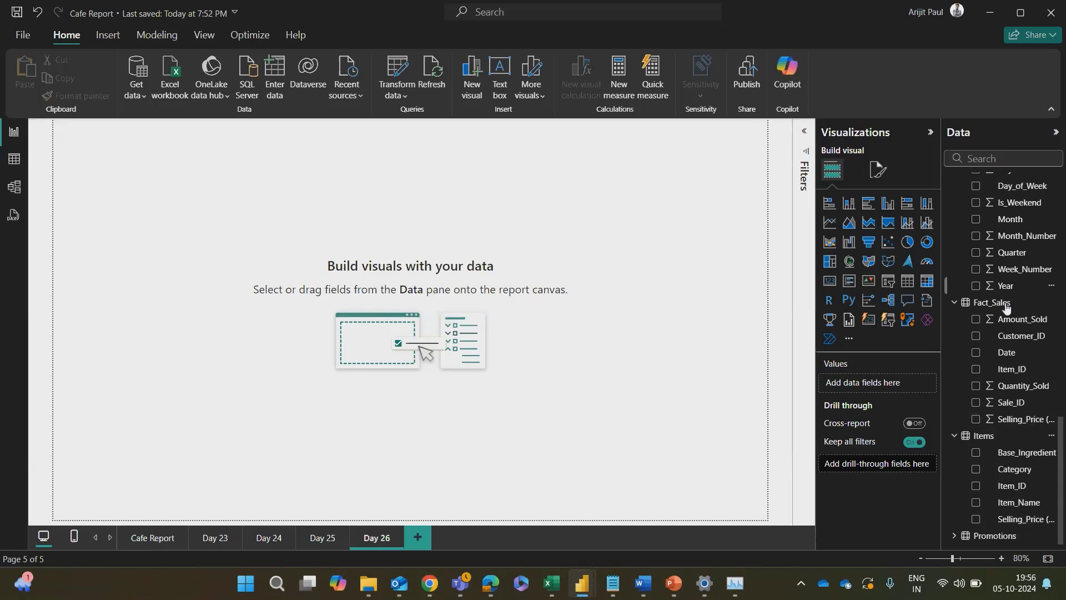
key(super+shift+s)
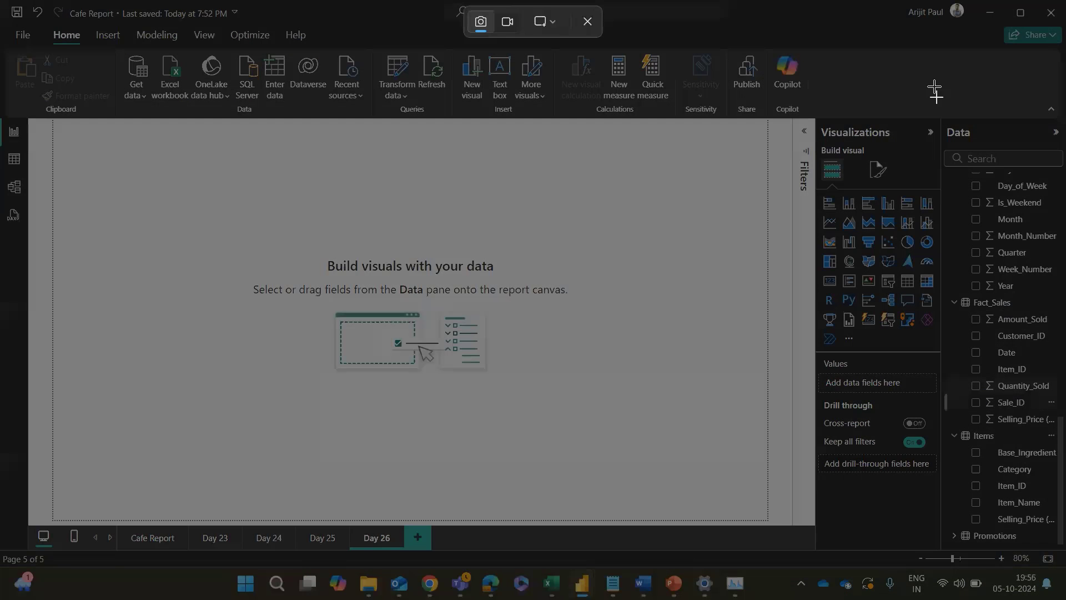
drag(935, 87, 1065, 537)
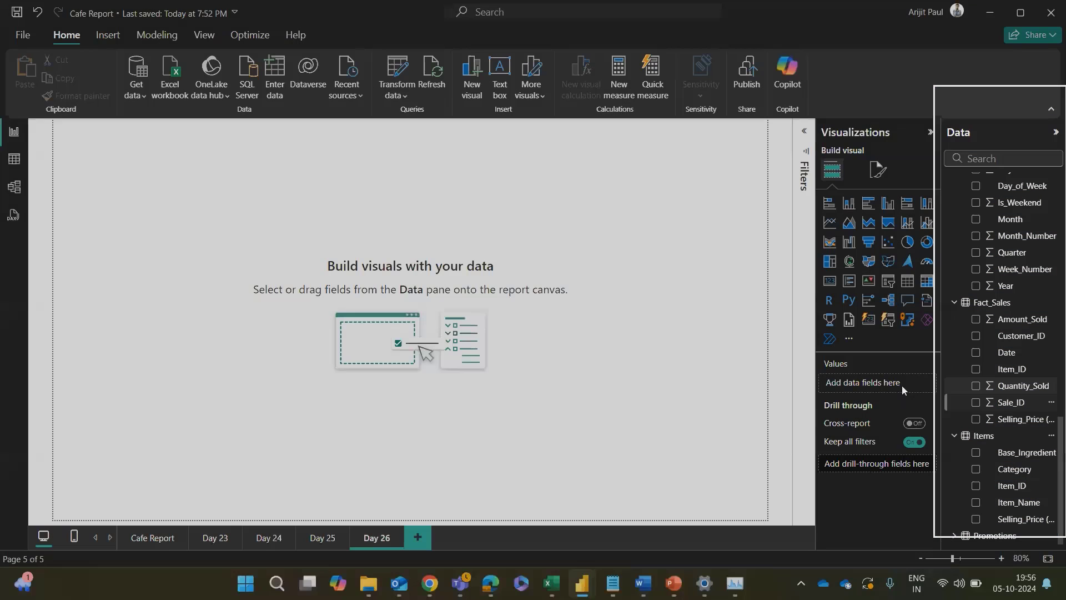
key(alt+Tab)
key(ctrl+v)
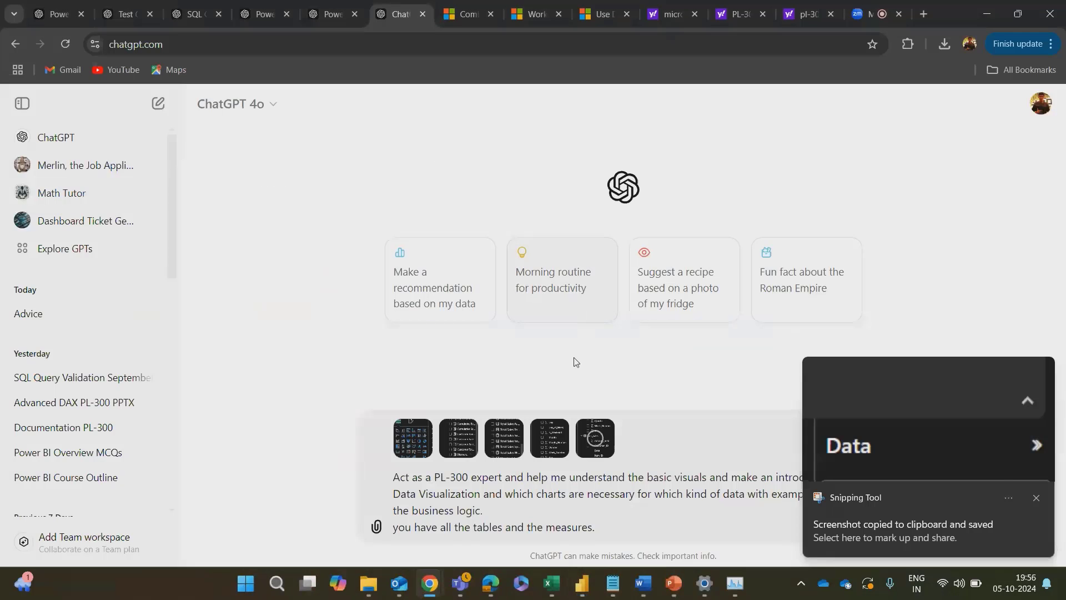
Step: Return to Power BI Desktop, expand the Promotions table, capture the Data pane with its fields, and paste the screenshot into the ChatGPT message
key(alt+Tab)
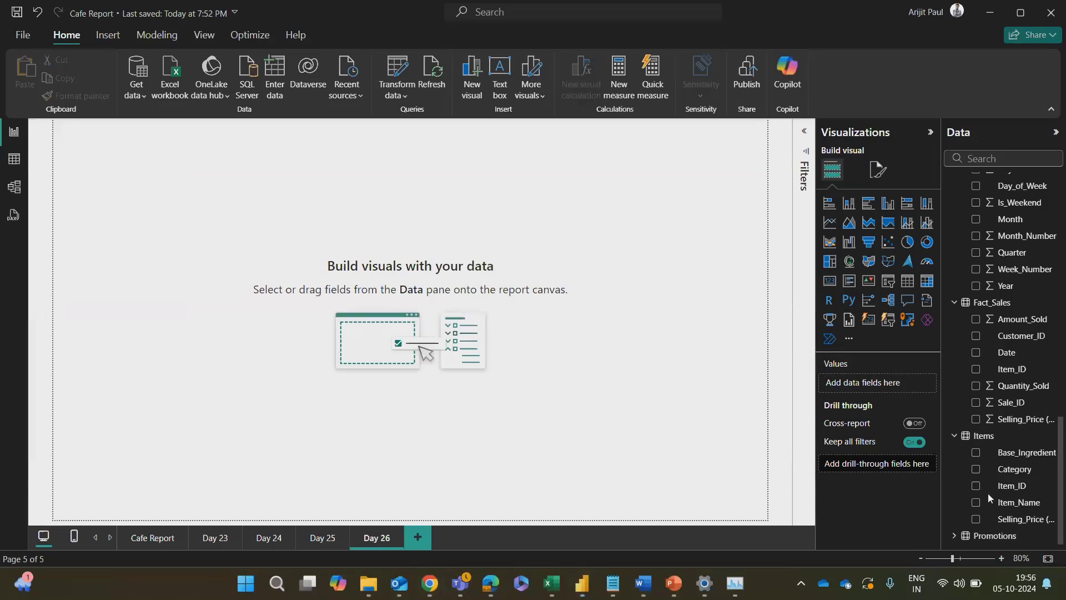
click(954, 535)
scroll(977, 356, down, 2)
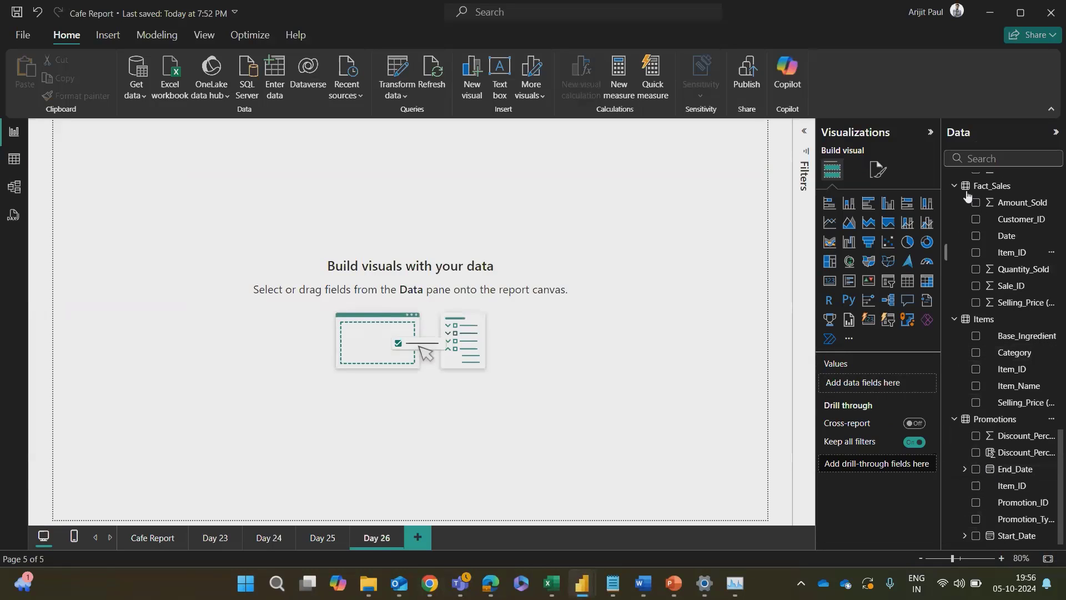
key(super+shift+s)
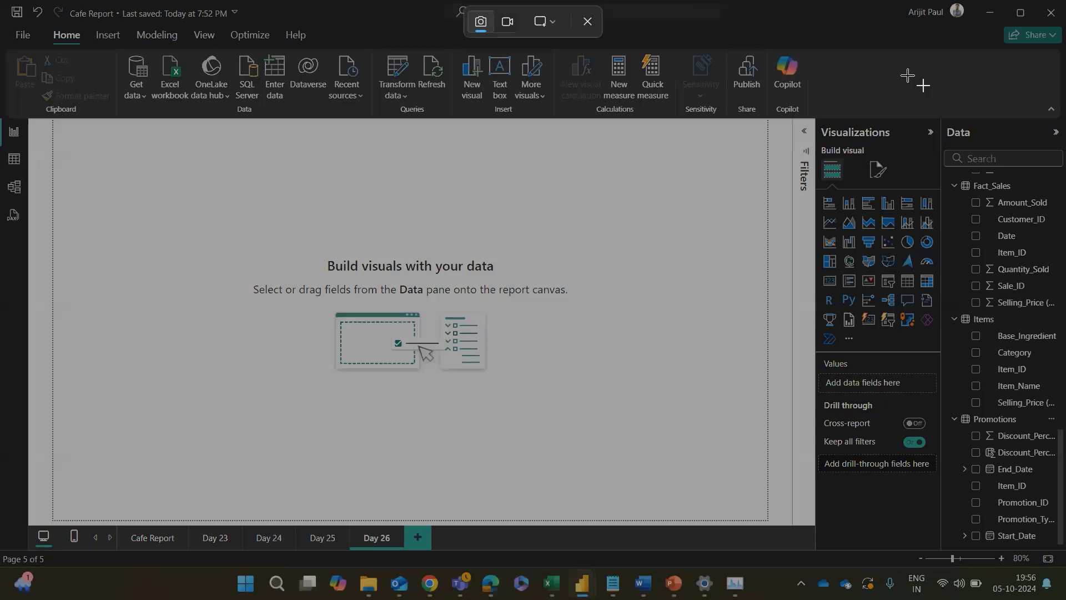
drag(907, 76, 1065, 545)
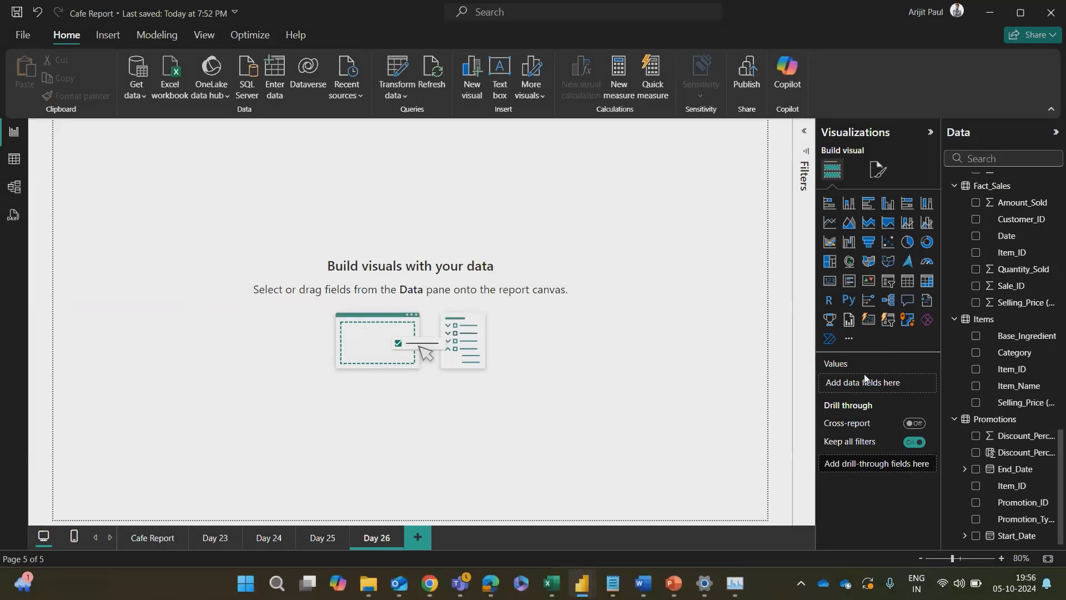
key(alt+Tab)
key(ctrl+v)
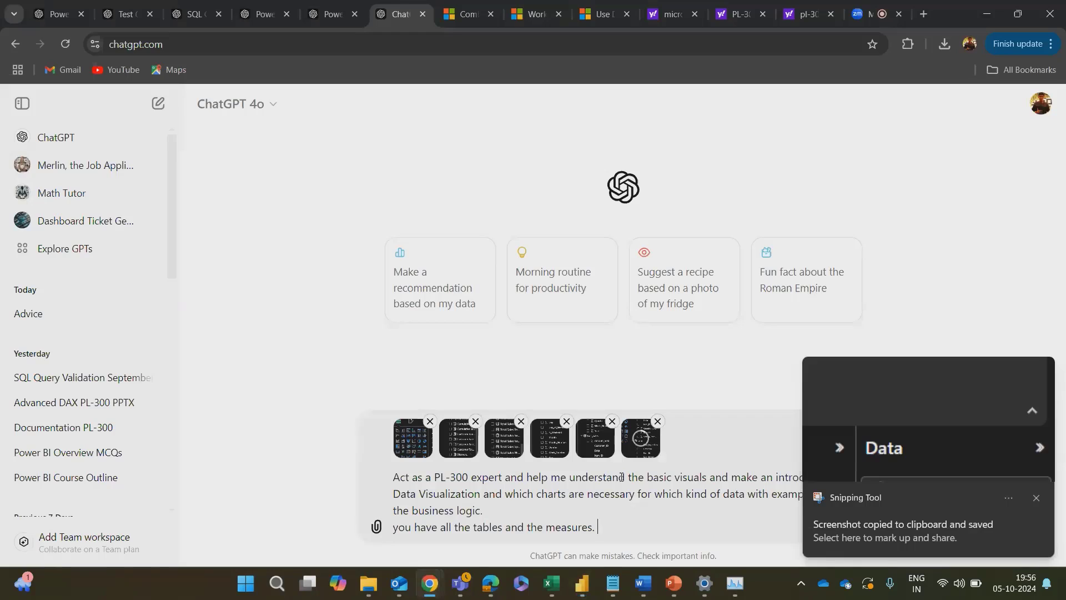
Step: Add a new line to the prompt reading "it is the same cafe report. use your memory." followed by a blank line
key(shift+Return)
text(it is the same c)
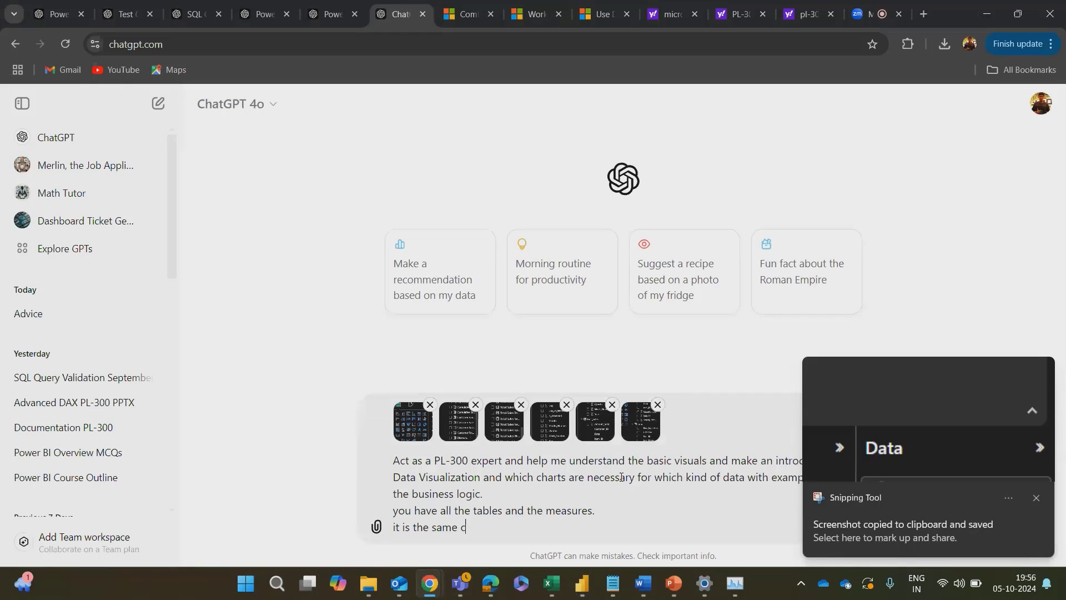
text(afe report)
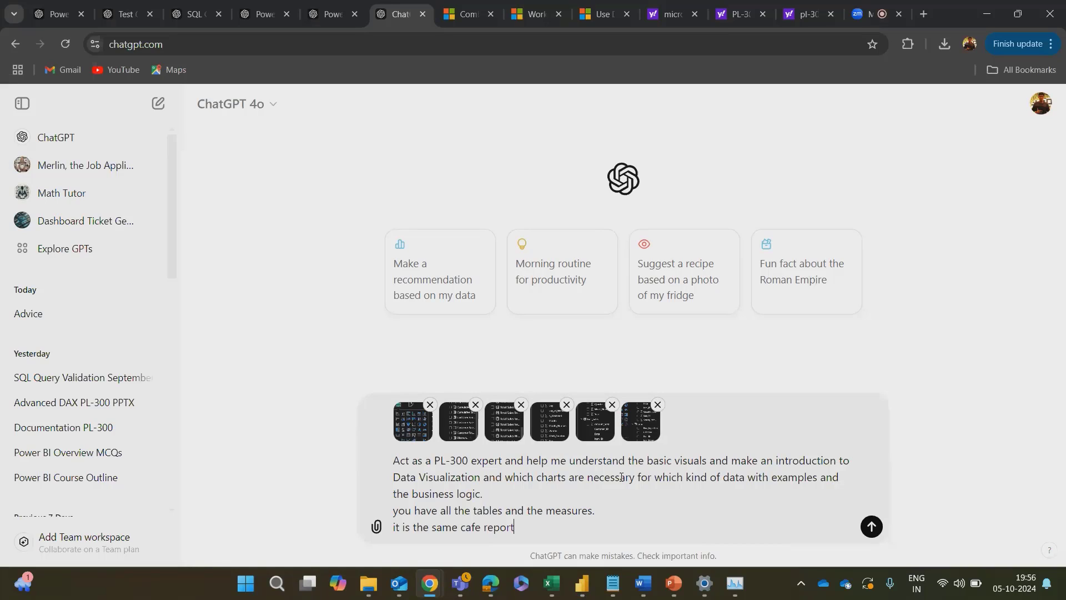
text(. use your memory.)
key(shift+Return)
key(shift+Return)
Step: Copy the entire Day 26 combo and area charts outline from Document20 in Word and paste it at the end of the ChatGPT prompt
key(alt+Tab)
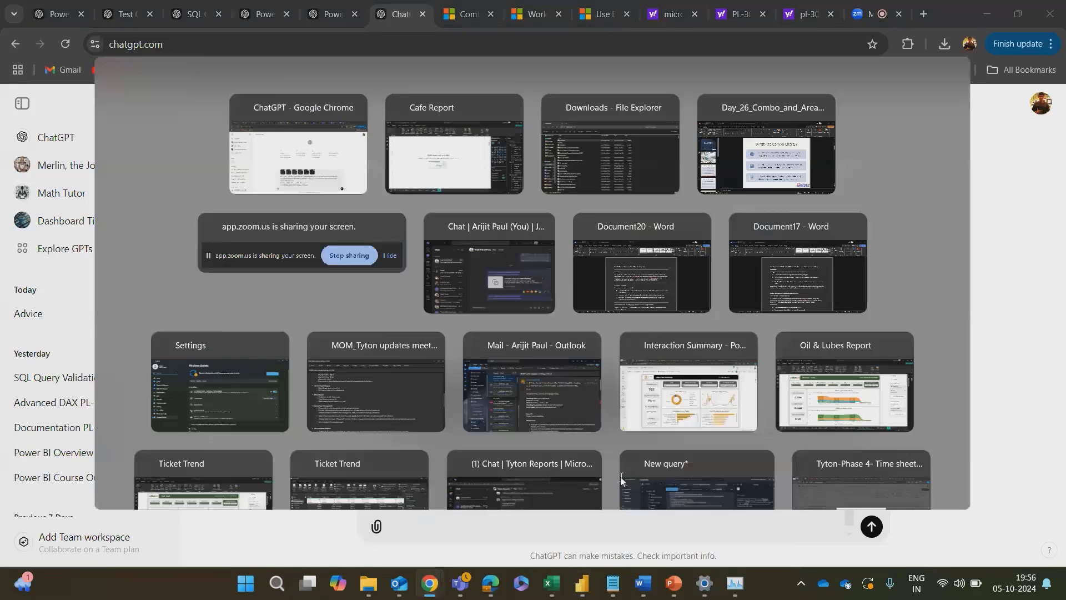
key(alt+Tab)
key(alt+Tab)
key(alt+Tab)
key(alt+Tab)
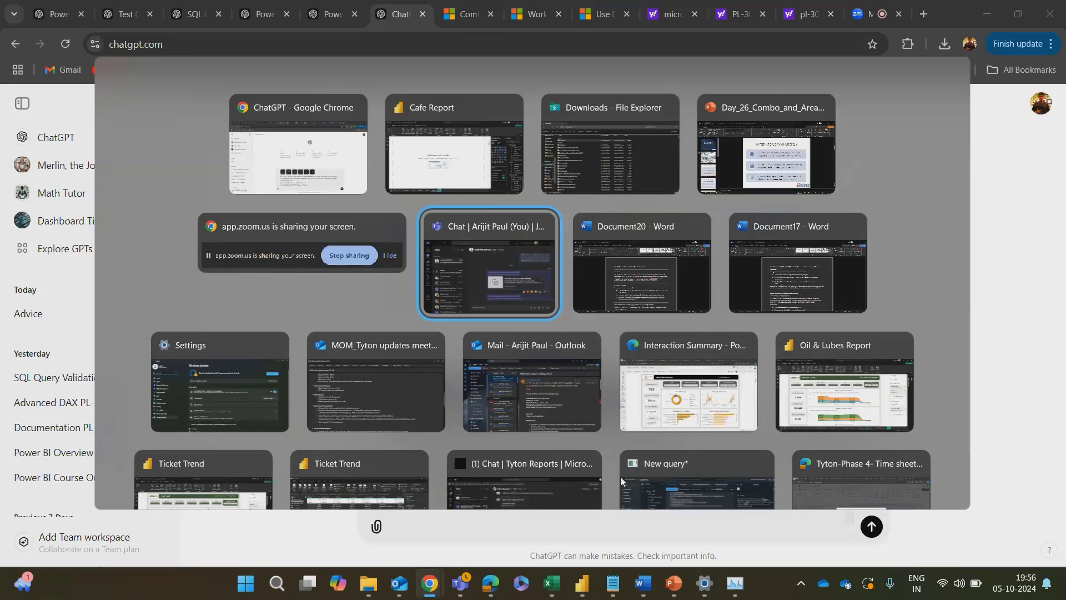
key(alt+Tab)
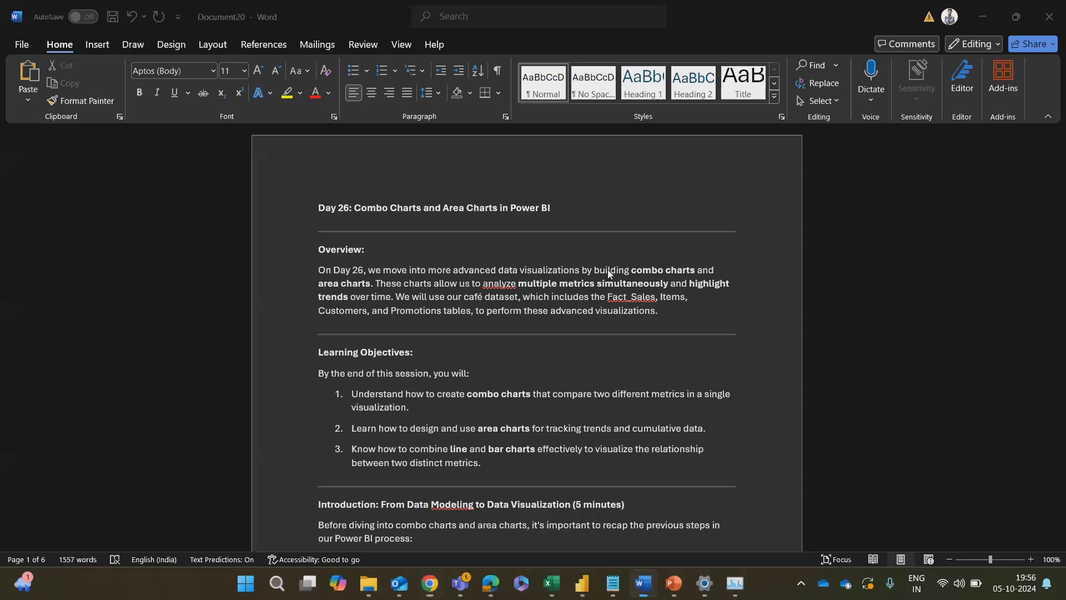
key(ctrl+a)
key(alt+Tab)
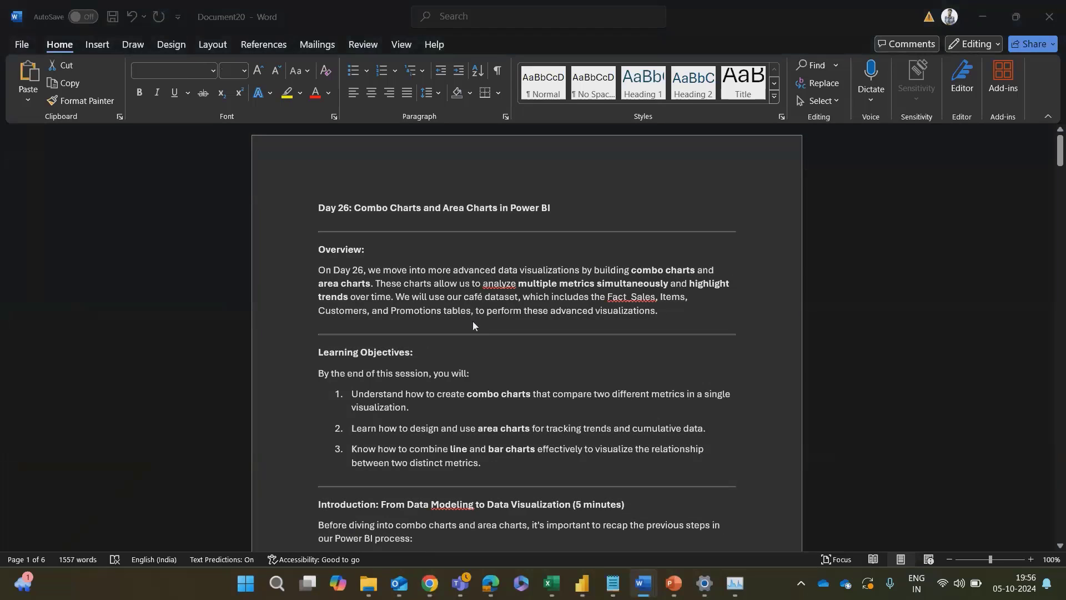
key(alt+Tab)
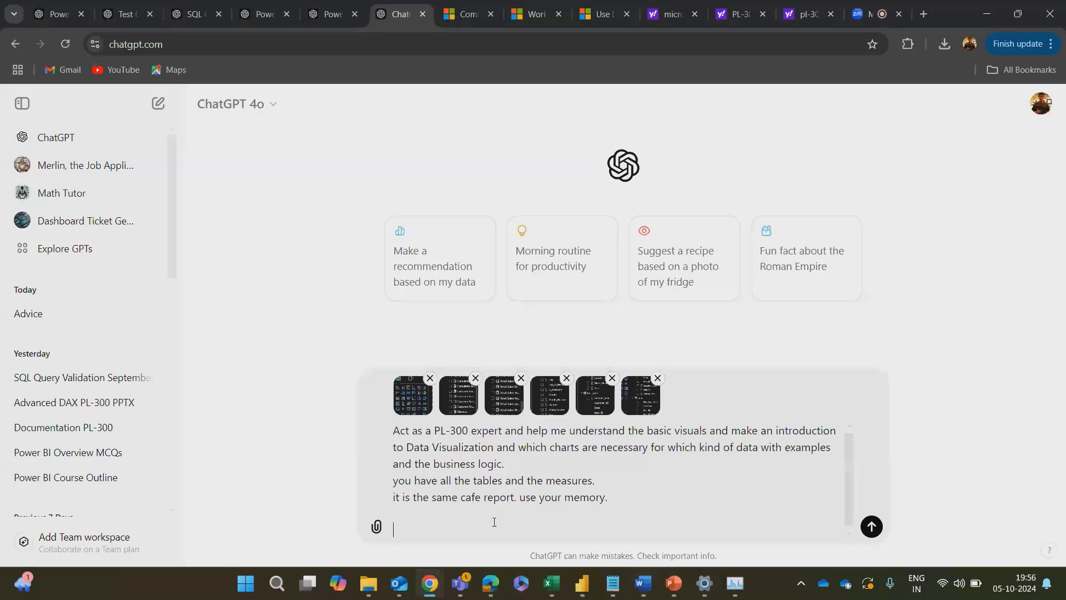
key(ctrl+v)
Step: Above the pasted Day 26 outline, start a prompt line reading "some visual ideas are provided here"
click(634, 482)
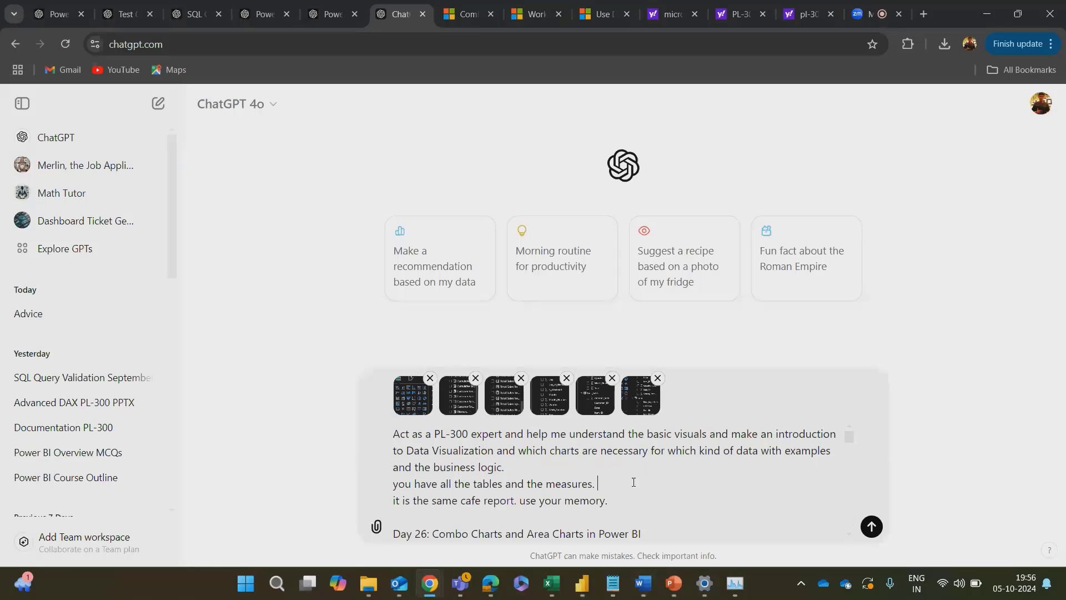
key(ctrl+z)
text(so)
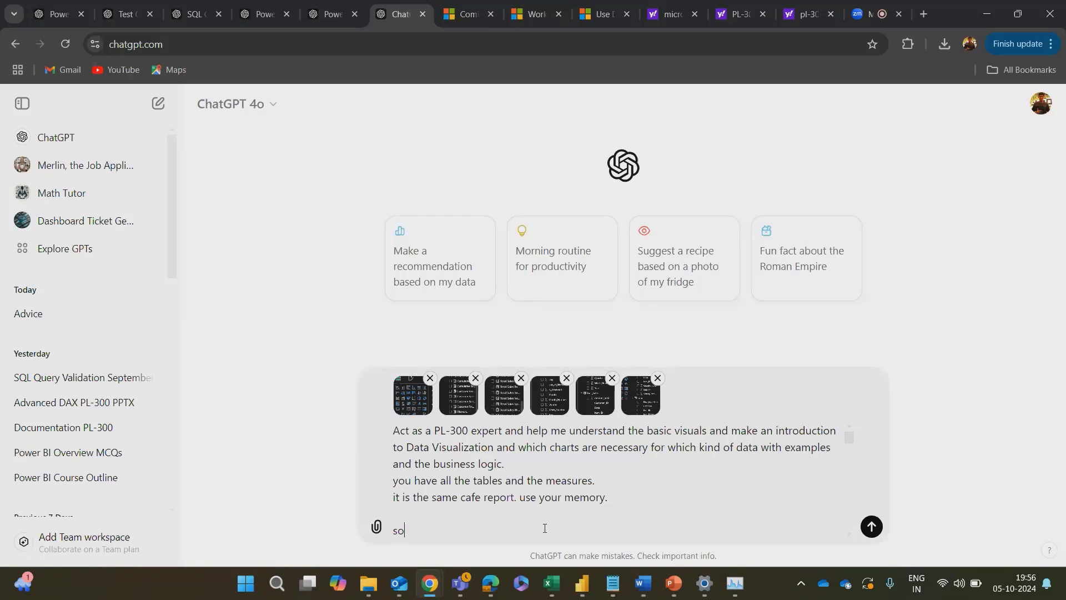
text(me visual ideas are provided her)
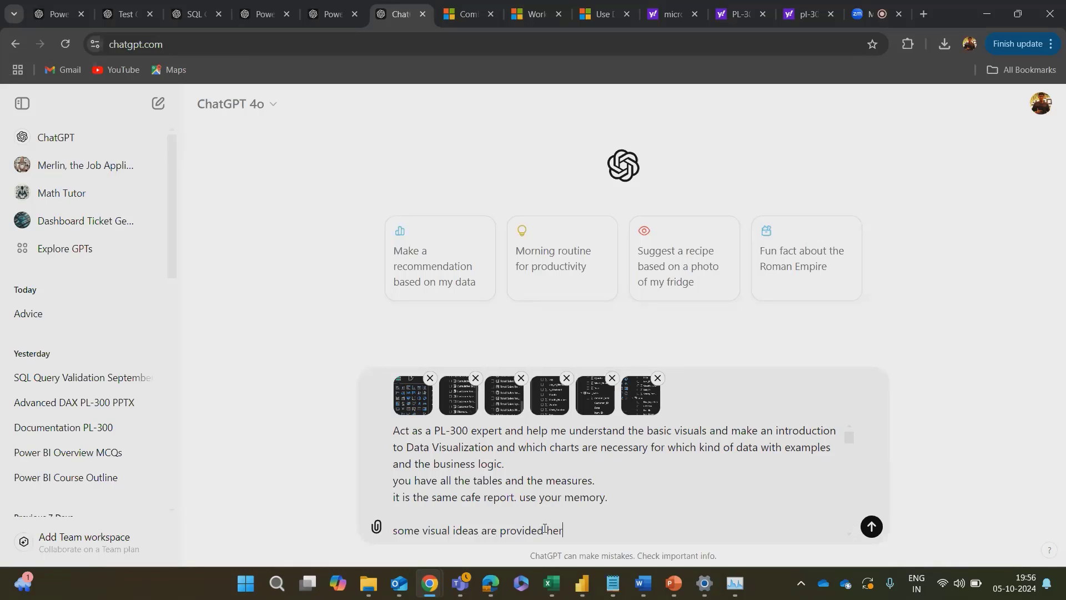
text(e, please help me with )
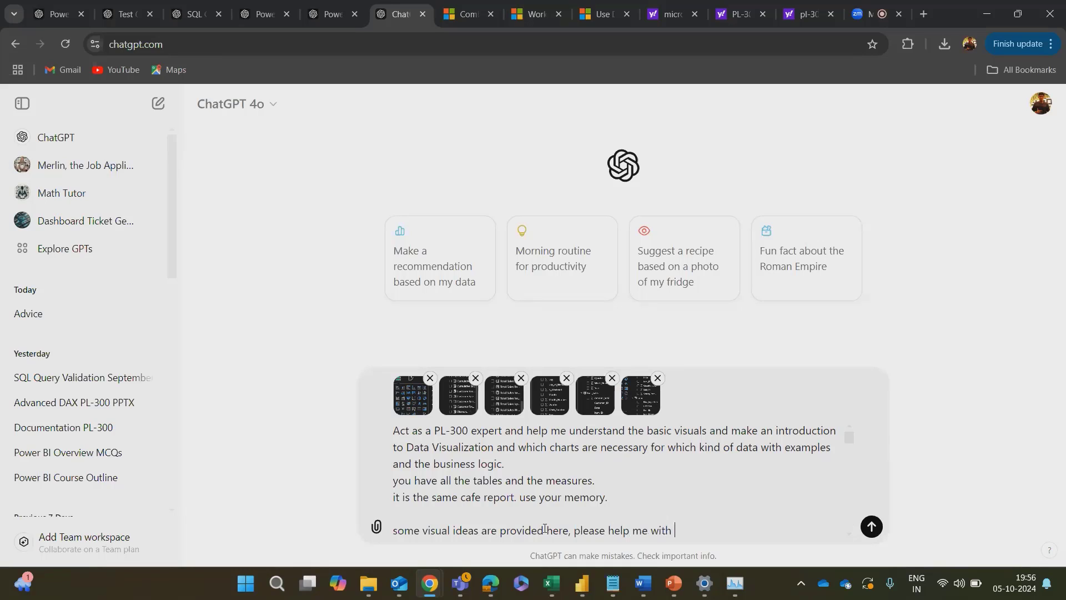
text(all and give me a basic introductuion)
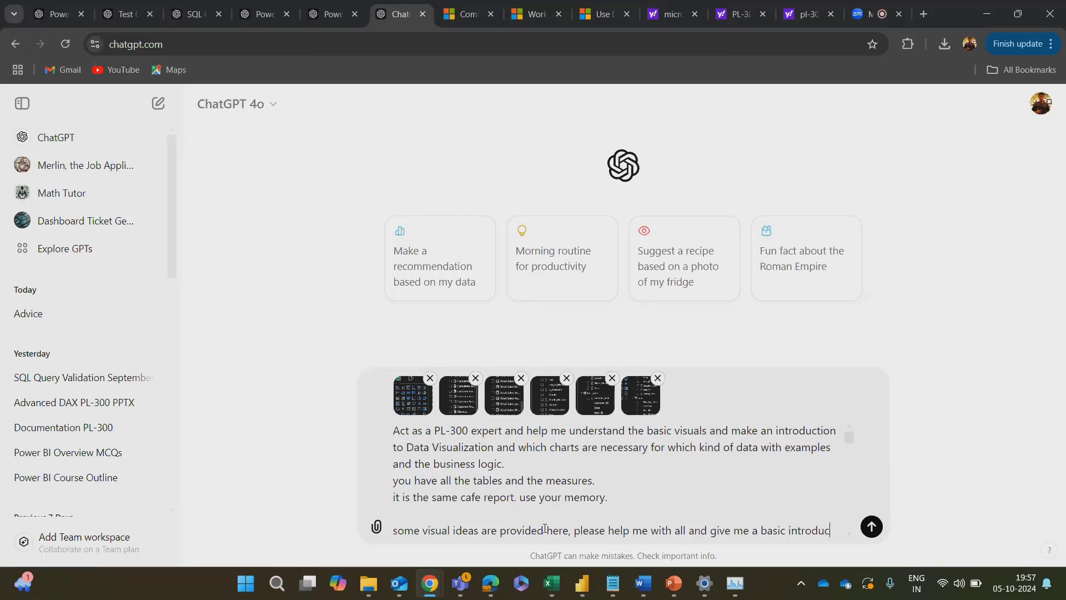
Step: Complete the line with ", please help me with all and give me a basic introduction." and send the prompt
key(BackSpace)
key(BackSpace)
key(BackSpace)
key(BackSpace)
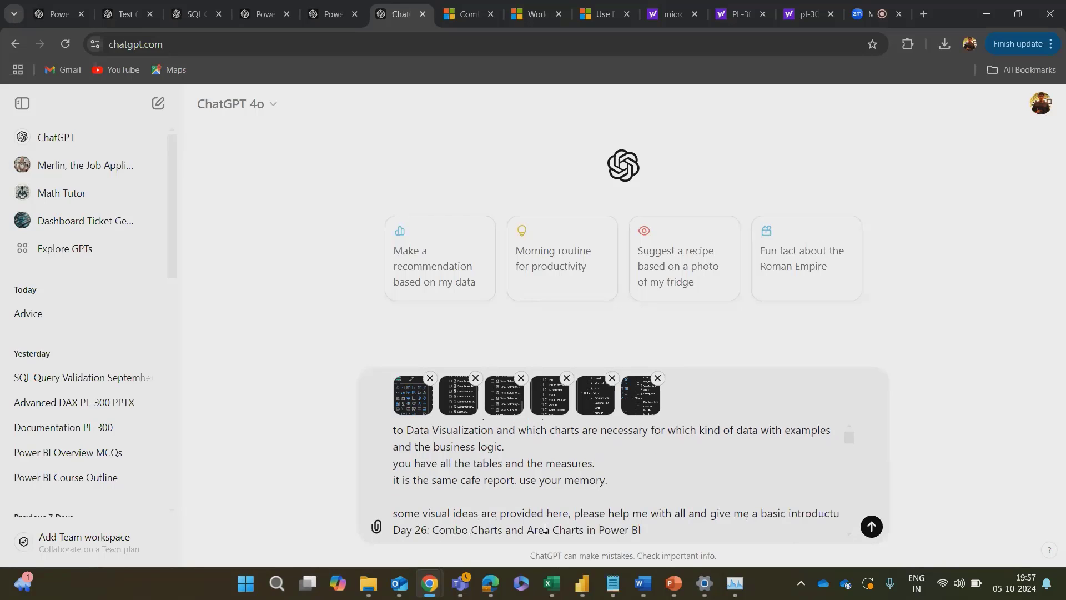
text(ion.)
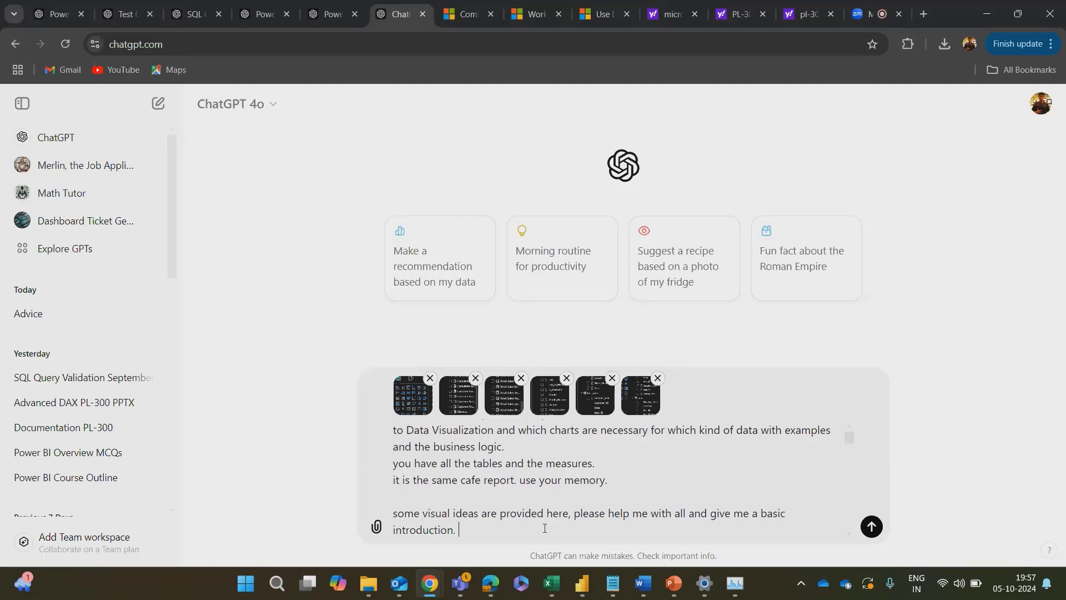
key(Return)
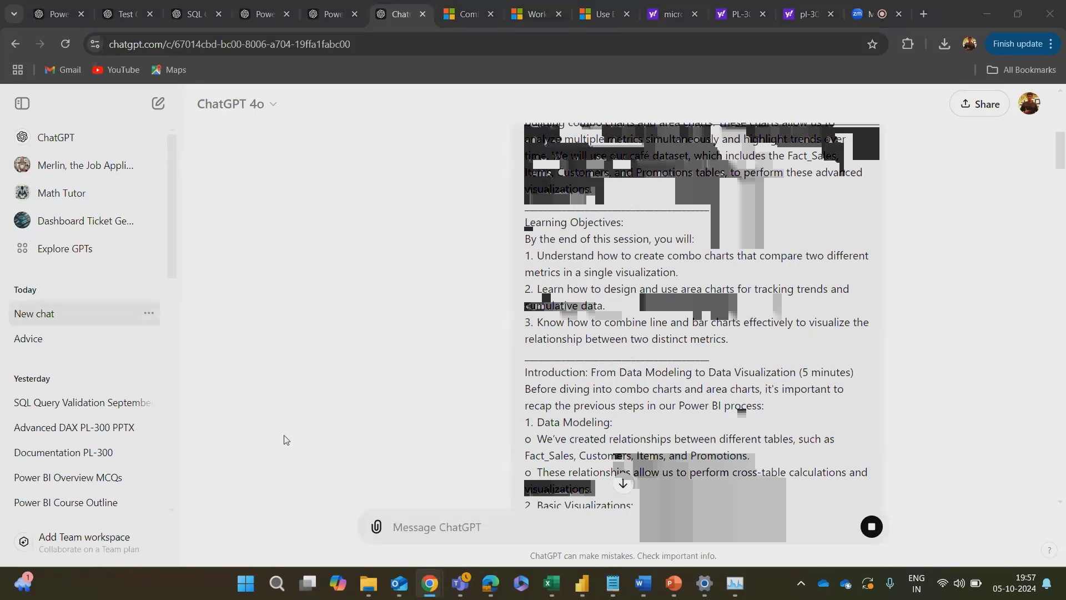
Step: Switch to Document20 in Word and review the Day 26 overview, learning objectives and introduction in Read Mode
key(alt+Tab)
key(alt+Tab)
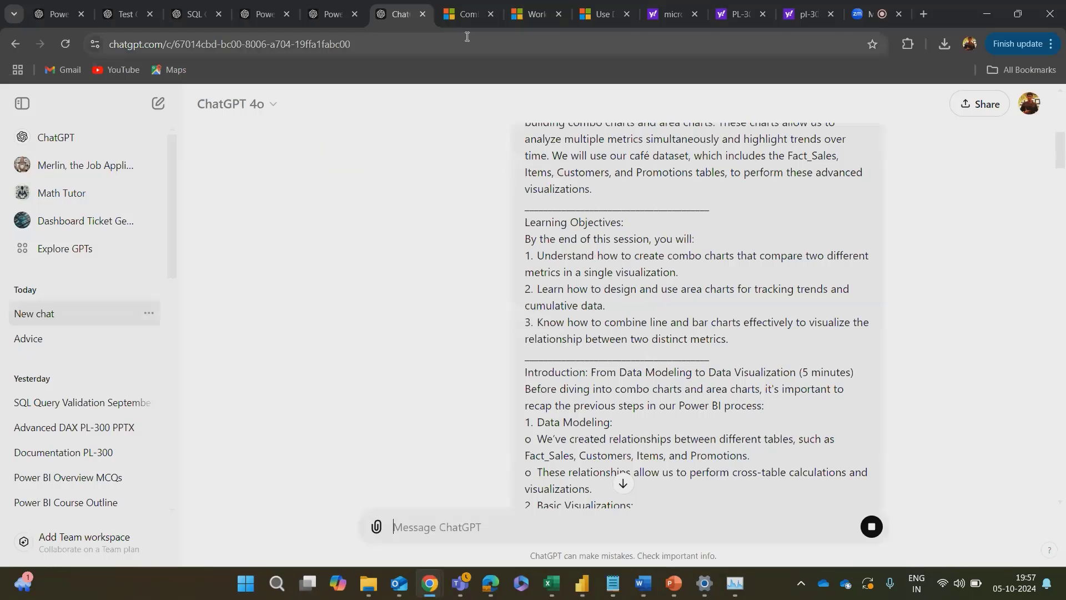
key(alt+Tab)
click(608, 398)
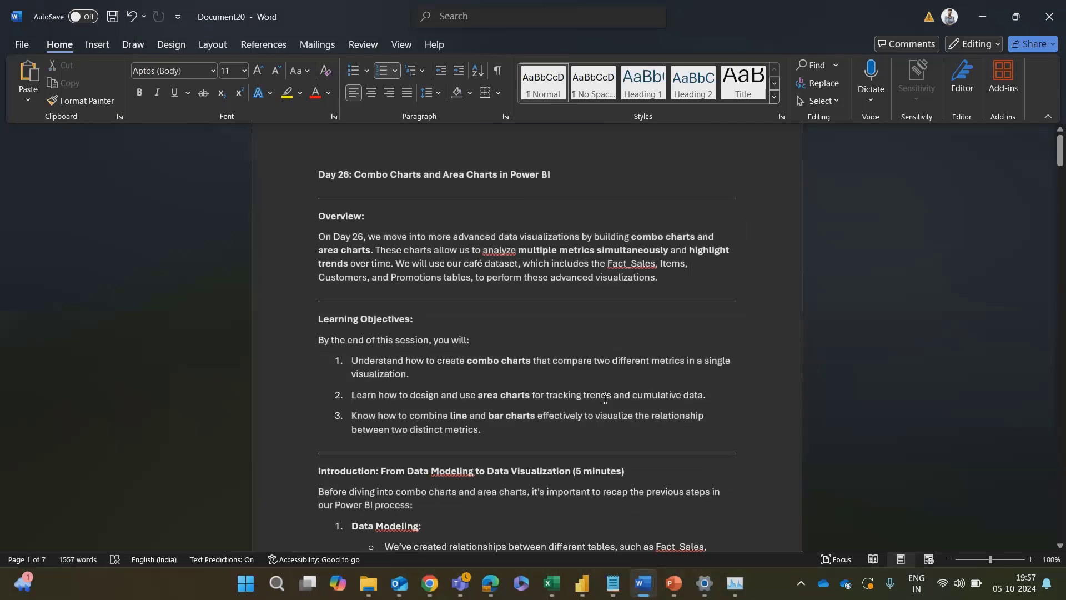
scroll(606, 398, down, 3)
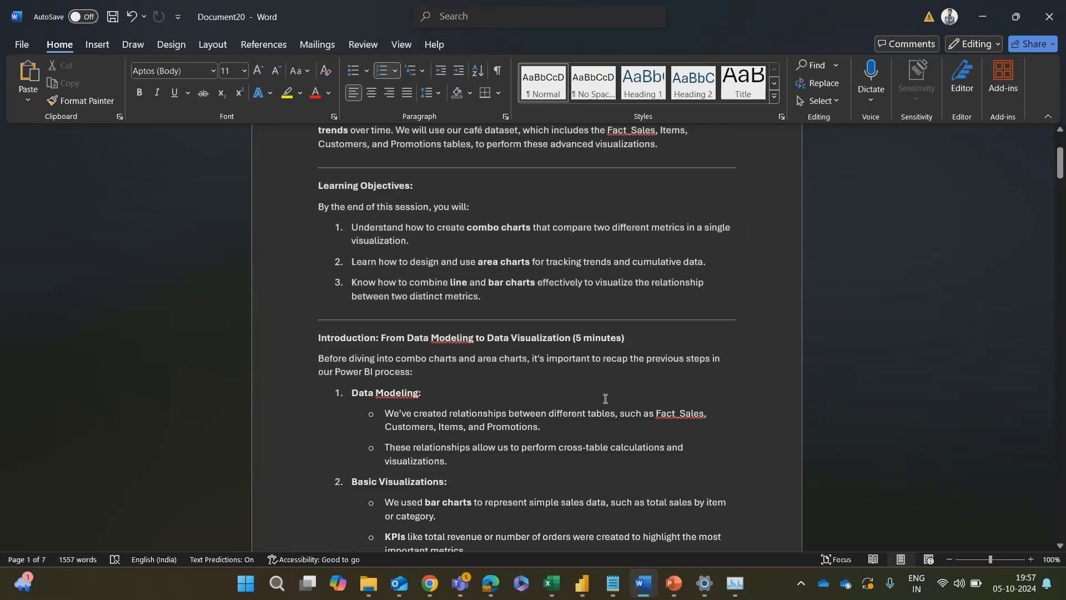
scroll(606, 398, up, 4)
scroll(606, 398, down, 5)
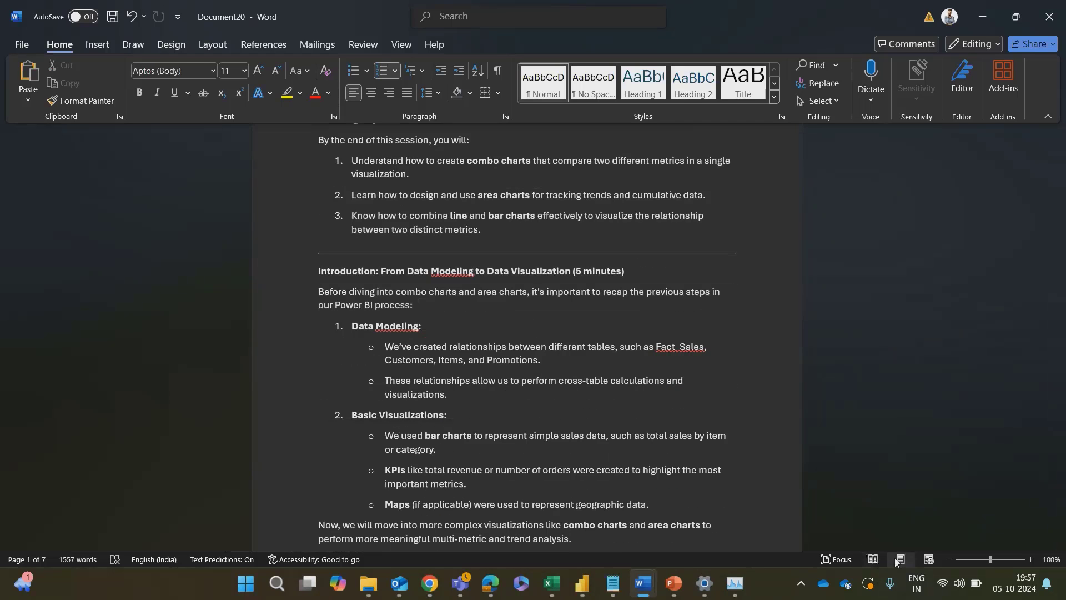
click(878, 558)
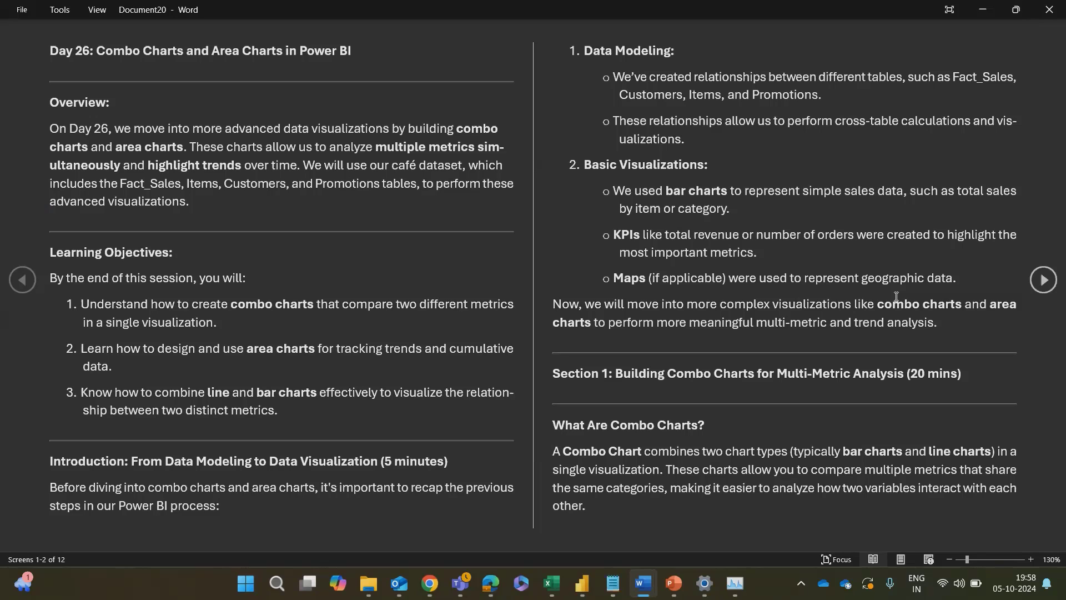
Step: Switch to the Cafe Report in Power BI and assign Item_Name to the Y-axis of the Day 26 bar chart
key(alt+Tab)
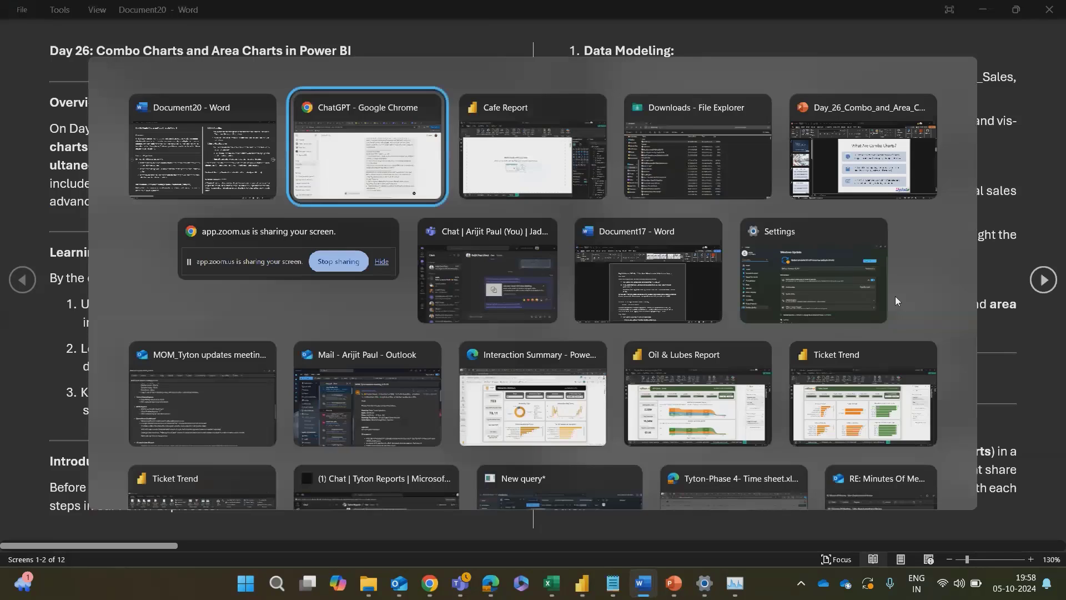
key(alt+Tab)
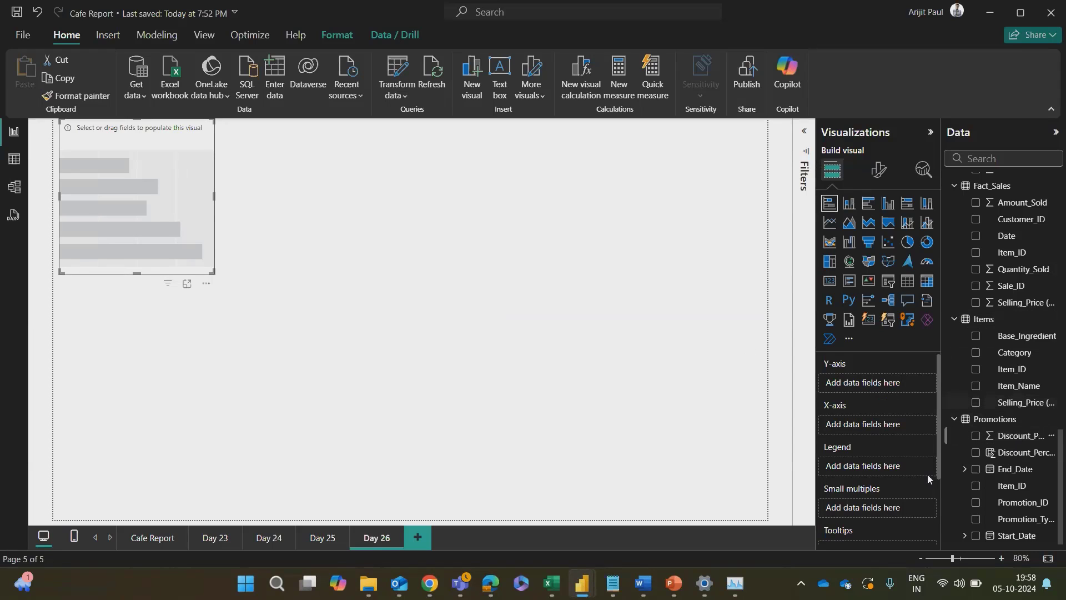
scroll(1019, 400, up, 3)
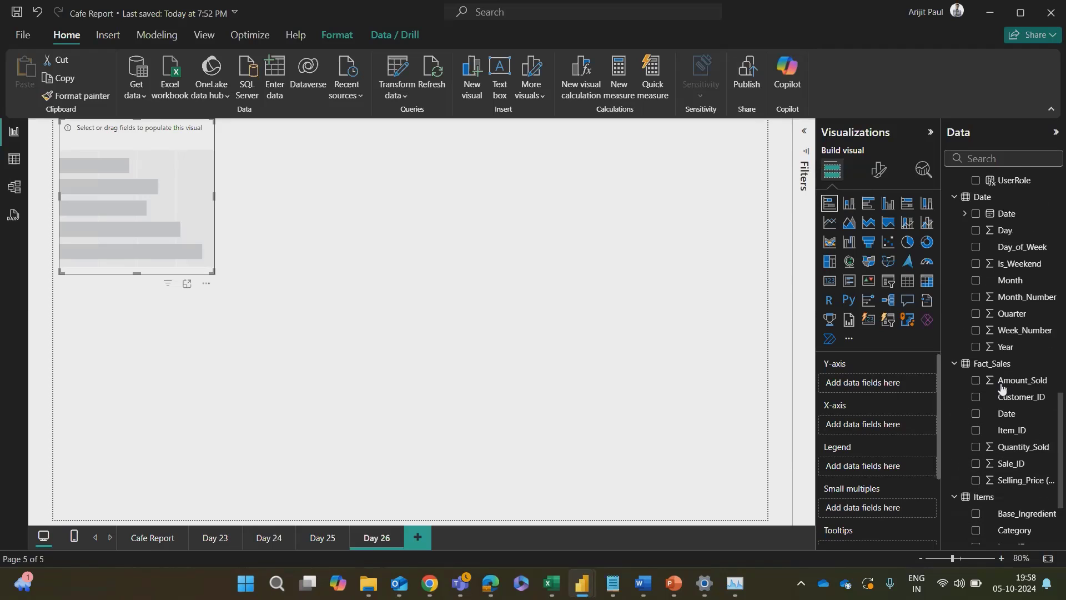
scroll(1017, 378, down, 3)
mouse_move(1016, 355)
mouse_down()
mouse_move(874, 388)
mouse_move(996, 354)
mouse_up()
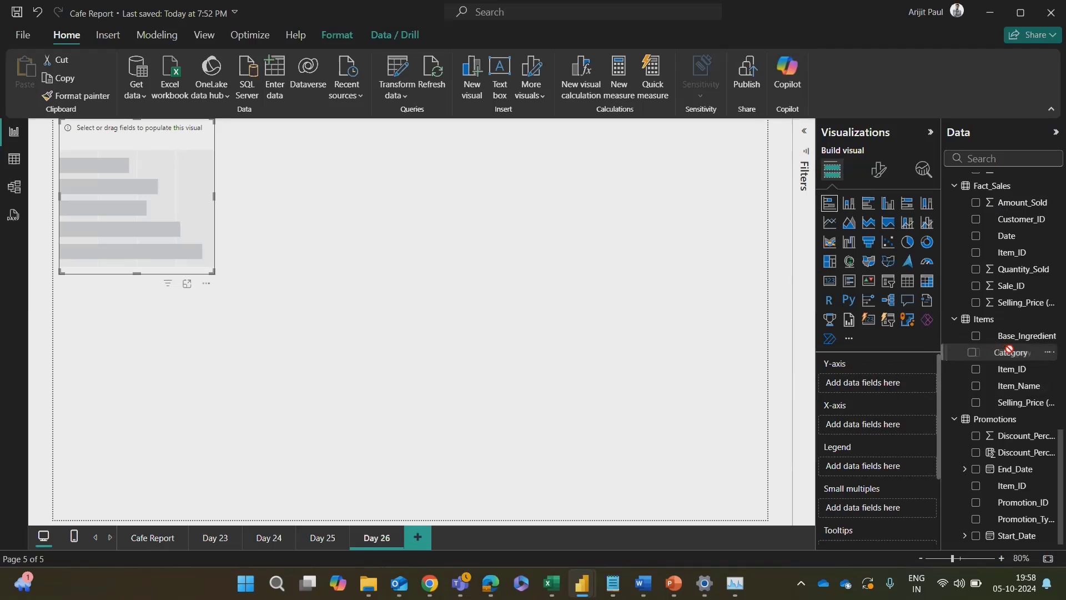
drag(1028, 388, 919, 388)
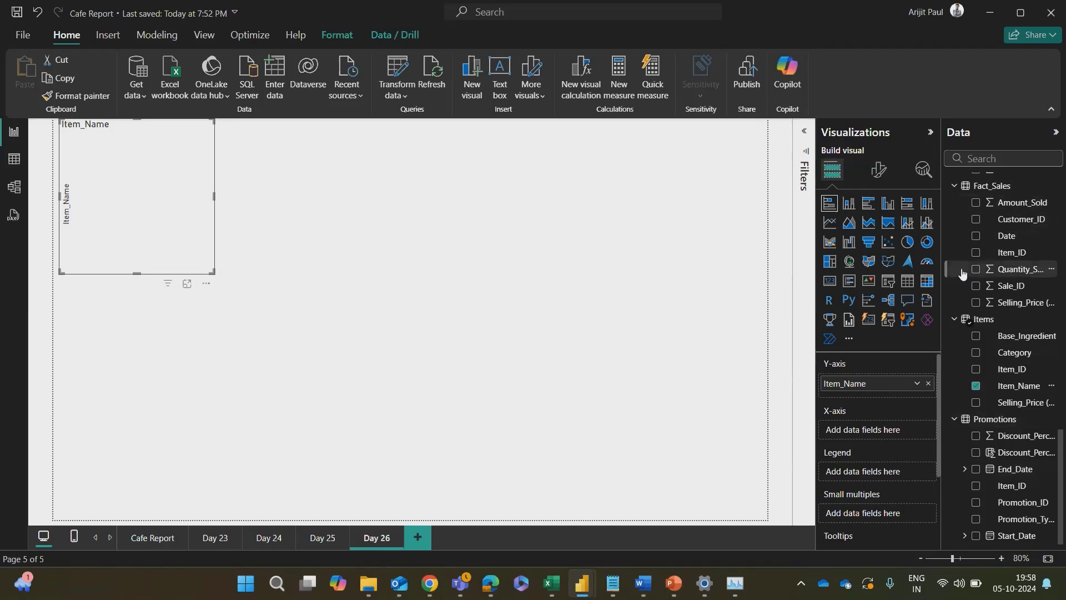
Step: Add Amount_Sold from Fact_Sales to the bar chart's X-axis
scroll(964, 274, up, 5)
scroll(971, 345, down, 5)
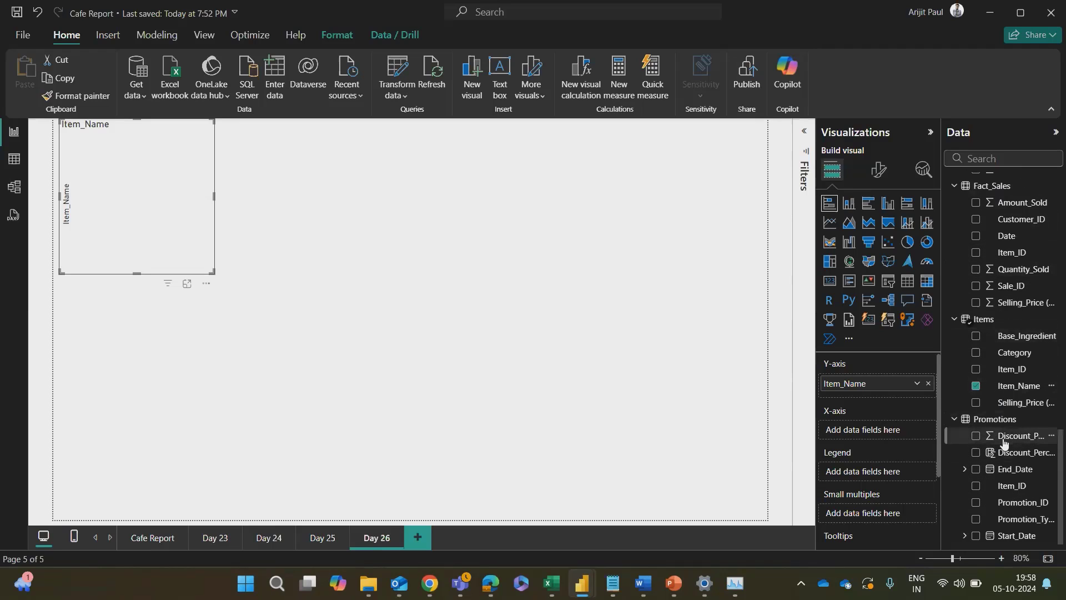
scroll(1012, 359, up, 3)
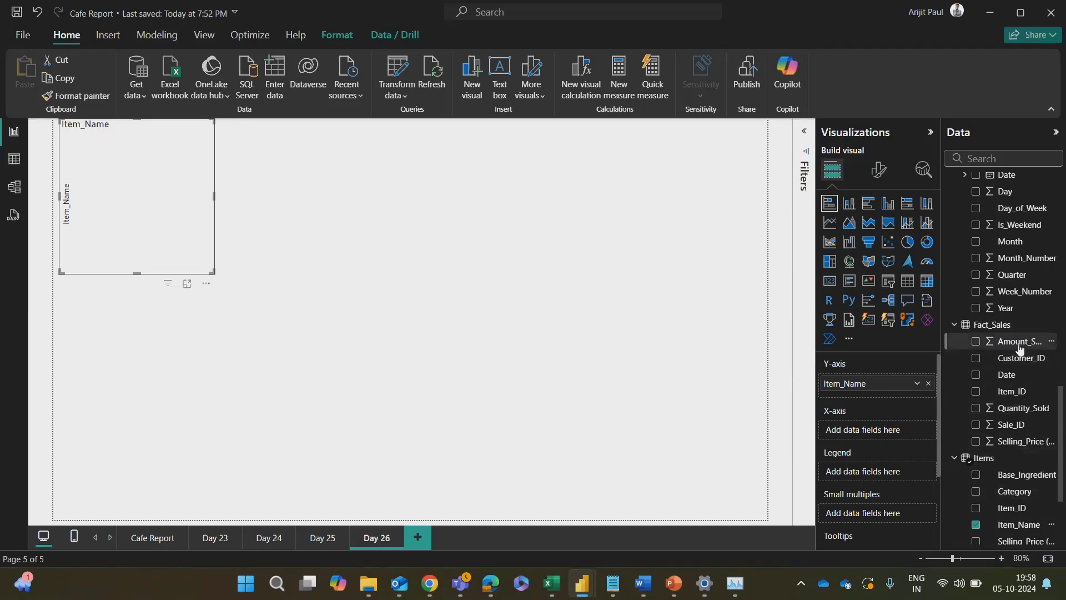
drag(1019, 341, 900, 439)
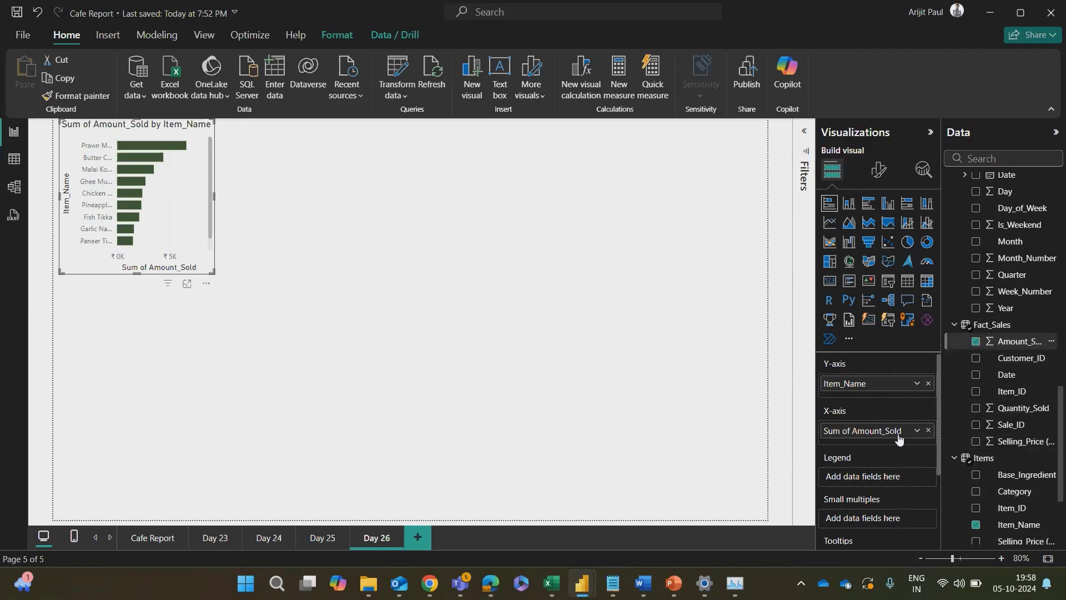
Step: Enlarge the Amount_Sold by Item_Name bar chart until all item names are readable, and nudge it slightly down the page
drag(140, 273, 139, 342)
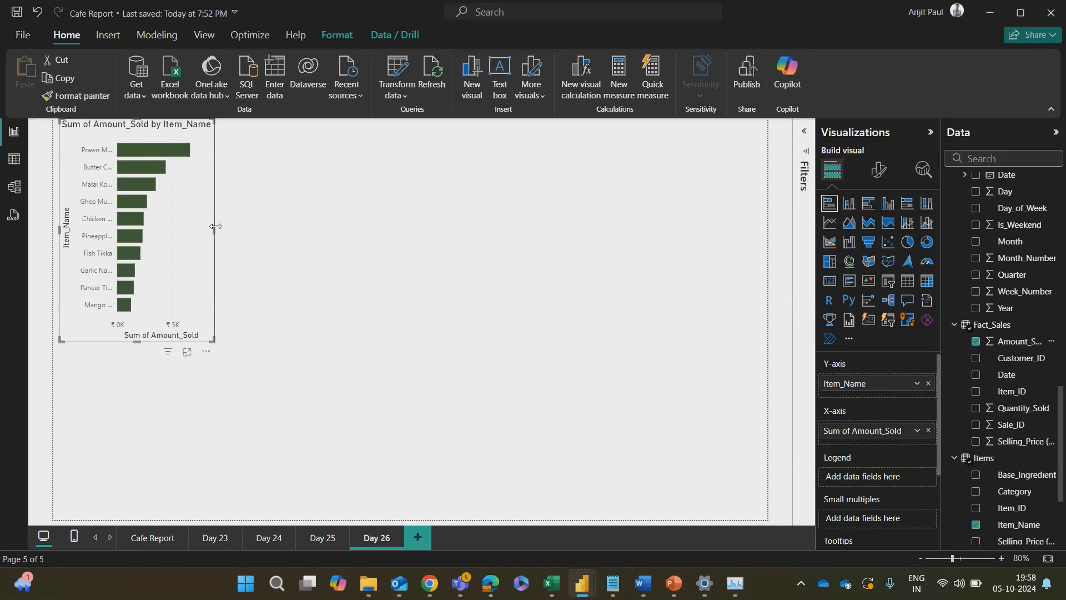
drag(215, 226, 377, 245)
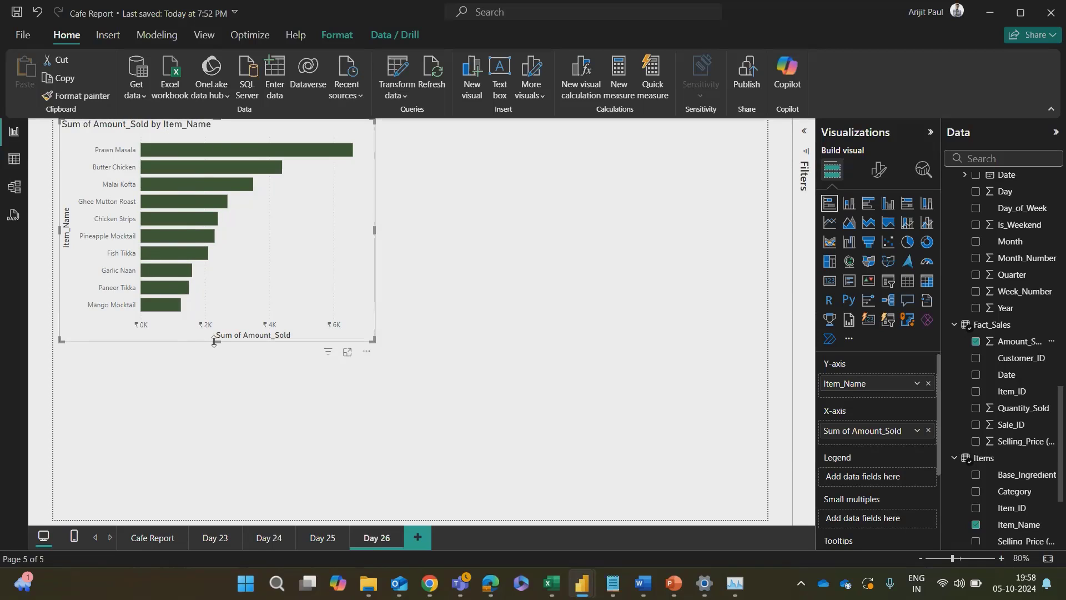
mouse_move(217, 342)
mouse_down()
mouse_move(217, 299)
mouse_move(224, 328)
mouse_up()
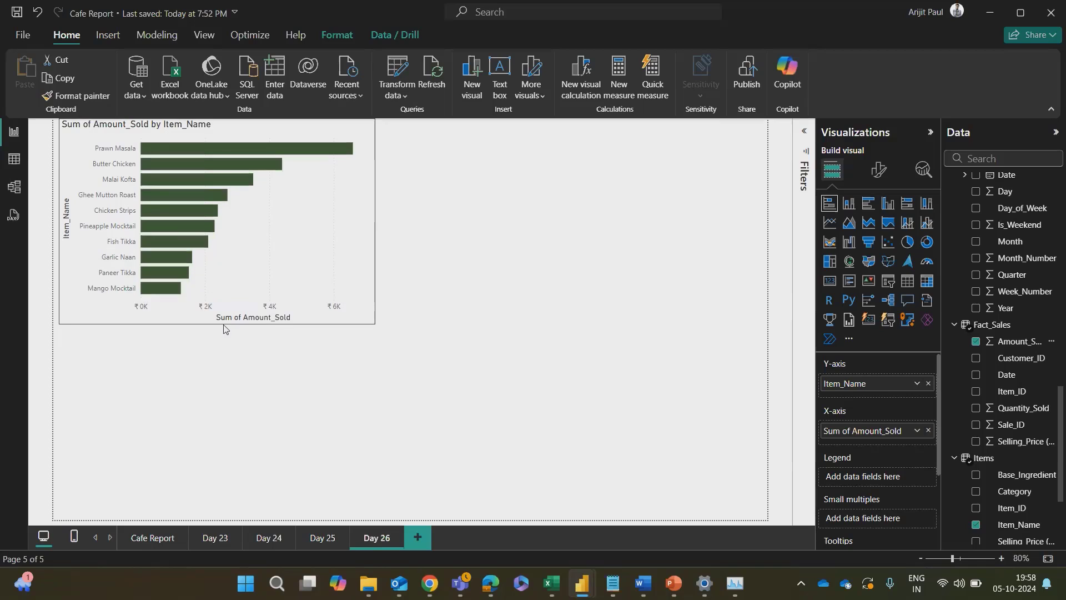
click(377, 217)
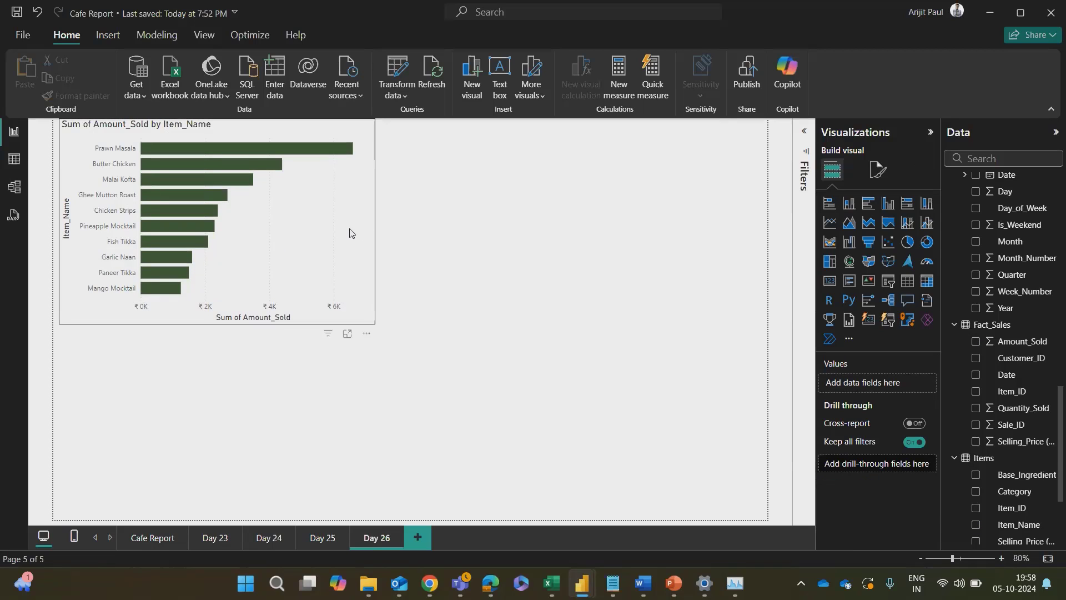
click(367, 244)
drag(374, 322, 319, 285)
key(Down)
key(Down)
key(Down)
key(Down)
key(Down)
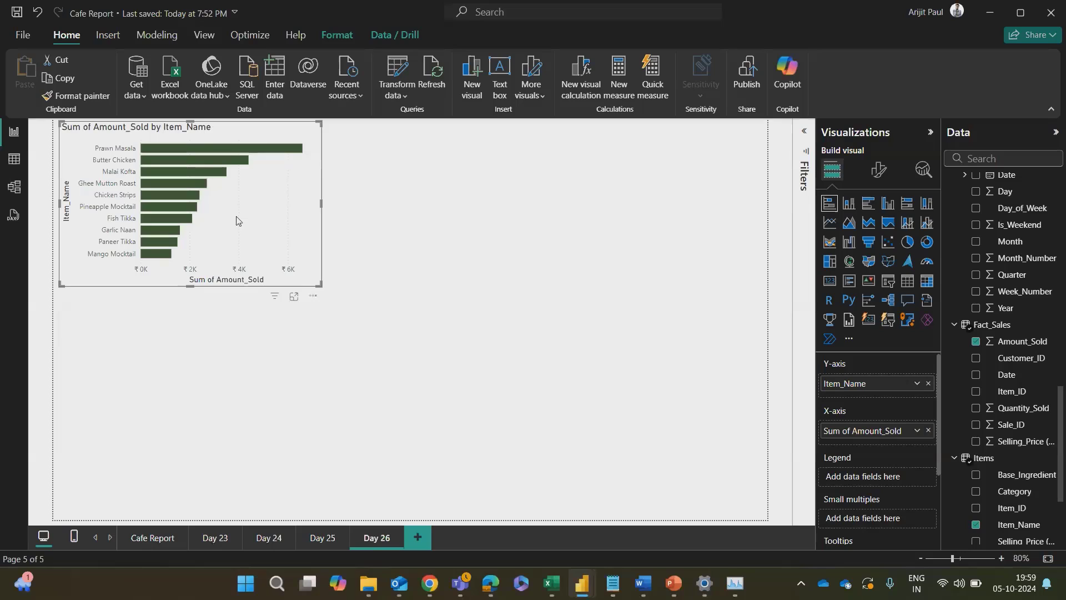
click(428, 233)
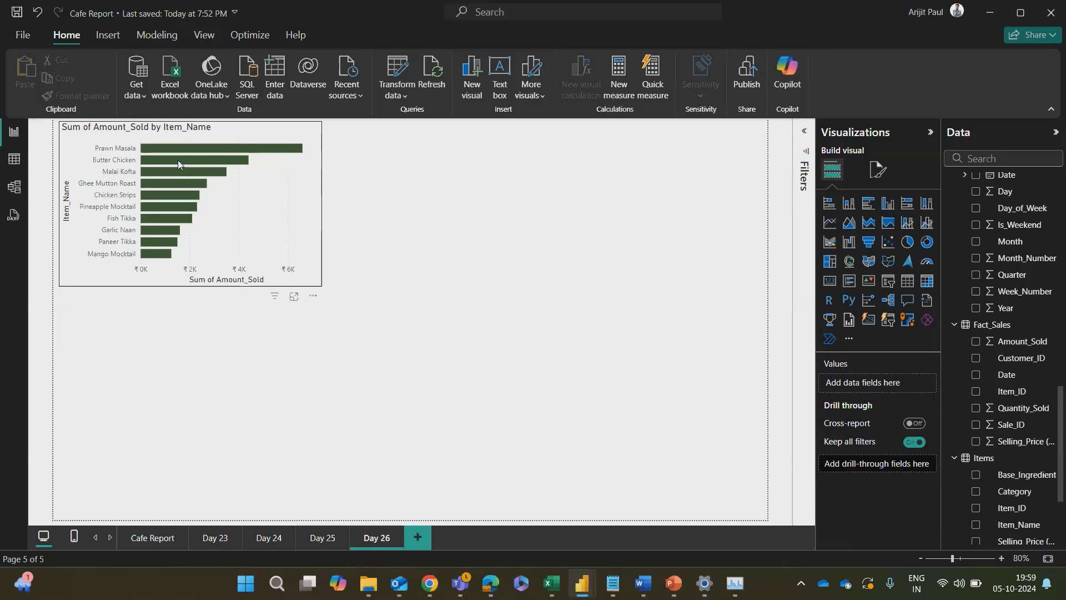
Step: Examine the Prawn Masala bar and check the Basic Visualizations recap in the Word outline
click(188, 147)
click(213, 151)
mouse_move(201, 147)
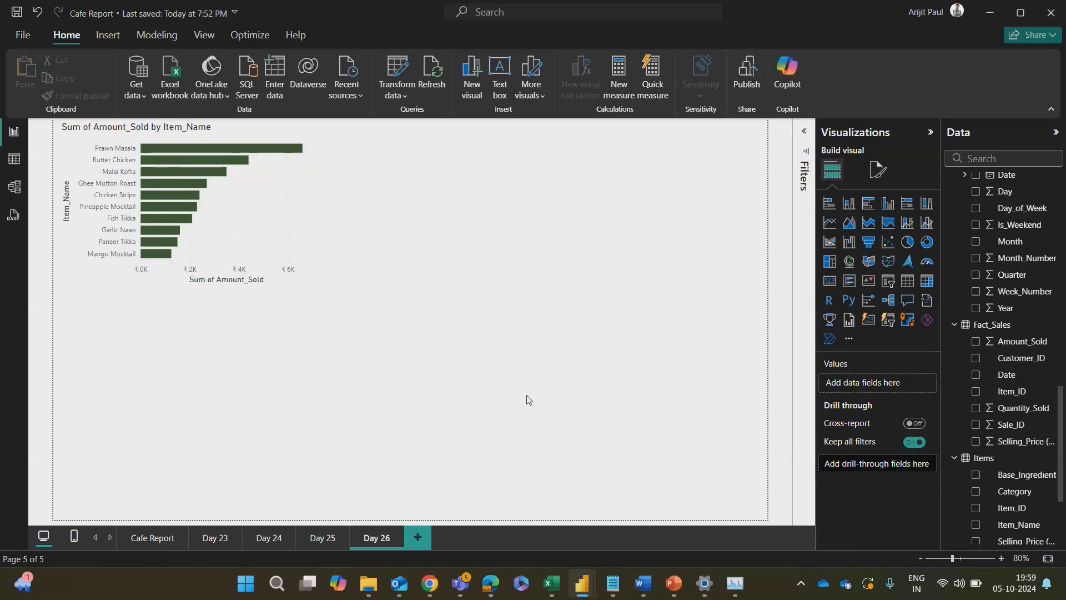
key(alt+Tab)
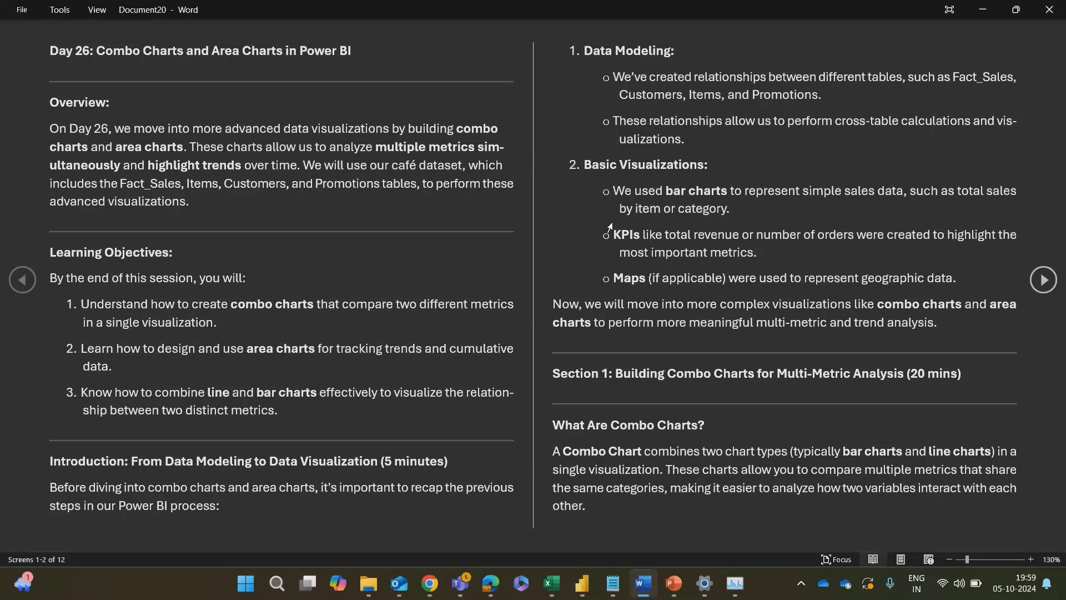
key(alt+Tab)
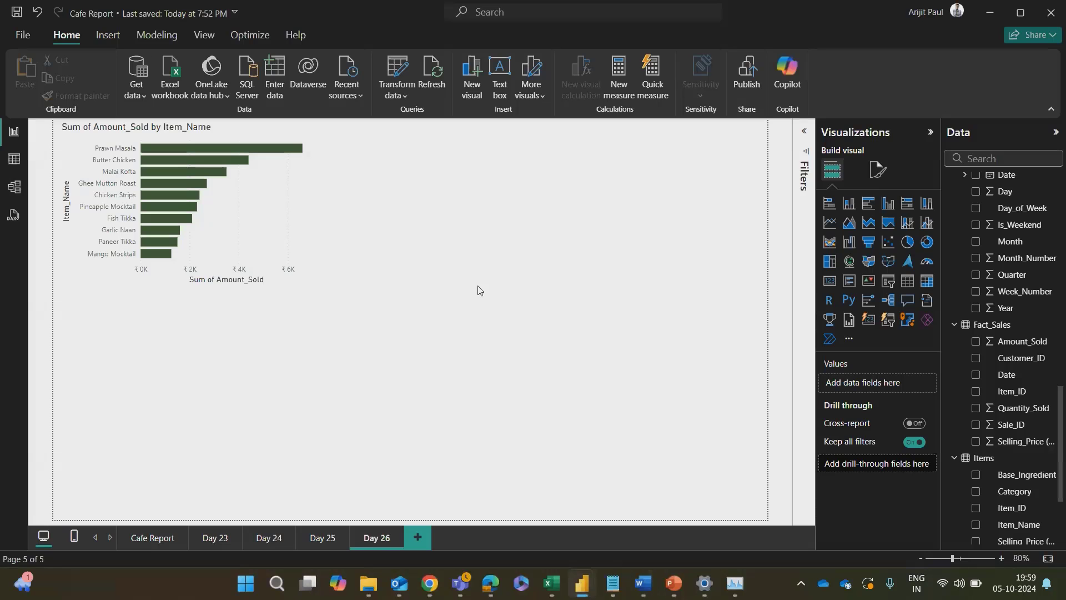
Step: Create a measure in Measure Table defined as Total Orders = SUM(Fact_Sales[Quantity_Sold])
scroll(1012, 239, up, 10)
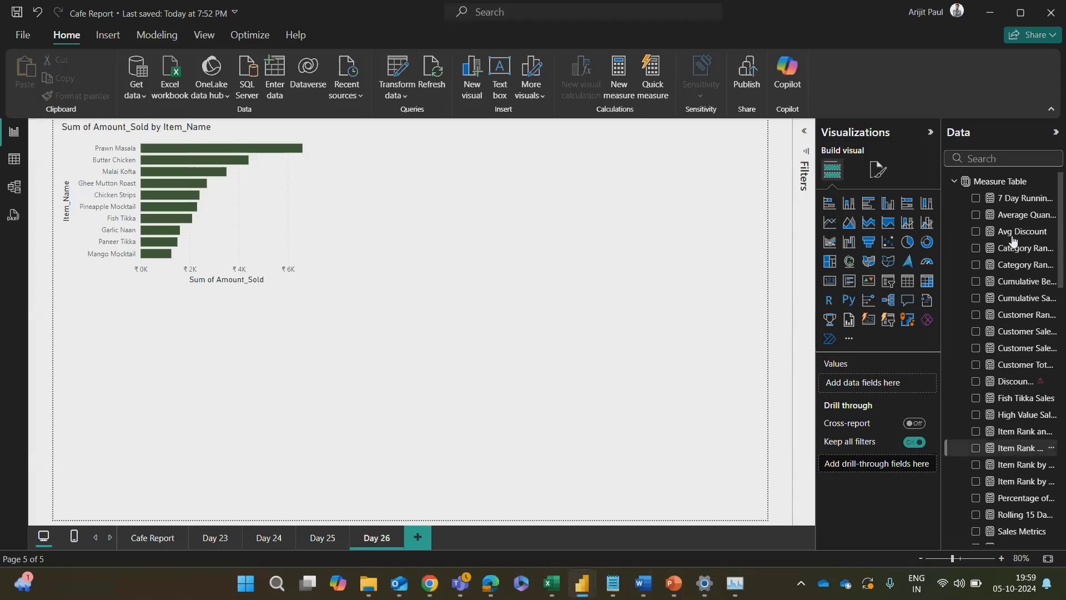
click(981, 187)
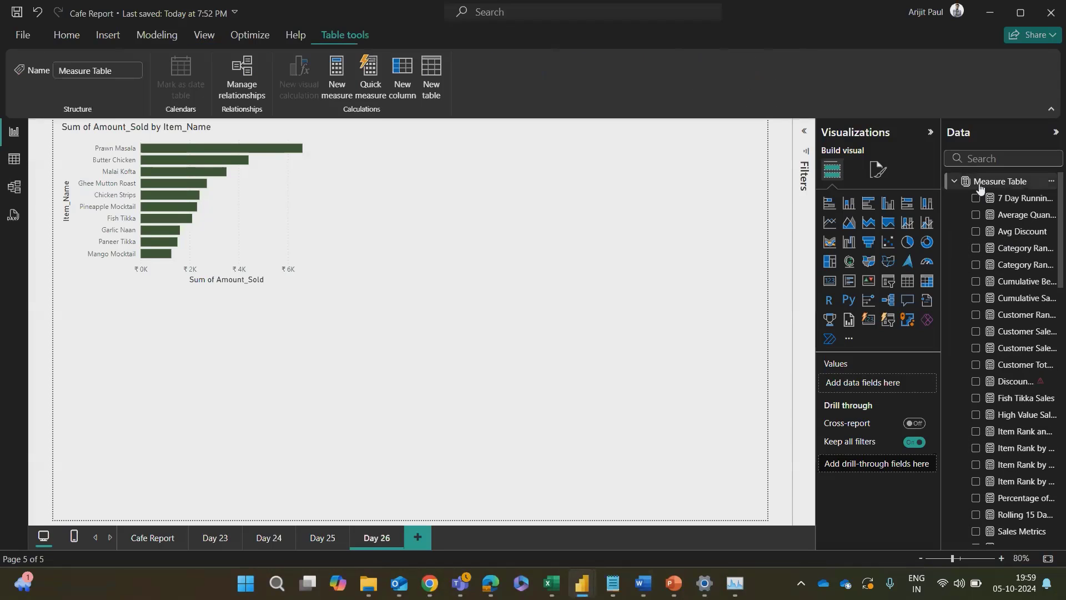
click(337, 78)
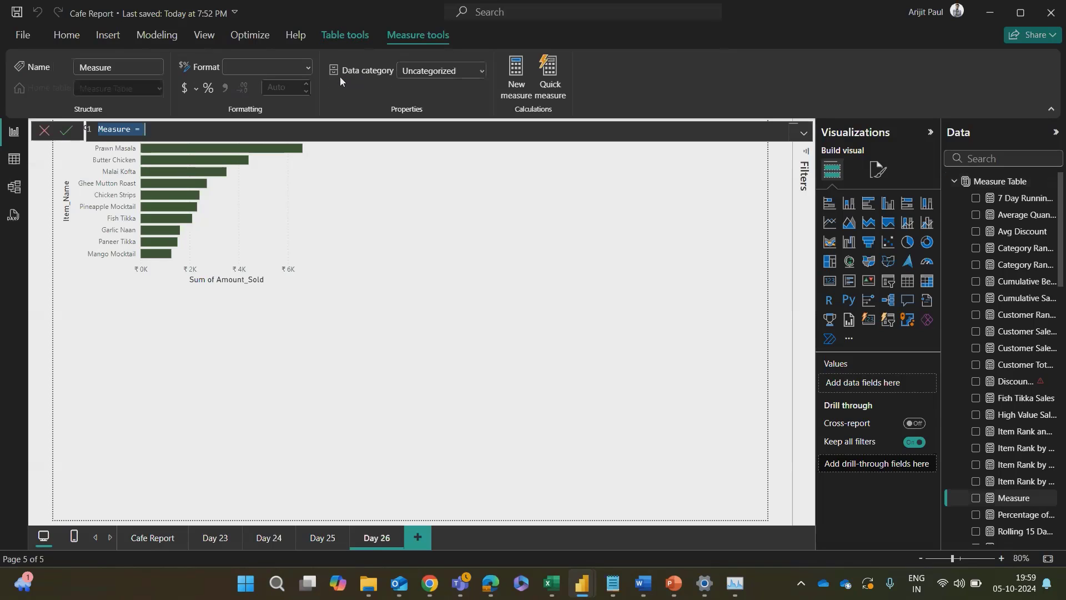
text(Total Orders = SUM)
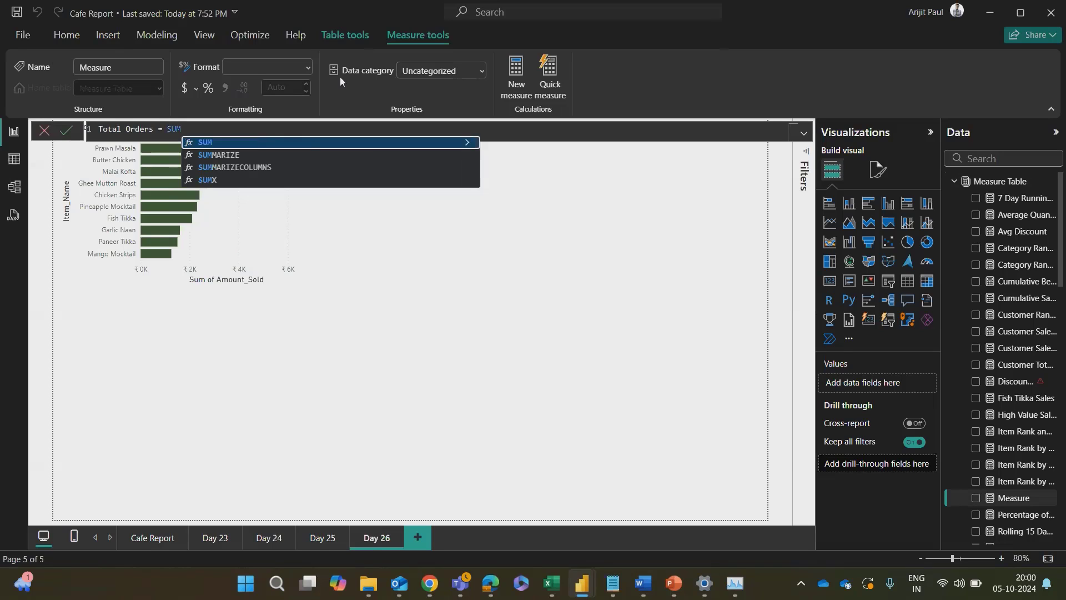
text(()
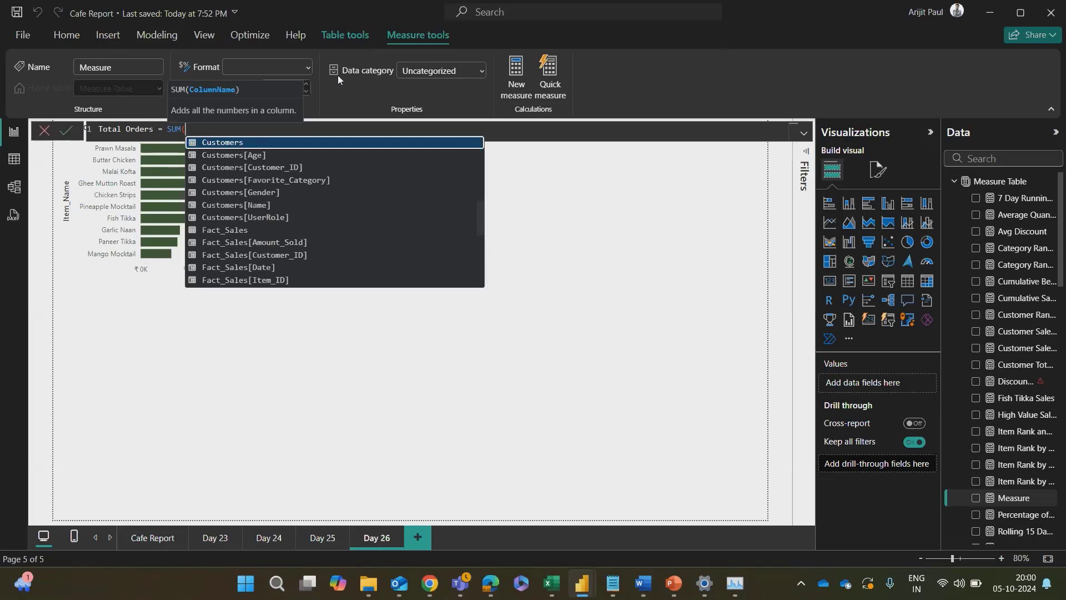
scroll(261, 179, down, 3)
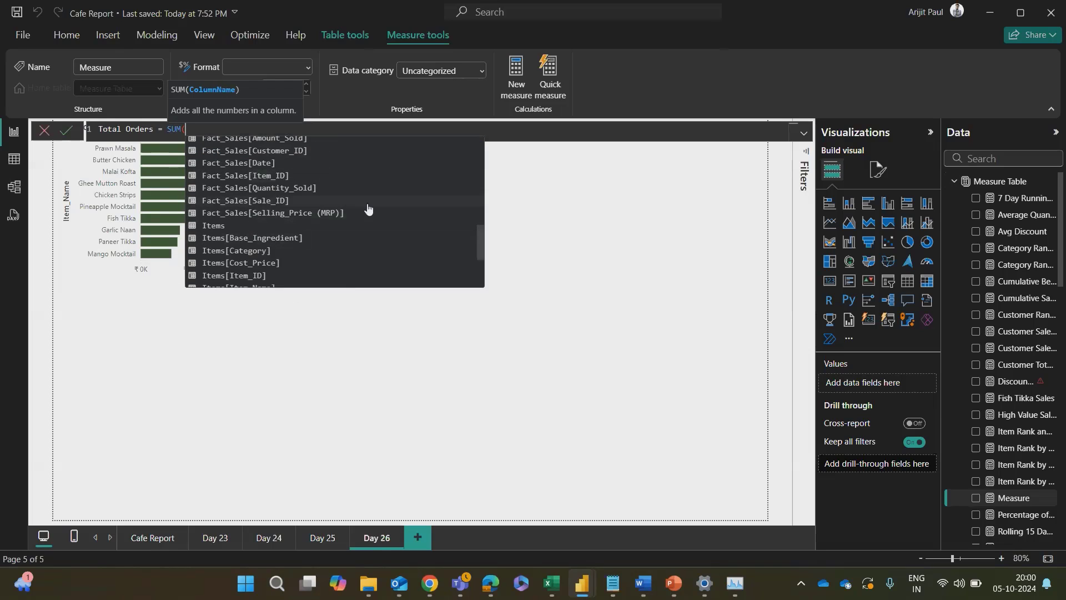
click(251, 190)
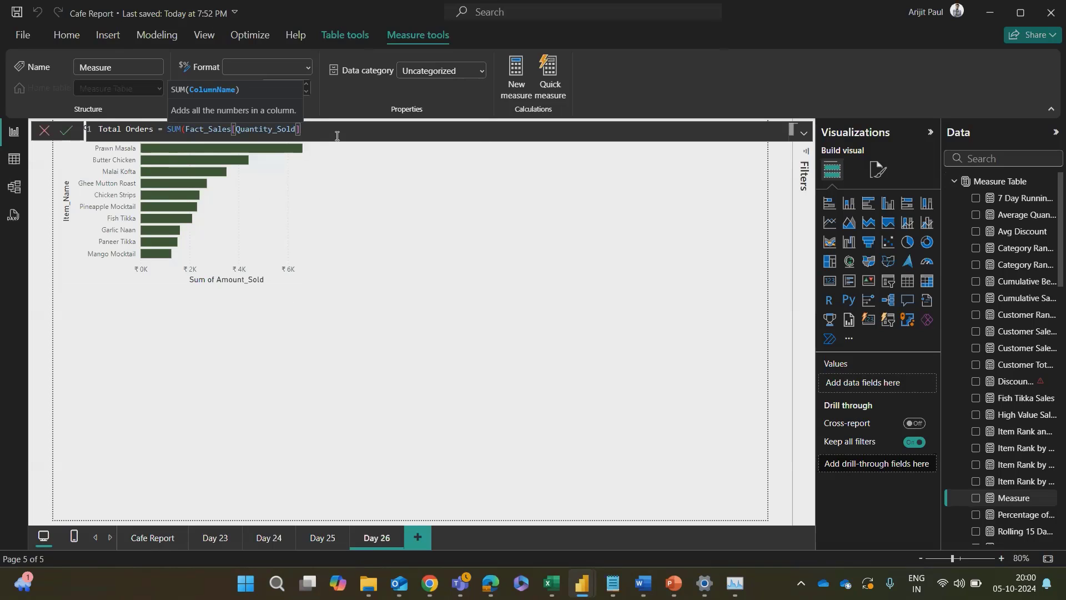
text())
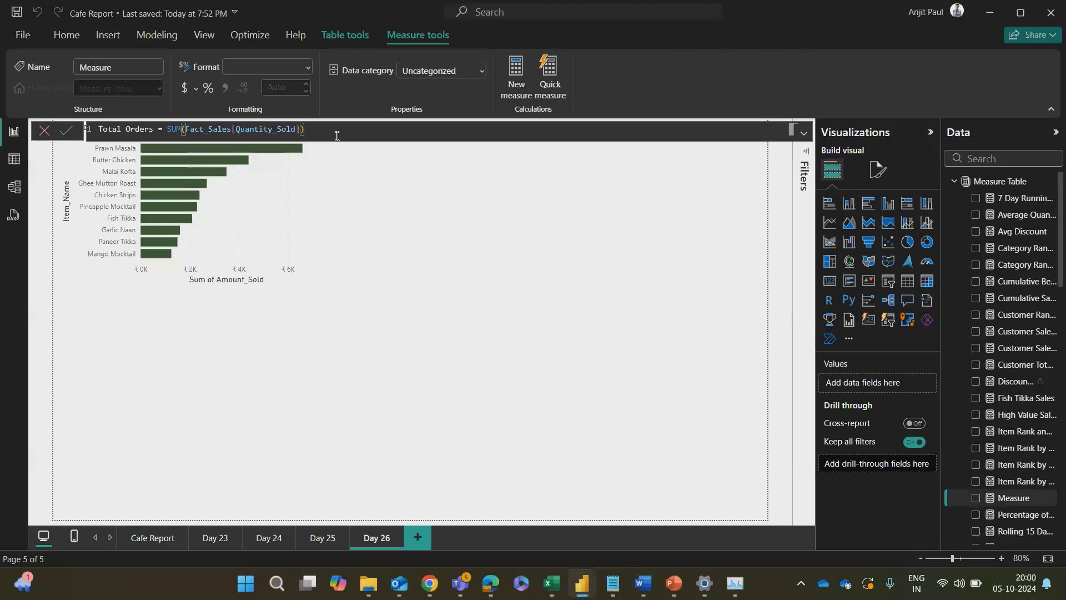
key(Return)
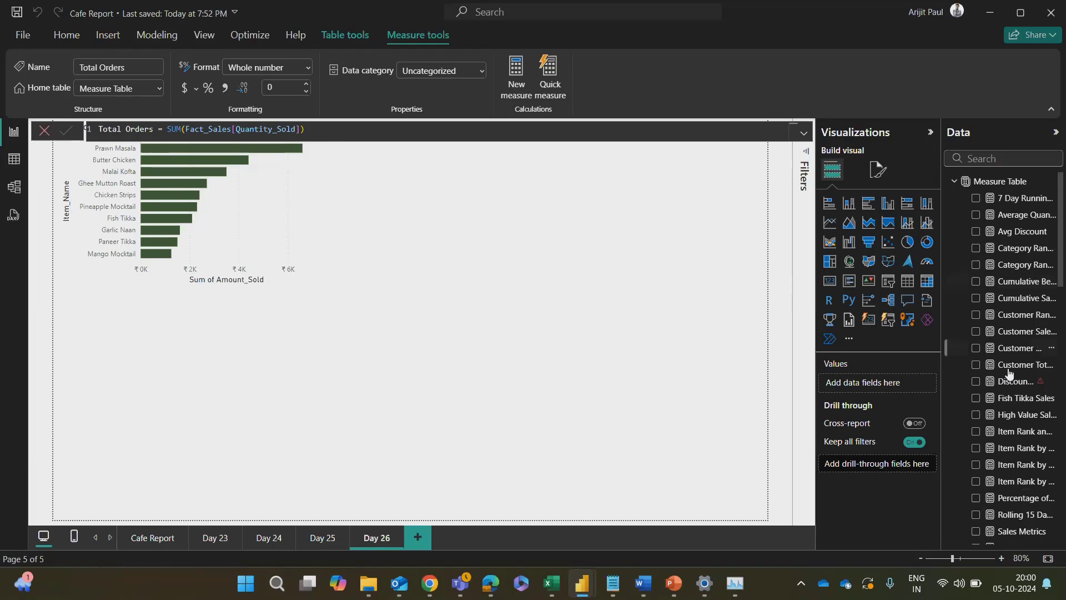
Step: Add a card visual below the bar chart showing the Total Orders measure, and shrink it to a compact size
scroll(1011, 383, down, 4)
scroll(1012, 388, down, 3)
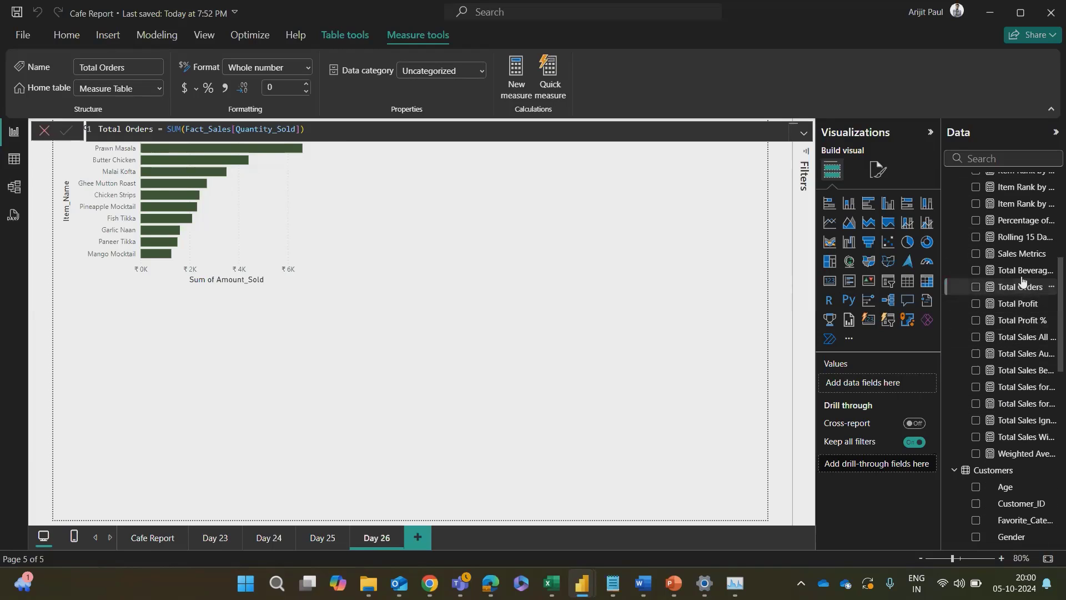
click(1018, 303)
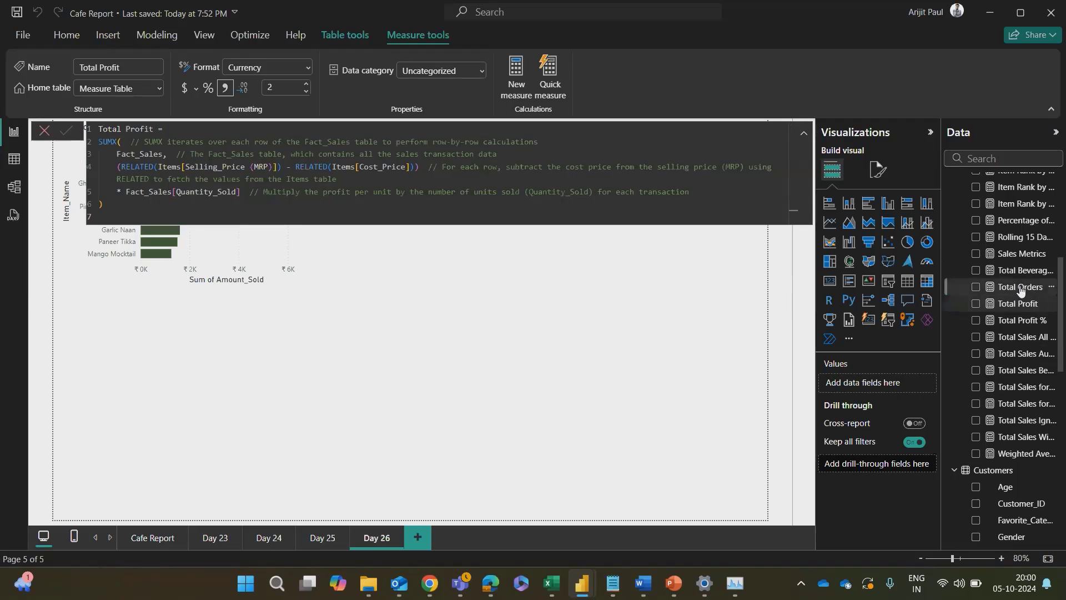
click(1021, 288)
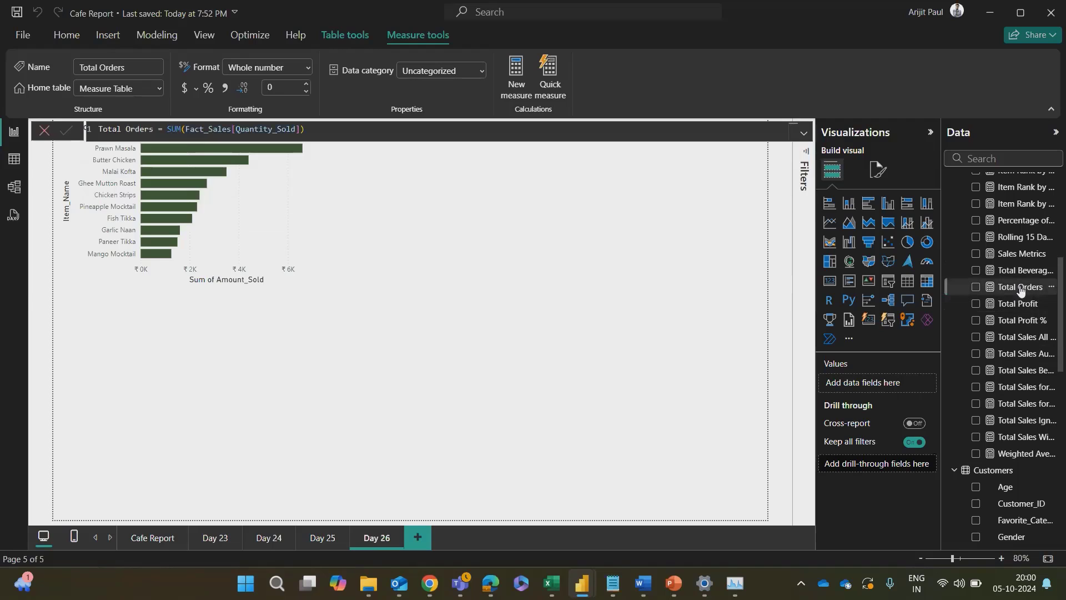
click(829, 283)
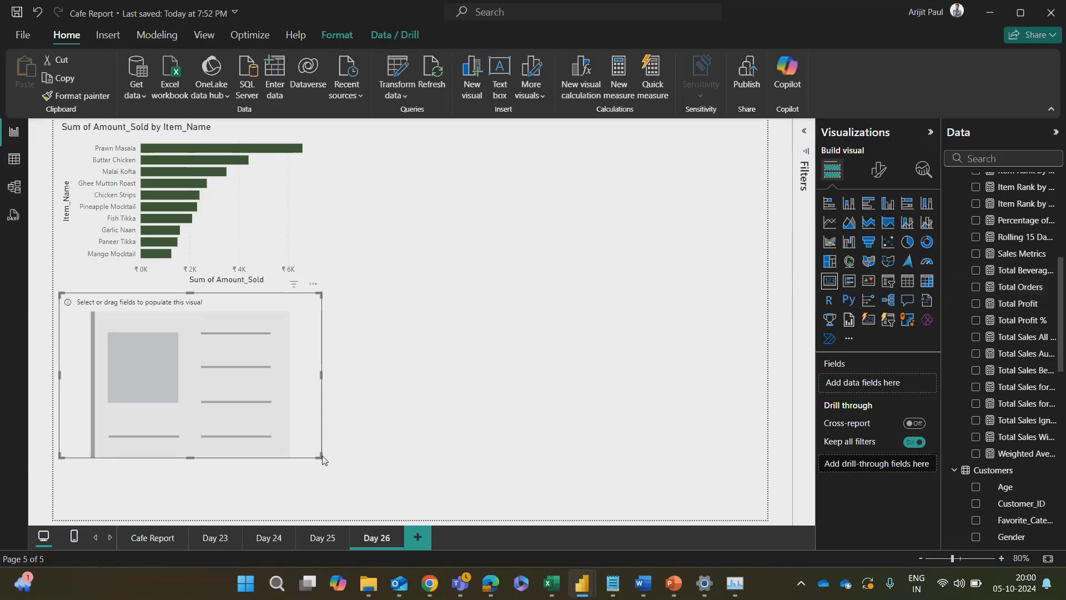
drag(321, 456, 253, 393)
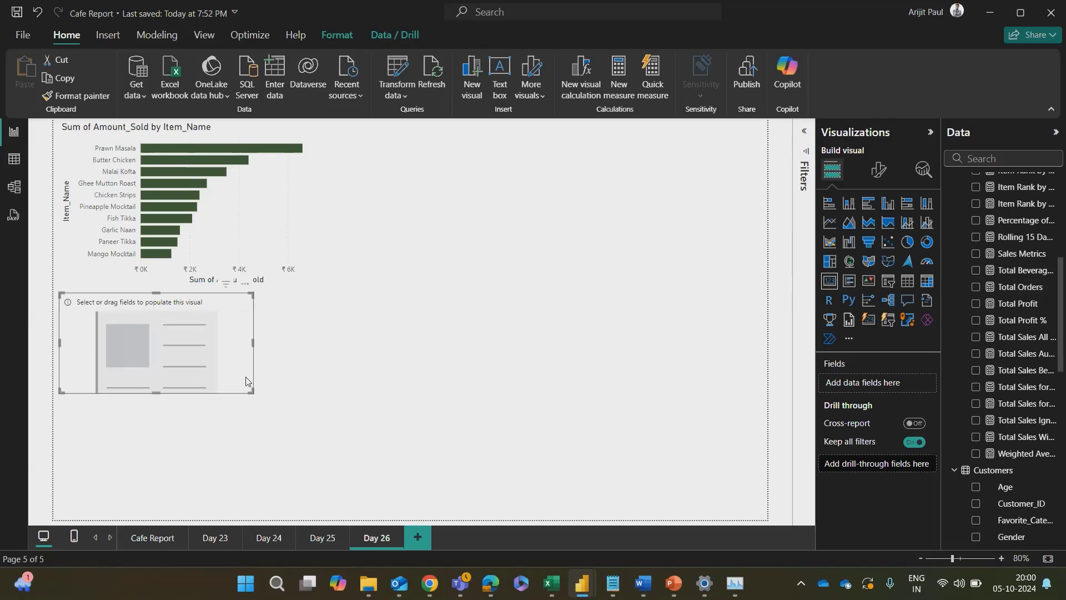
drag(241, 338, 260, 344)
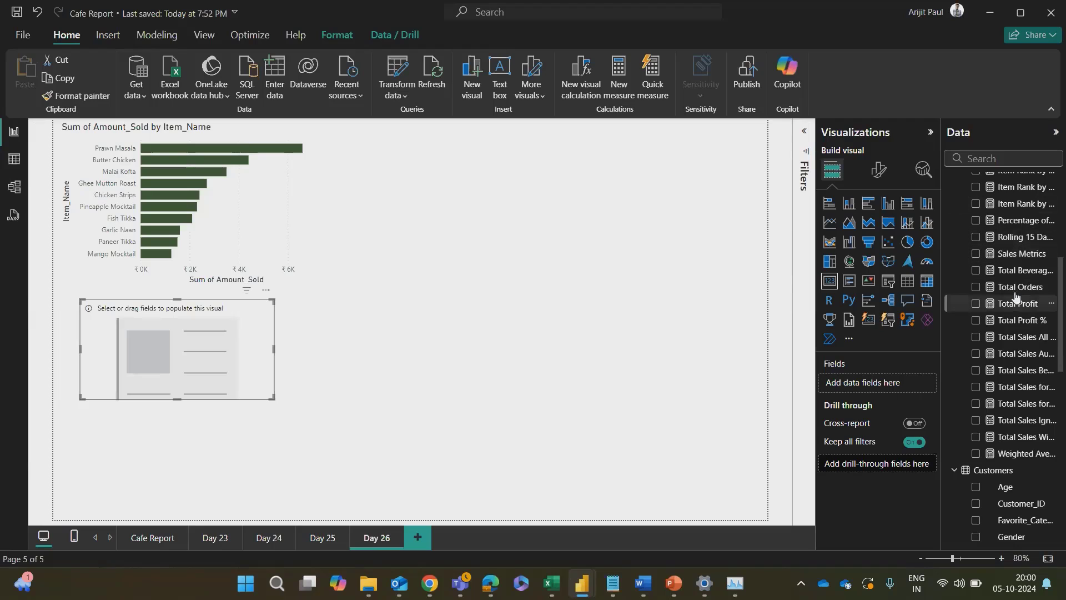
drag(1007, 287, 857, 383)
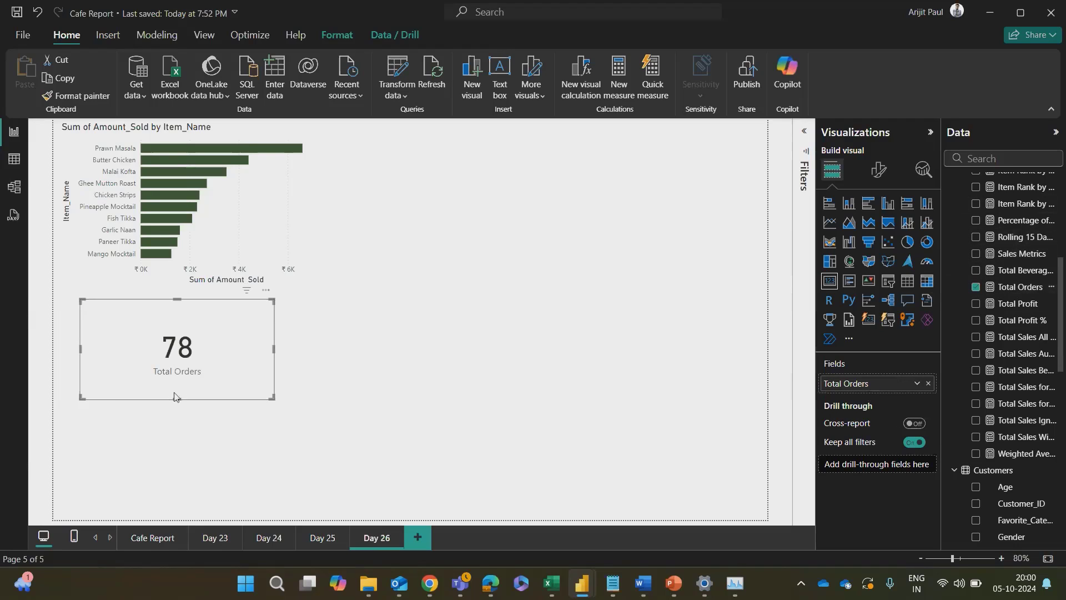
drag(272, 398, 201, 373)
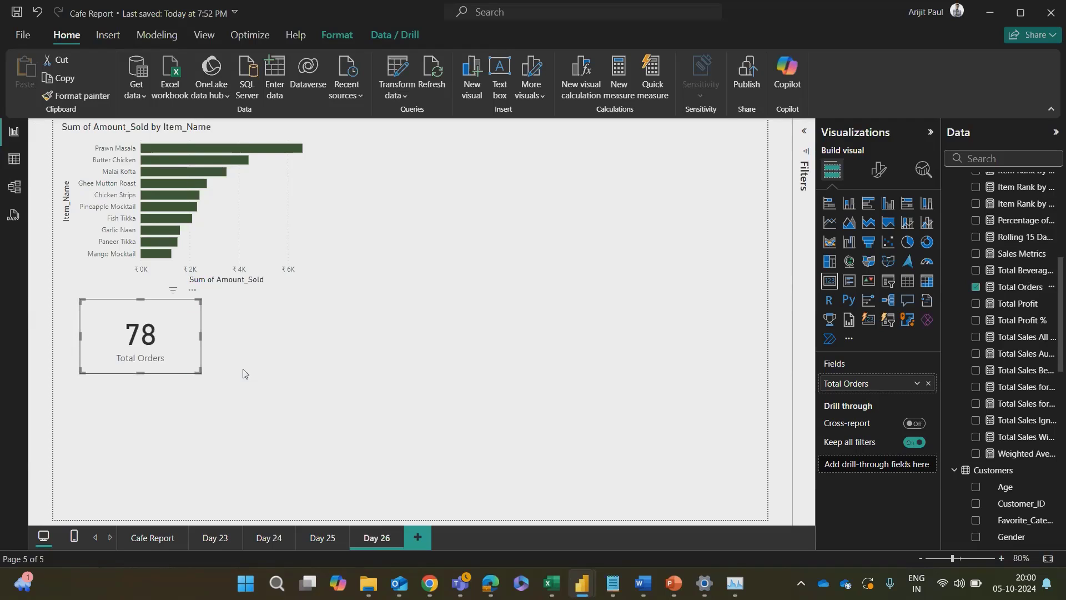
Step: Examine the Total Orders card's data format, callout value, size and advanced property settings
click(211, 345)
click(187, 349)
click(877, 170)
click(877, 231)
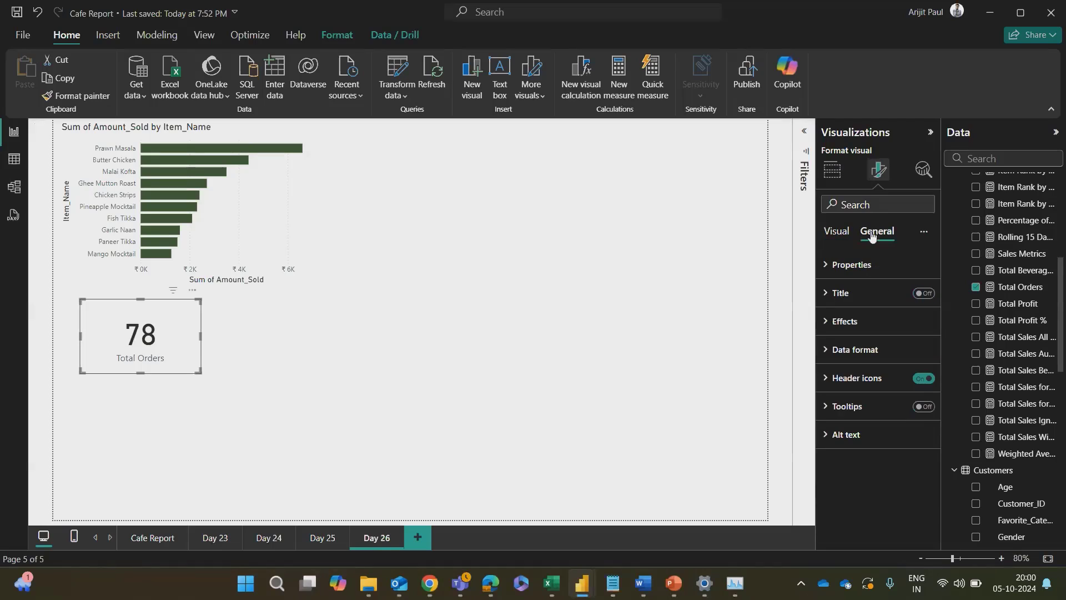
click(846, 350)
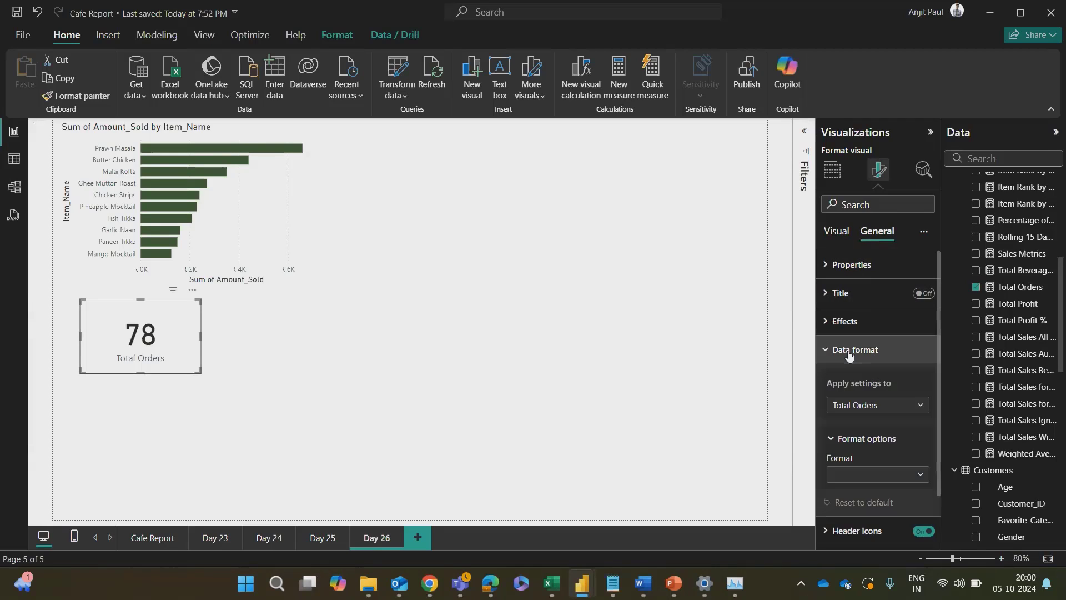
click(846, 351)
click(846, 350)
scroll(845, 422, down, 1)
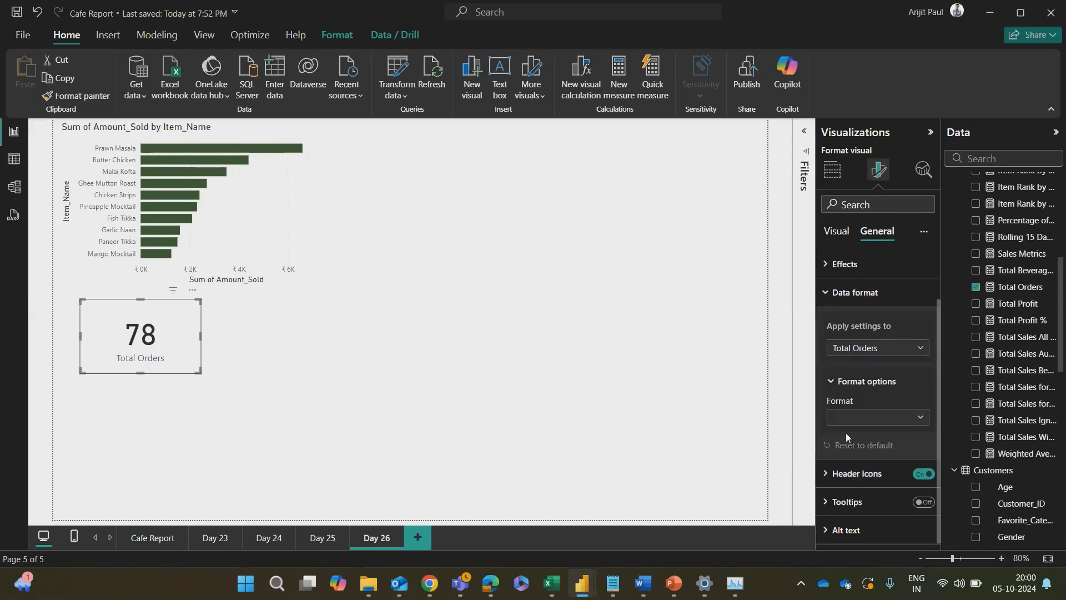
click(840, 297)
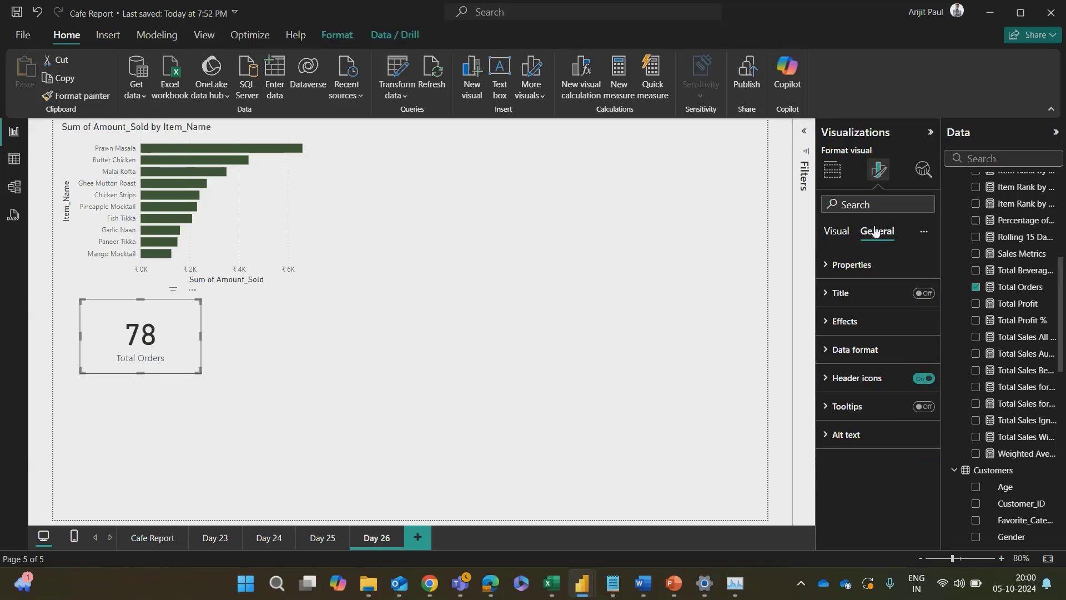
click(838, 233)
click(875, 265)
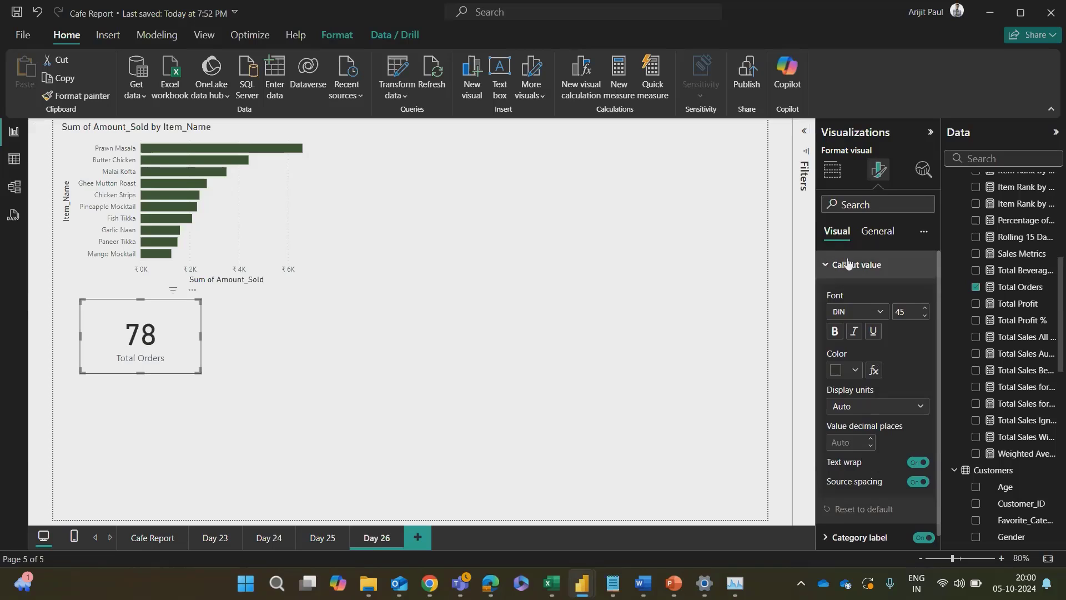
click(850, 264)
click(886, 232)
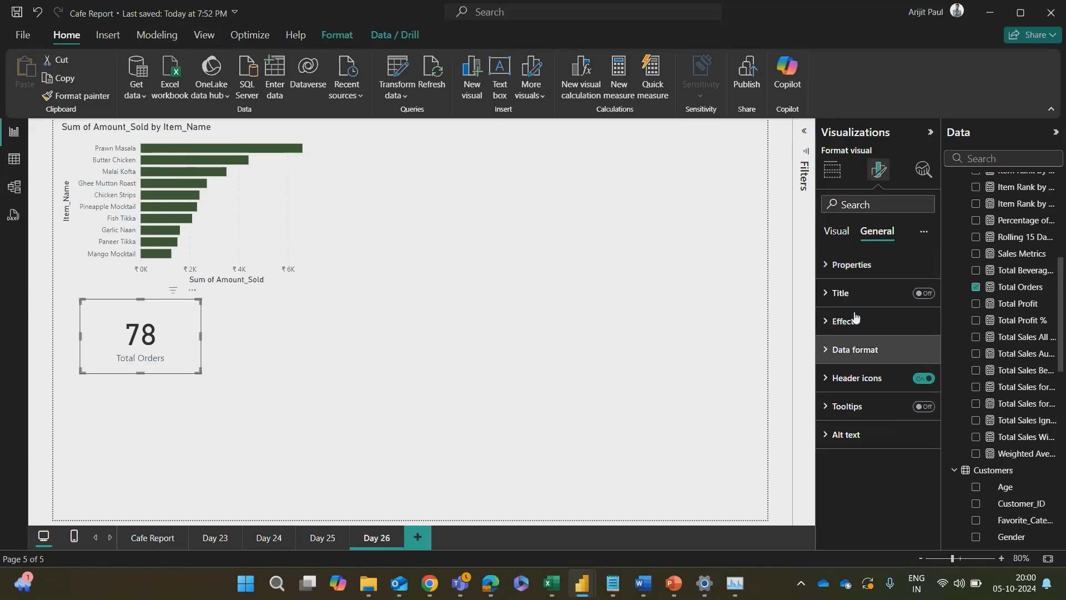
click(839, 260)
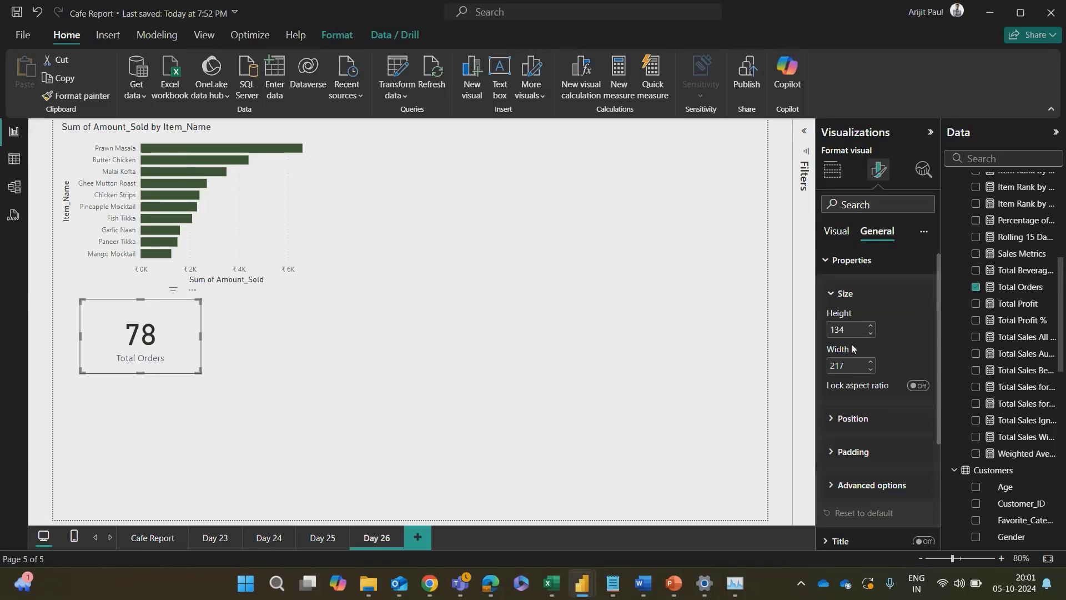
scroll(852, 361, down, 2)
click(842, 428)
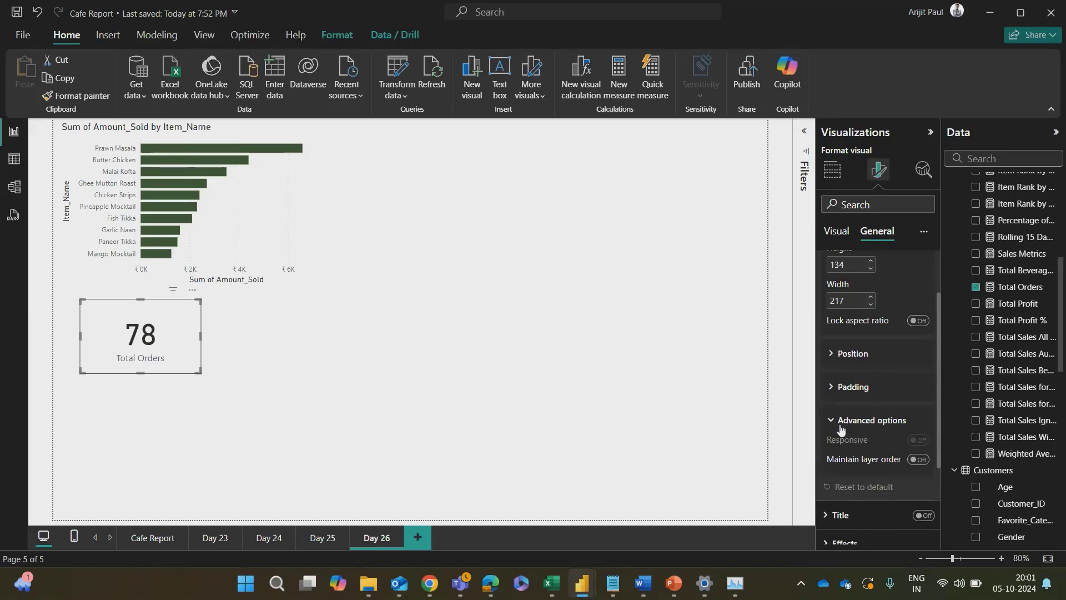
click(841, 427)
scroll(850, 389, down, 2)
click(869, 209)
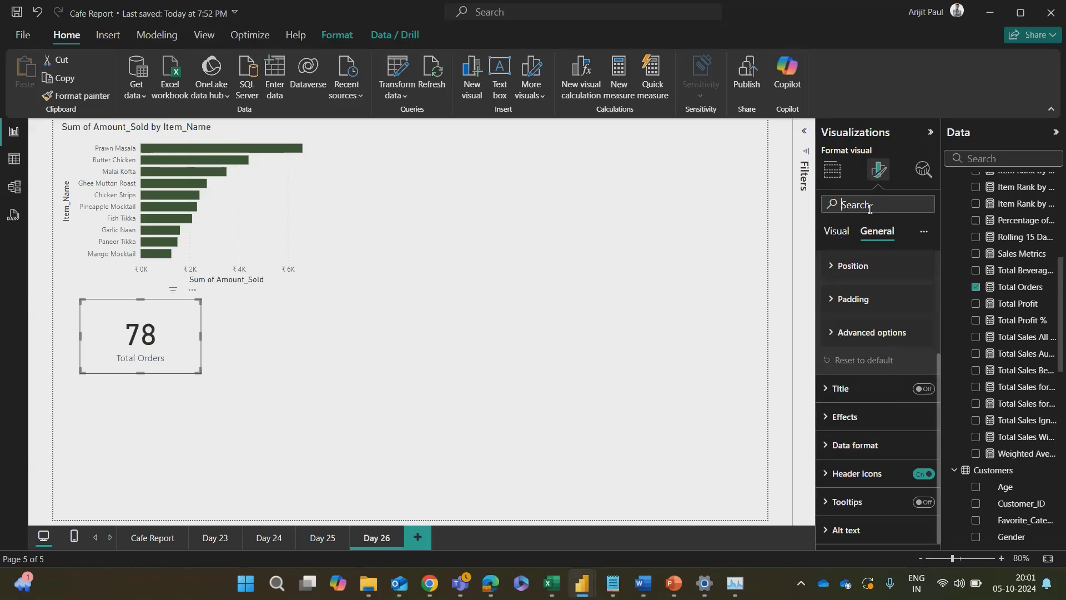
Step: Turn on the Total Orders card's visual border with 12 px rounded corners and a grey color
click(840, 418)
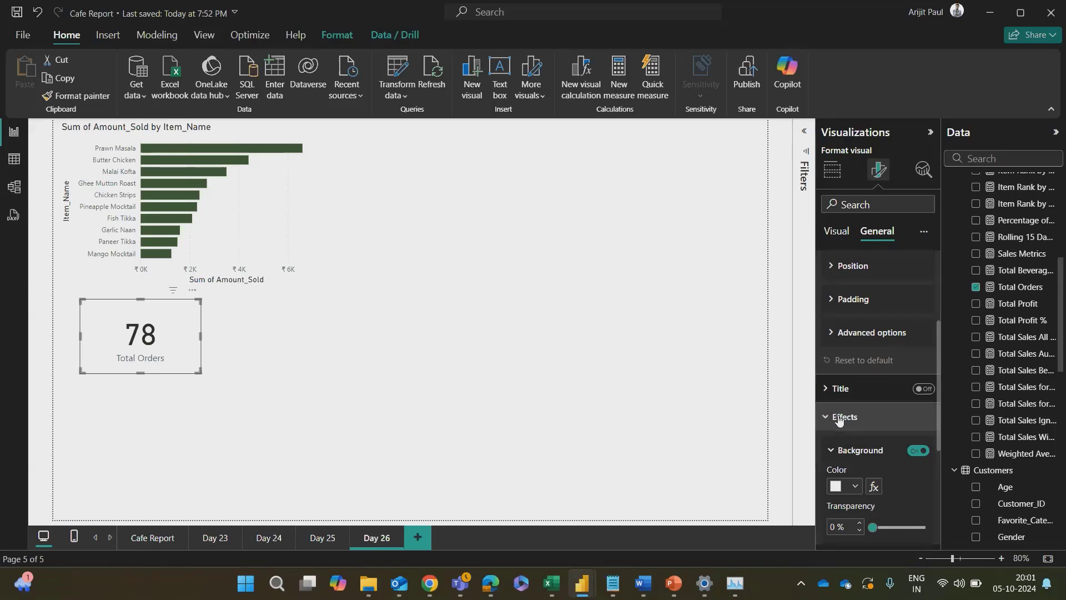
scroll(839, 421, down, 4)
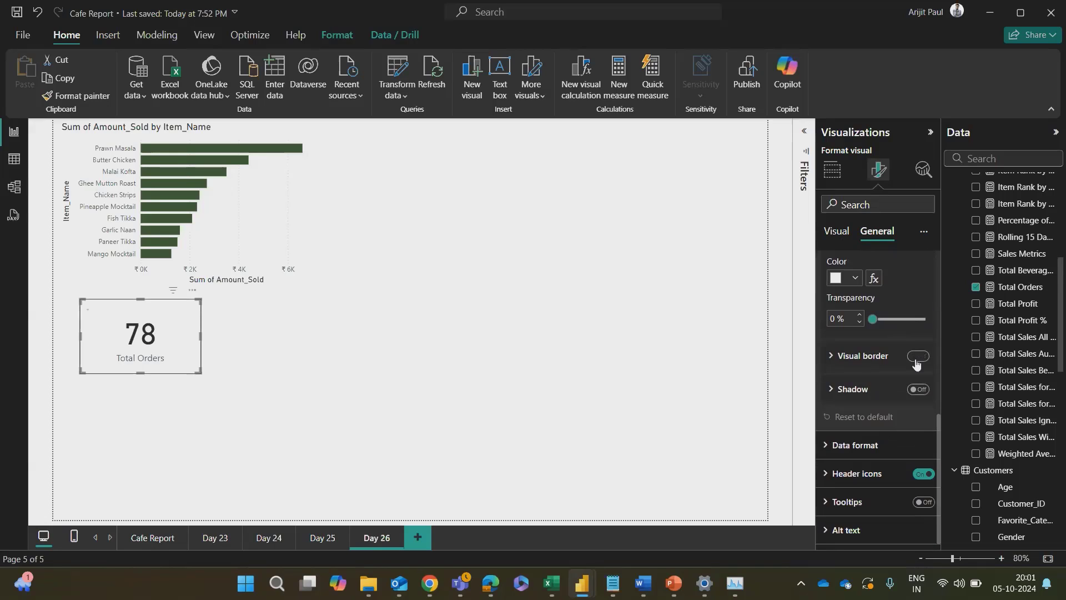
click(916, 358)
click(858, 358)
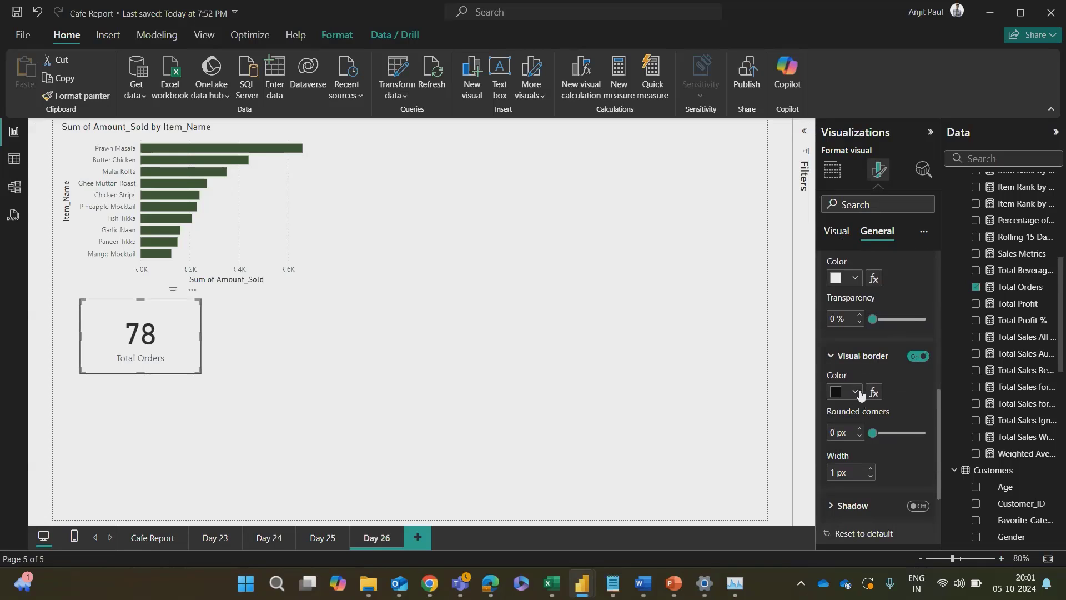
click(839, 433)
text(12)
click(854, 392)
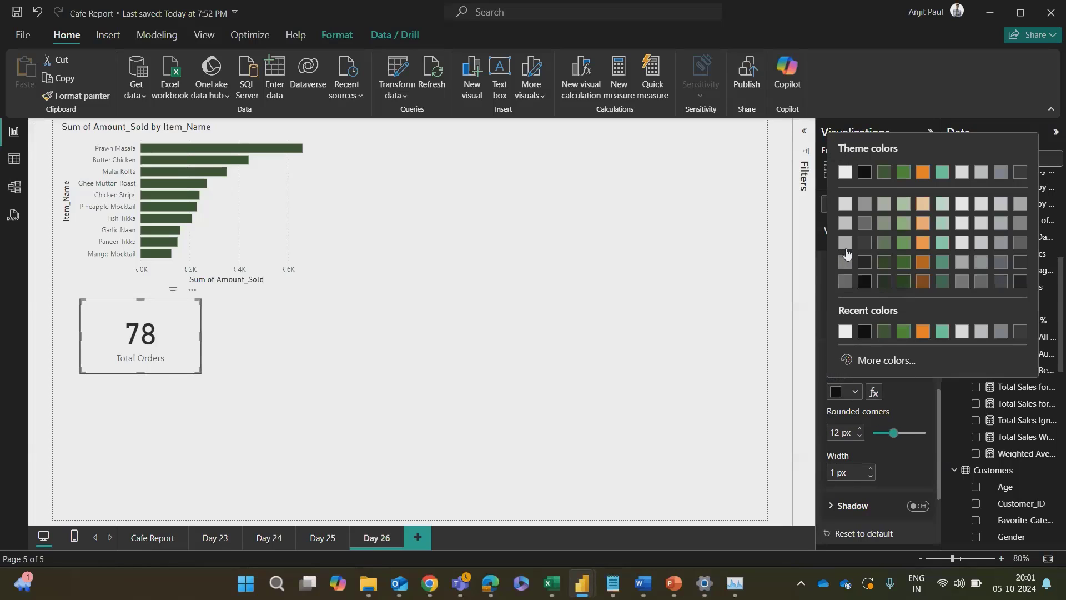
click(845, 244)
click(227, 399)
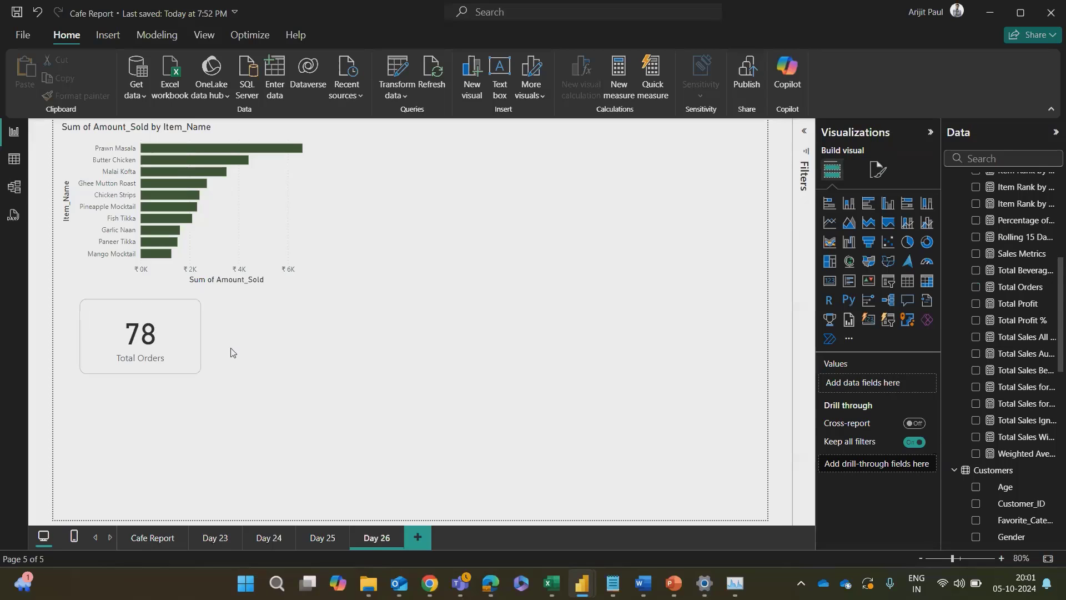
Step: Reposition the Total Orders card slightly lower and further left beneath the bar chart
drag(186, 345, 225, 389)
click(344, 393)
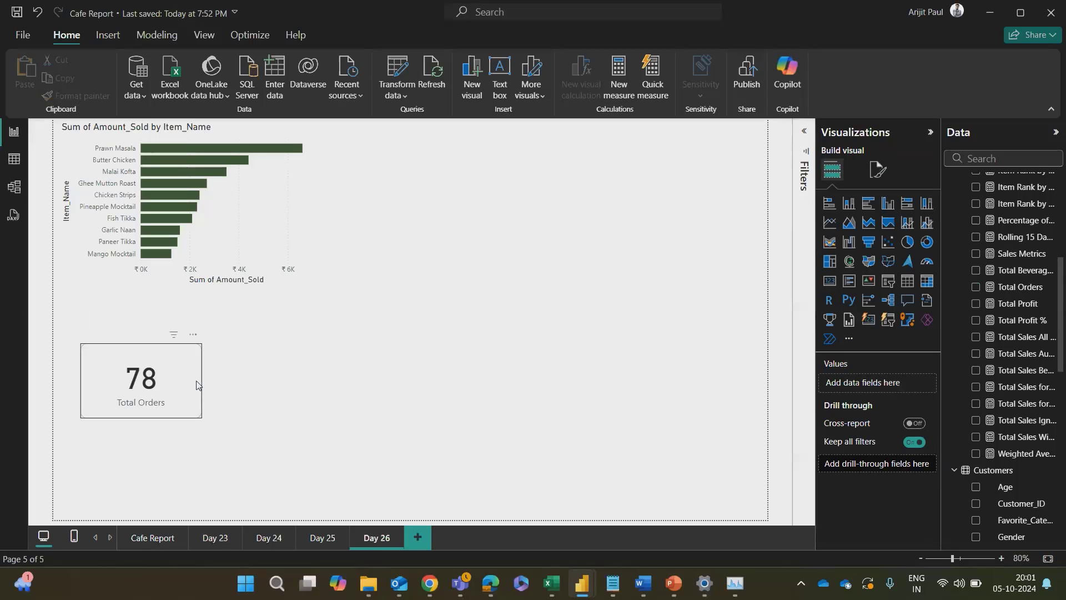
drag(187, 339, 175, 305)
click(374, 414)
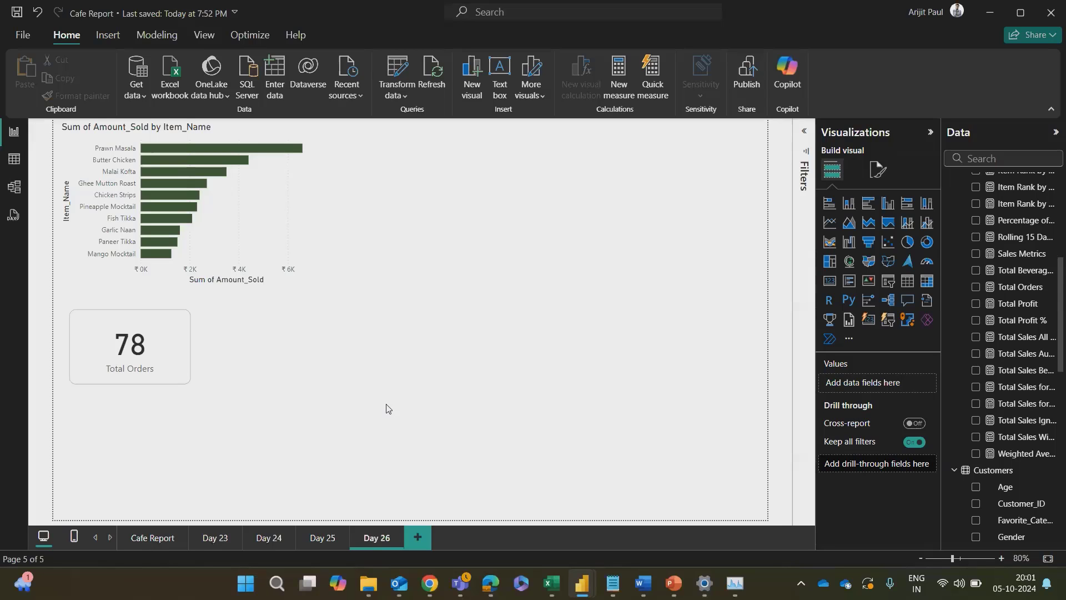
Step: Check the KPI recap in the Word outline and place a copy of the Total Orders card directly below the original
key(alt+Tab)
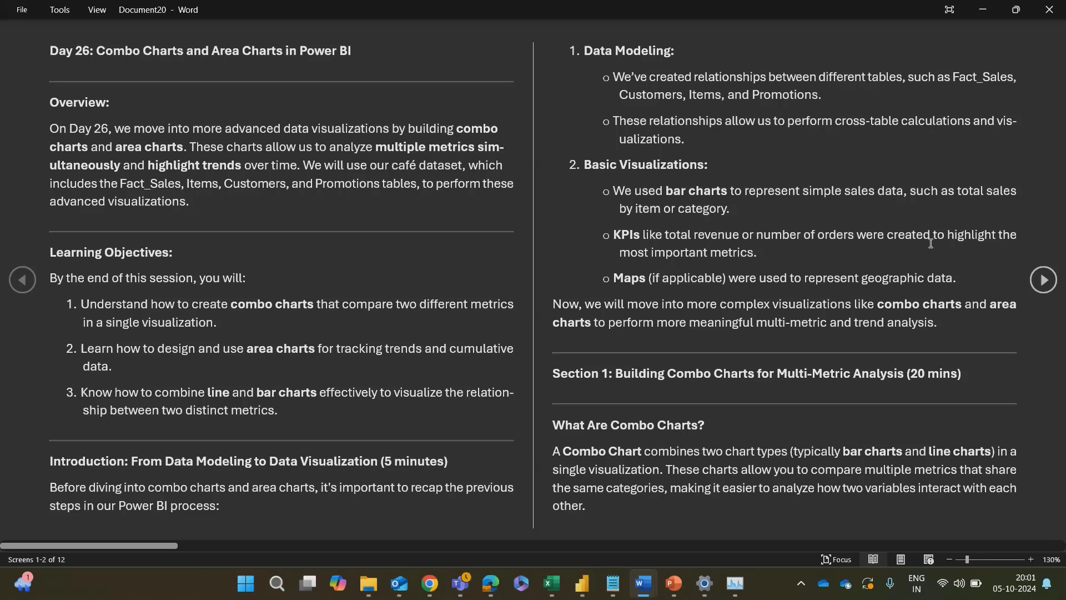
key(alt+Tab)
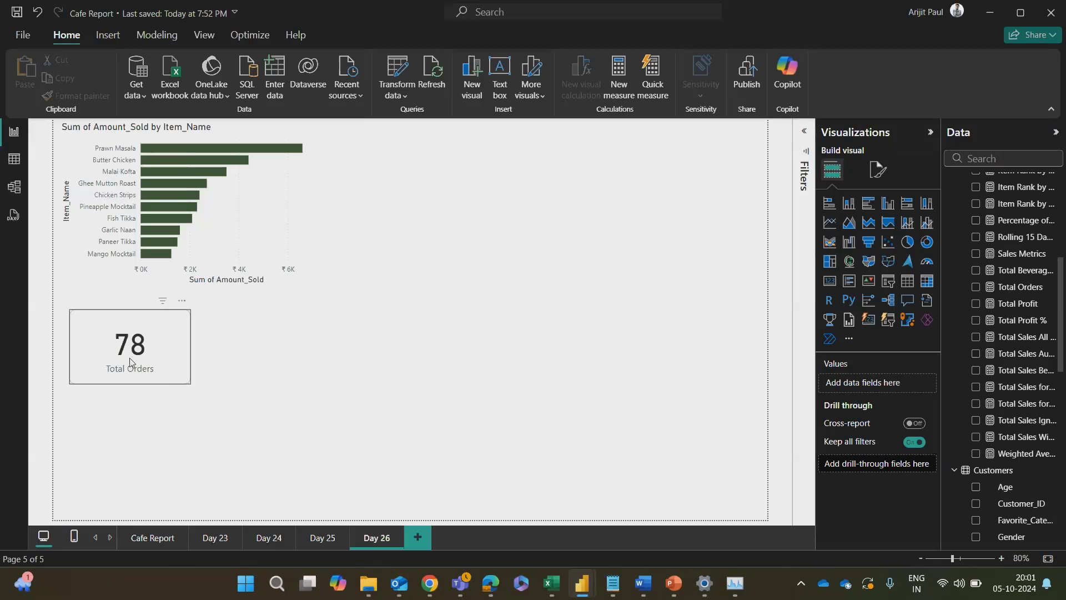
click(130, 360)
key(ctrl+v)
drag(145, 352, 138, 437)
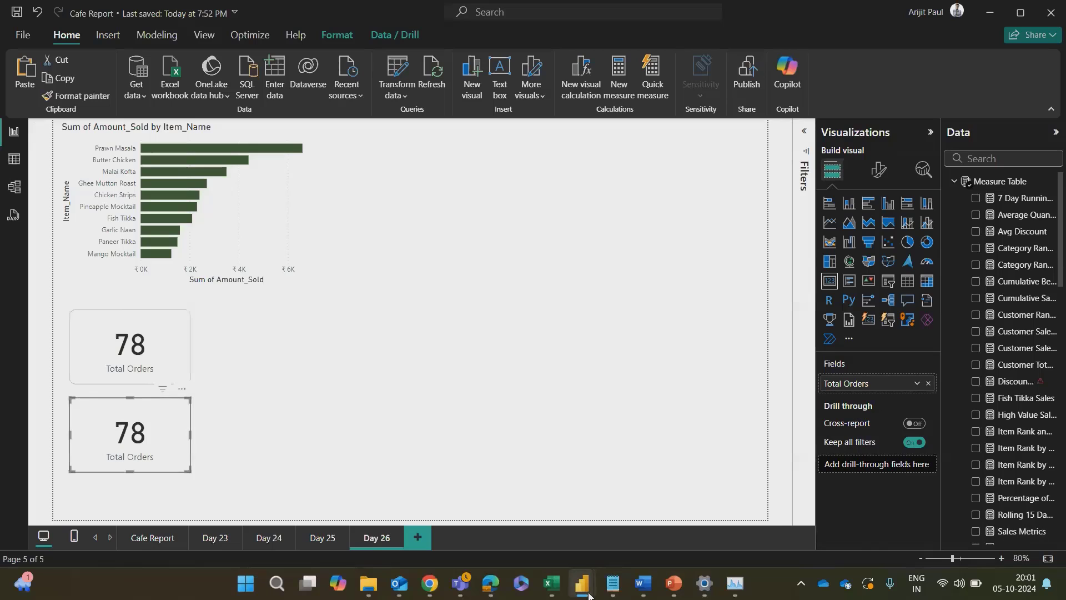
Step: Switch to the Oil & Lubes Report to examine the KPI cards on its Gallon Trends page, and return to the Cafe Report
mouse_move(588, 595)
click(478, 531)
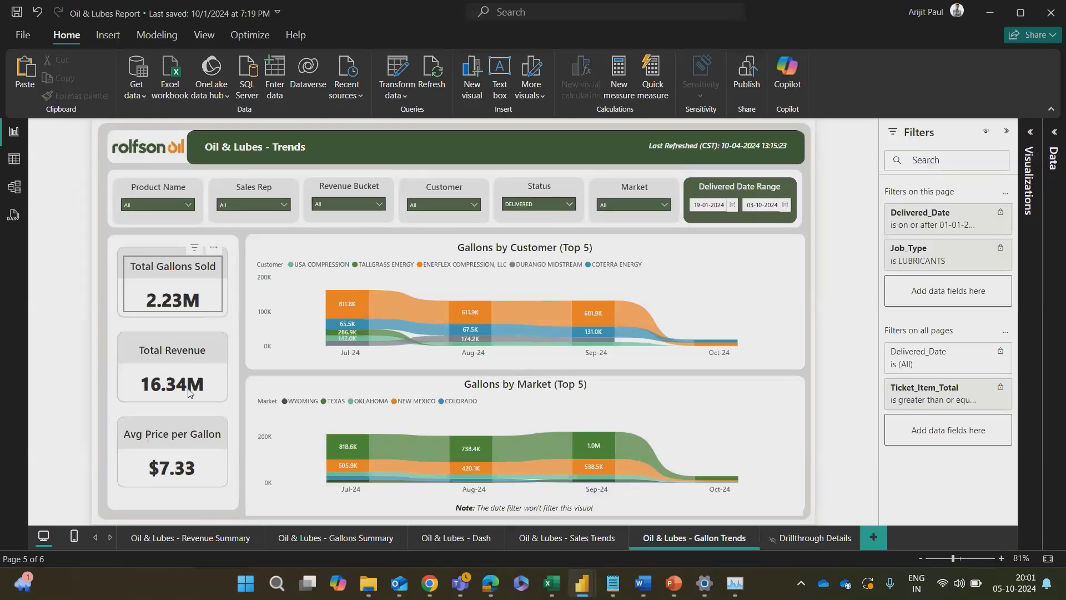
click(189, 393)
click(101, 392)
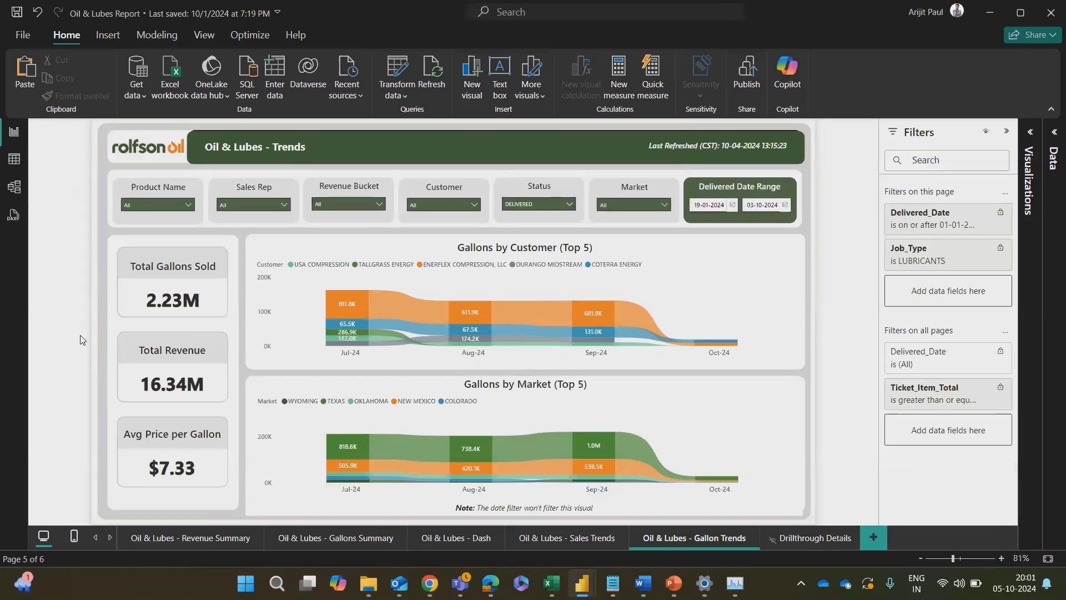
key(alt+Tab)
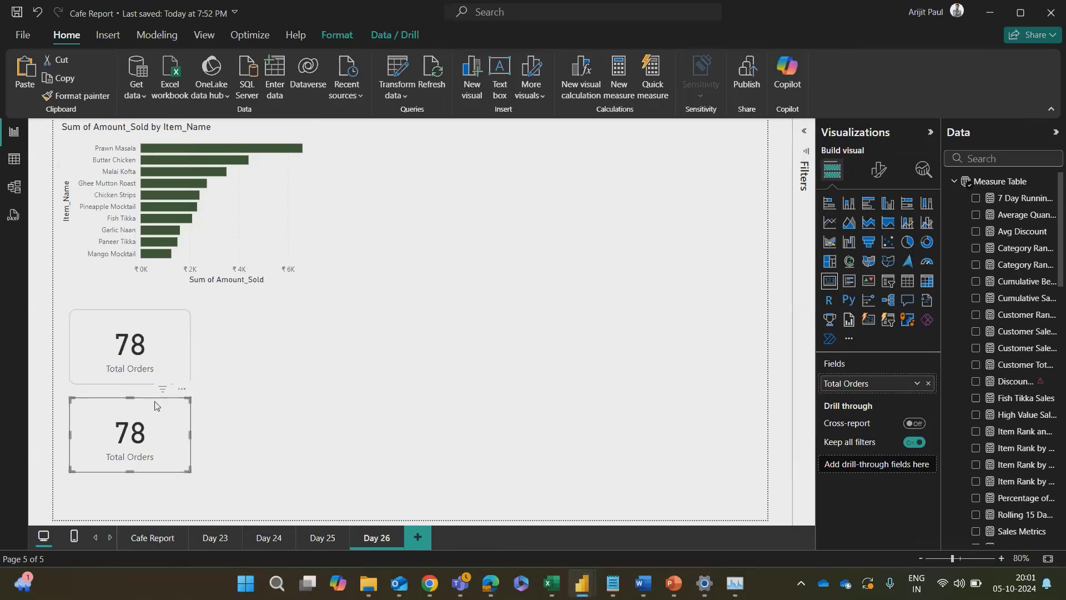
click(191, 406)
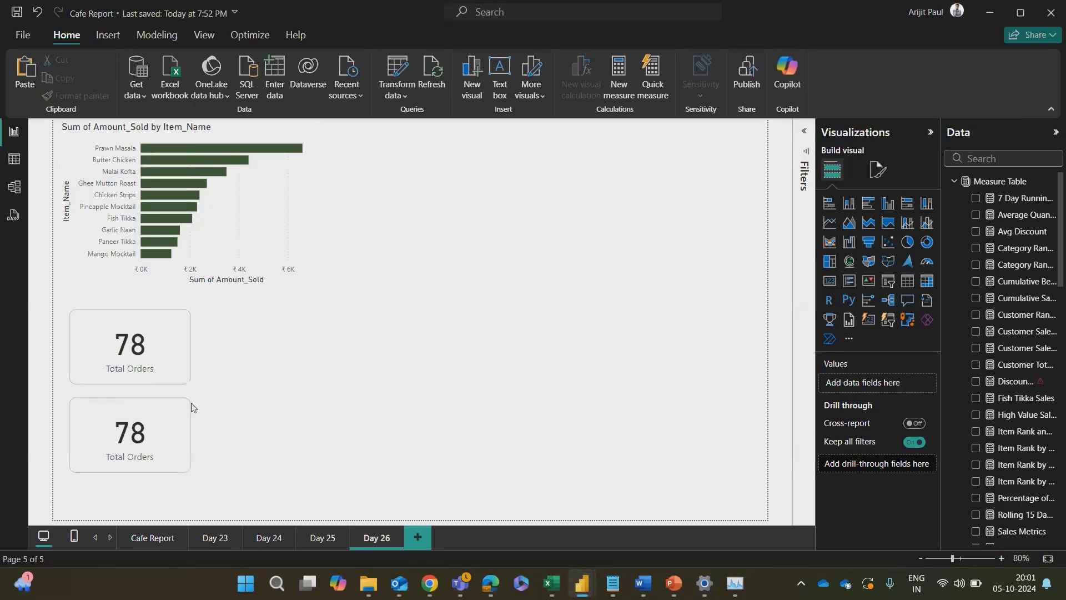
Step: Select the duplicated card and search the data fields for TOTAL SALES and for REVENUE, clearing each search
click(170, 451)
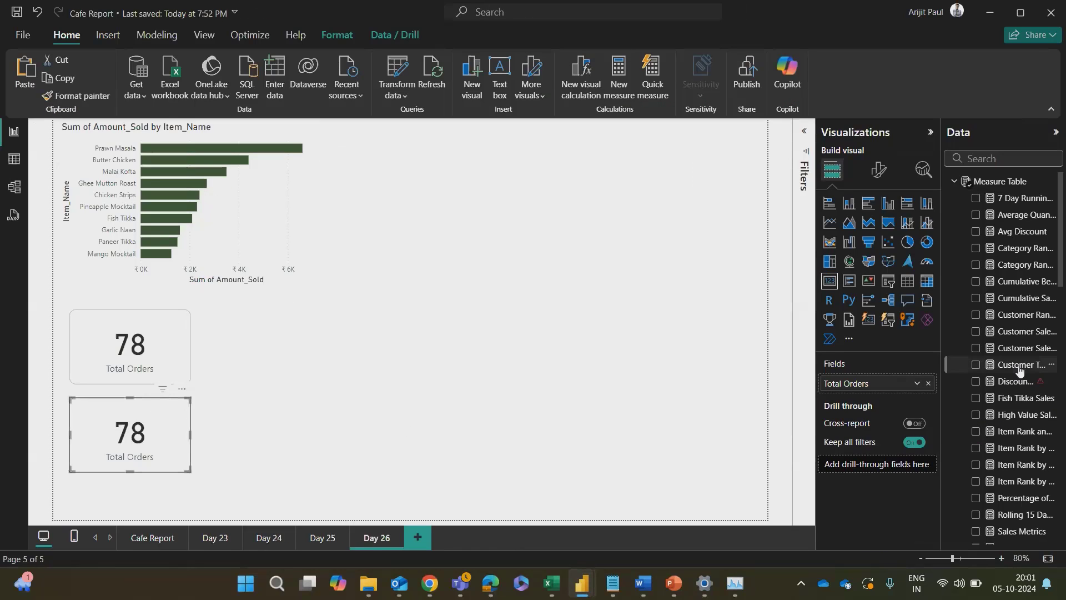
click(997, 158)
text(TOTAL)
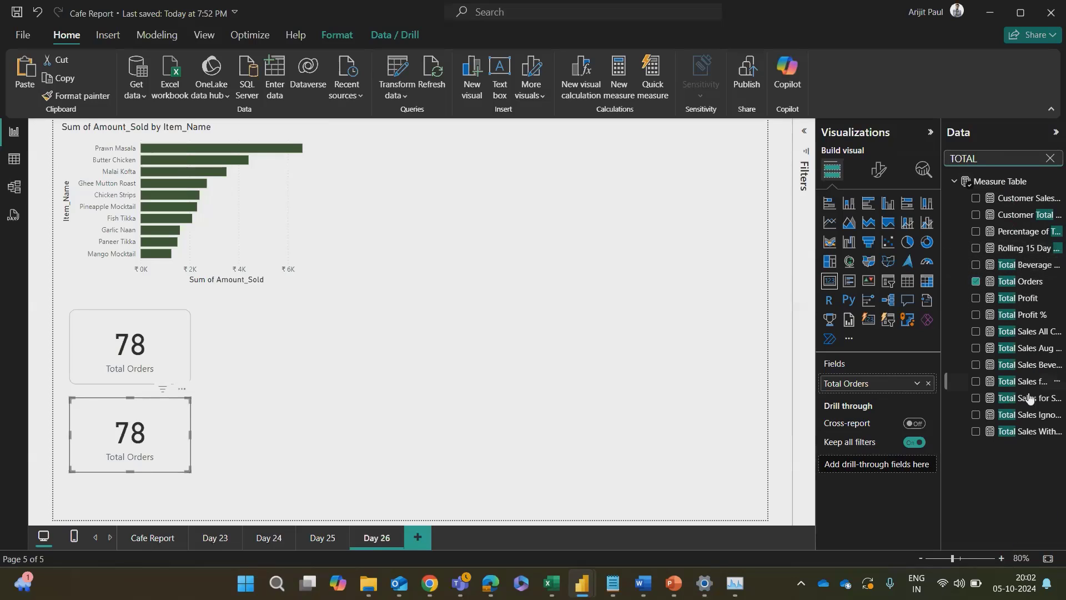
text( S)
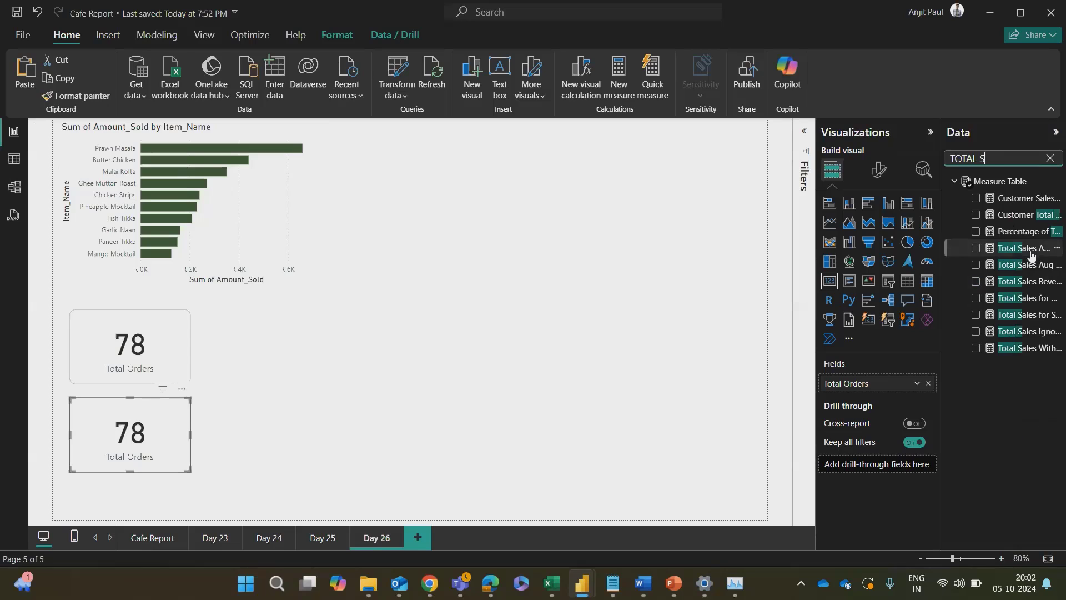
text(ALES)
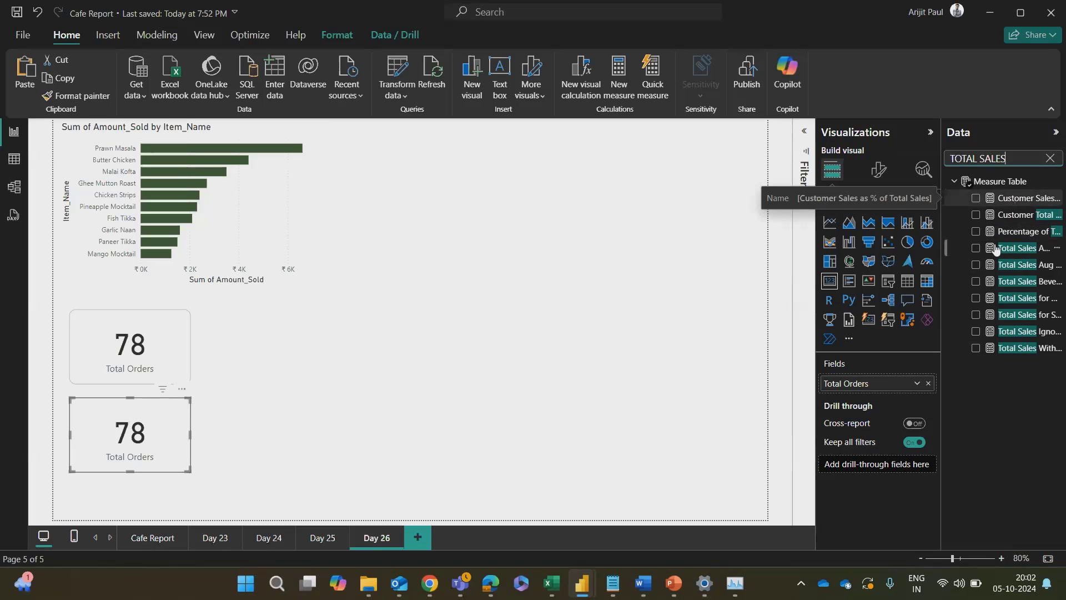
click(1050, 158)
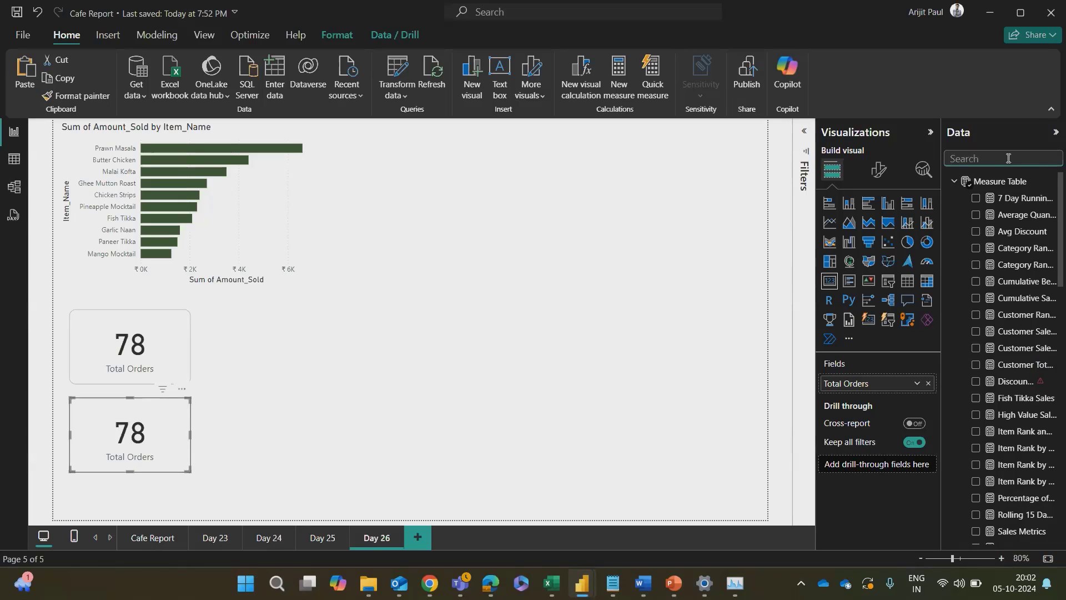
text(REVENUE)
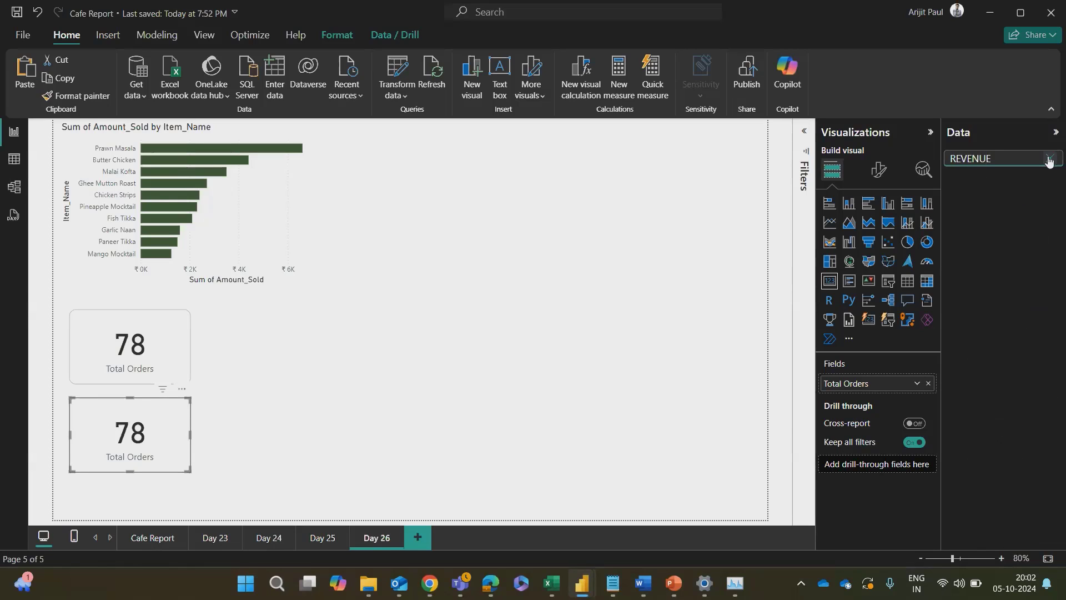
click(1050, 158)
Step: Examine the formulas of the Total Profit and Total Sales measures in Measure Table
click(989, 181)
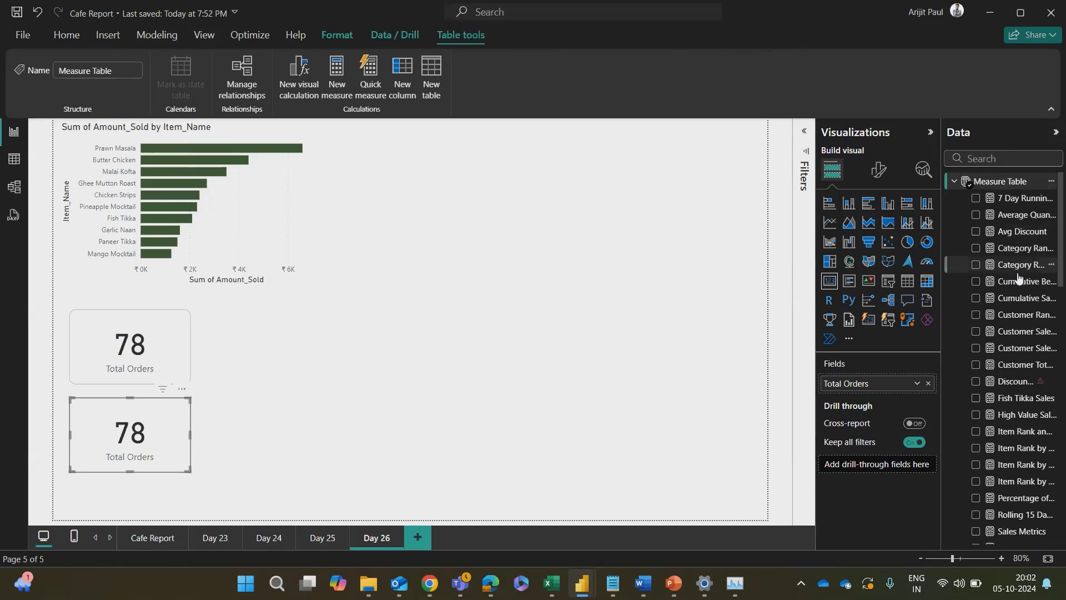
scroll(1006, 333, down, 5)
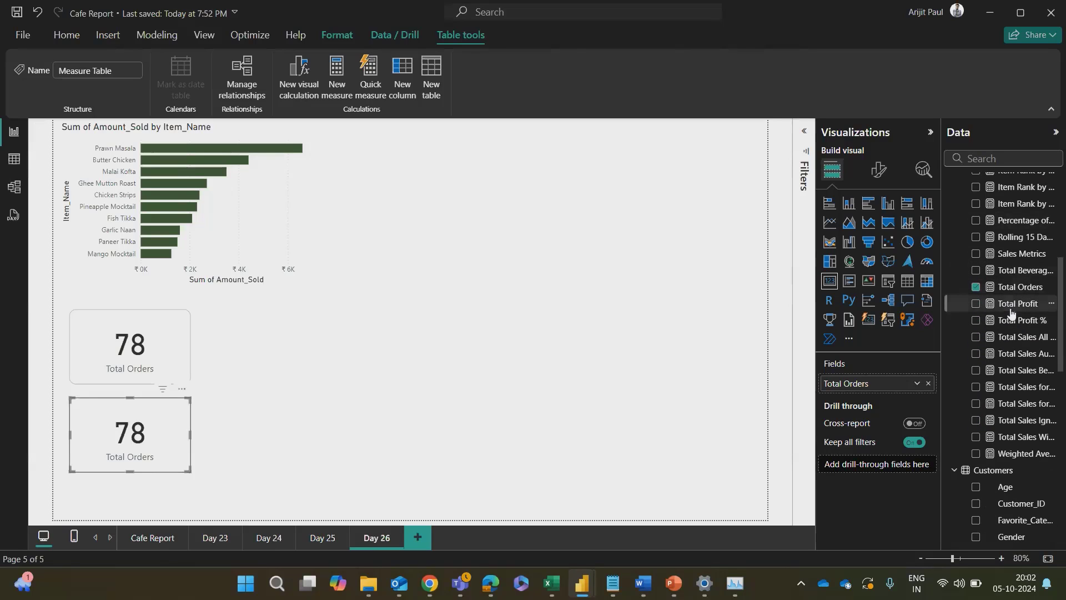
click(1012, 304)
click(1008, 337)
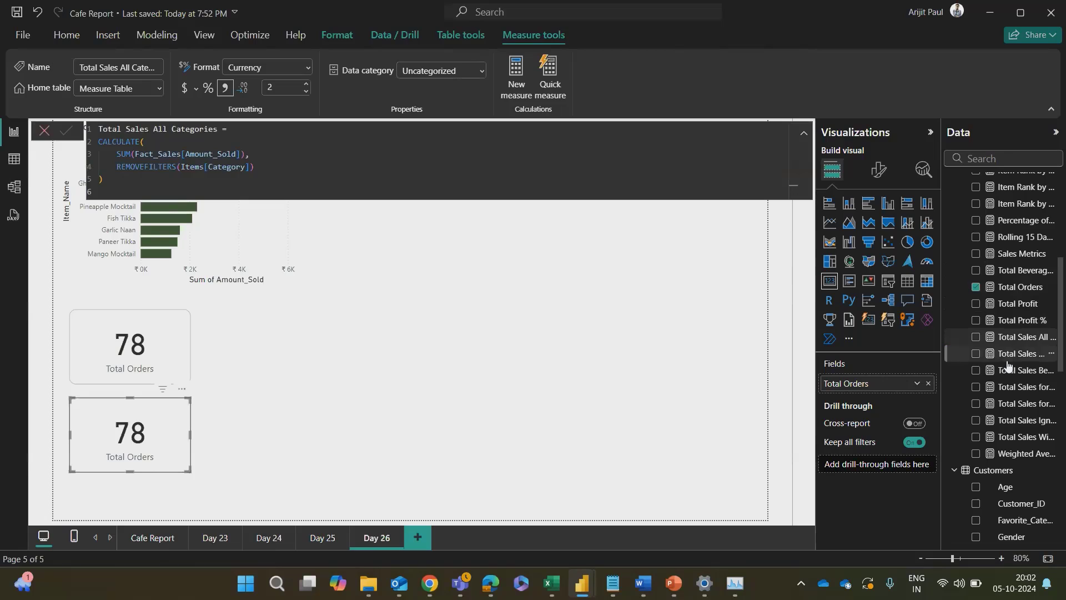
click(1008, 359)
click(1010, 370)
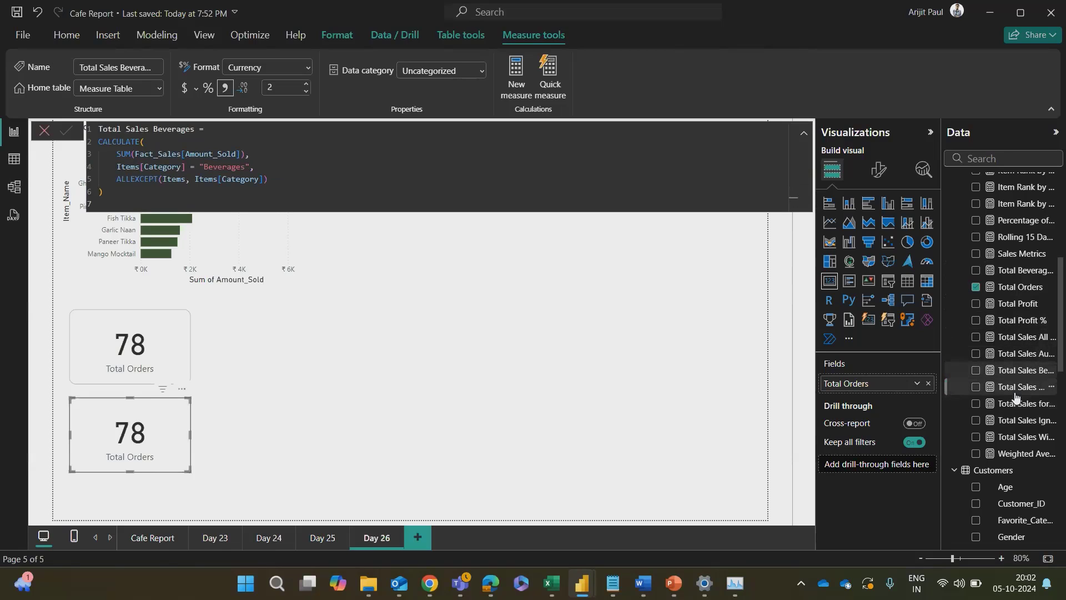
click(1015, 389)
click(1022, 404)
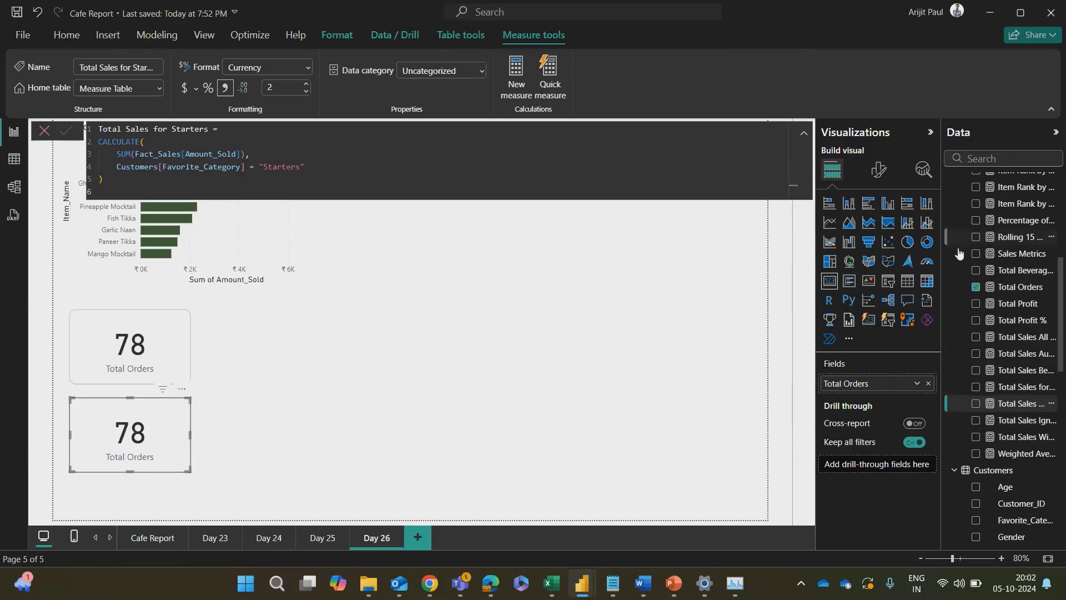
scroll(969, 277, up, 5)
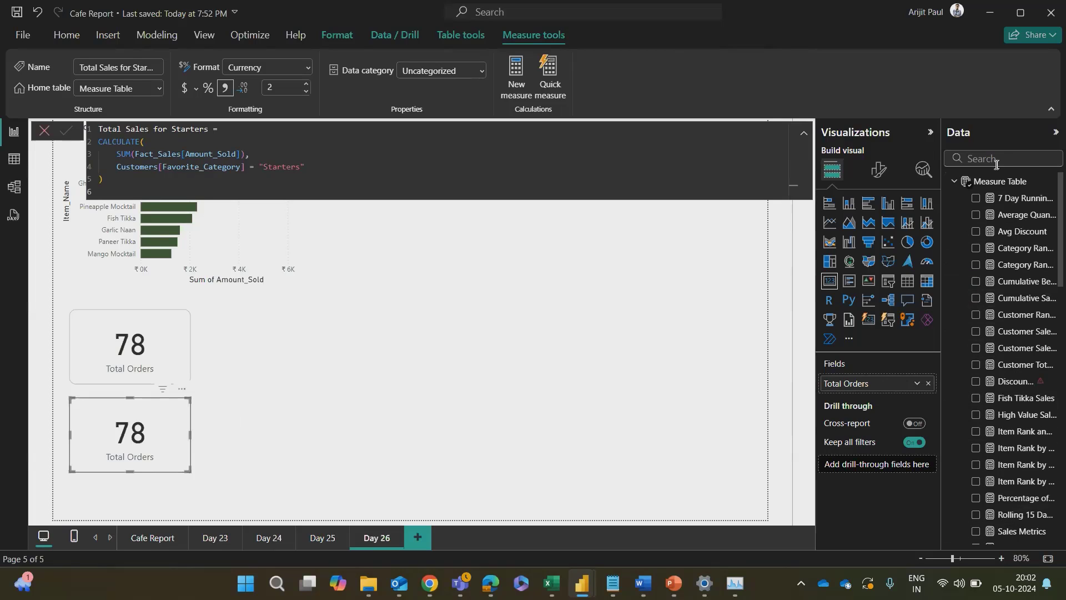
Step: Create a new measure in Measure Table: Total Revenue = SUM(Fact_Sales[Amount_Sold])
click(965, 181)
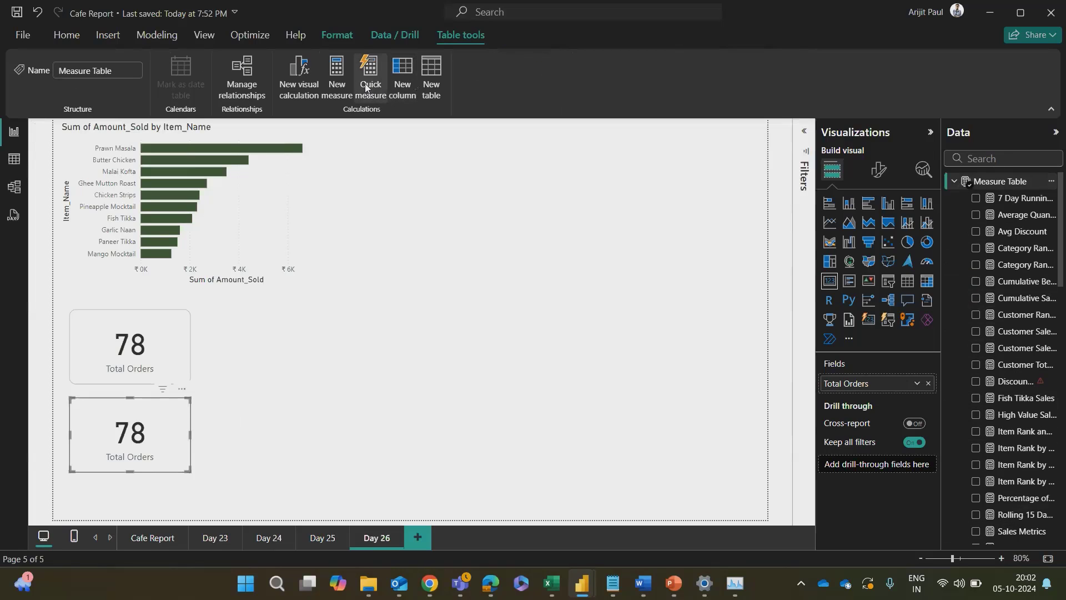
click(341, 85)
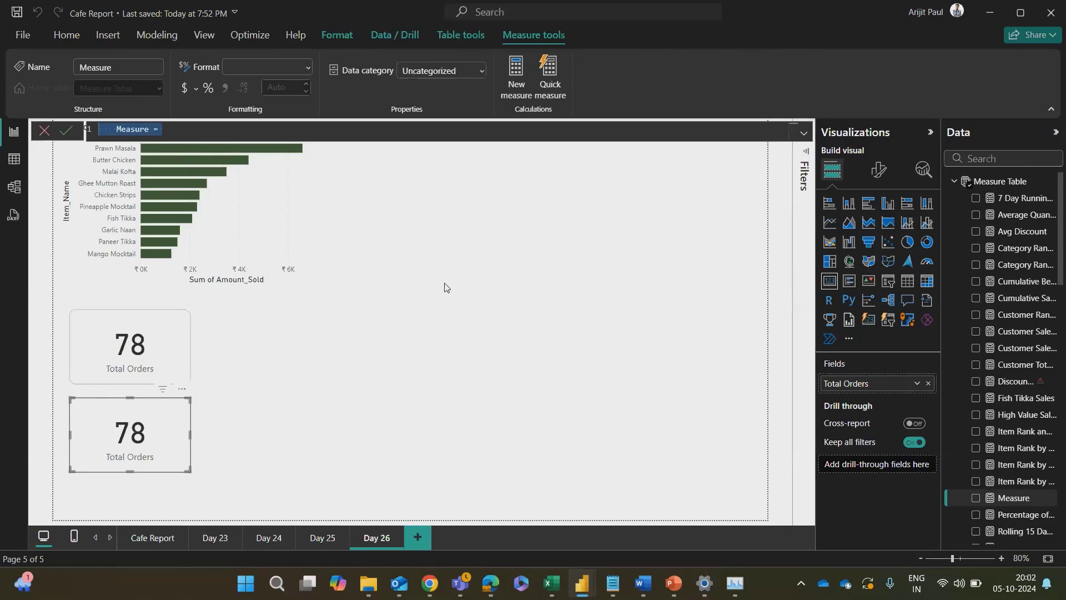
text(Total Re)
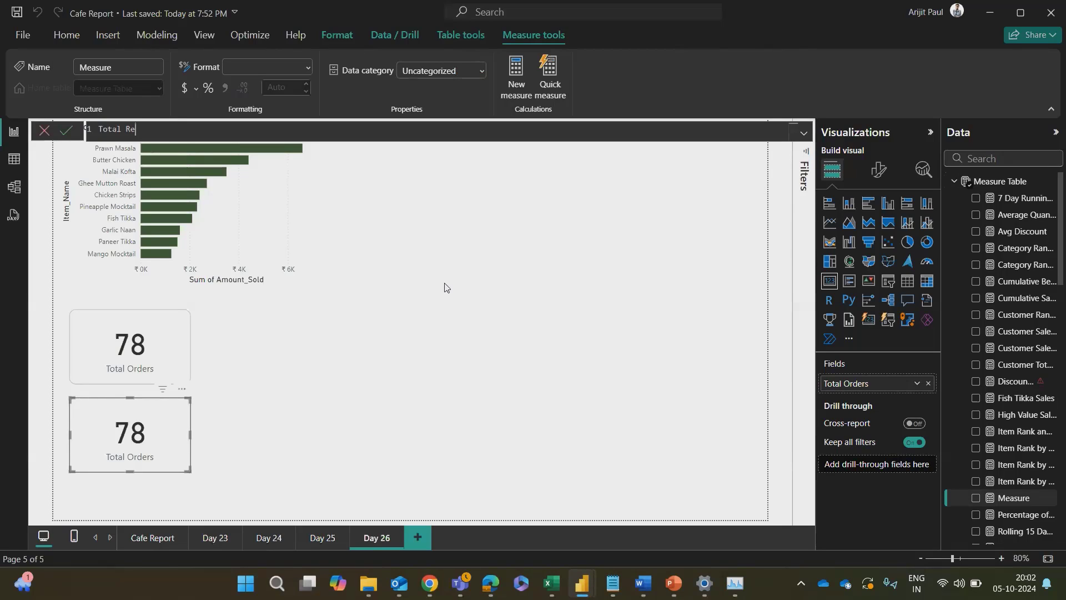
text(venue = SUM()
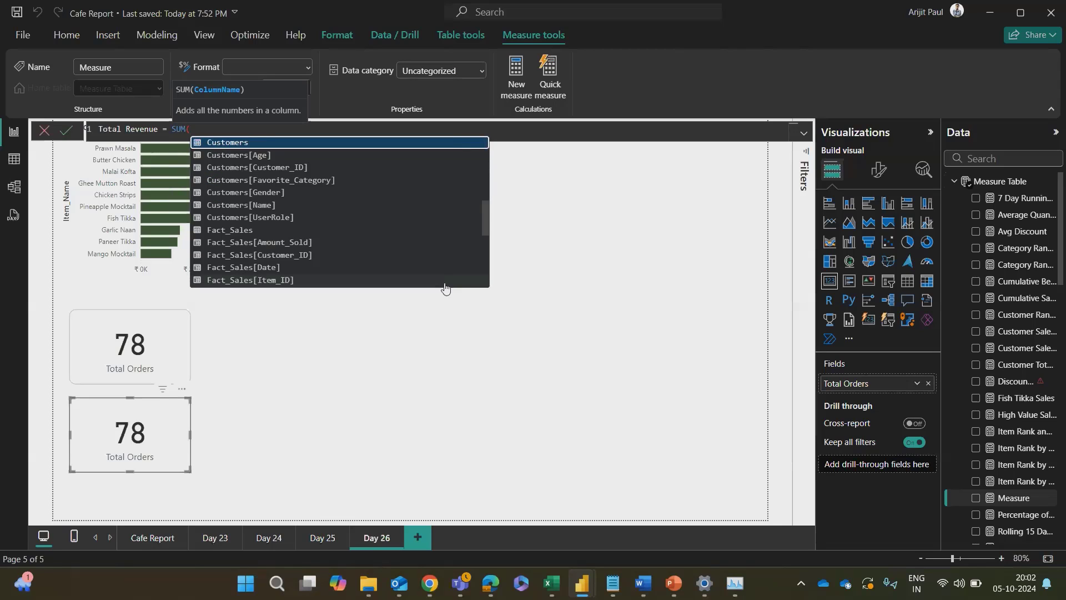
scroll(280, 175, down, 6)
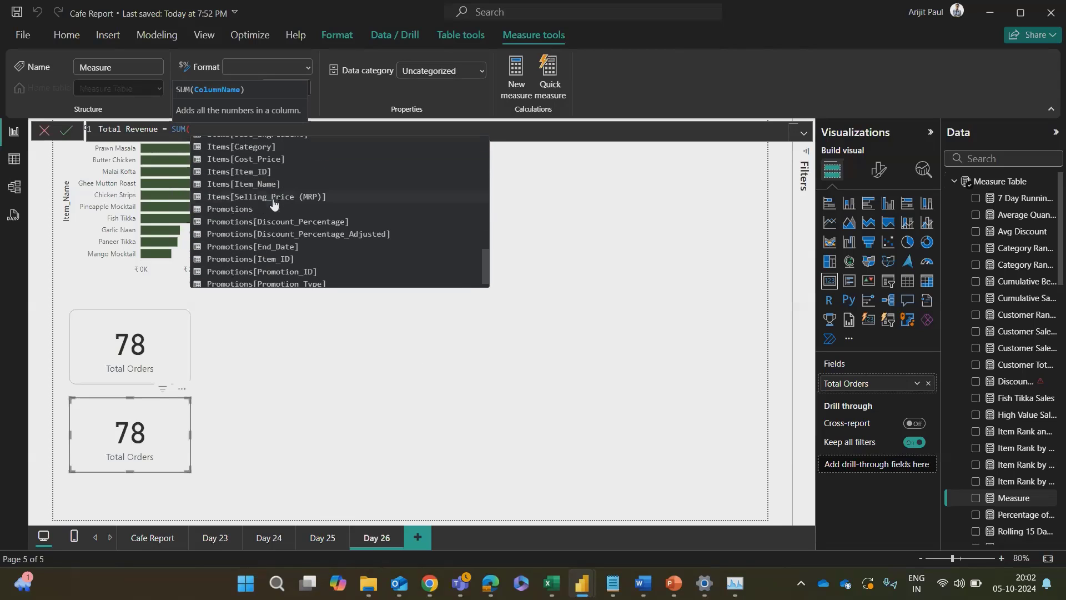
scroll(256, 225, up, 3)
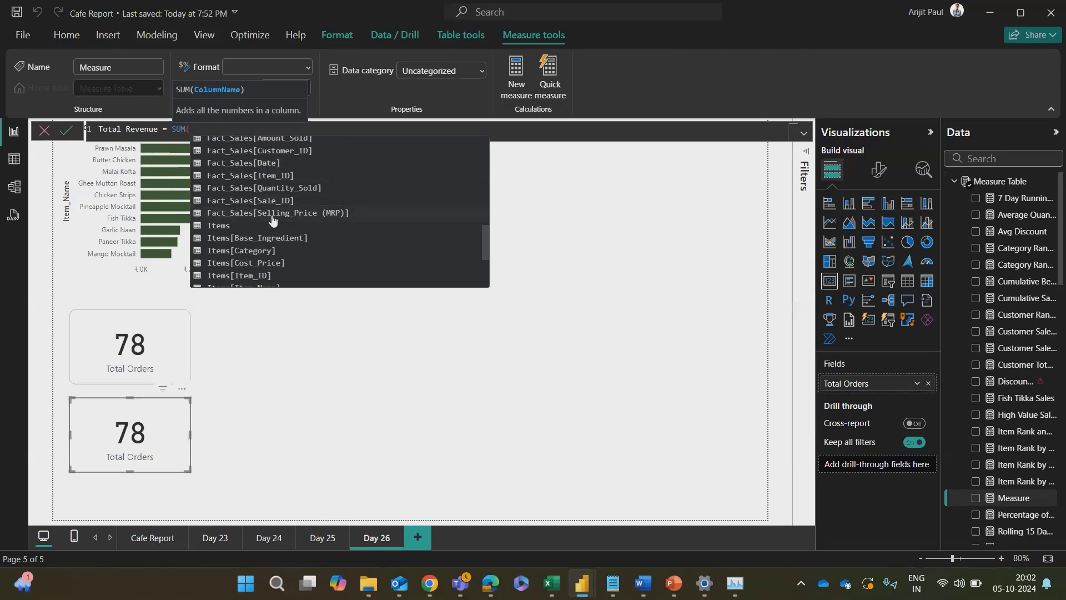
scroll(272, 220, up, 1)
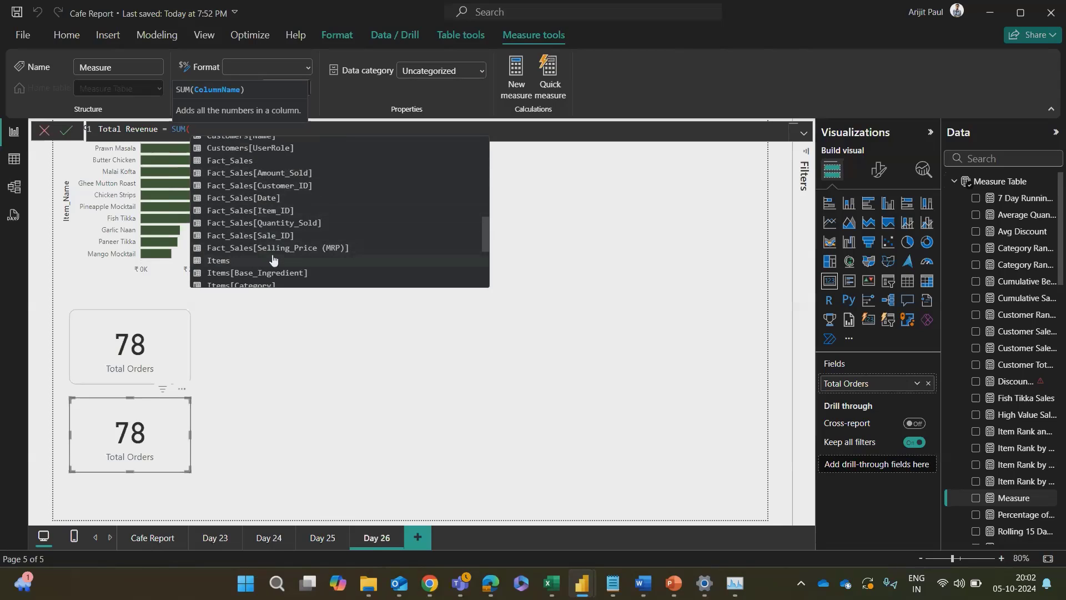
click(278, 173)
text())
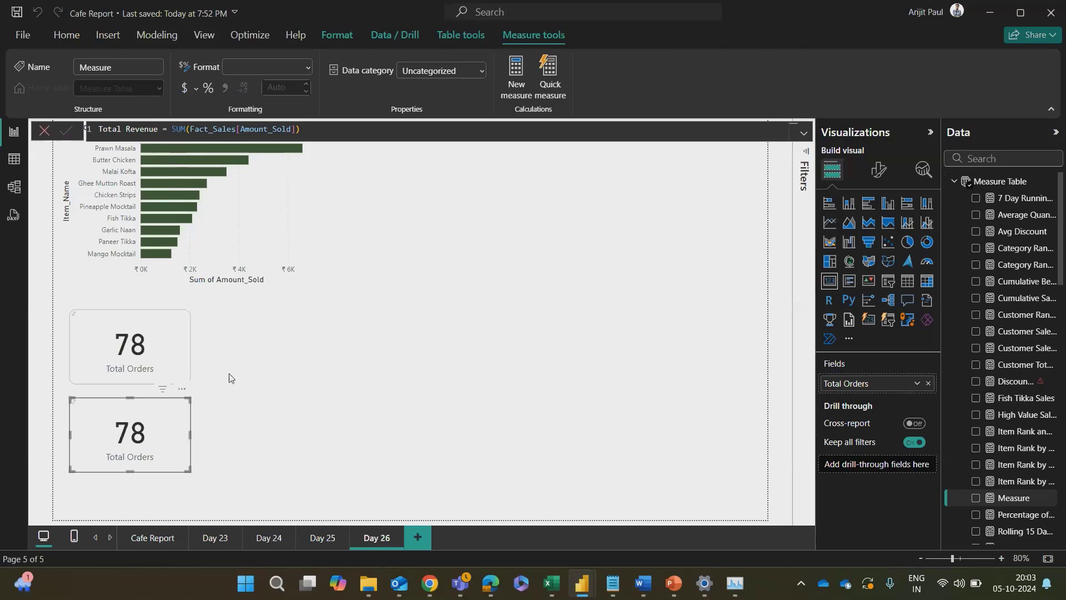
key(Return)
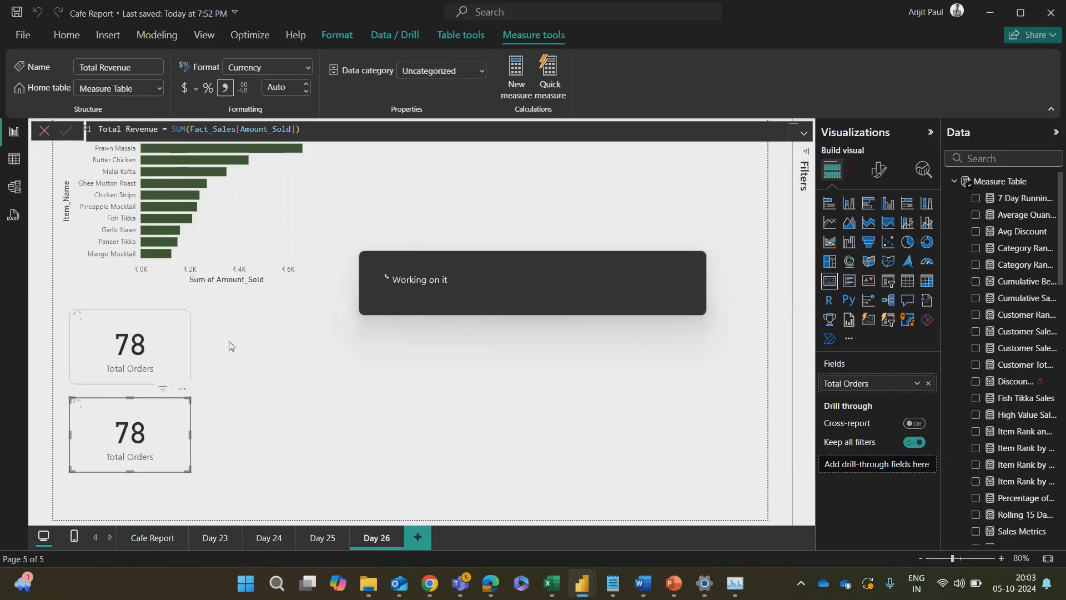
Step: Close the formula editor, search the data fields for TOTAL, and replace Total Orders with Total Revenue in the lower card
scroll(1022, 389, down, 4)
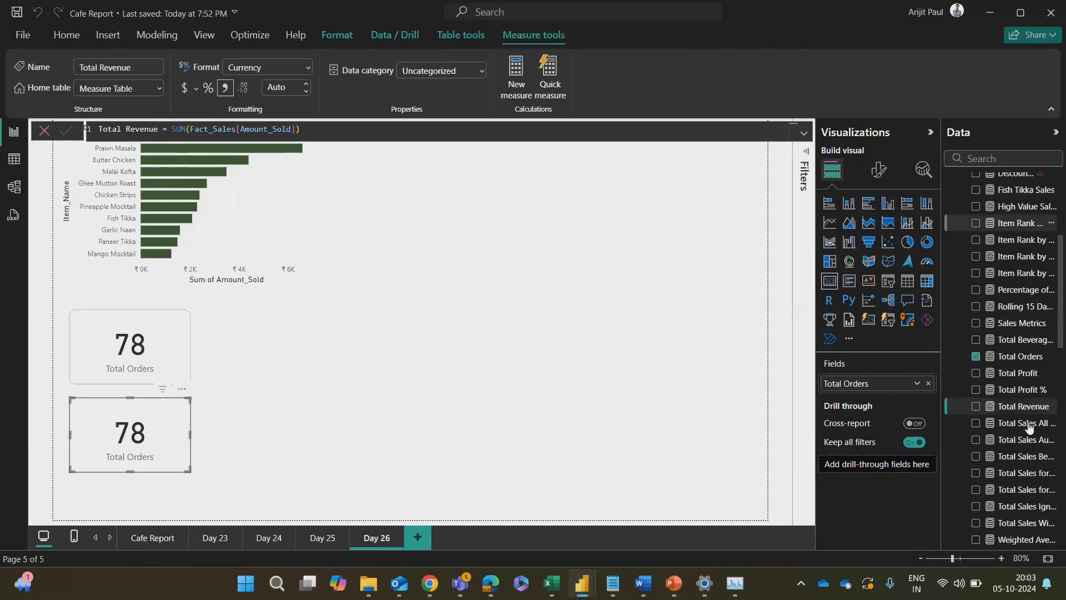
scroll(1036, 434, down, 3)
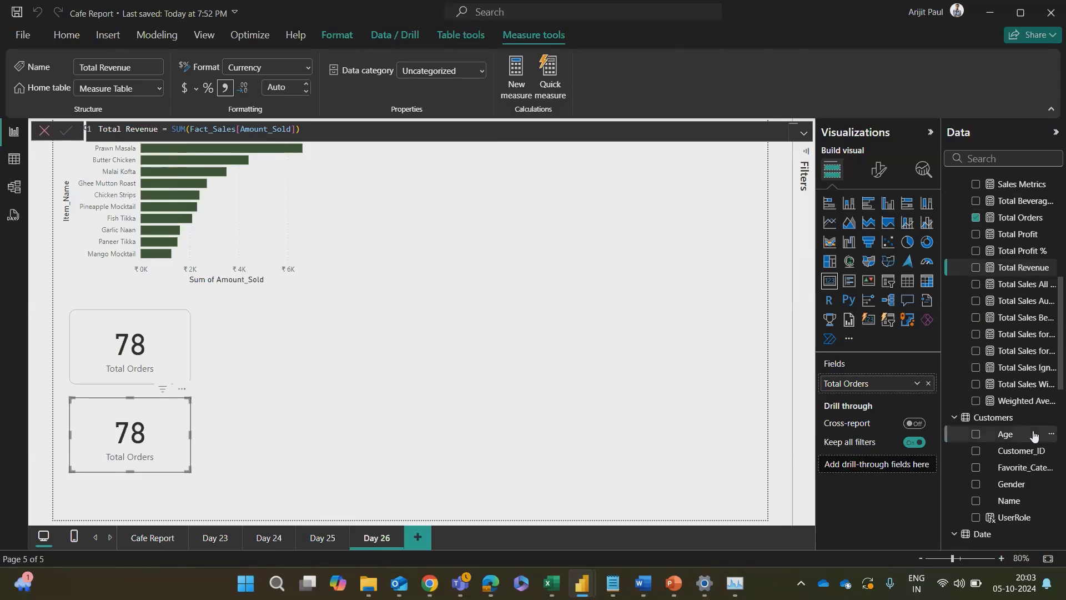
scroll(1034, 422, up, 2)
scroll(1034, 408, up, 2)
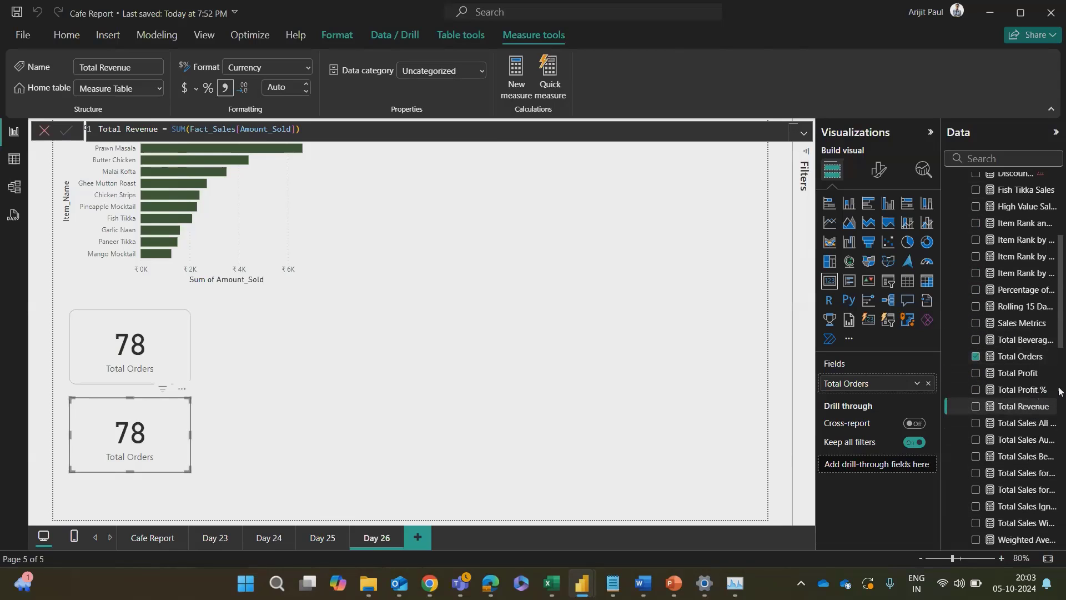
click(44, 131)
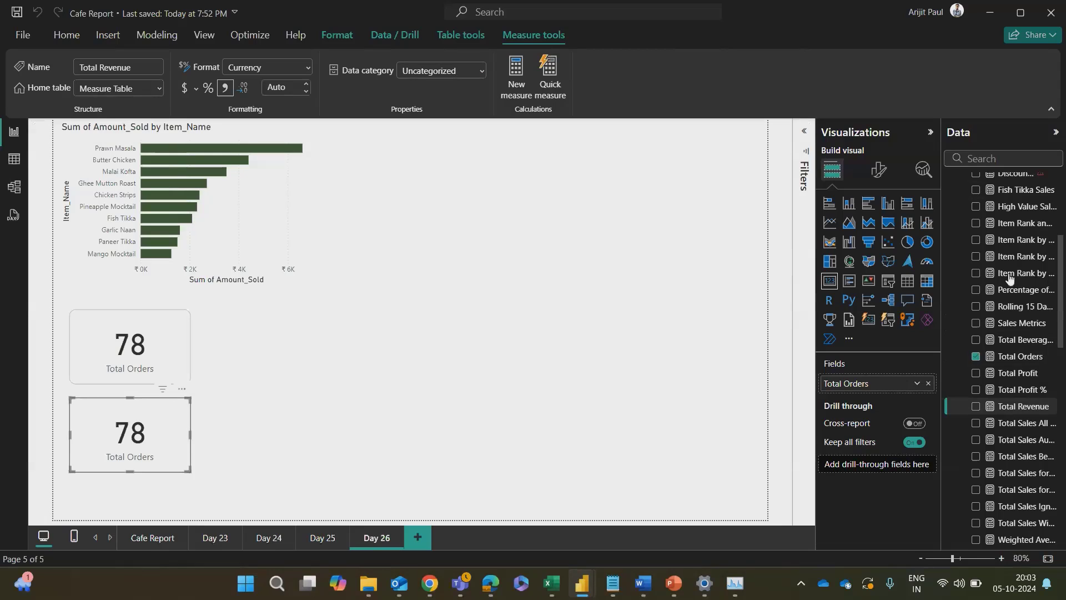
click(984, 158)
text(TOTAL)
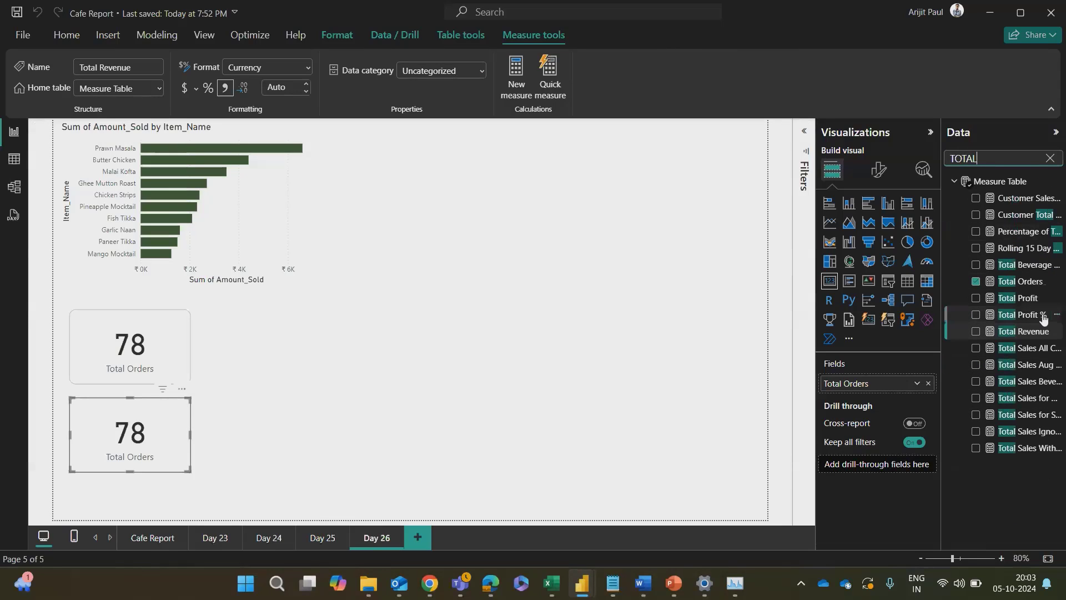
drag(1038, 332, 905, 384)
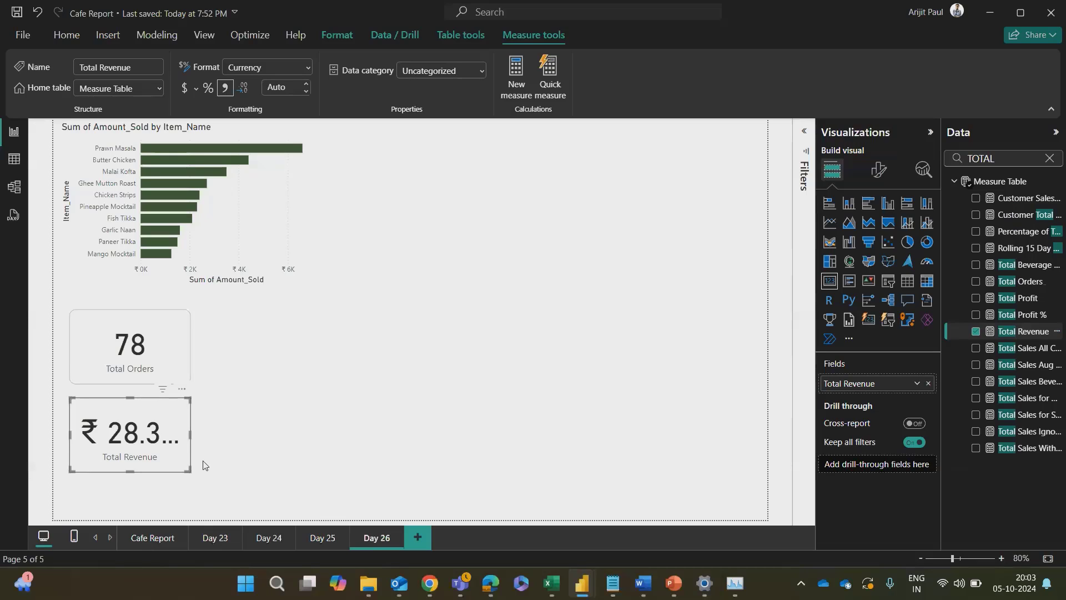
Step: Widen the Total Revenue card slightly so its full value fits, and widen the Total Orders card to match
mouse_move(192, 439)
mouse_down()
mouse_move(215, 439)
mouse_move(205, 439)
mouse_up()
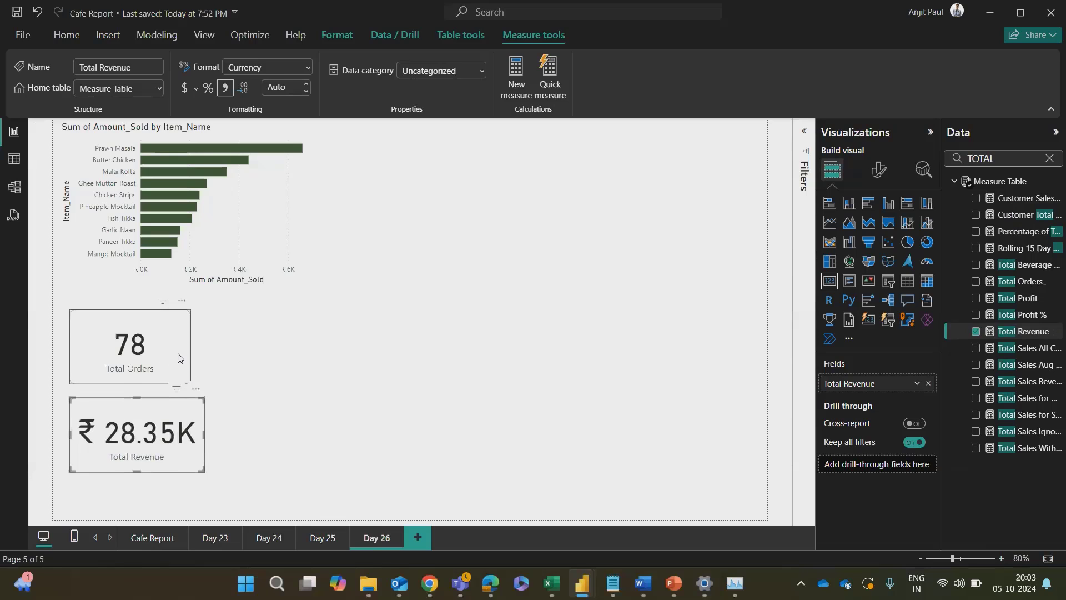
click(181, 355)
click(315, 409)
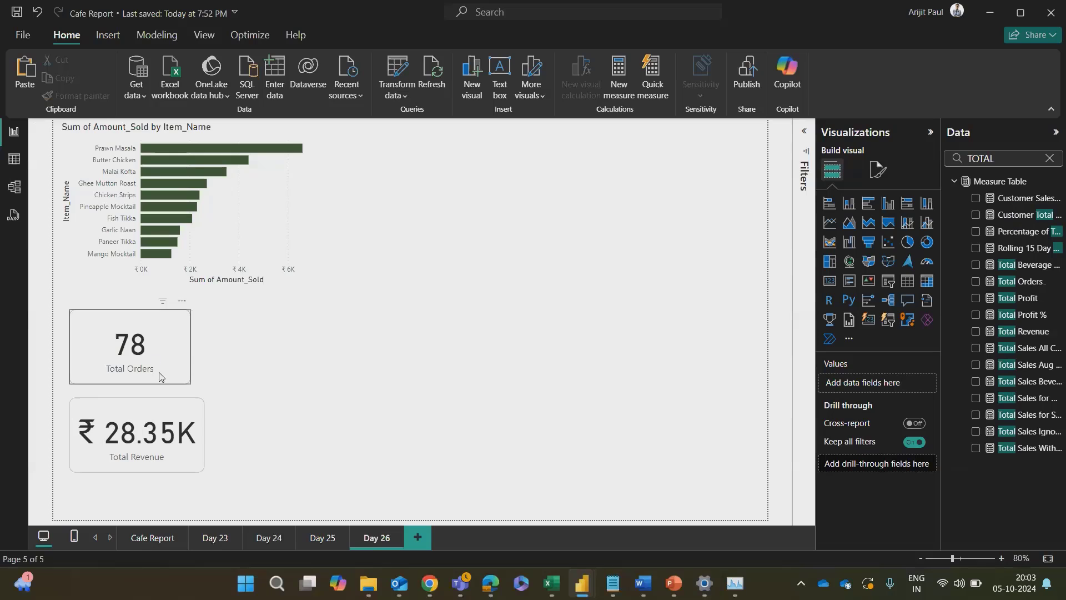
click(188, 361)
drag(191, 347, 204, 348)
click(228, 340)
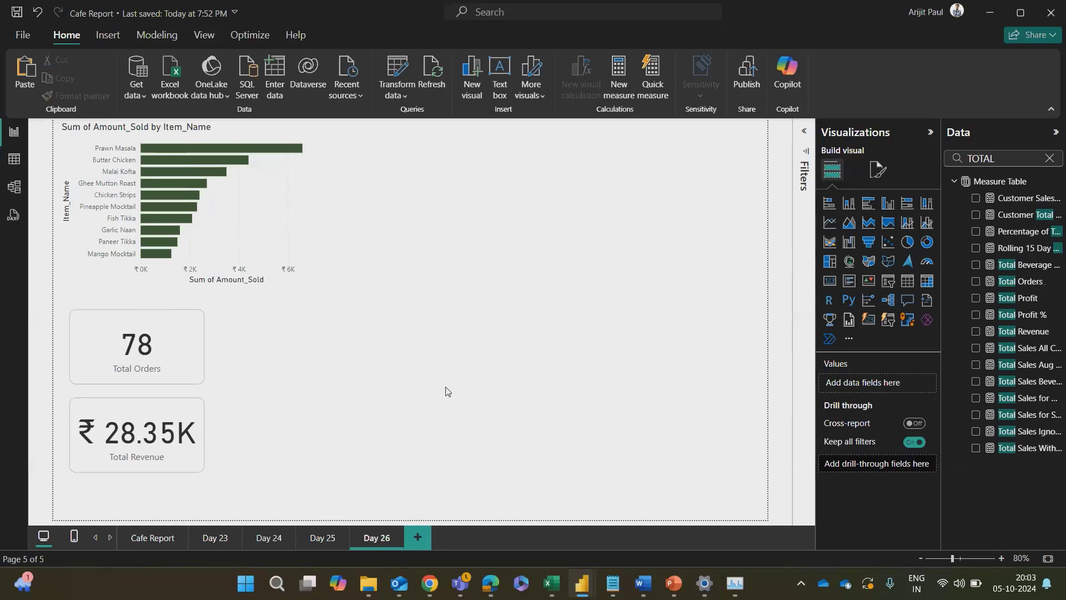
Step: Turn off the category label on the Total Orders card and enable a title reading Total Revenue
click(136, 364)
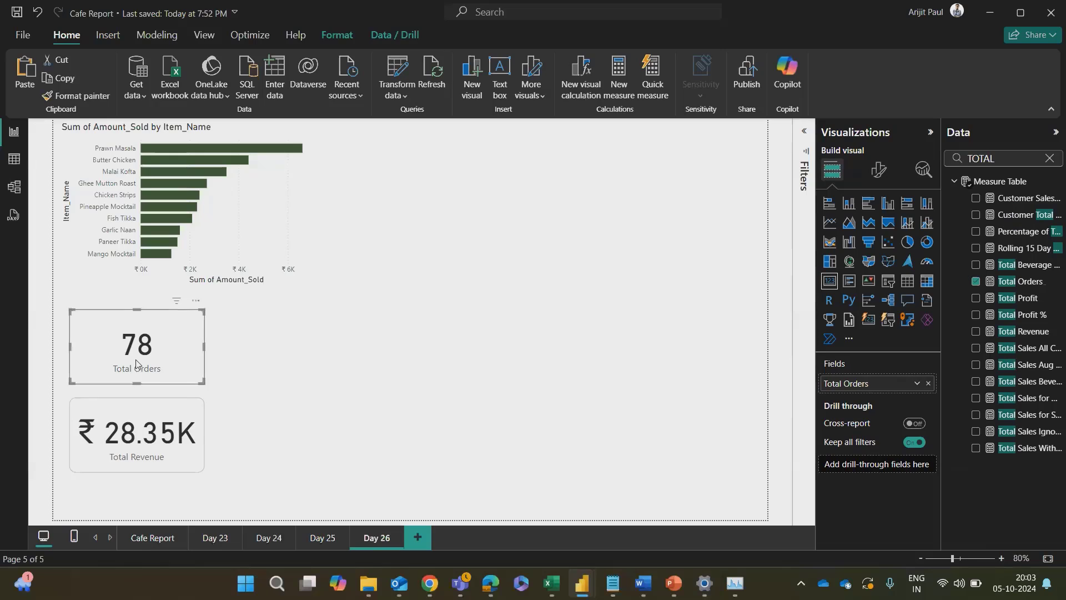
click(878, 169)
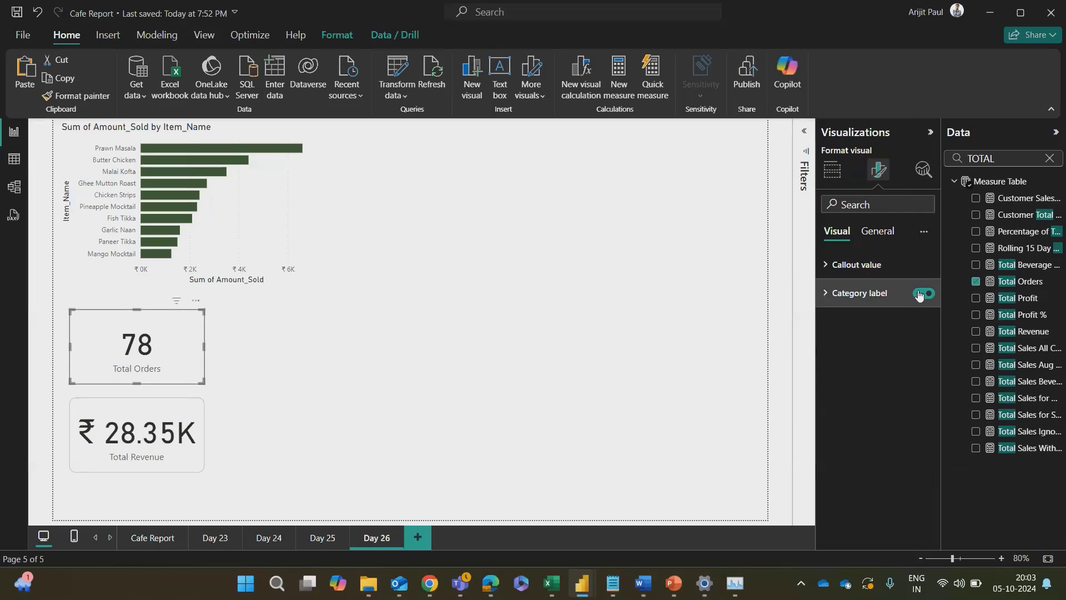
click(924, 294)
click(878, 232)
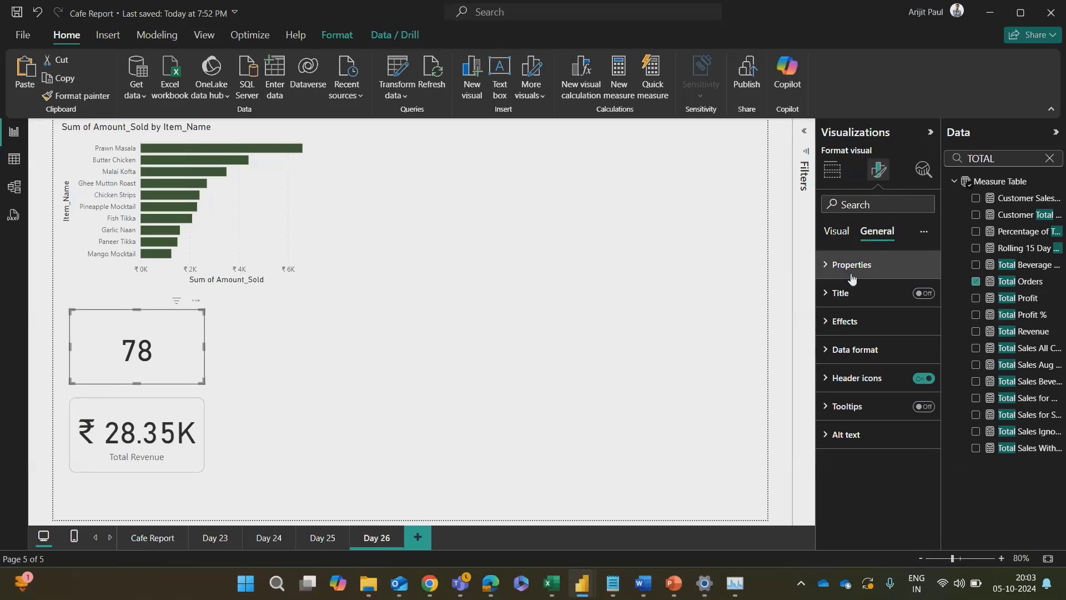
click(841, 300)
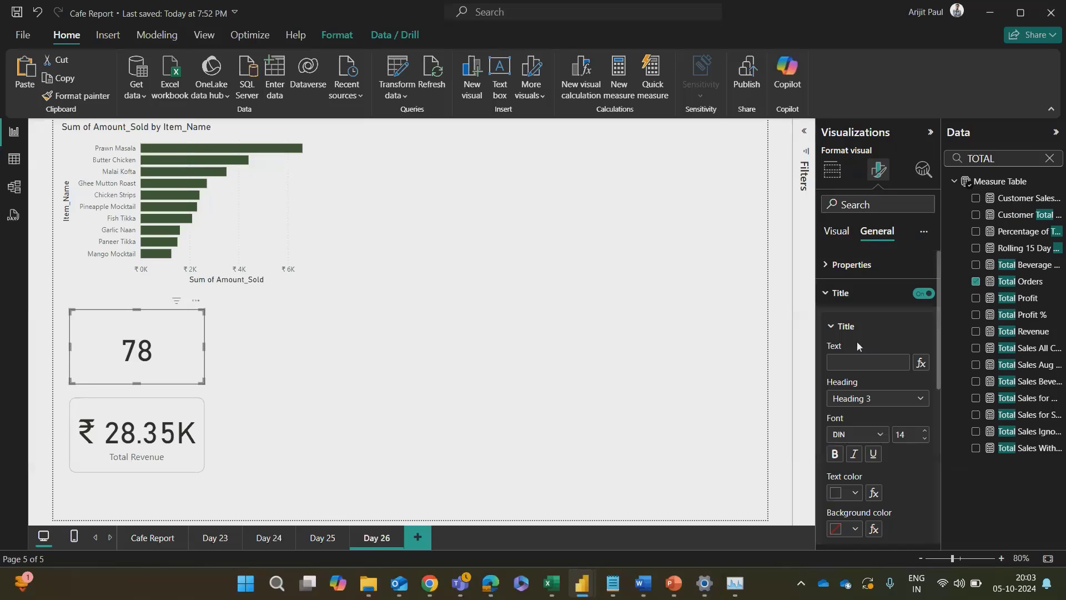
click(856, 361)
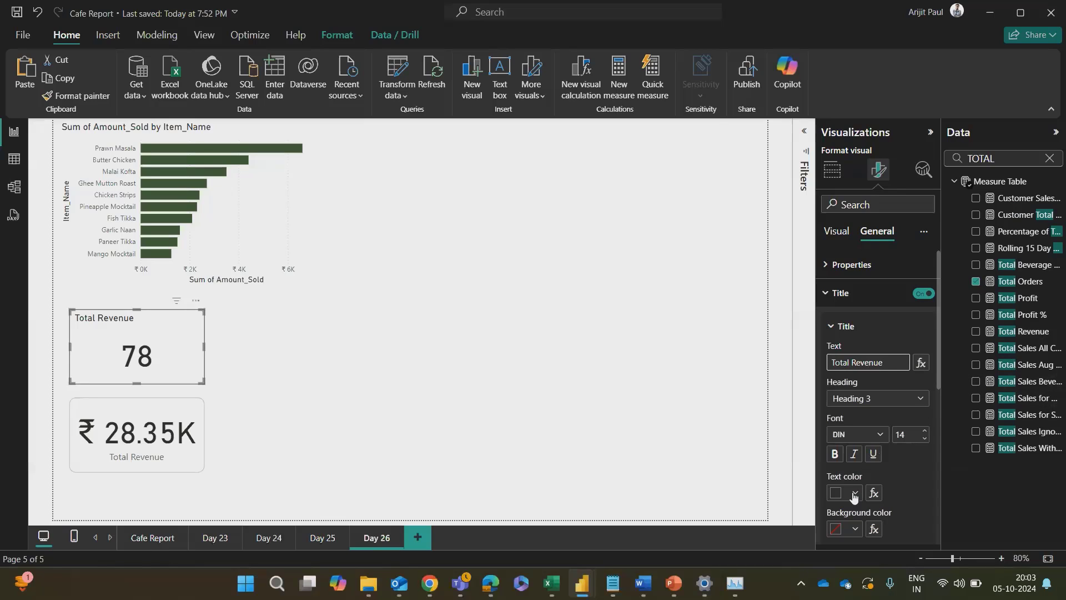
Step: Give the upper card's title a dark grey background and centre it horizontally
scroll(864, 510, down, 3)
click(854, 391)
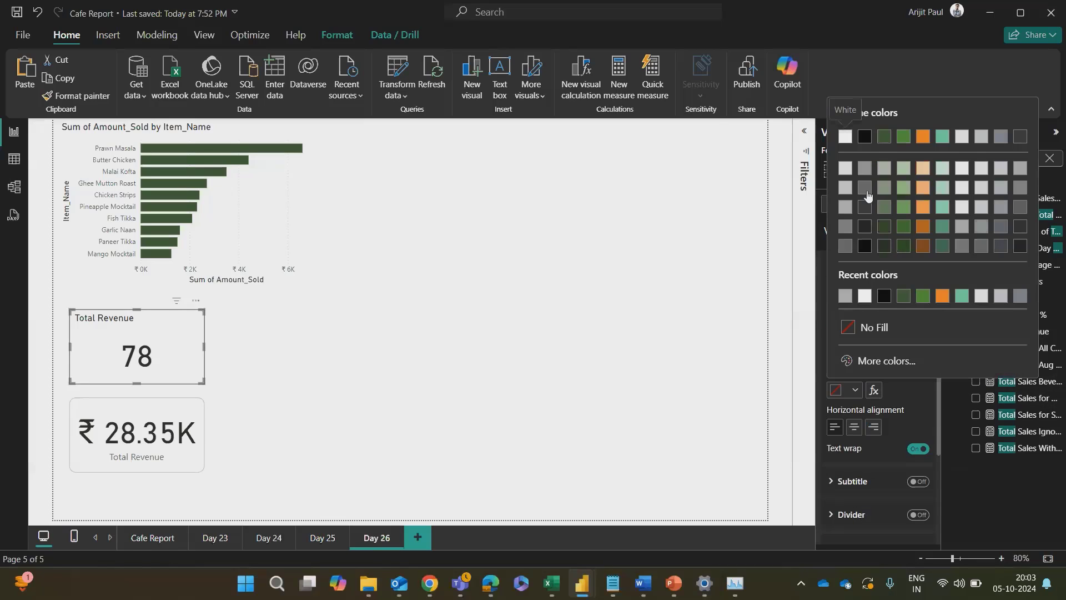
click(845, 247)
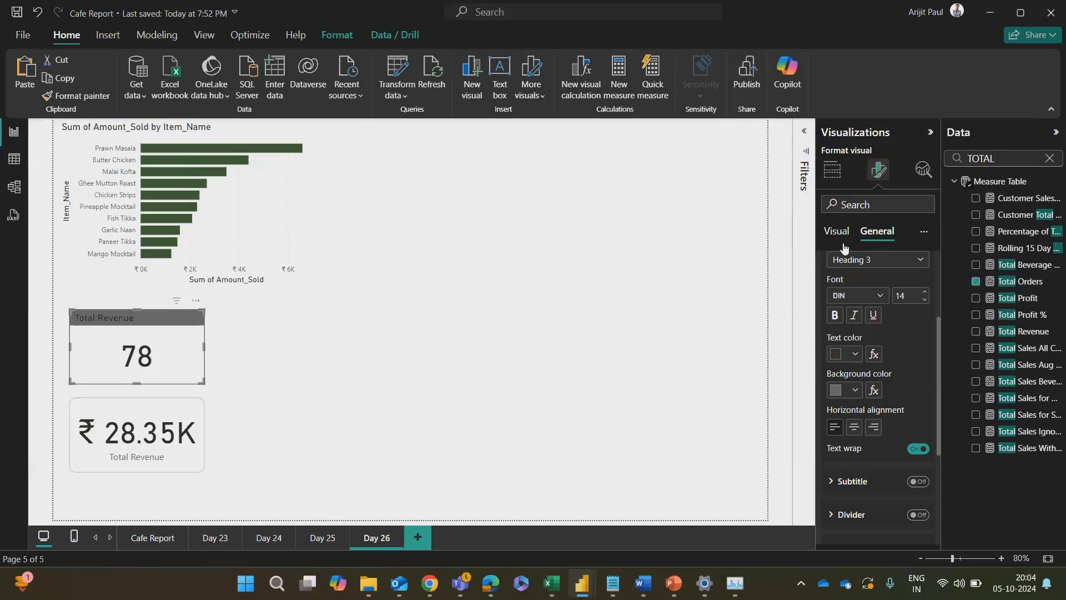
click(855, 427)
scroll(885, 390, up, 3)
scroll(864, 416, down, 3)
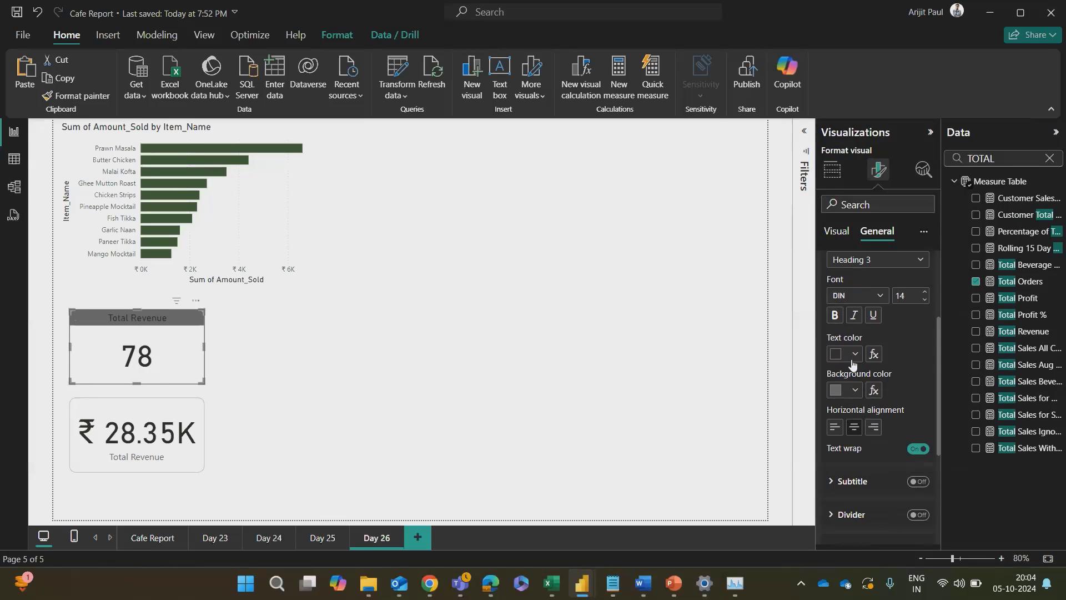
Step: Set the upper card's title to a bolder Segoe UI font at size 16
click(874, 303)
scroll(866, 453, down, 4)
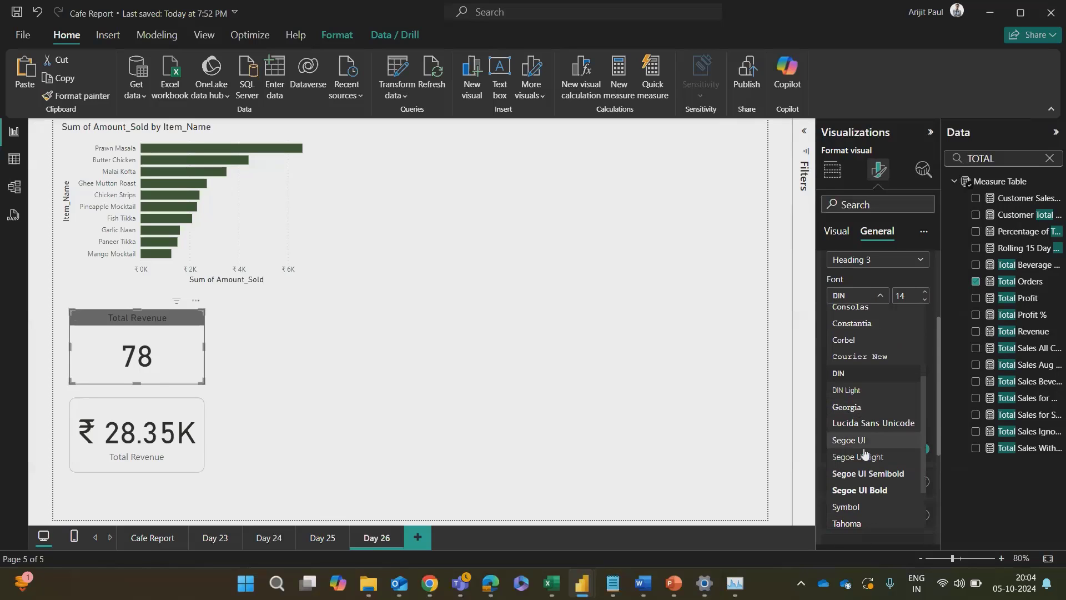
scroll(864, 453, down, 2)
click(869, 402)
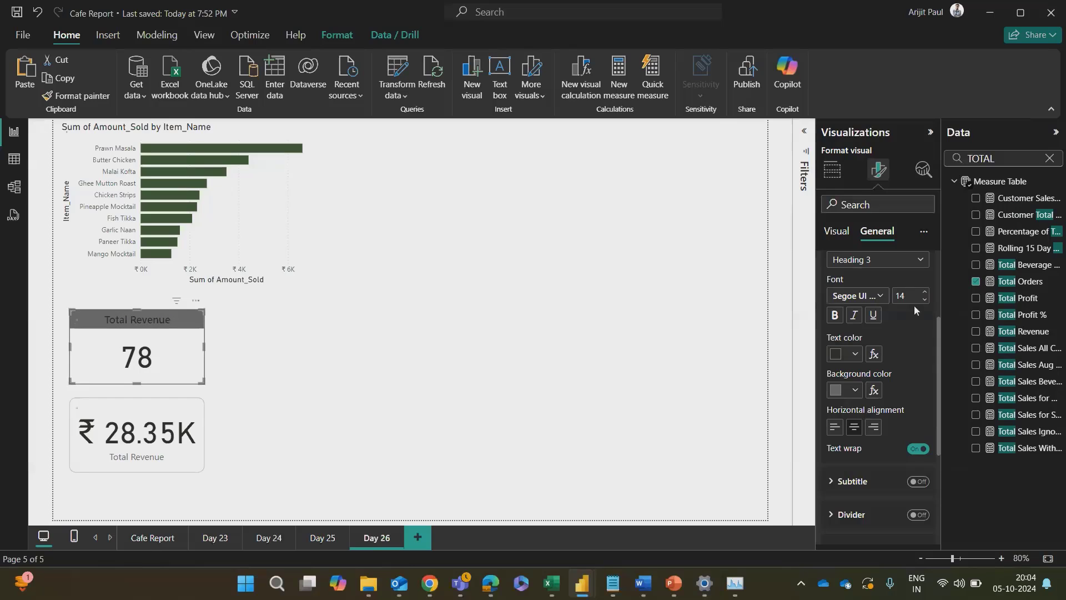
click(924, 292)
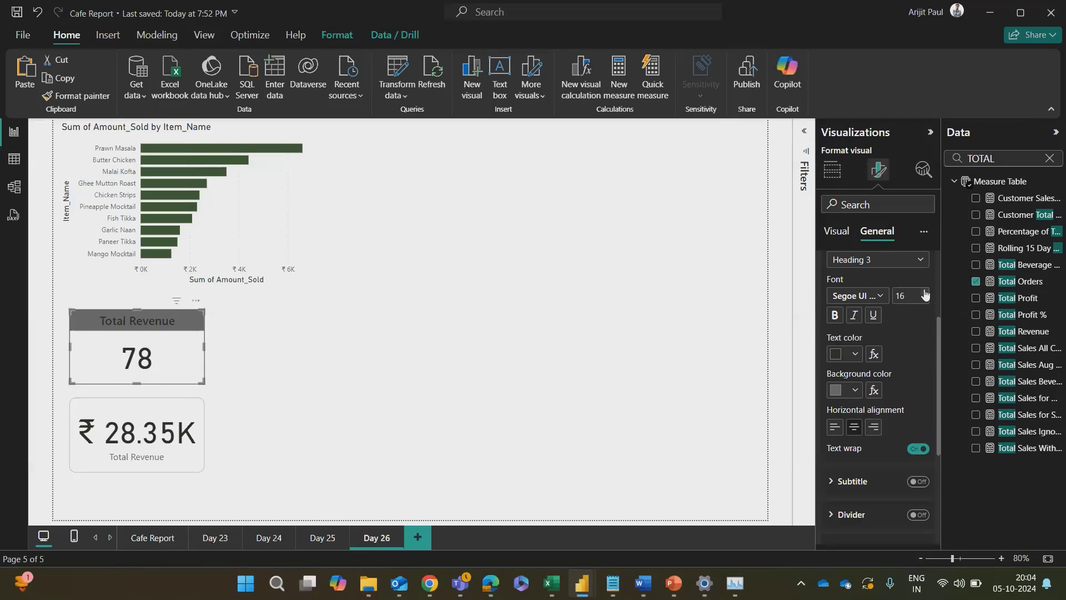
Step: Change the upper card's title background to the light grey #B3B3B3 from the recent colours
scroll(885, 316, up, 2)
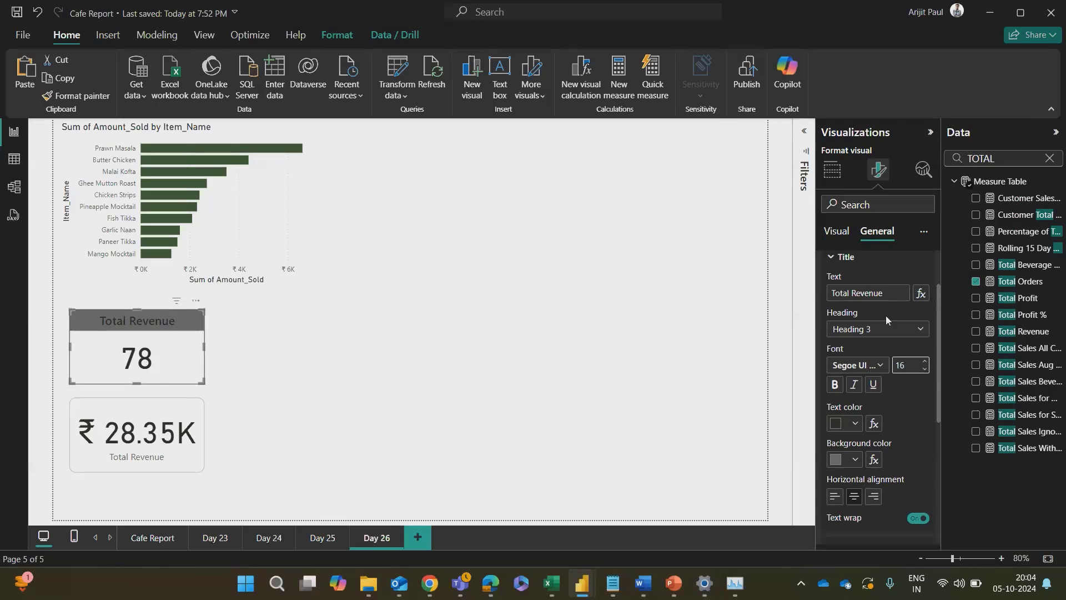
scroll(885, 315, up, 2)
scroll(885, 315, down, 4)
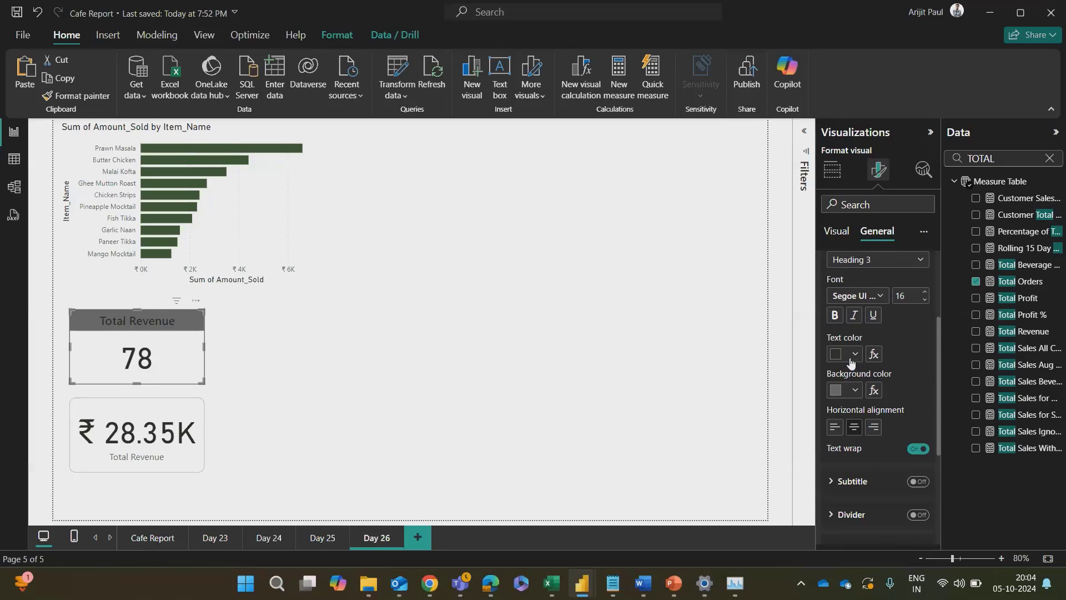
click(850, 353)
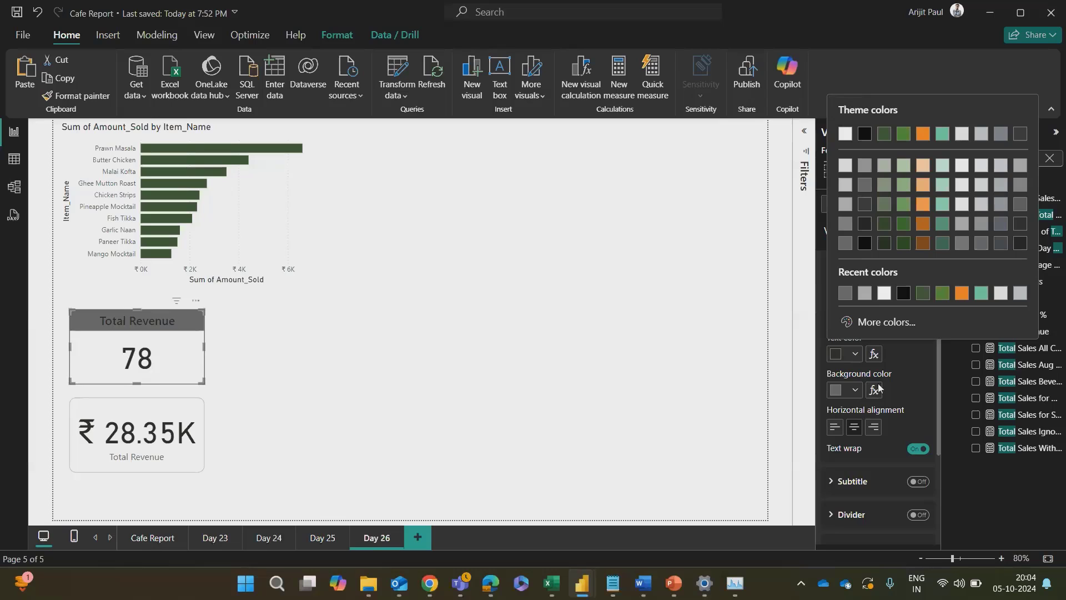
click(899, 392)
click(855, 391)
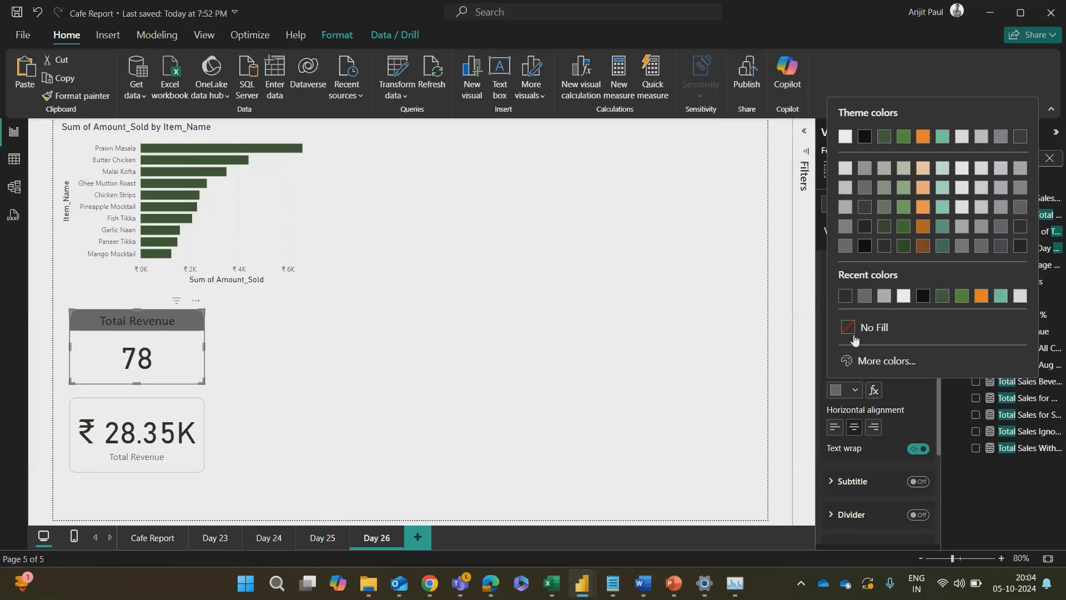
click(890, 298)
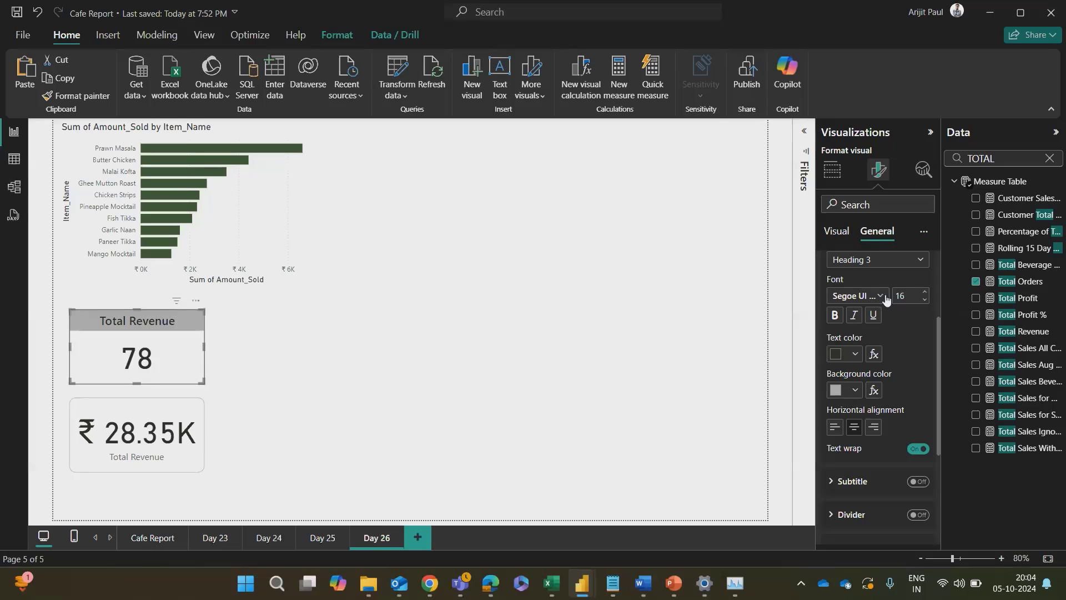
Step: Set the upper card's title background to the custom light grey #EAEAEA
click(849, 391)
click(876, 361)
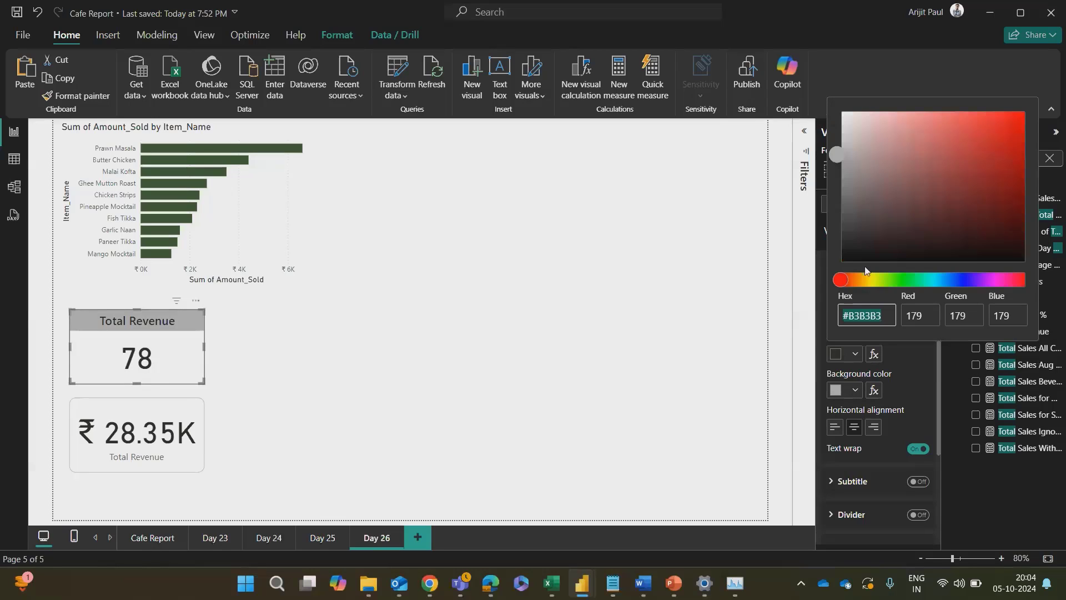
drag(842, 153, 836, 123)
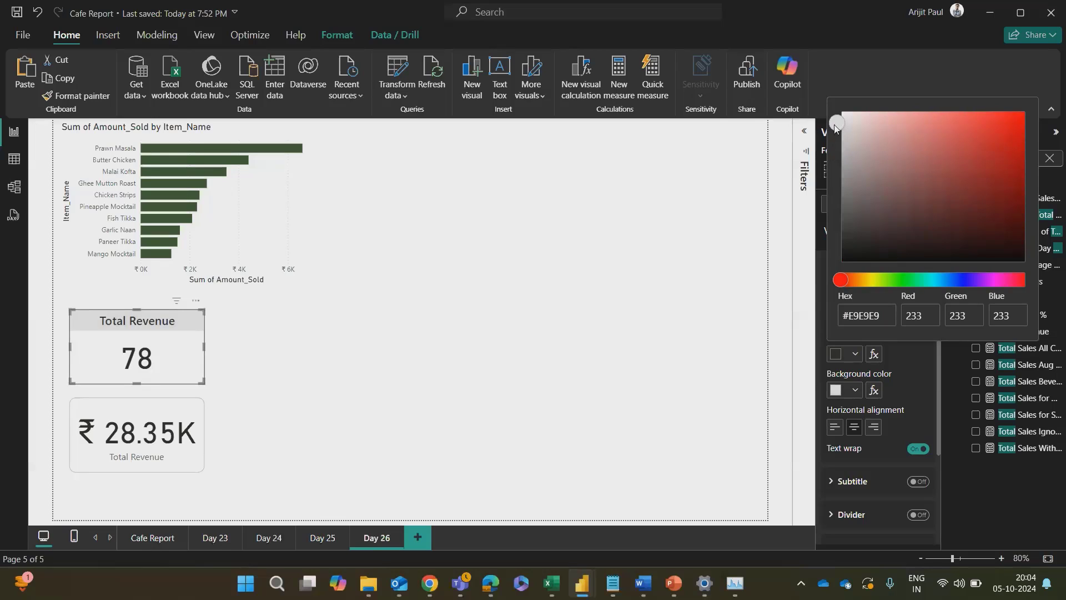
drag(834, 127, 837, 125)
drag(833, 141, 834, 133)
click(878, 316)
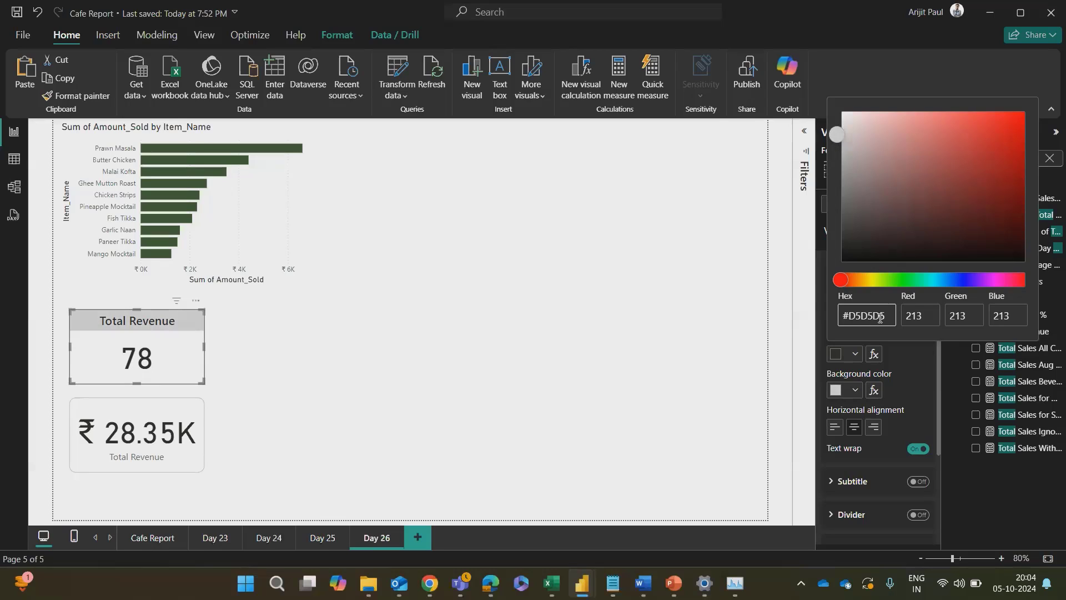
drag(887, 318, 842, 317)
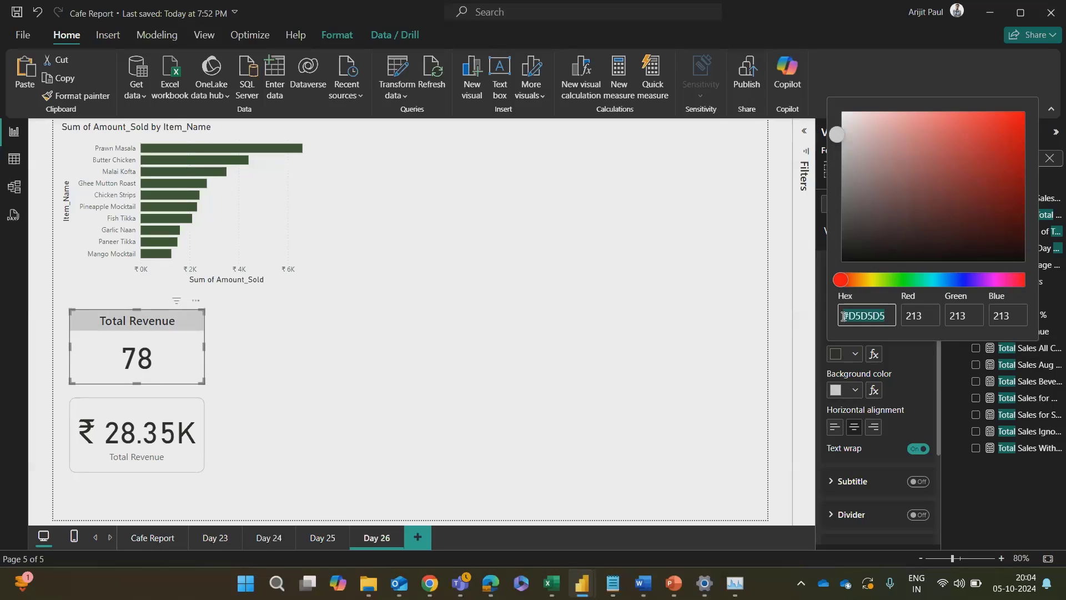
click(893, 317)
text(EAEAE)
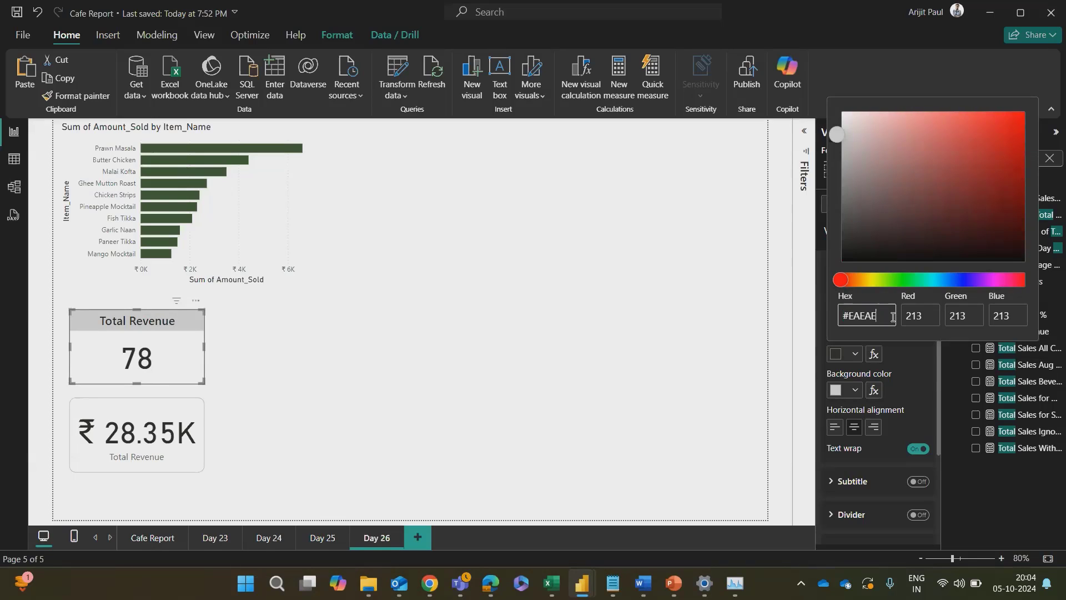
text(A)
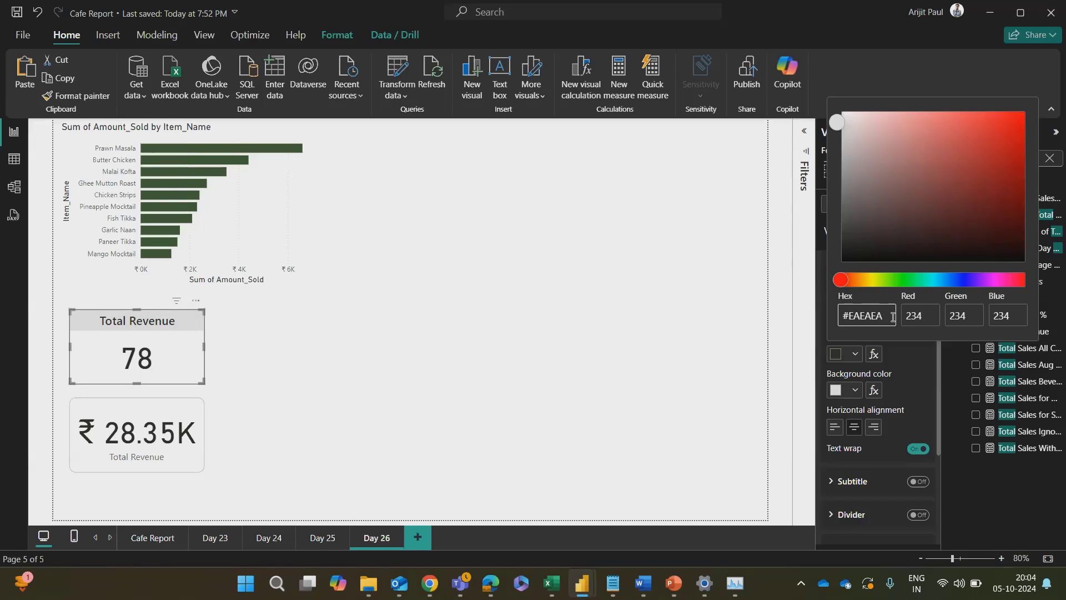
click(255, 352)
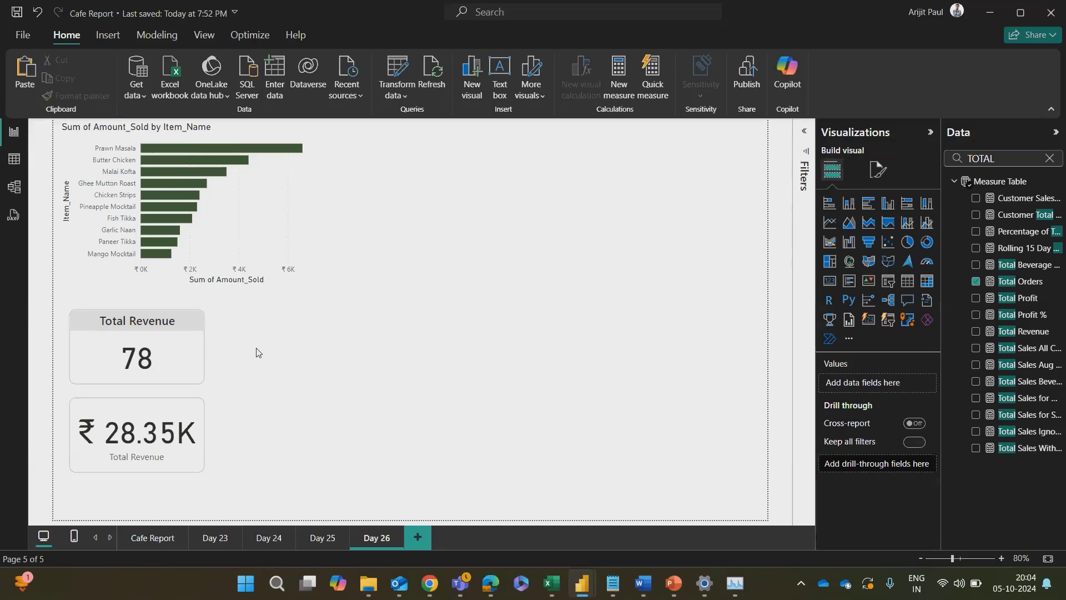
Step: Copy the upper card's formatting onto the revenue card below with Format Painter
click(163, 365)
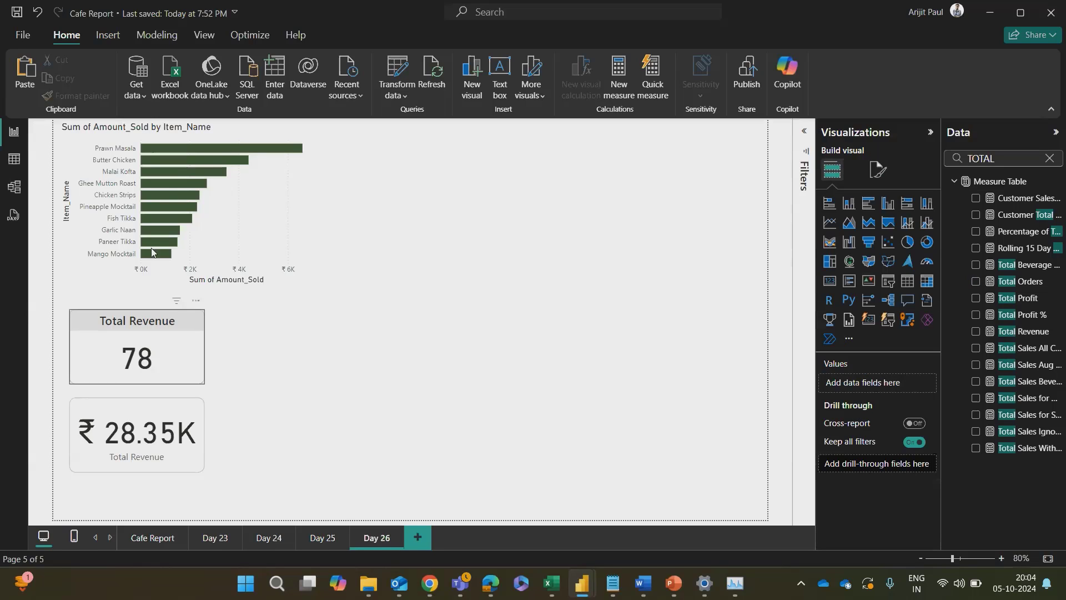
click(81, 96)
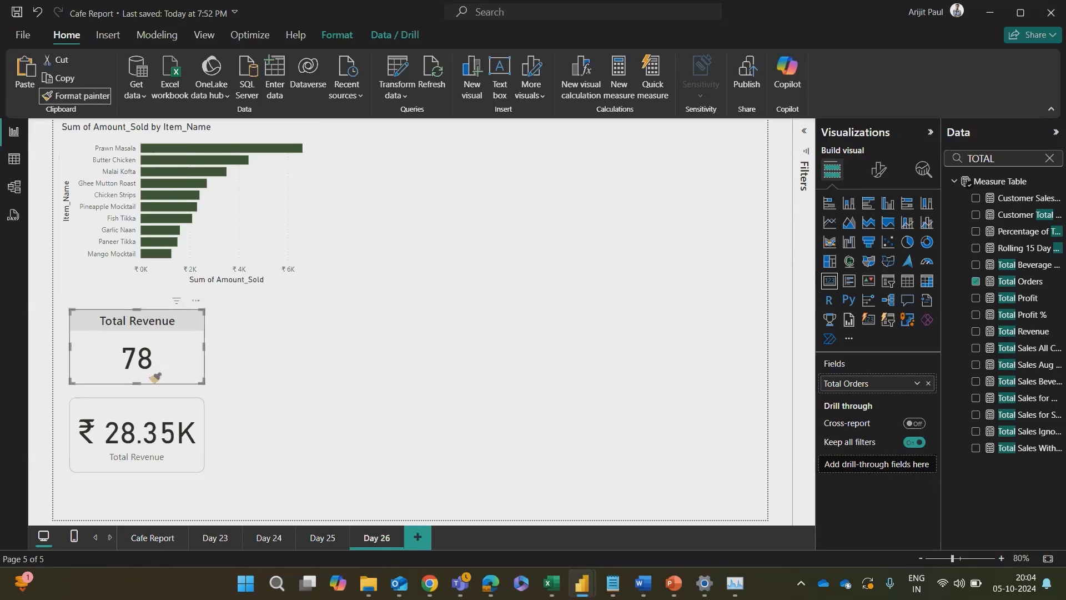
click(155, 408)
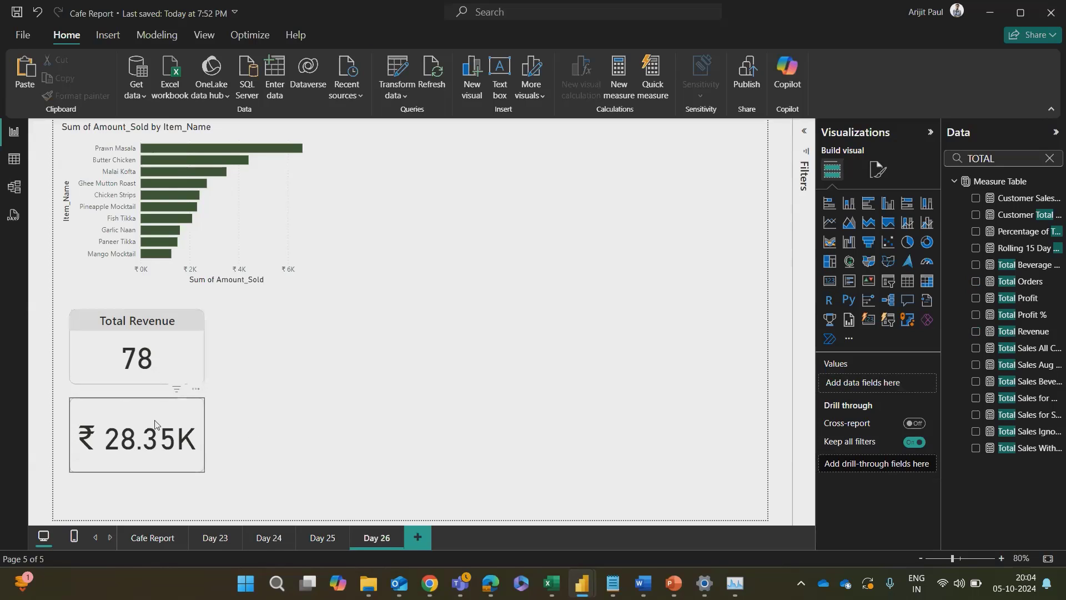
Step: Enter Total Revenue as the title text of the lower revenue card
click(878, 169)
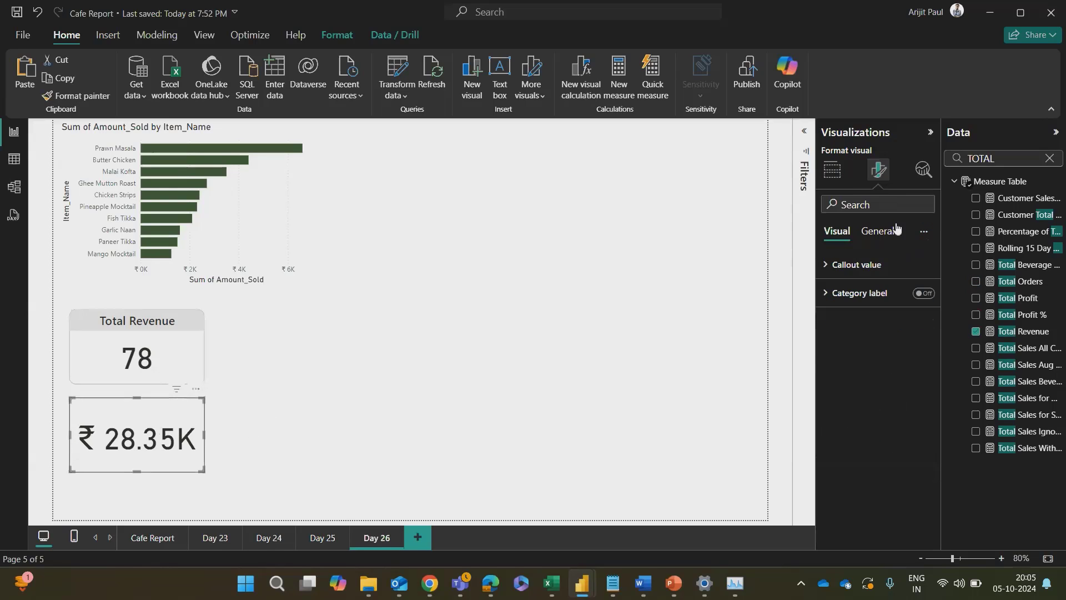
click(885, 232)
click(833, 295)
click(868, 360)
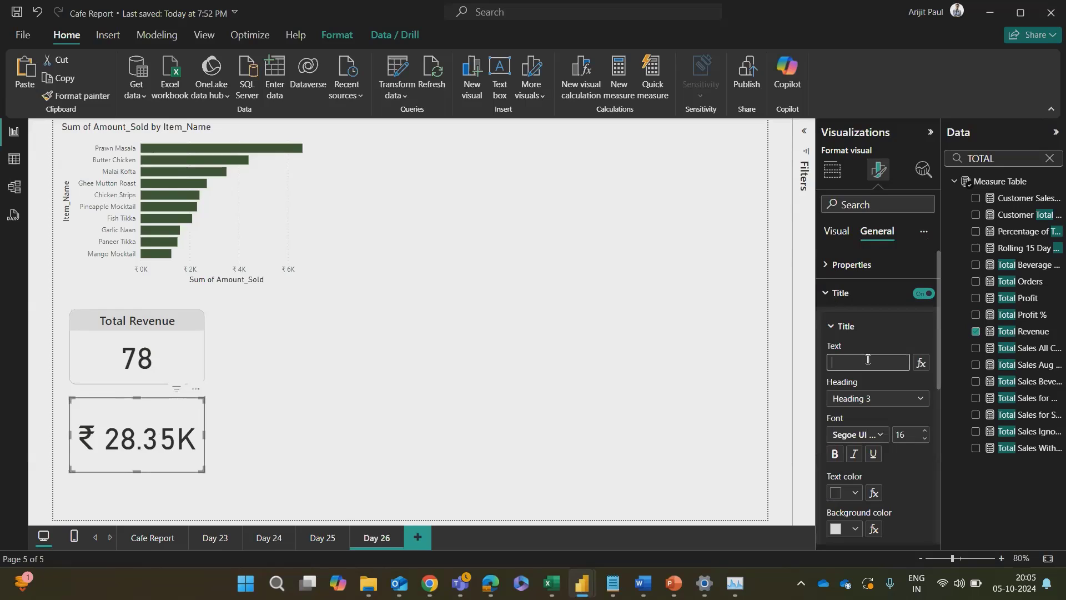
text(Total Revenue)
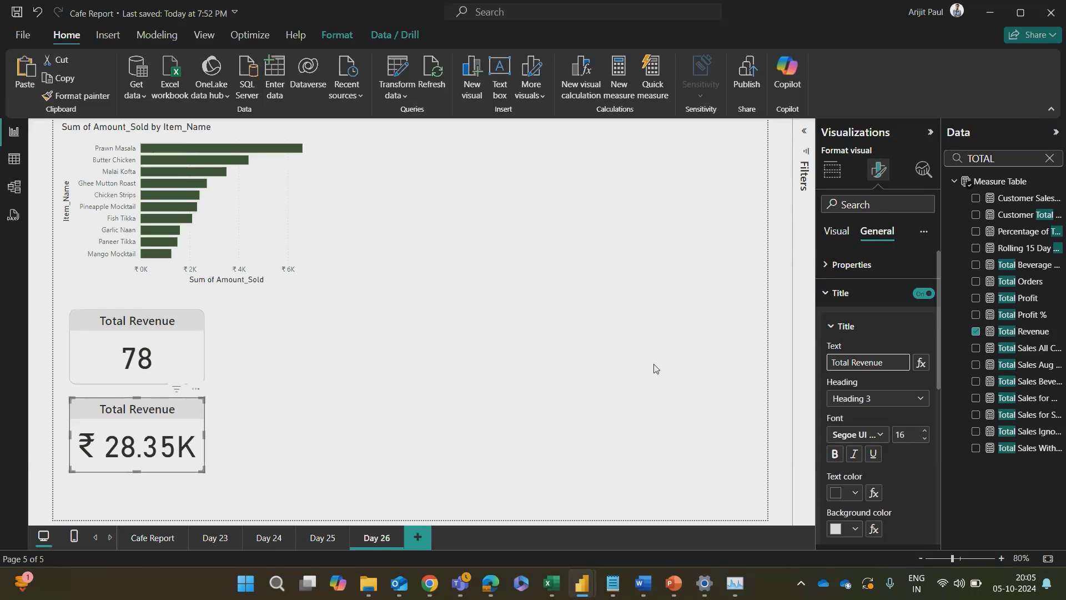
Step: Change the upper card's title text to Total Orders and deselect the card
click(147, 369)
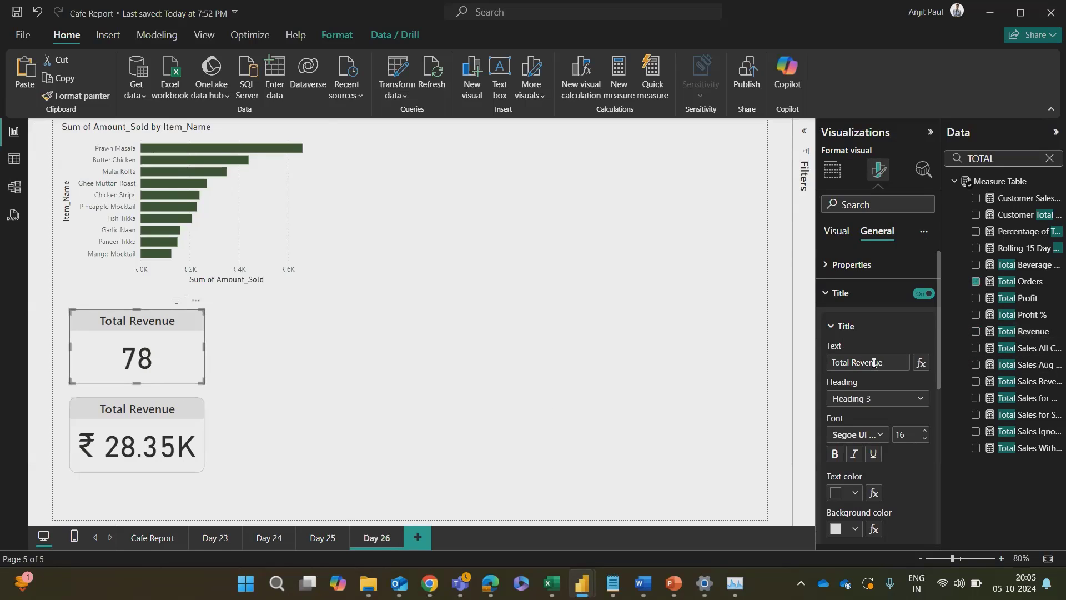
drag(852, 363, 910, 364)
text(Orders)
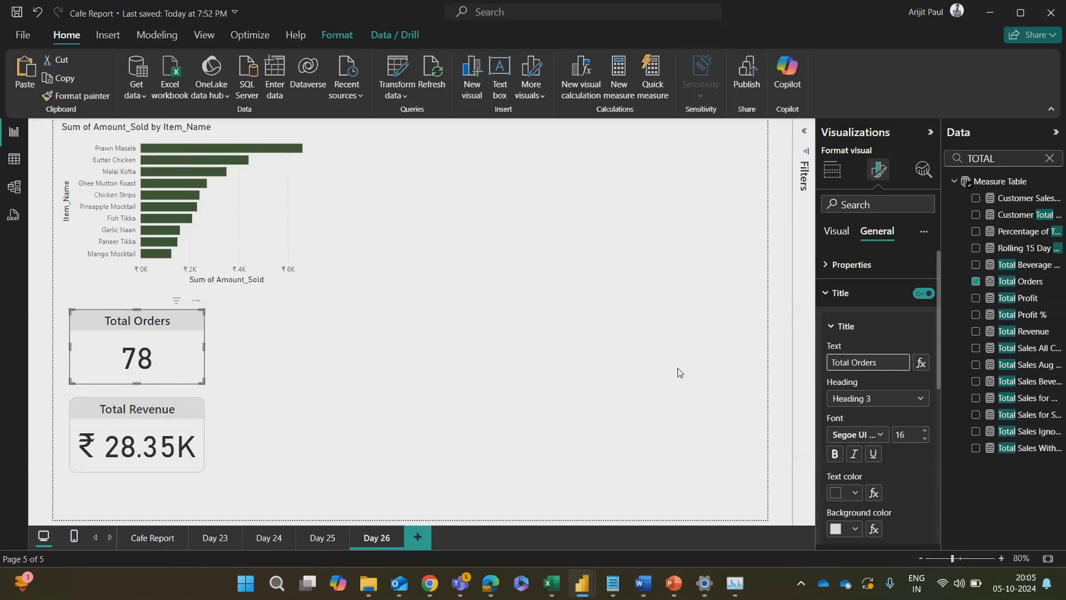
click(256, 383)
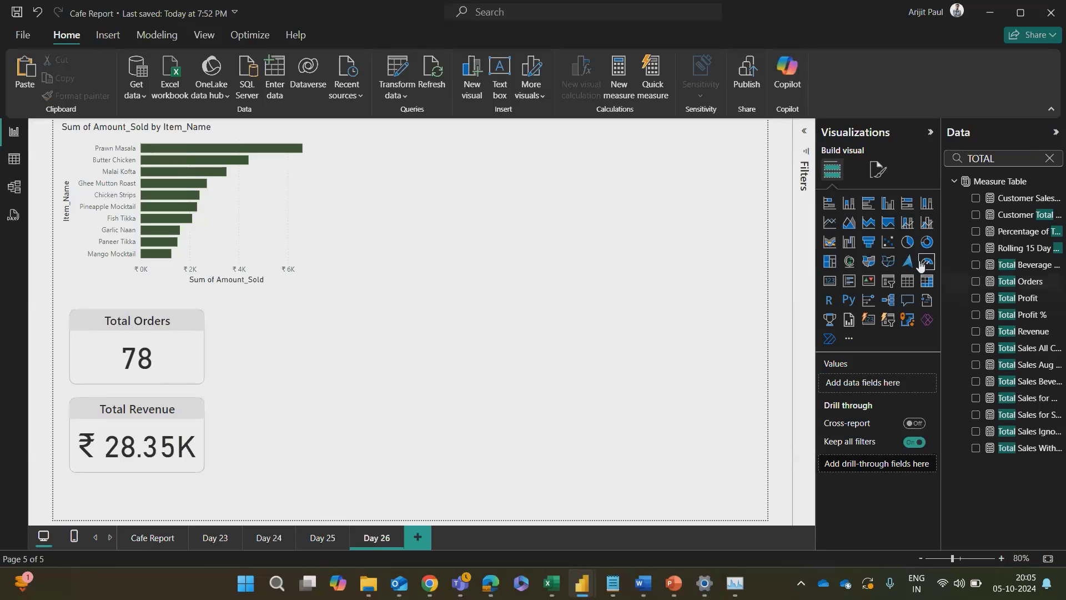
click(876, 280)
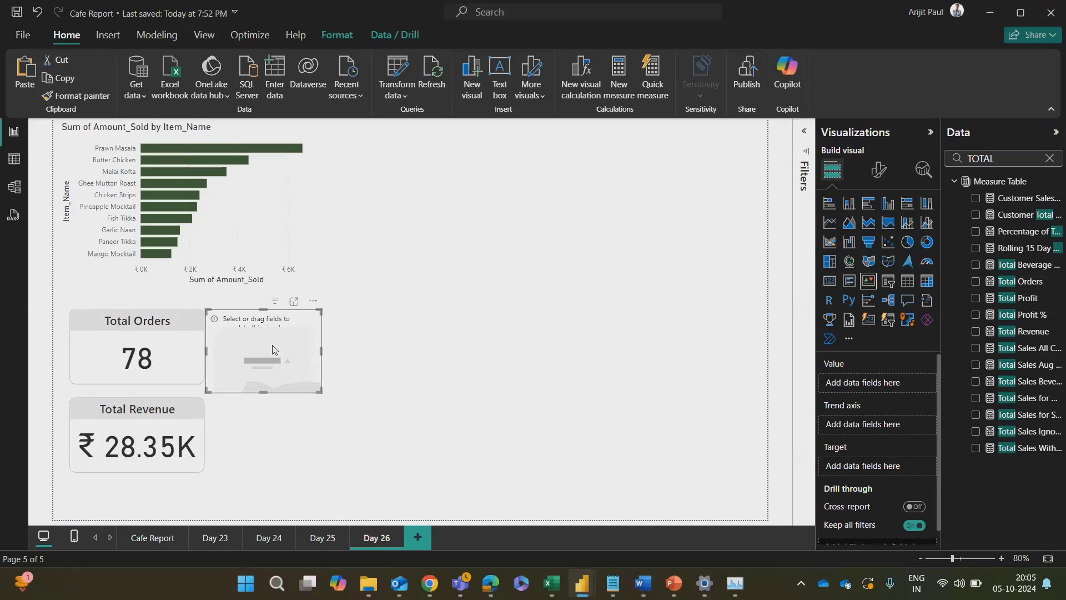
drag(274, 352, 293, 350)
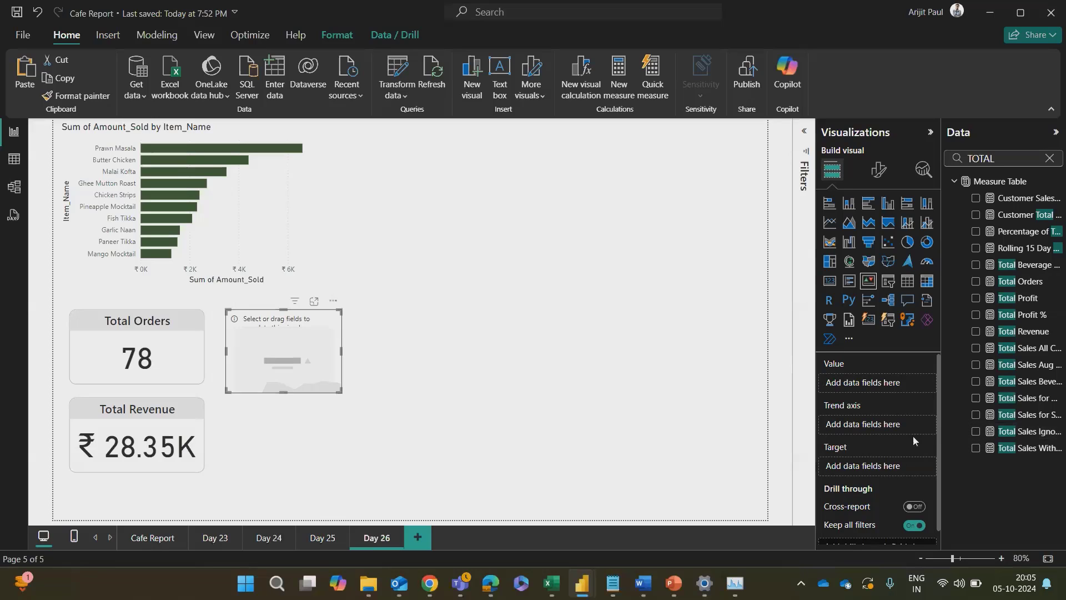
click(1049, 158)
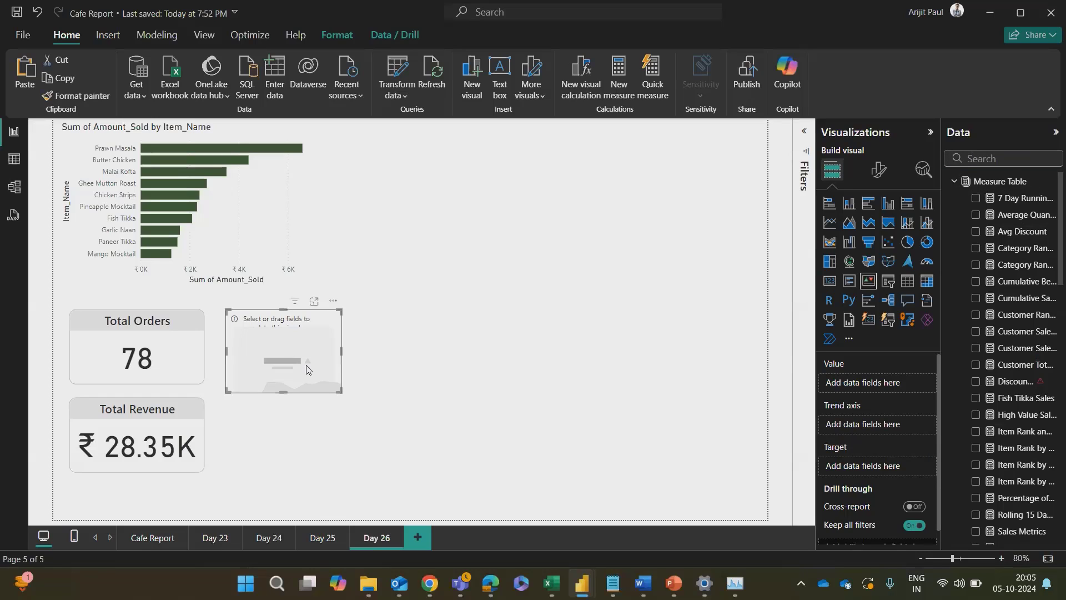
key(Delete)
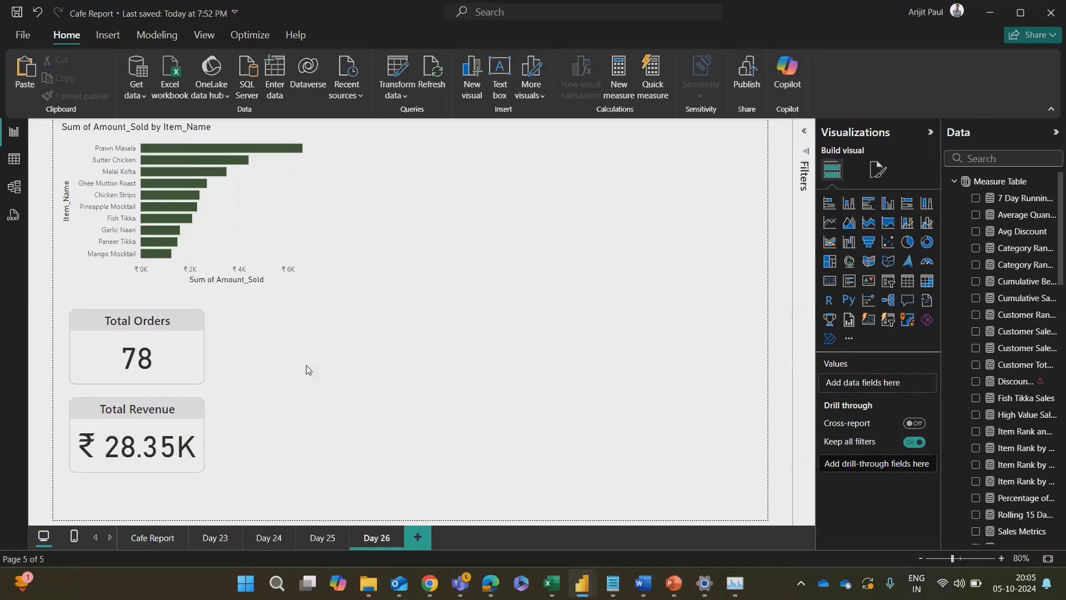
Step: Switch to Word and review the Day 26 outline on combo and area charts
key(alt+Tab)
key(alt+Tab)
key(Tab)
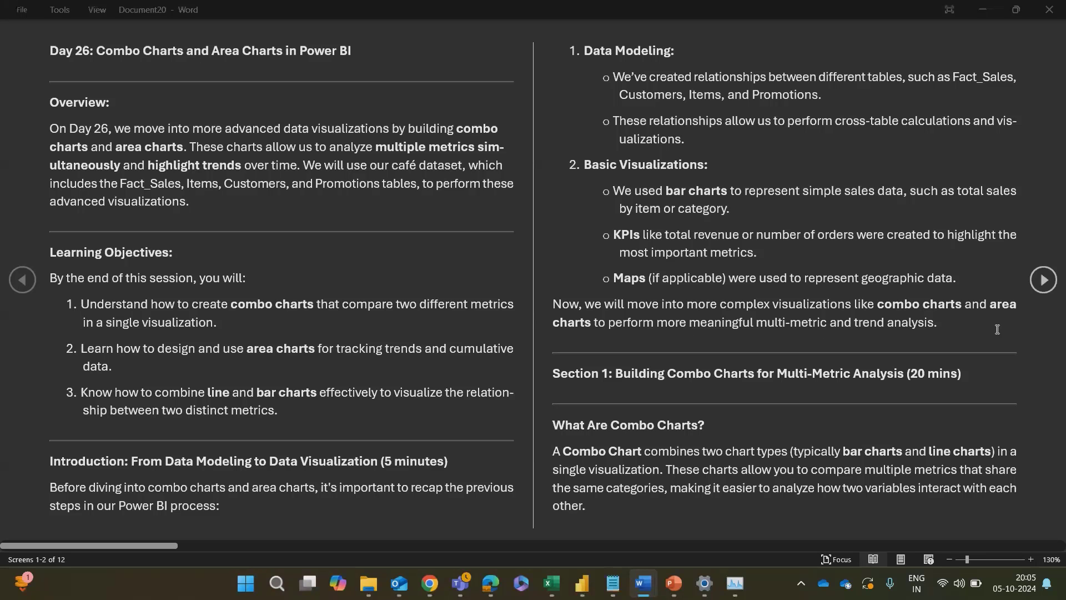
Step: Switch to the ChatGPT conversation in Chrome and look through it for the introduction to Power BI data visualization
key(alt+Tab)
key(alt+Tab)
key(alt+Tab)
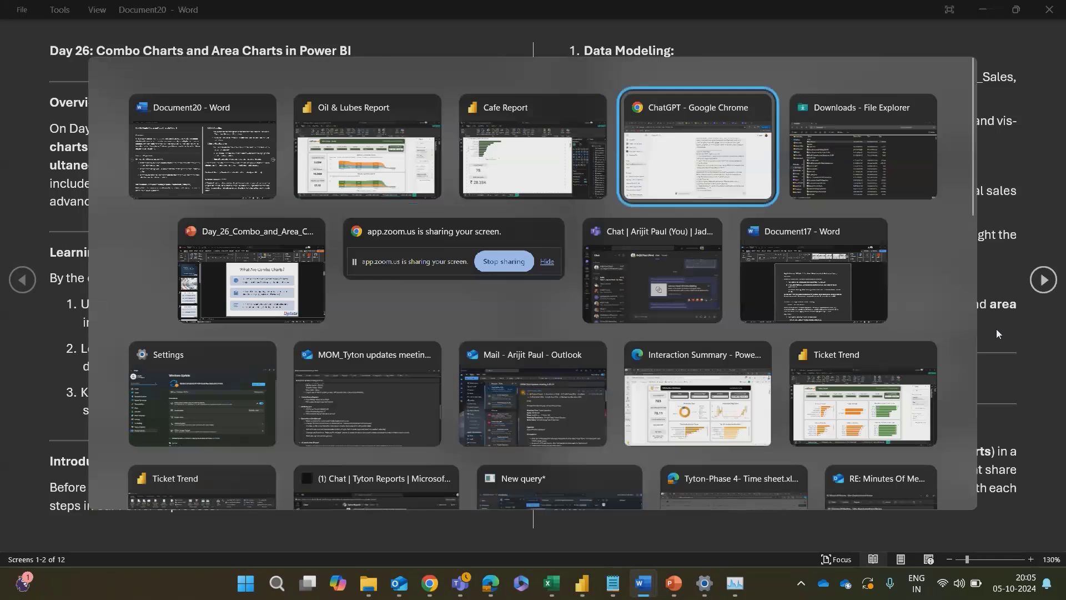
scroll(698, 382, down, 20)
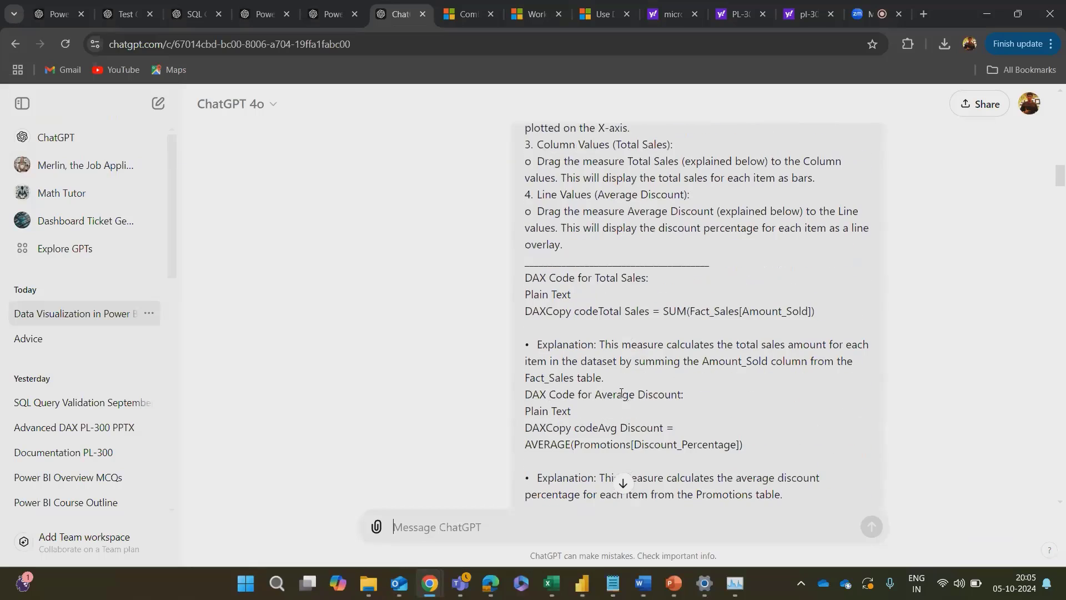
scroll(622, 392, down, 20)
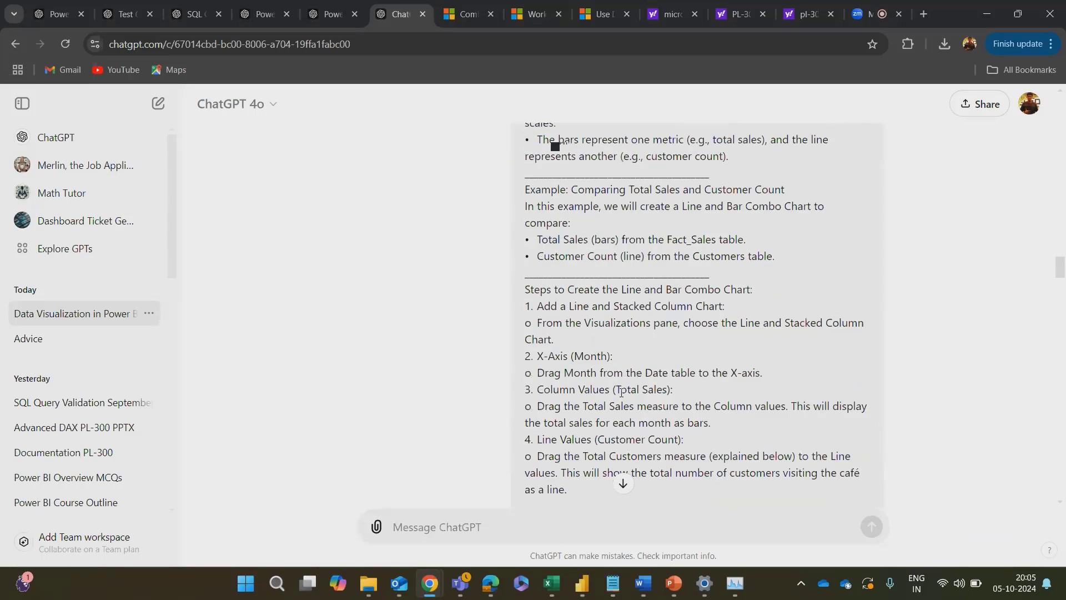
scroll(622, 392, down, 10)
scroll(622, 393, up, 4)
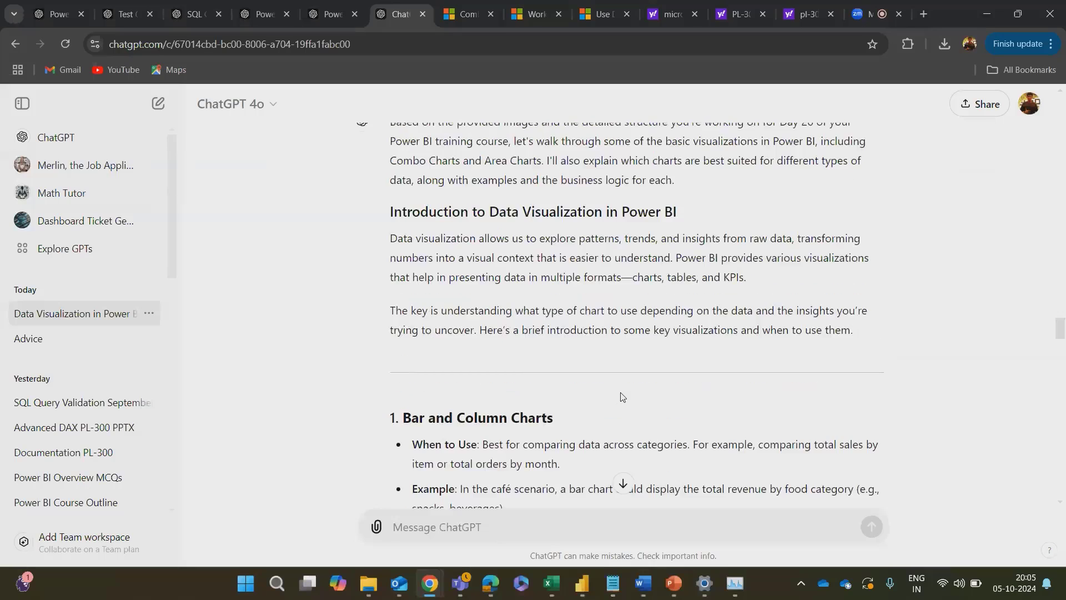
scroll(623, 396, down, 2)
scroll(622, 396, up, 5)
scroll(622, 396, down, 4)
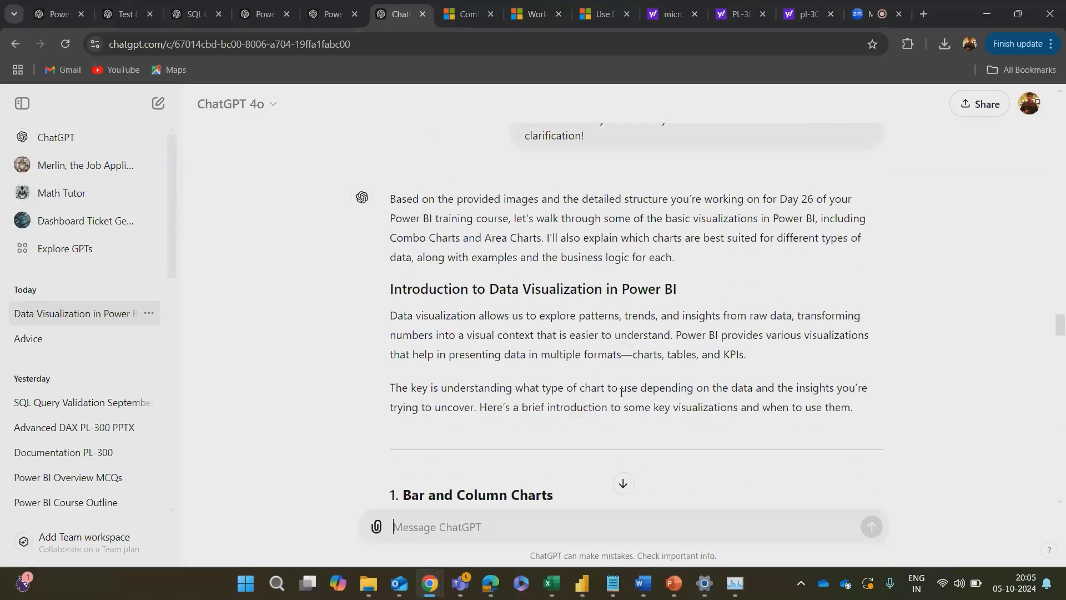
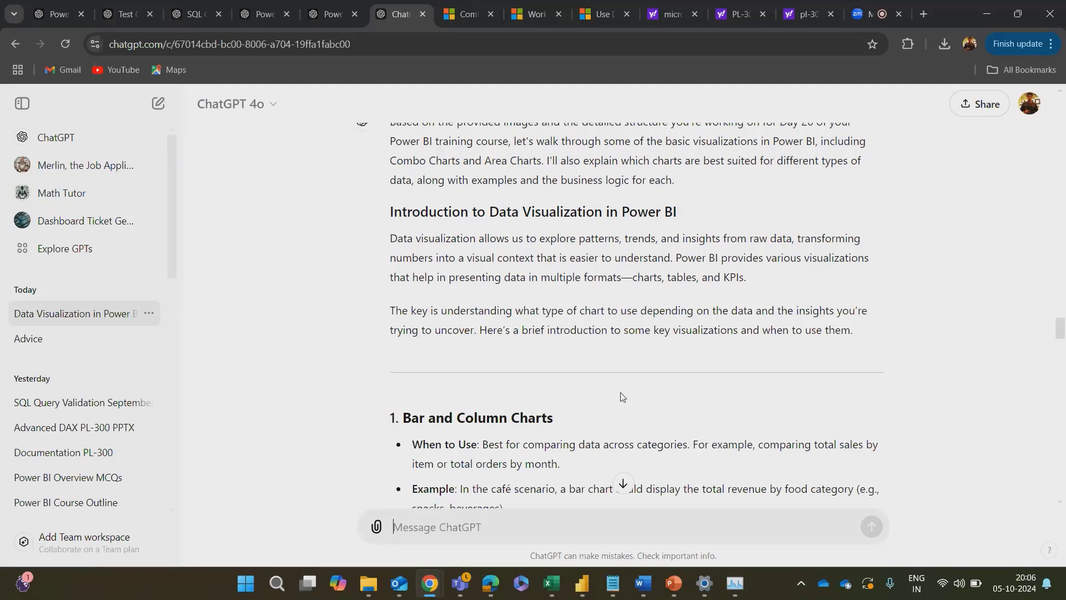
Step: Read the notes on bar, column and line charts, covering when to use each and how to create them
scroll(623, 397, down, 3)
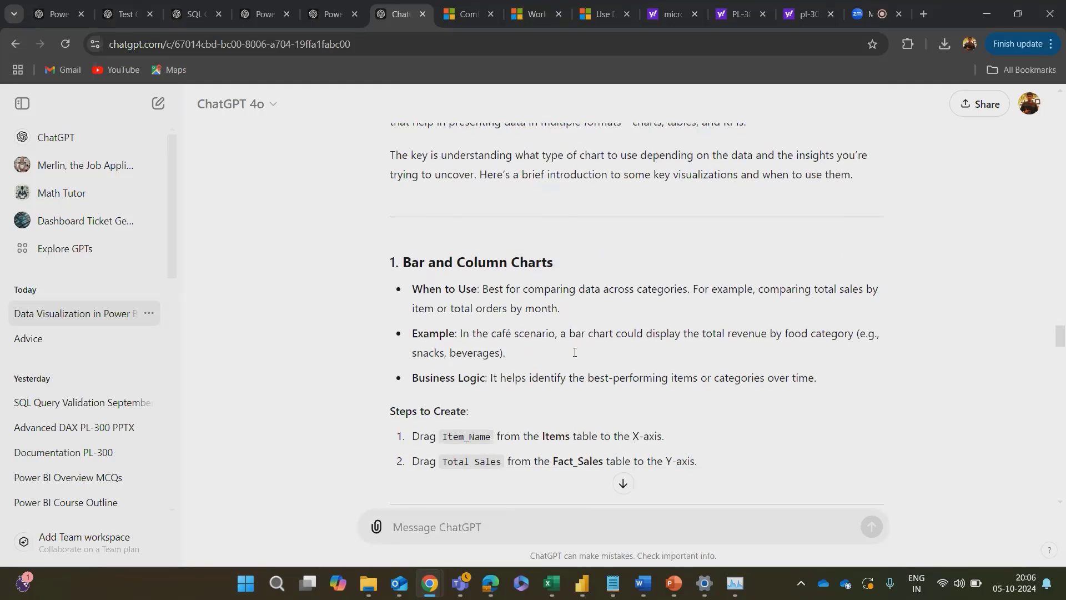
scroll(574, 352, down, 1)
scroll(534, 367, down, 1)
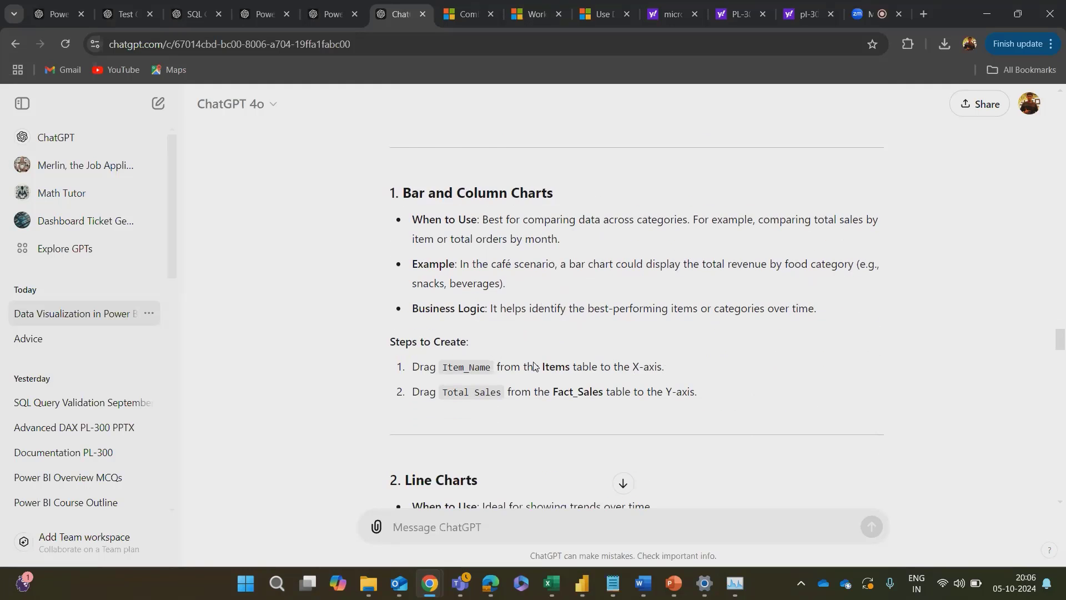
scroll(534, 366, down, 1)
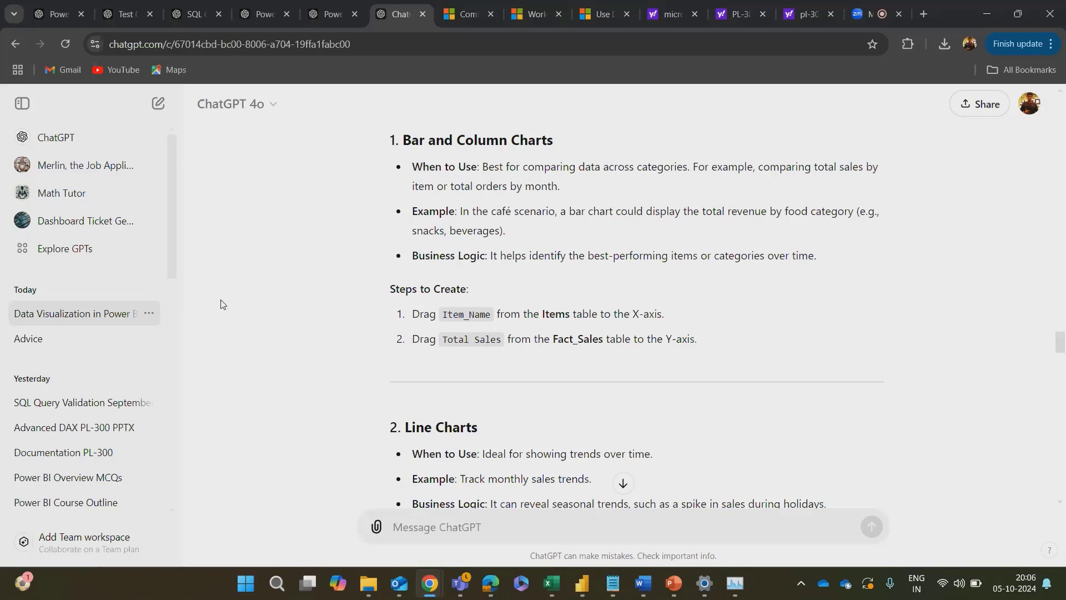
scroll(221, 304, down, 4)
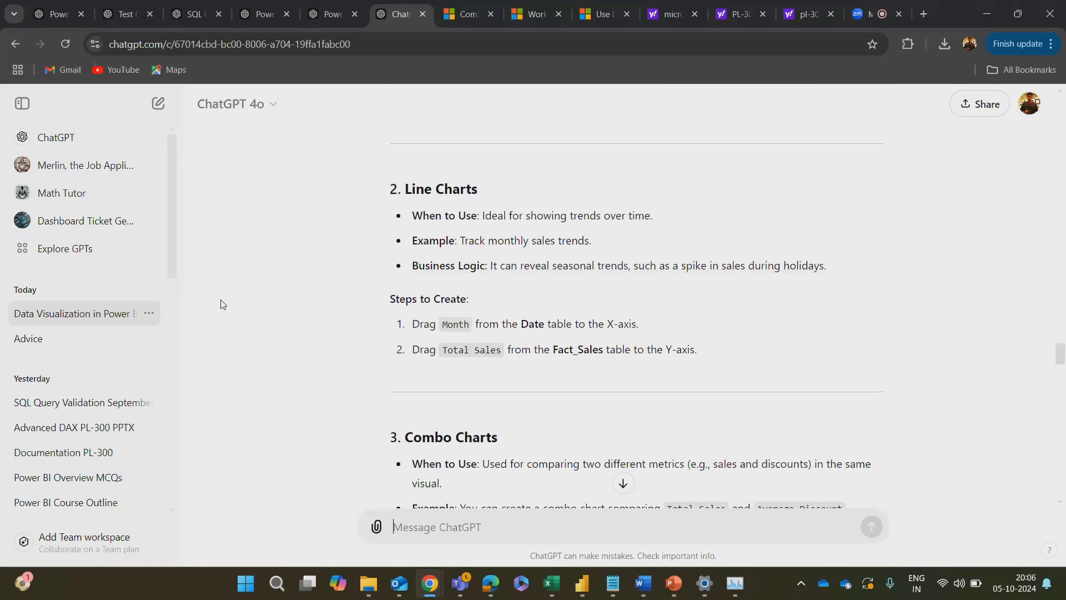
scroll(221, 305, up, 3)
scroll(221, 305, down, 1)
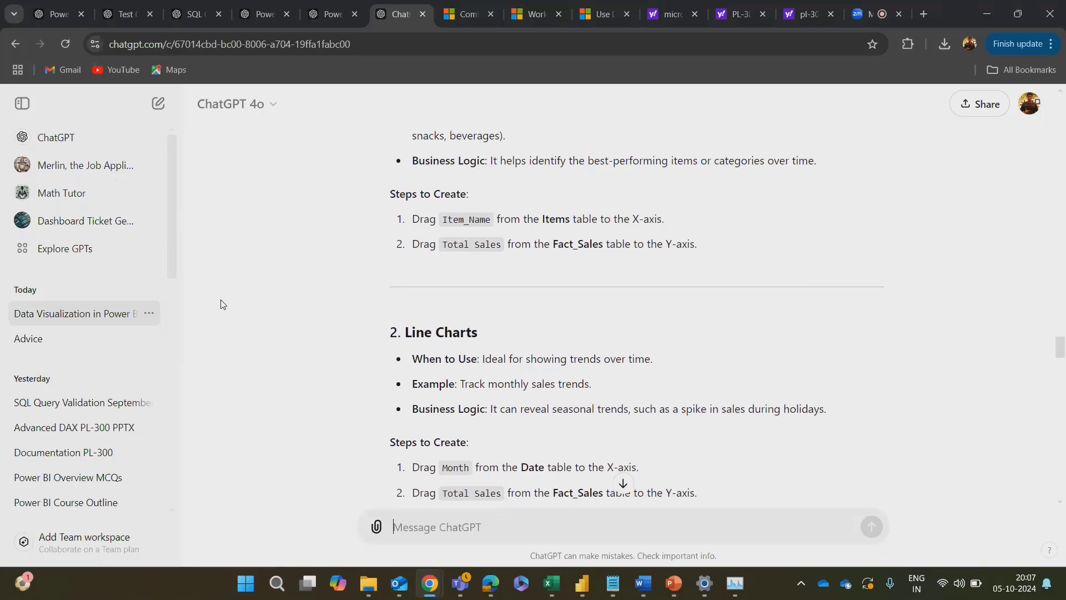
scroll(221, 304, down, 4)
scroll(221, 304, up, 1)
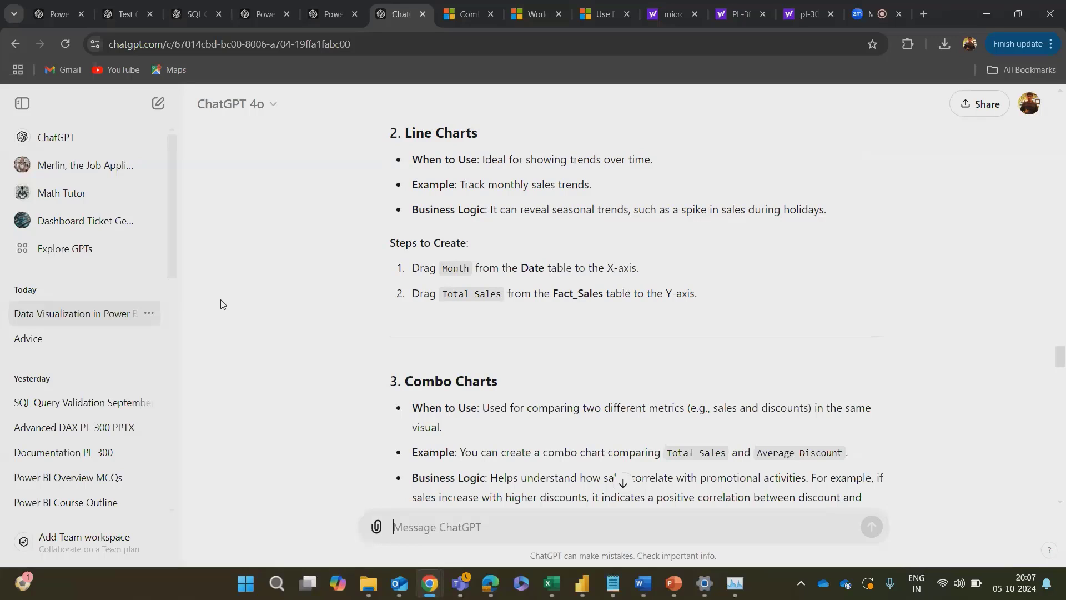
Step: Switch to the Cafe Report and duplicate the Amount_Sold by Item_Name bar chart, placing the copy beside the original
key(alt+Tab)
key(alt+Tab)
key(alt+Tab)
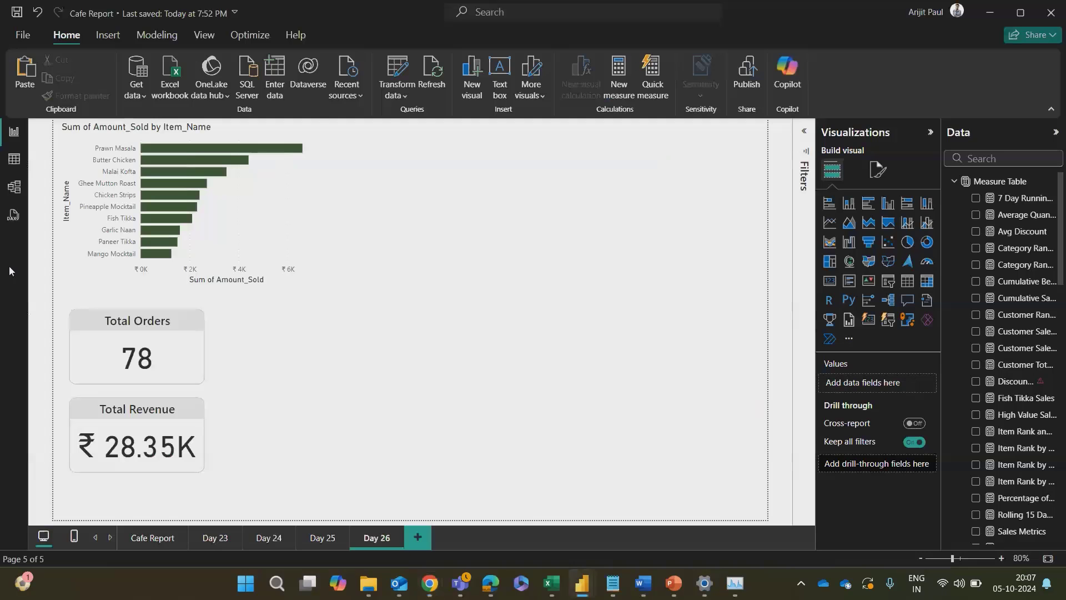
click(284, 211)
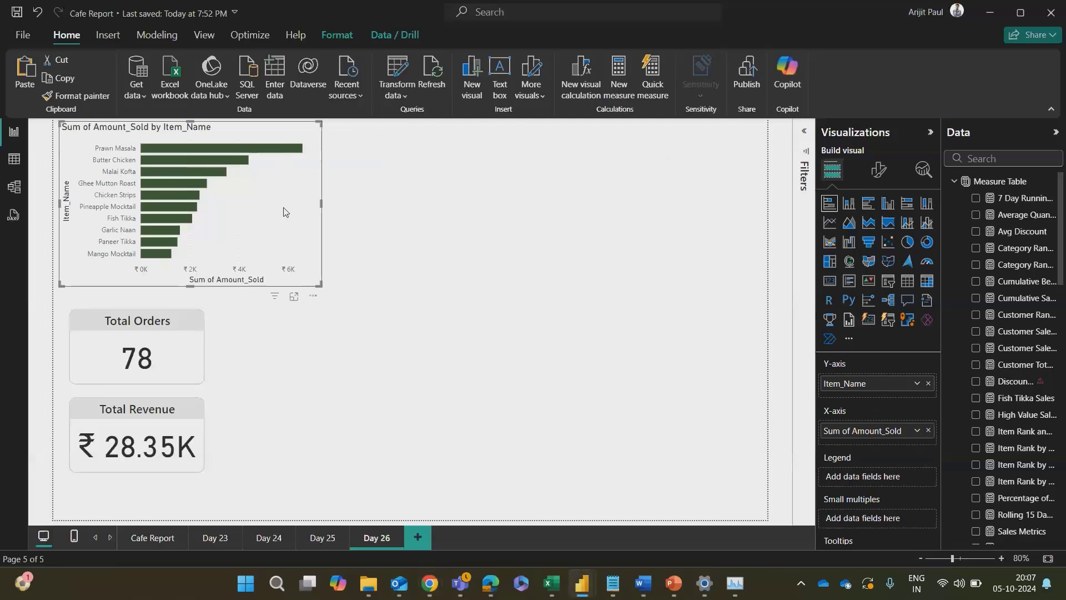
key(ctrl+c)
key(ctrl+v)
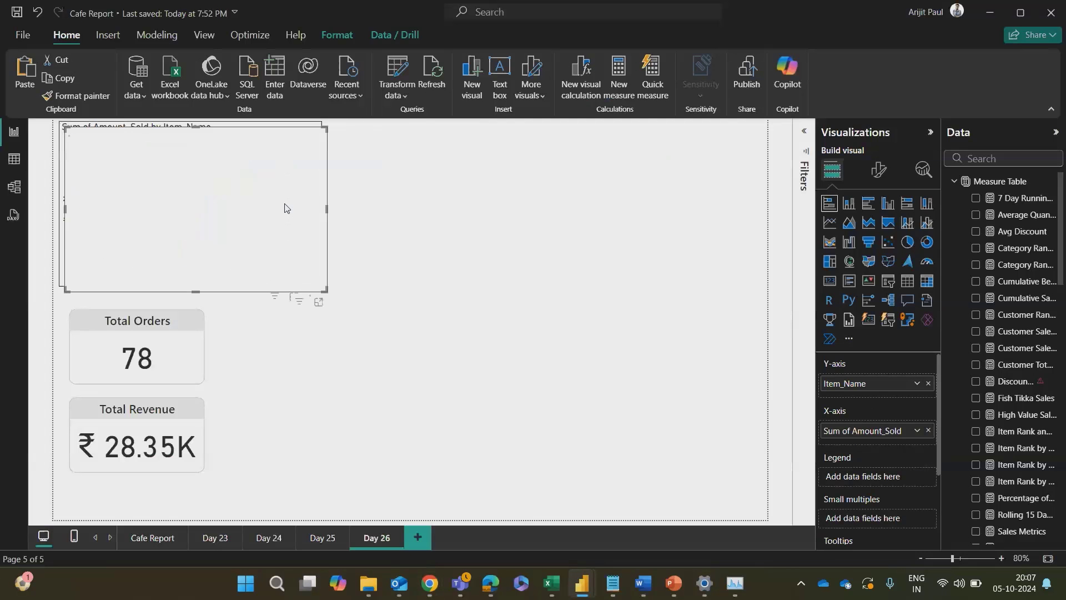
drag(288, 205, 625, 196)
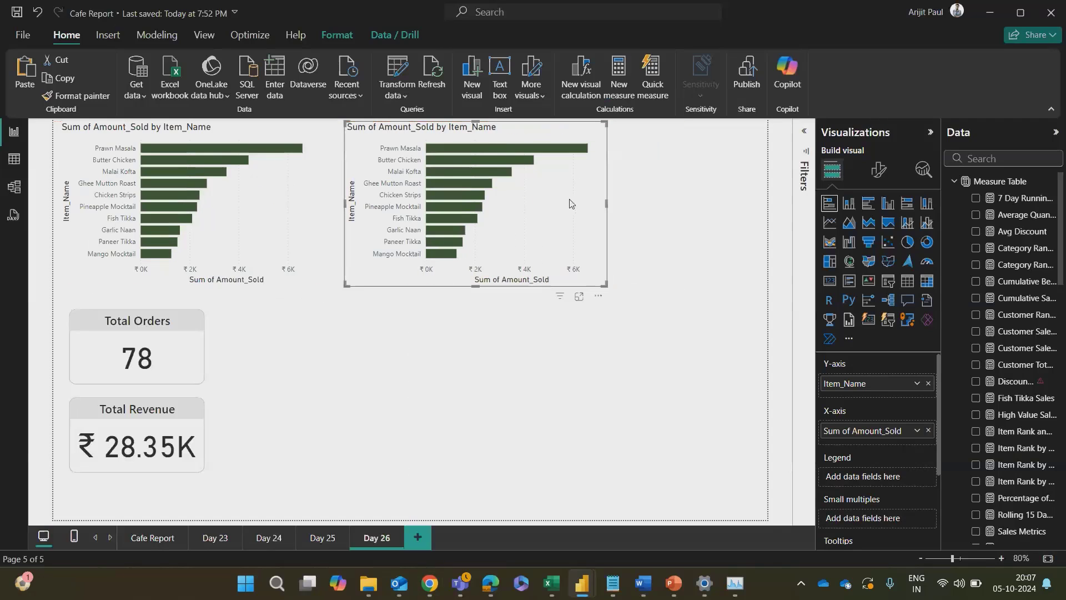
Step: Convert the copied bar chart to a line chart and replace Item_Name on its X-axis with Month from the Date table
click(829, 224)
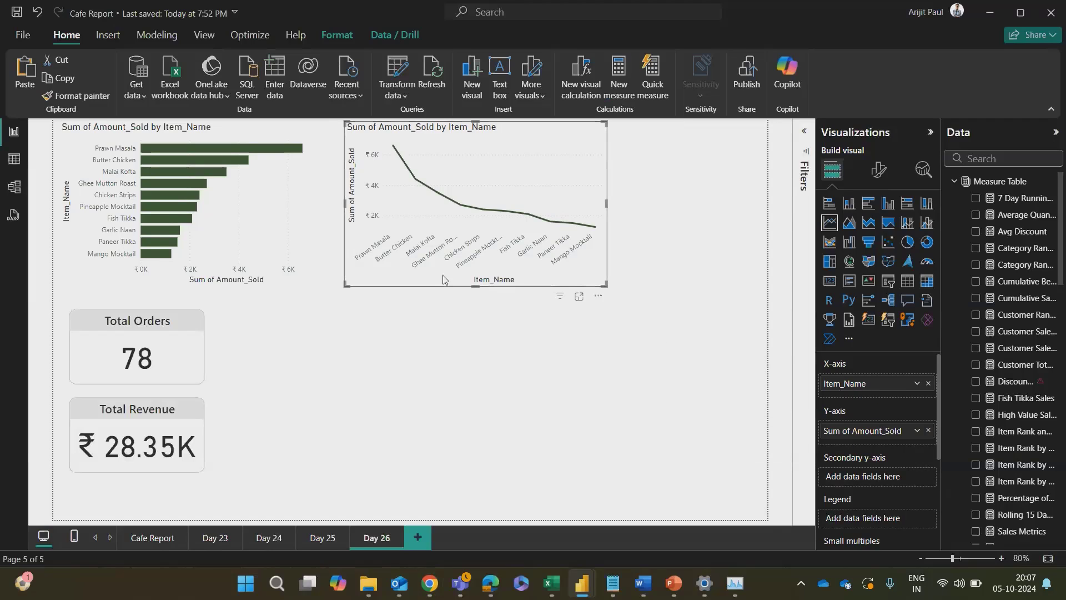
click(928, 385)
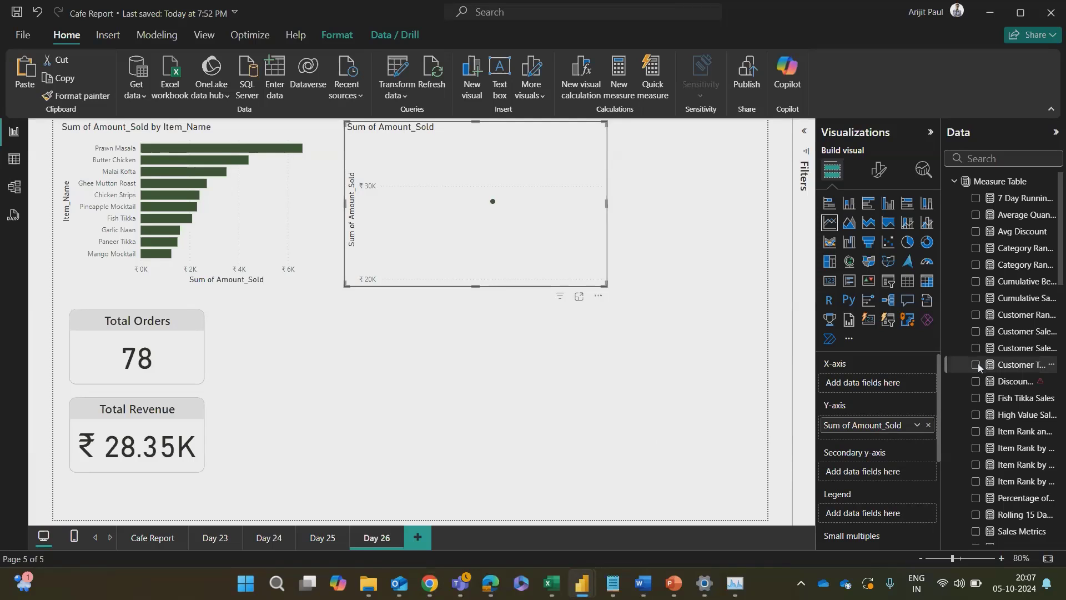
key(alt+Tab)
key(Escape)
scroll(1009, 449, down, 5)
scroll(1009, 449, down, 10)
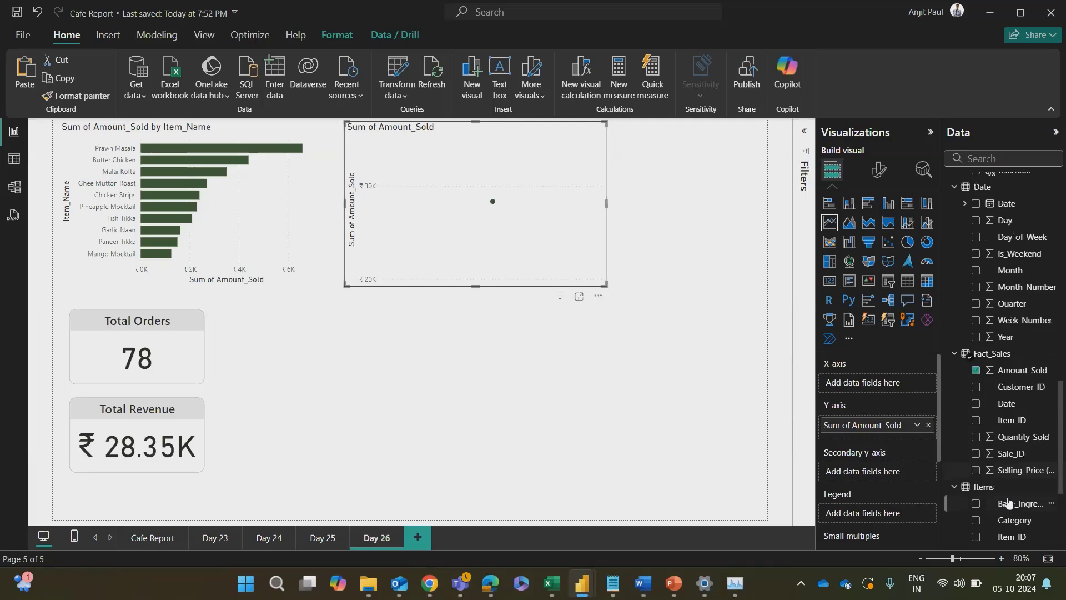
scroll(990, 369, up, 3)
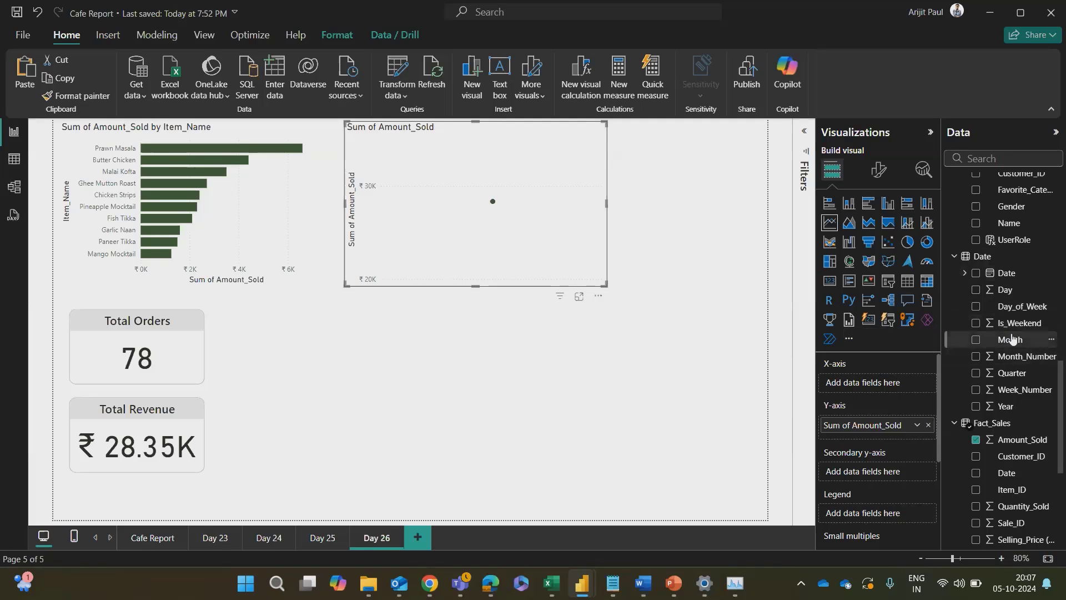
drag(1008, 341, 894, 383)
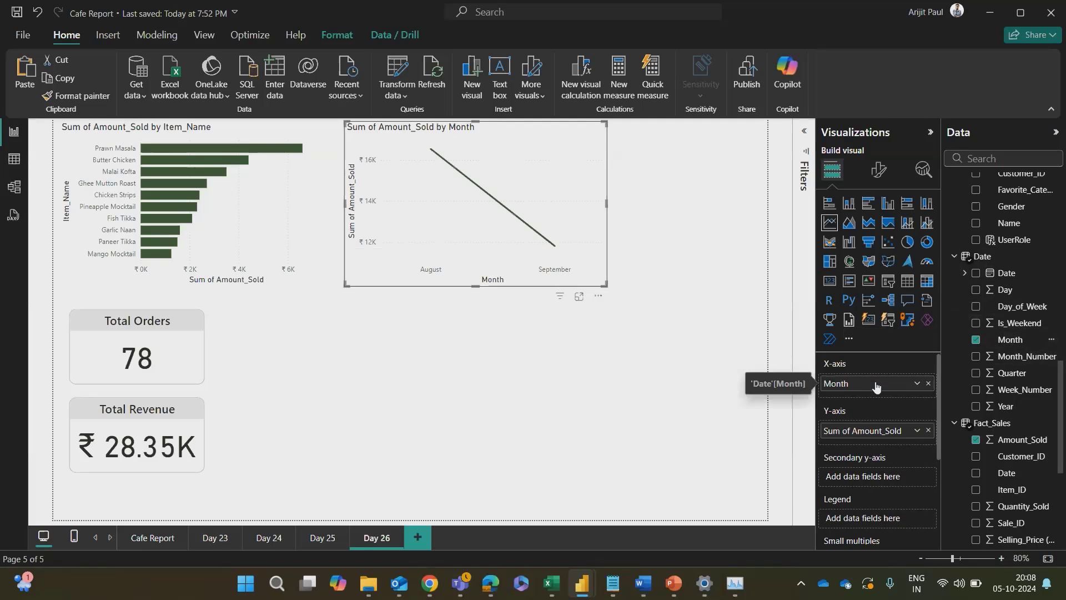
Step: Replace Month on the line chart's X-axis with the Date hierarchy from the Date table and widen the chart
click(928, 384)
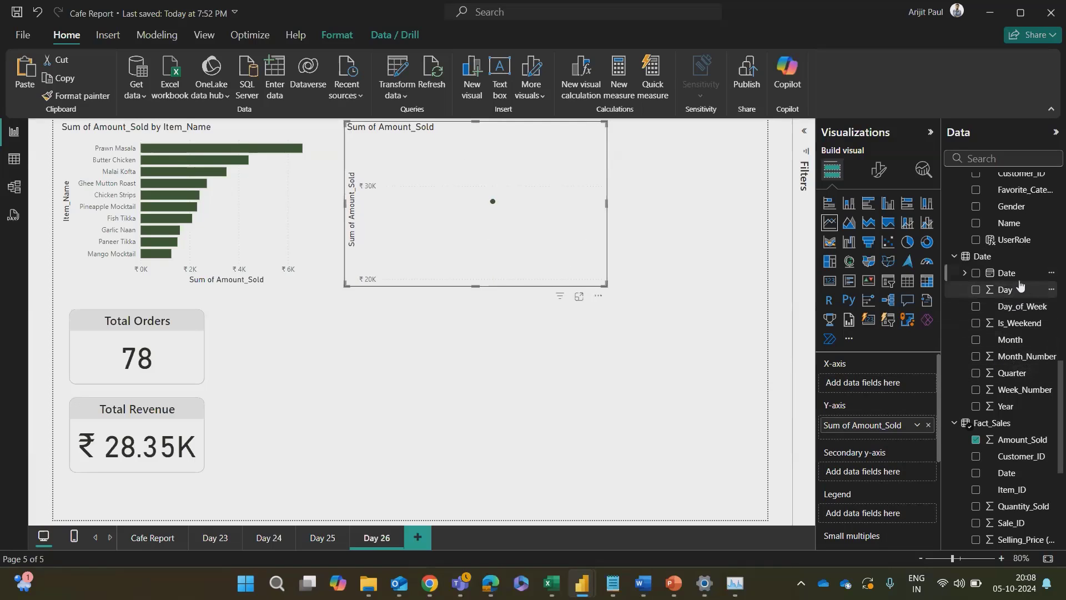
drag(1007, 272, 899, 396)
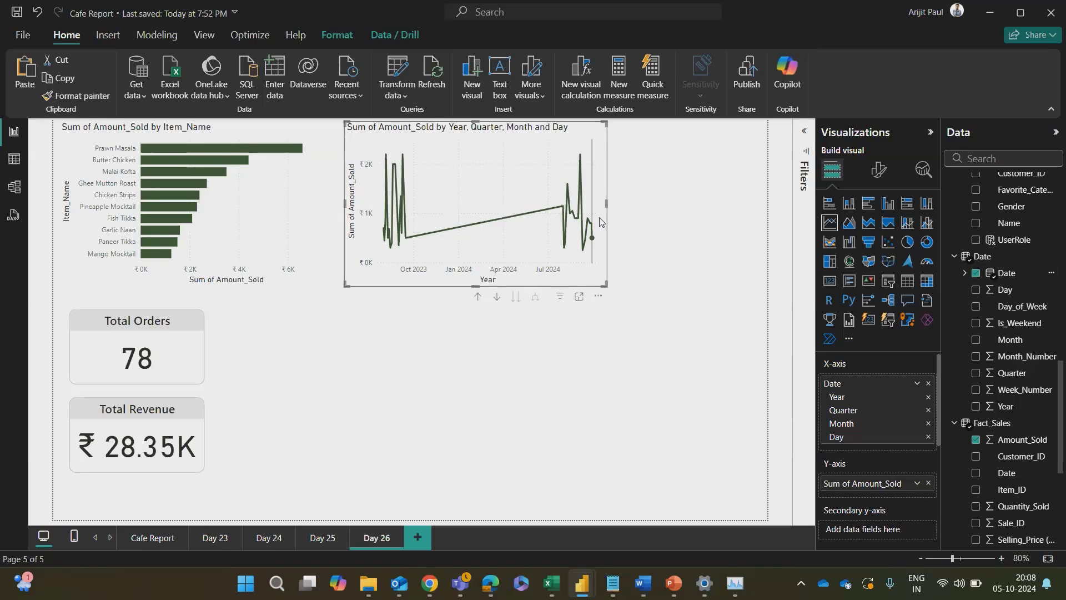
drag(610, 205, 647, 207)
scroll(863, 455, down, 2)
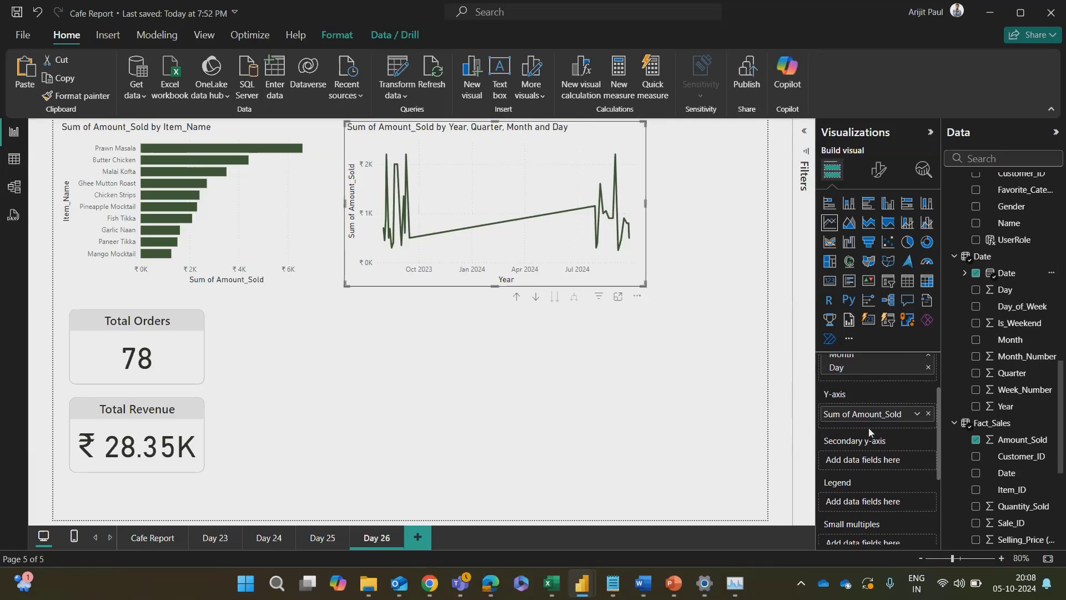
scroll(872, 443, down, 2)
scroll(871, 443, up, 5)
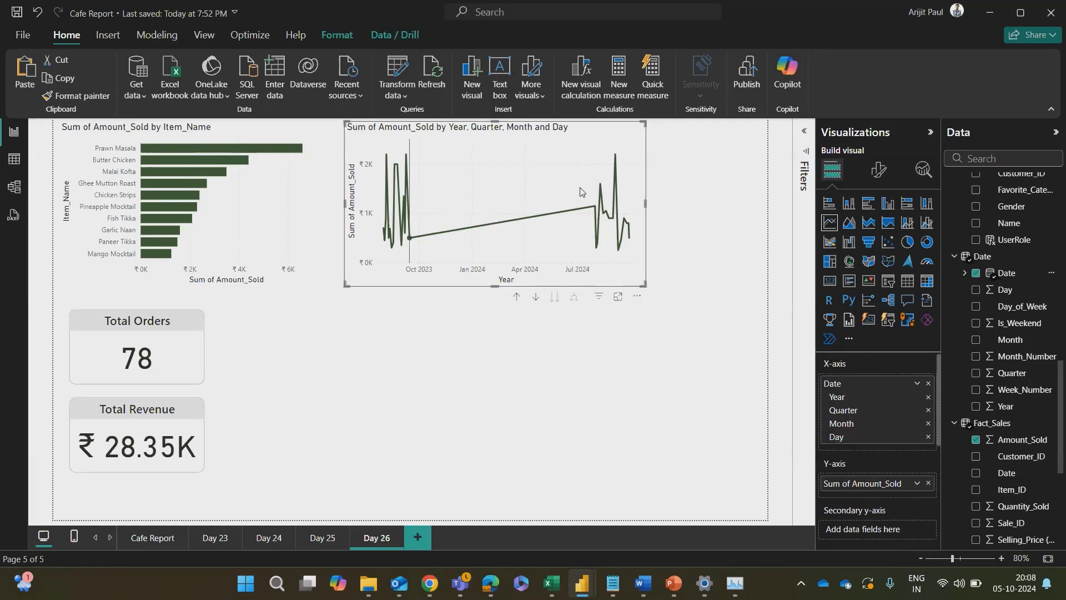
Step: Resize the line chart from both sides, leaving gaps to the bar chart and the page edge, and deselect it
drag(646, 204, 767, 203)
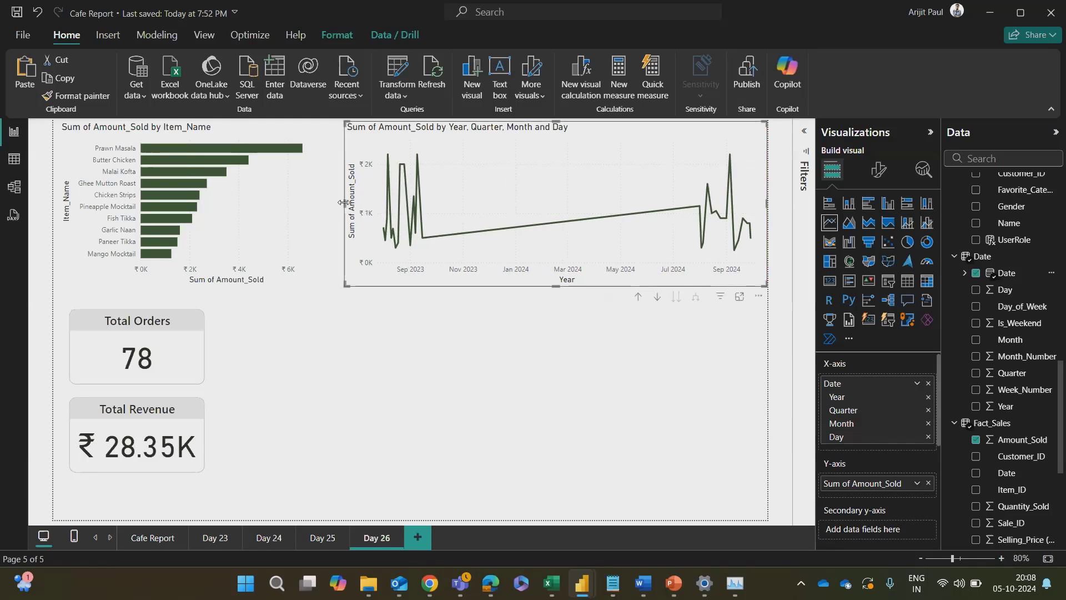
drag(345, 203, 394, 210)
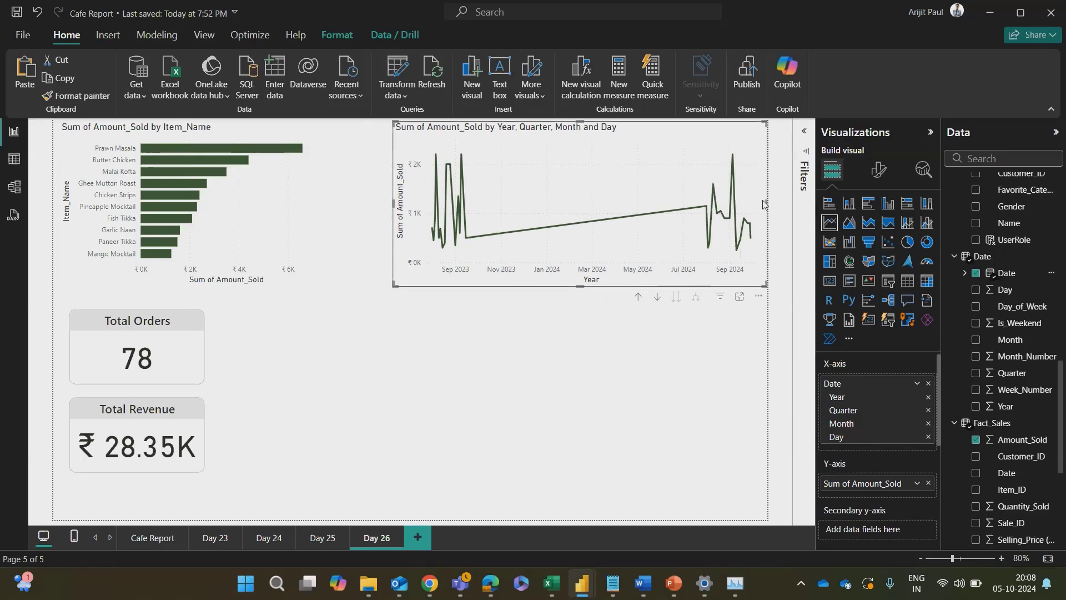
drag(766, 203, 702, 204)
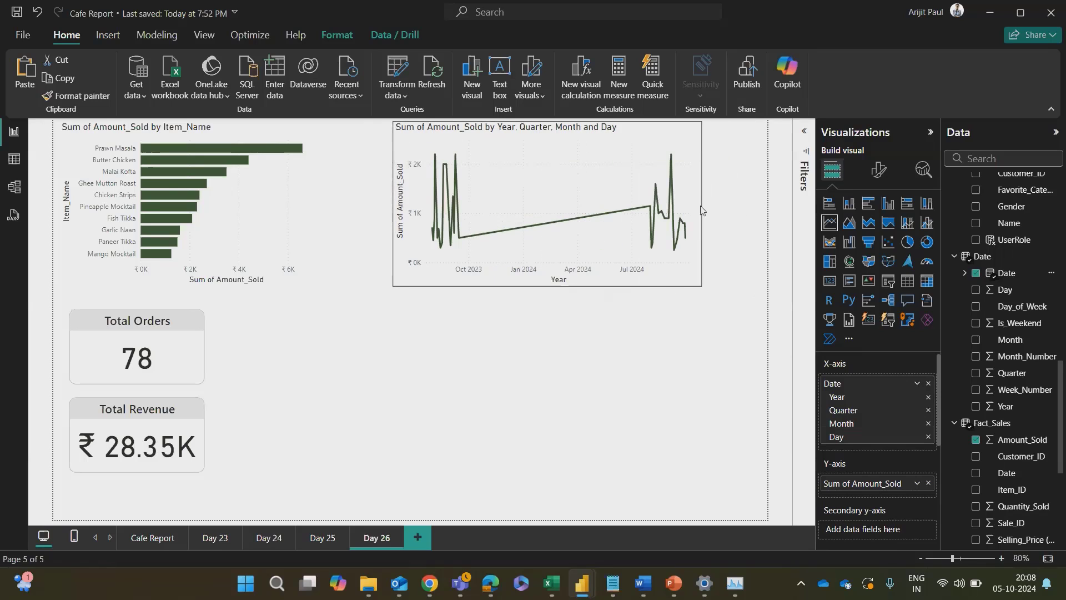
scroll(1036, 439, down, 5)
scroll(1039, 436, up, 4)
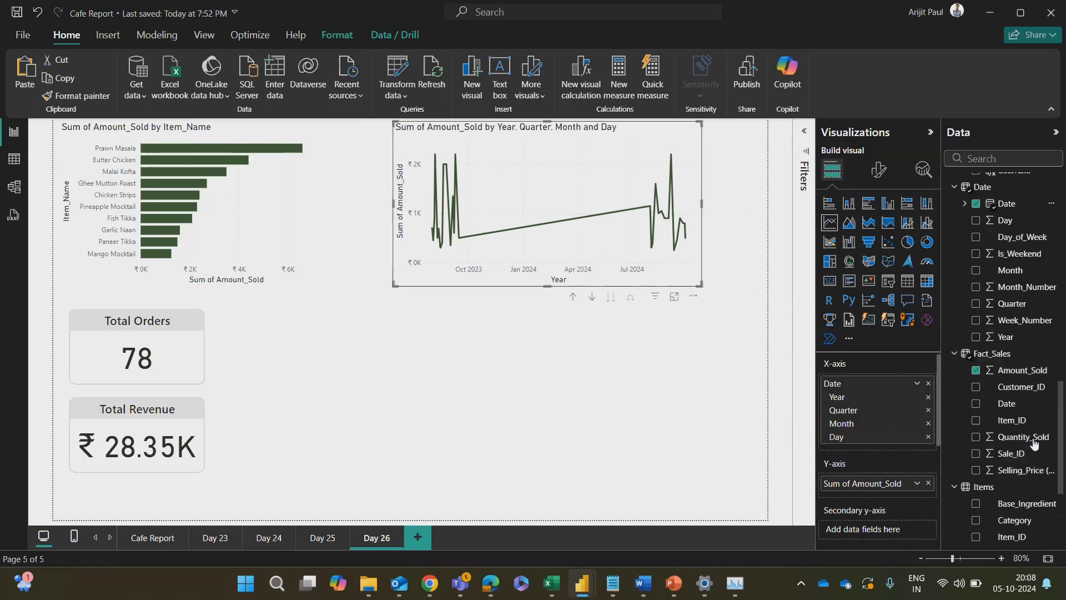
mouse_move(577, 245)
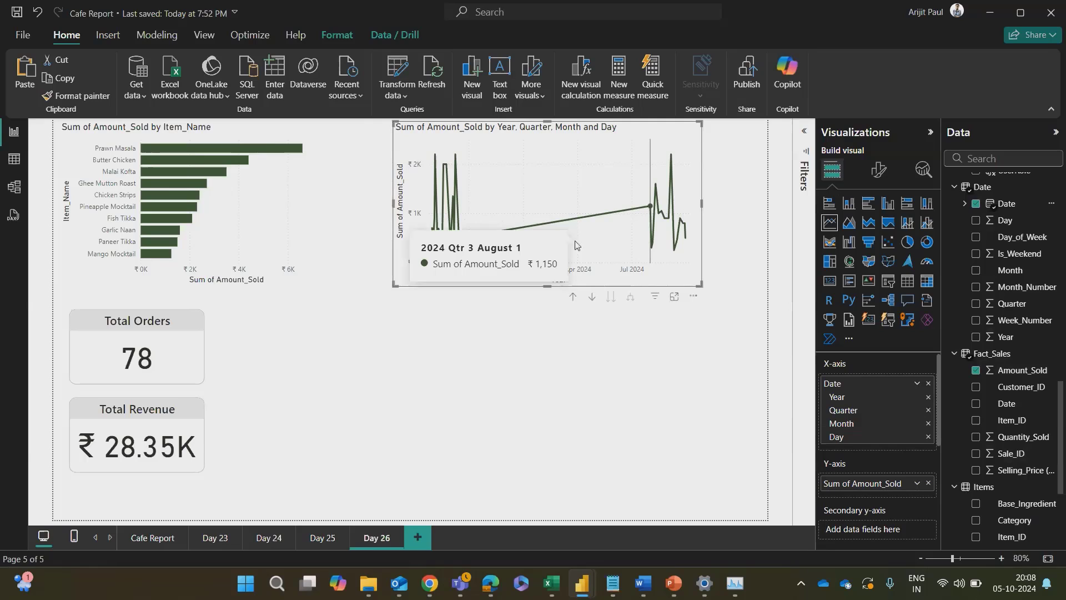
click(573, 362)
Step: Switch to the Oil & Lubes Report, look at the Gallon Trends charts, and return to the Cafe Report
mouse_move(582, 594)
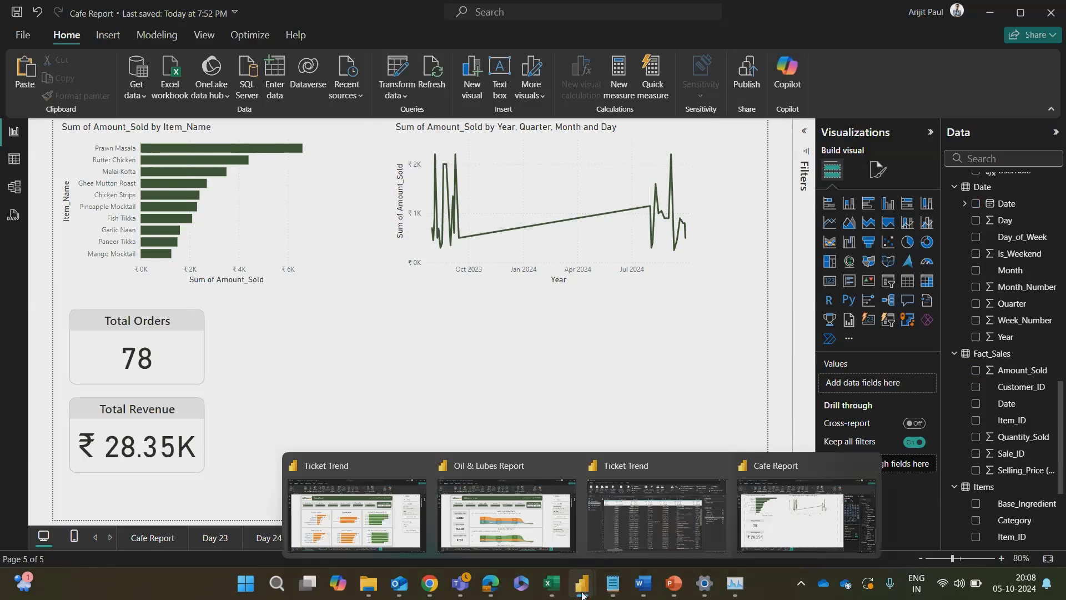
click(504, 526)
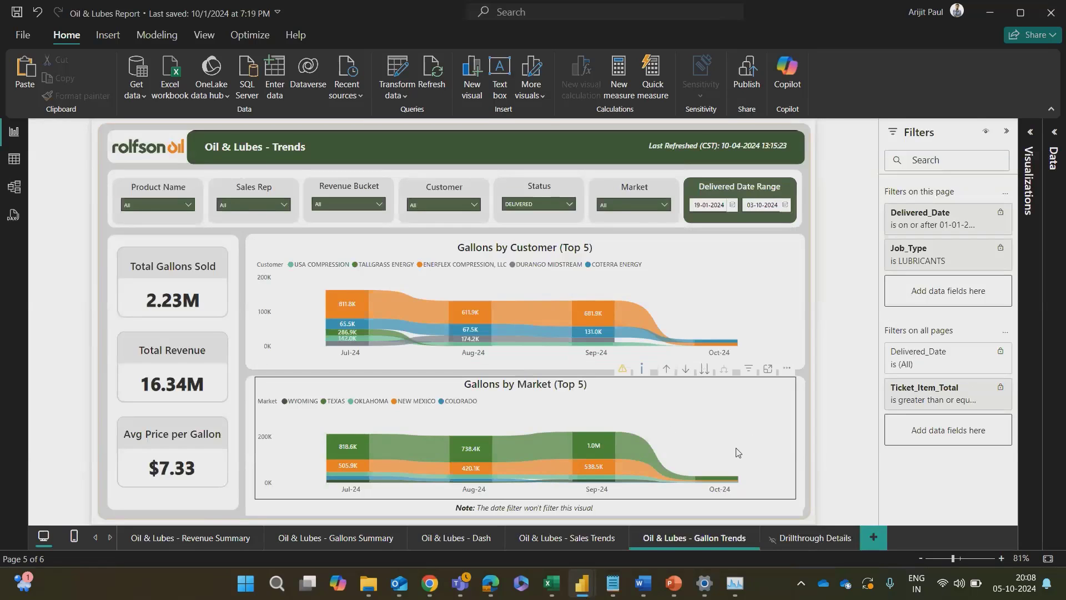
key(alt+Tab)
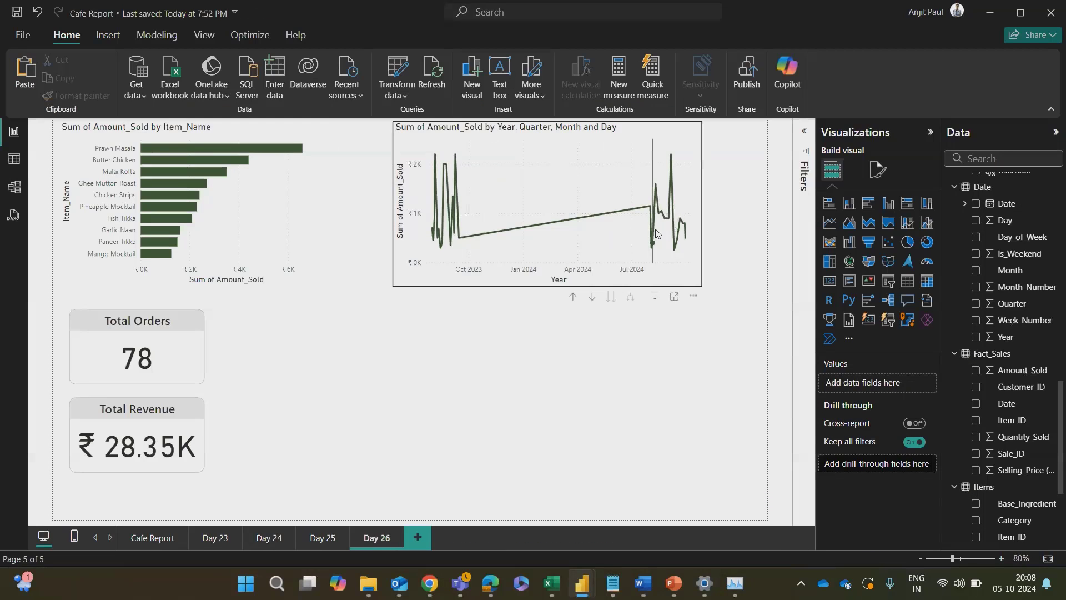
Step: Switch to the ChatGPT notes in Chrome and read the Combo Charts and Area Charts sections
key(alt+Tab)
key(Tab)
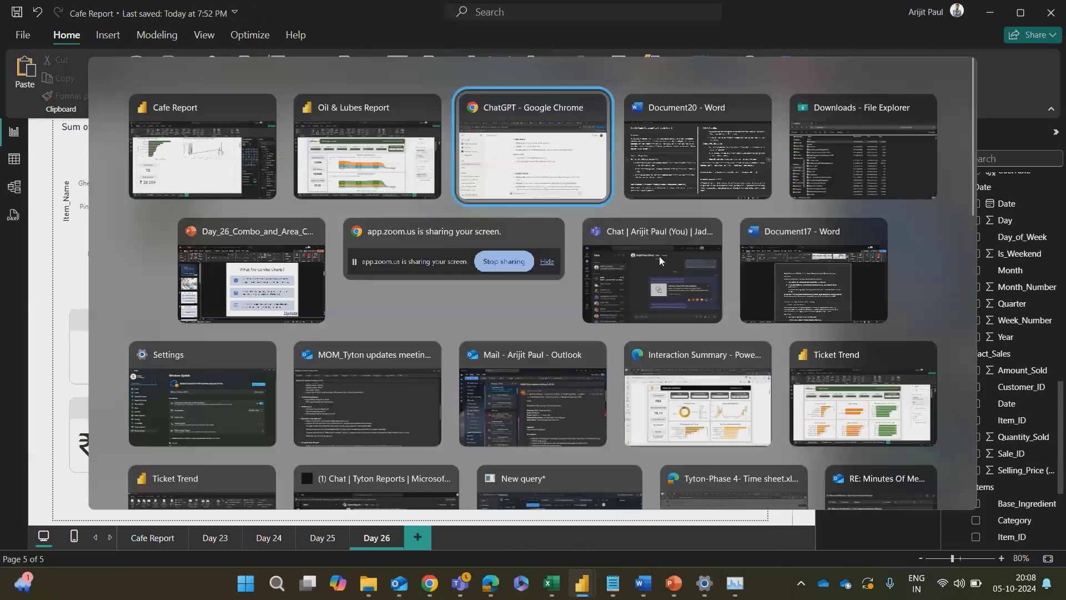
scroll(544, 288, down, 4)
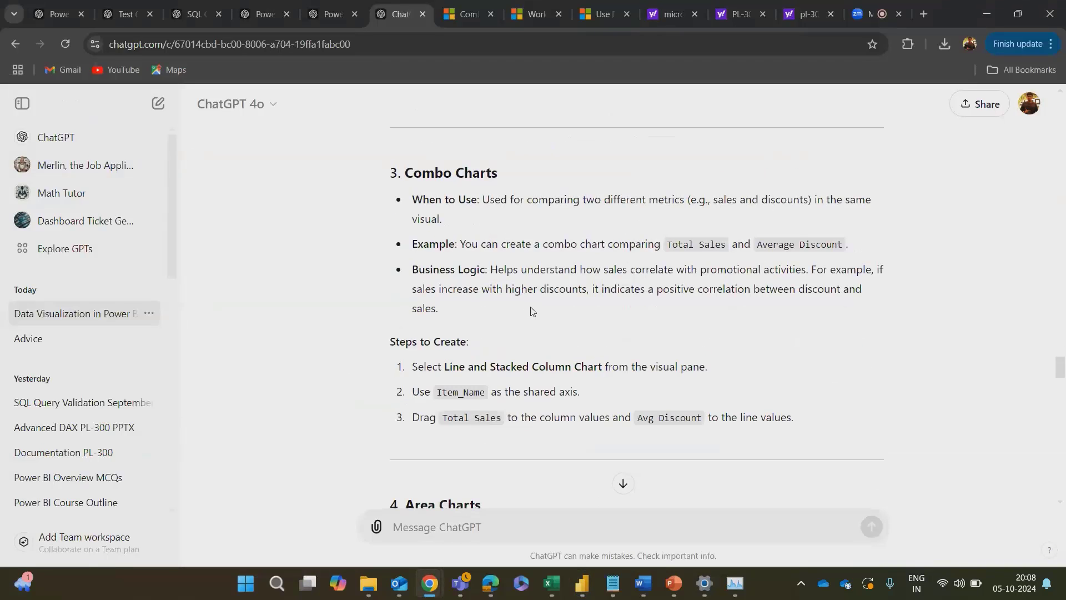
scroll(452, 332, down, 2)
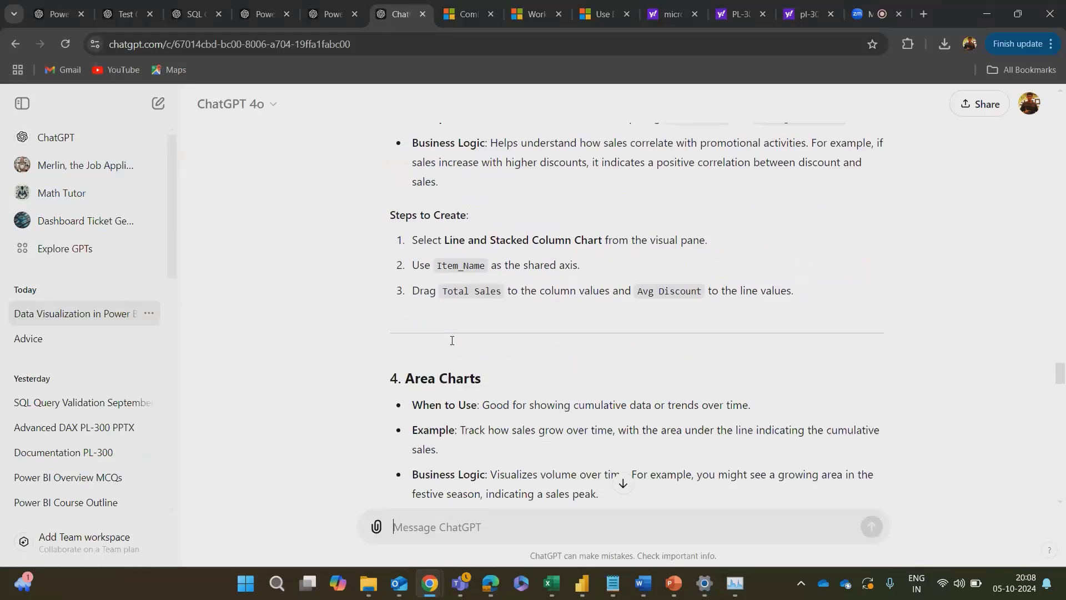
scroll(570, 264, up, 2)
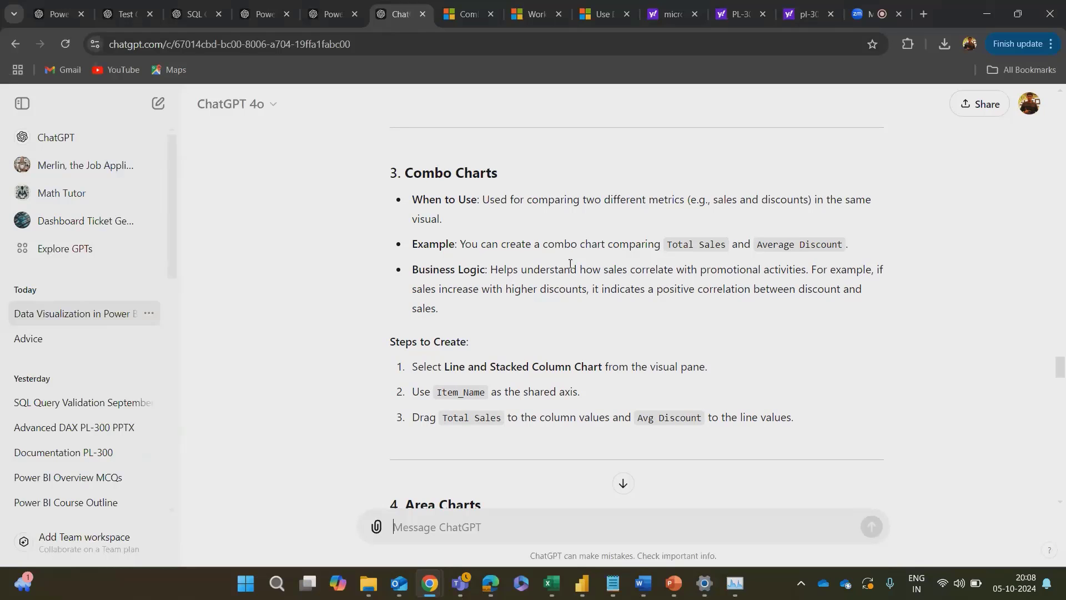
Step: Switch to the Day 26 Word document and review the combo chart creation steps and DAX measures for Total Sales and Average Discount
key(alt+Tab)
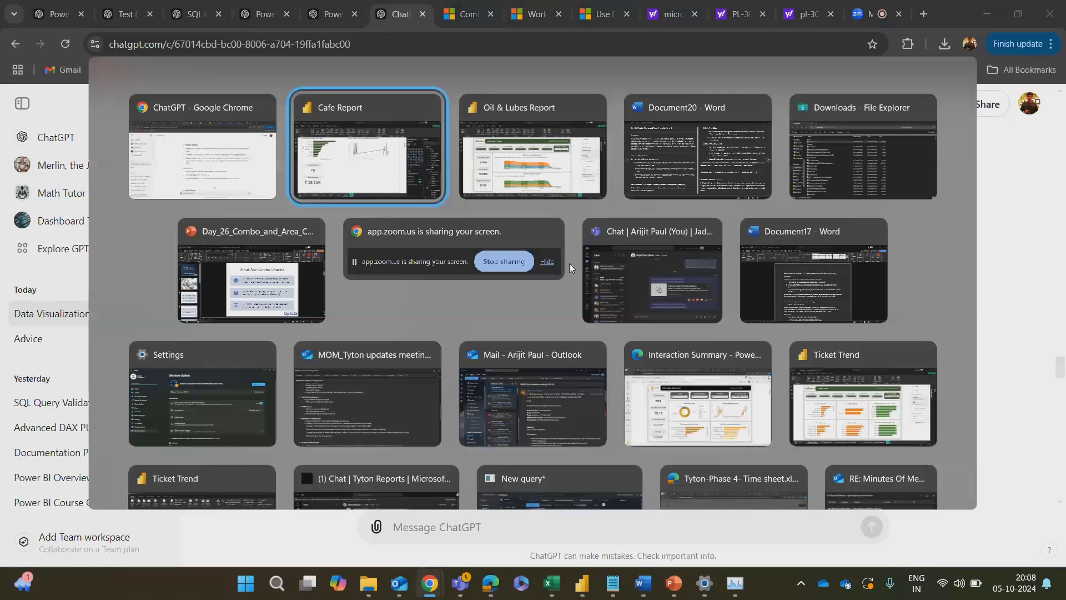
key(alt+Tab)
key(alt+Tab)
key(Escape)
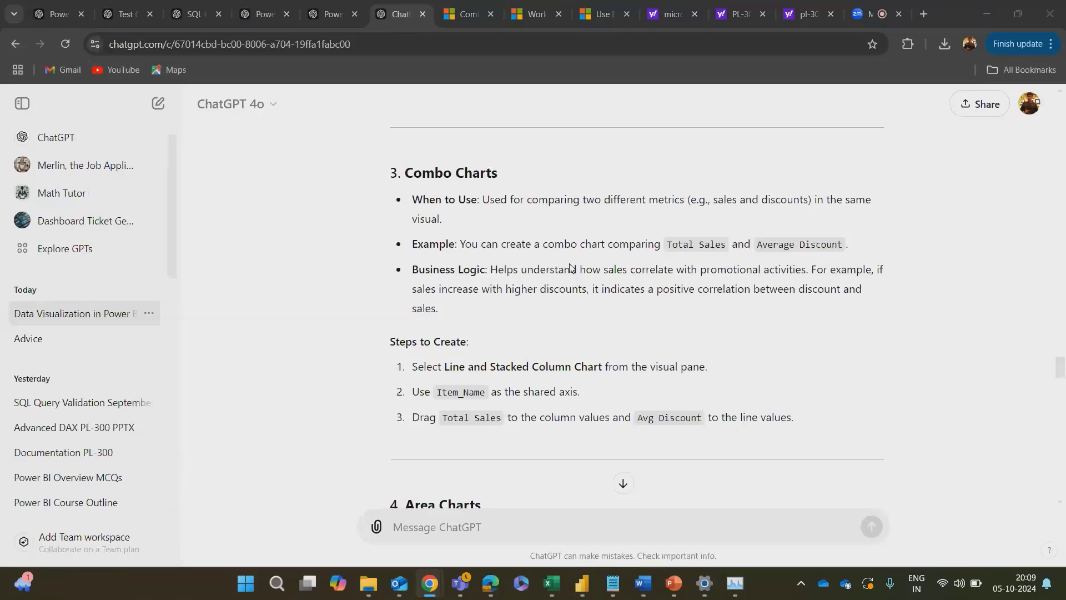
key(alt+Tab)
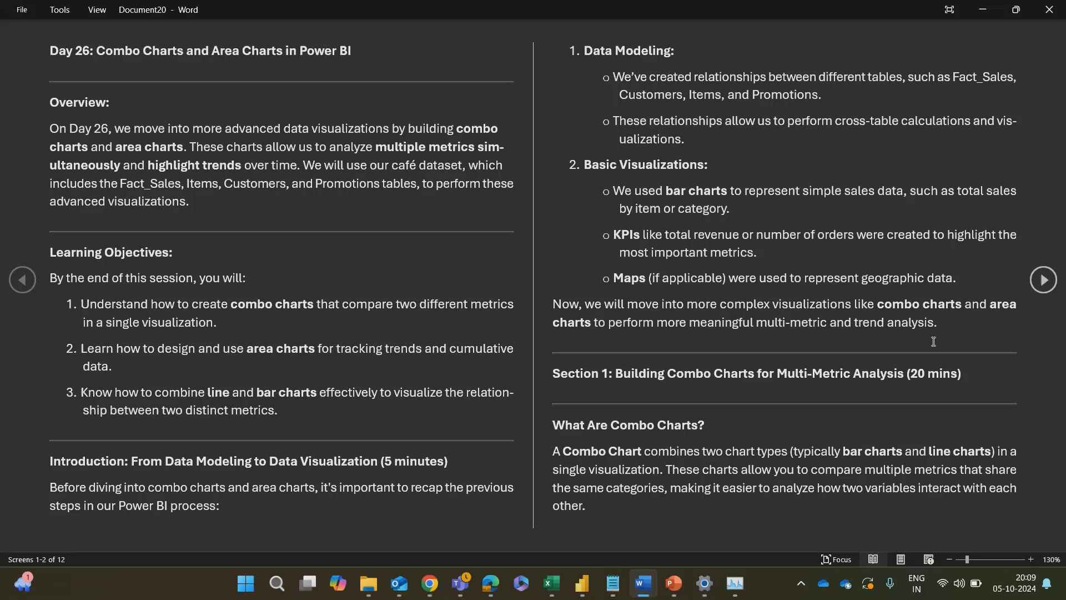
scroll(933, 341, down, 5)
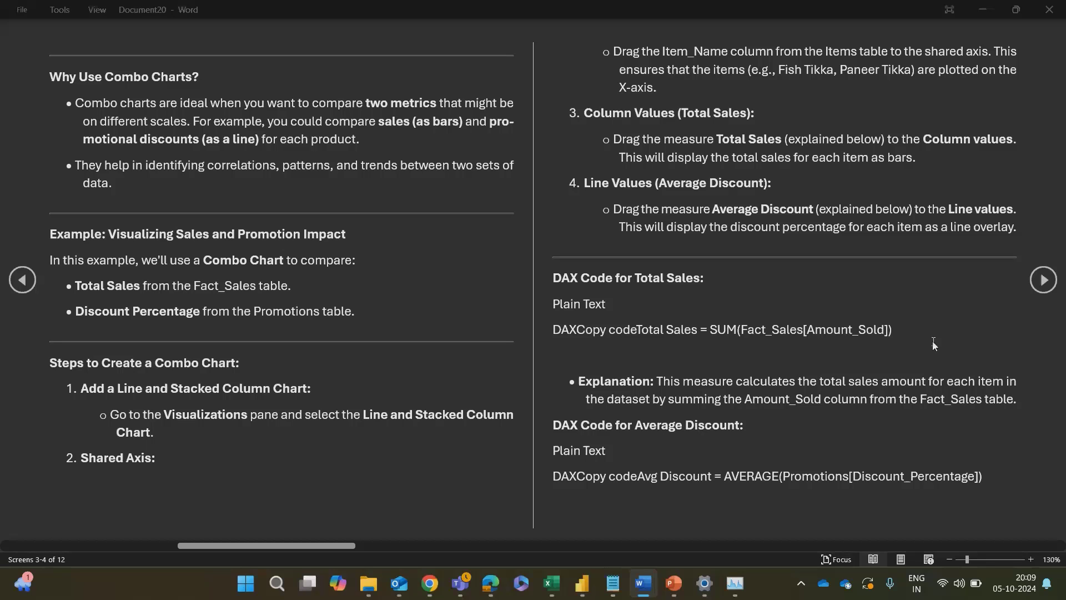
Step: Return to the Cafe Report and add a line and clustered column chart, positioned beneath the sales line chart and made taller
key(alt+Tab)
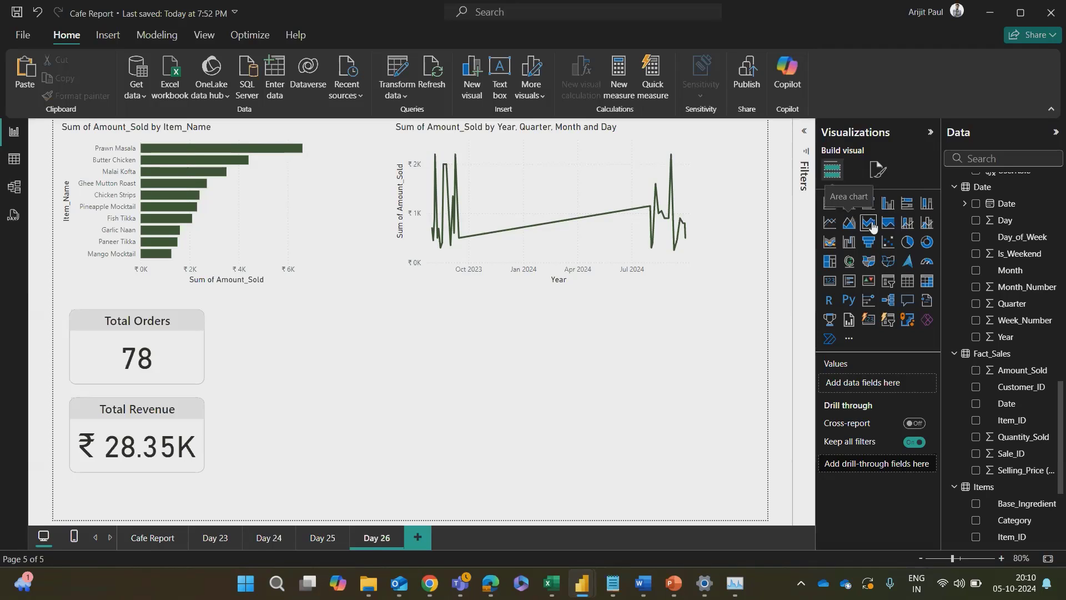
click(925, 223)
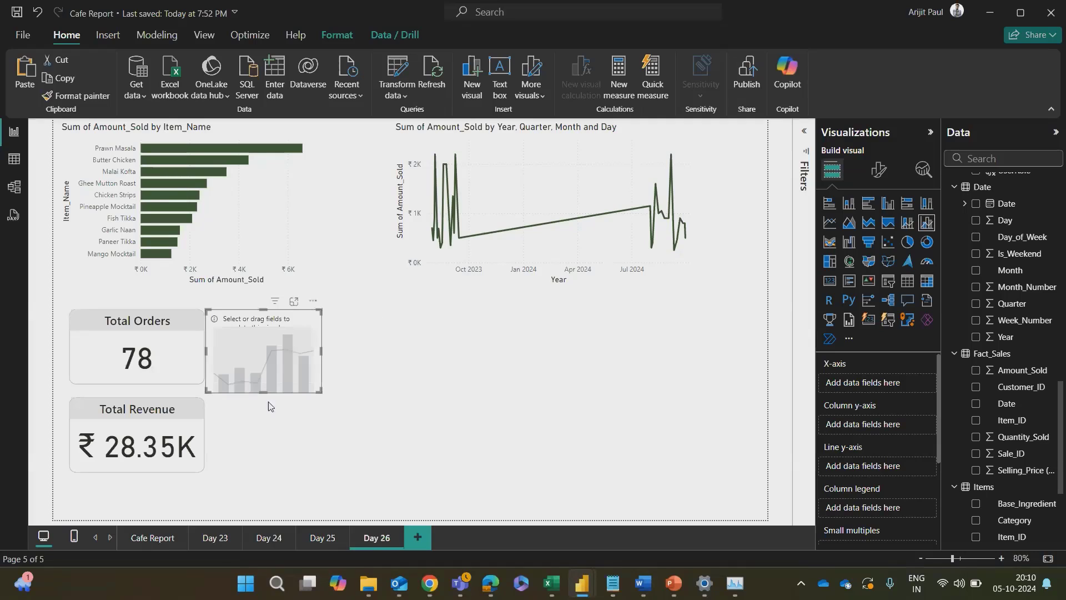
drag(290, 338, 653, 353)
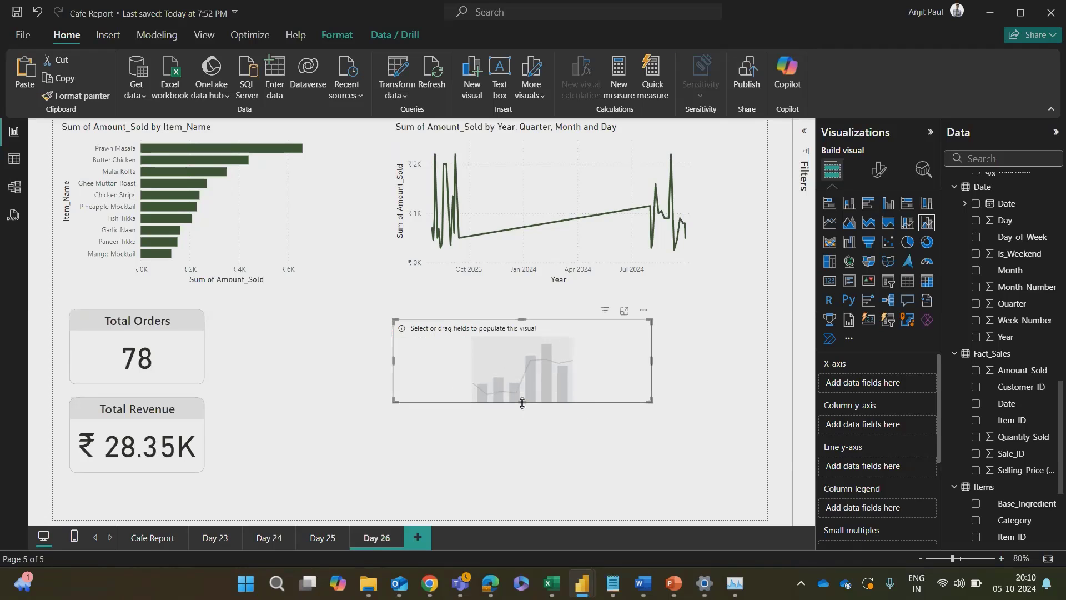
drag(523, 403, 524, 436)
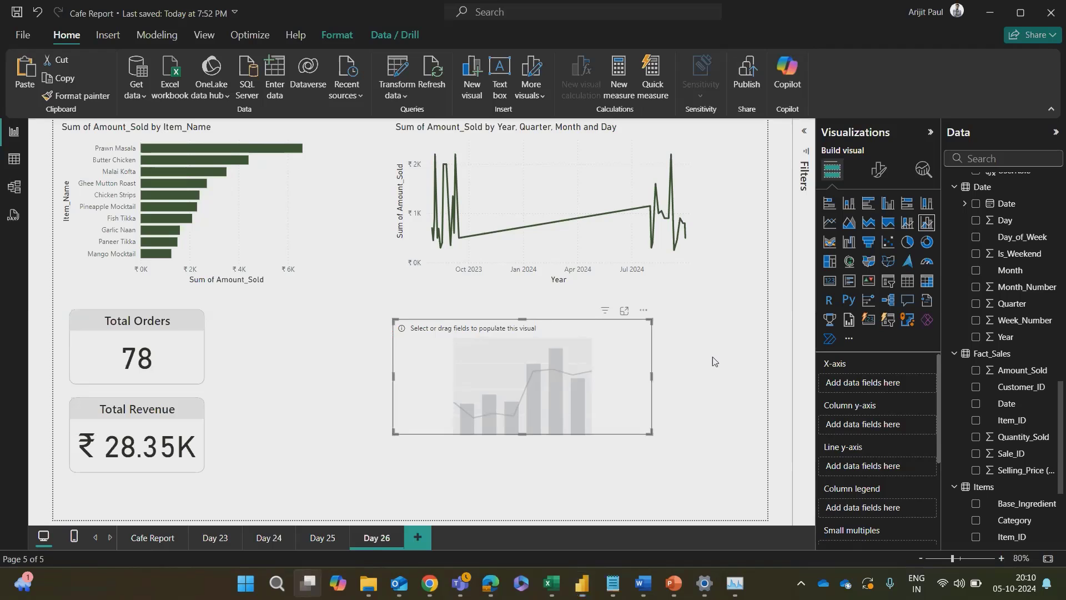
Step: Check the combo chart steps in the Word notes, and convert the empty chart in the Cafe Report to a line and stacked column chart
key(super+Tab)
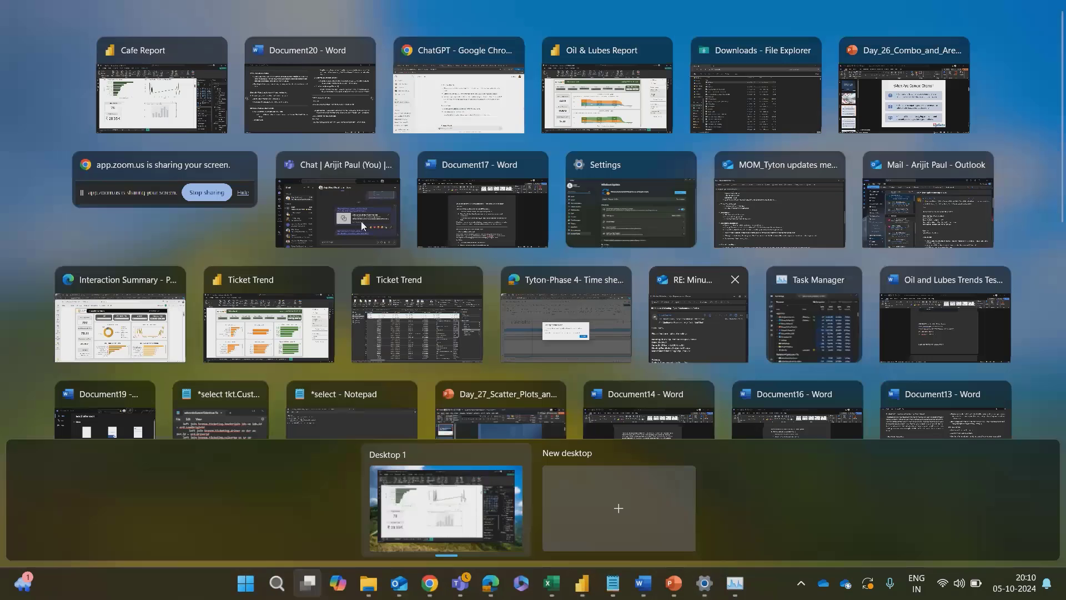
key(alt+Tab)
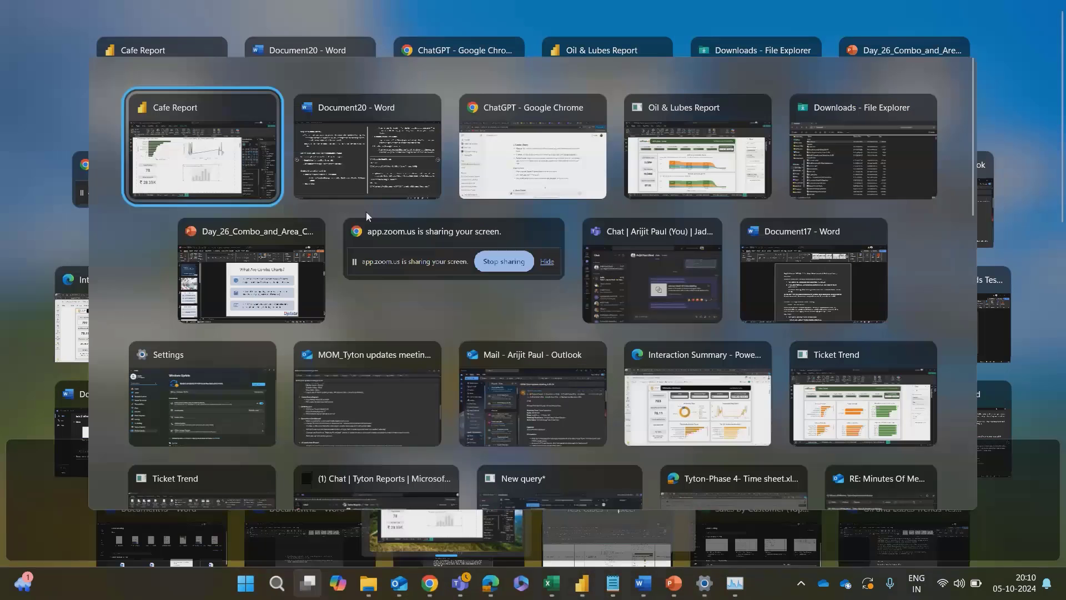
key(alt+Tab)
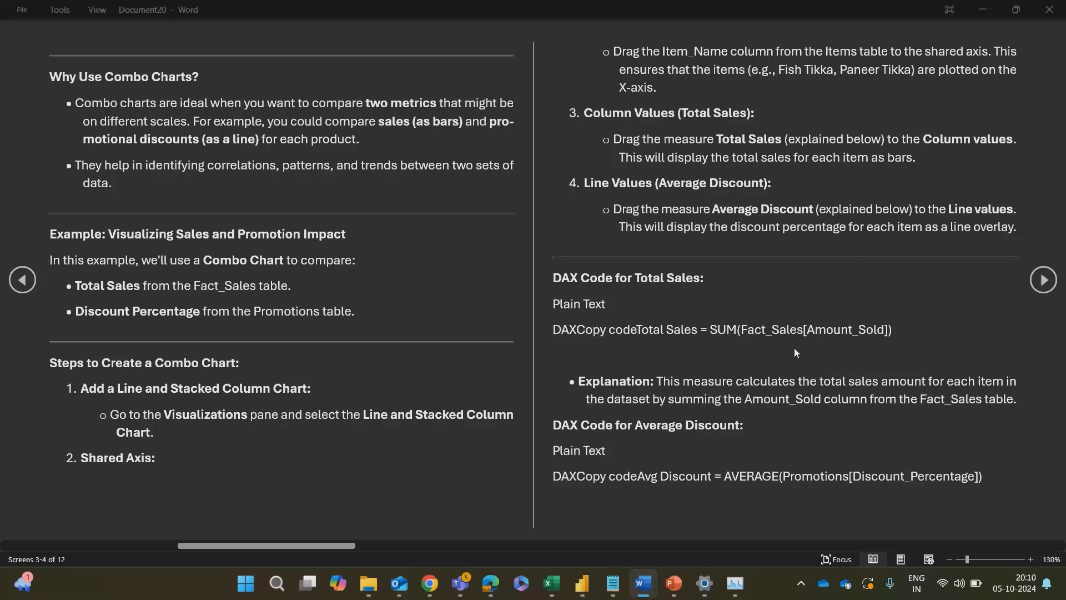
key(alt+Tab)
click(614, 338)
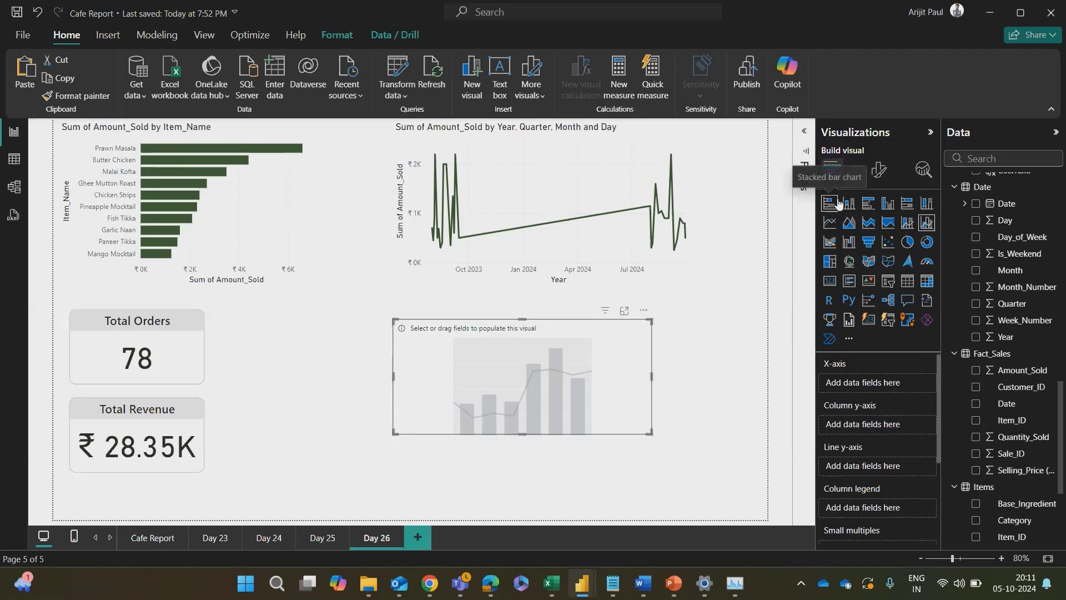
click(908, 225)
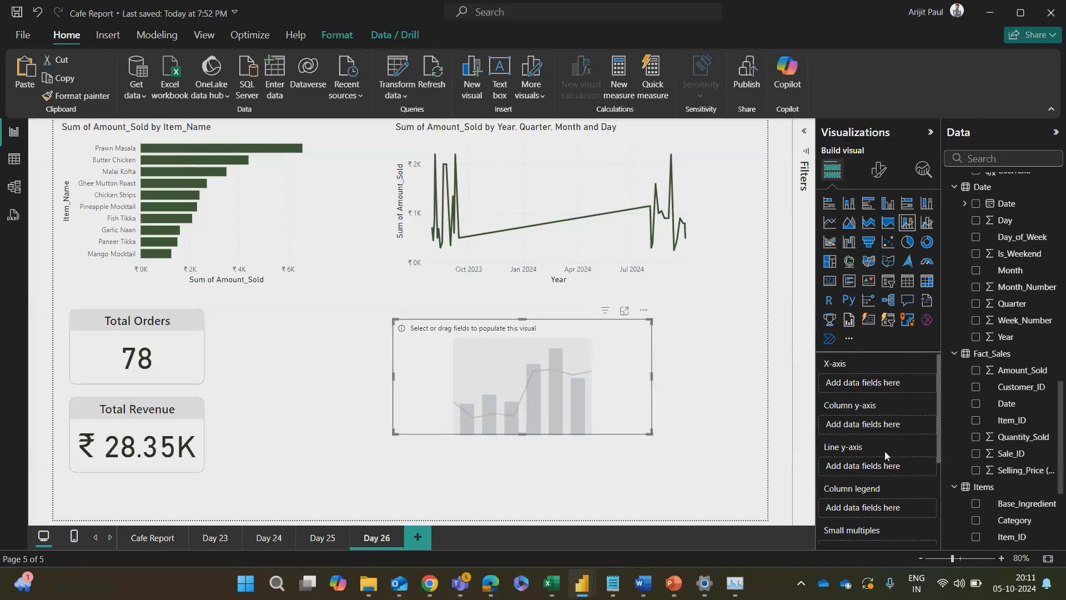
Step: Recheck the Word notes and try Amount_Sold from Fact_Sales as the combo chart's X-axis in the Cafe Report
key(alt+Tab)
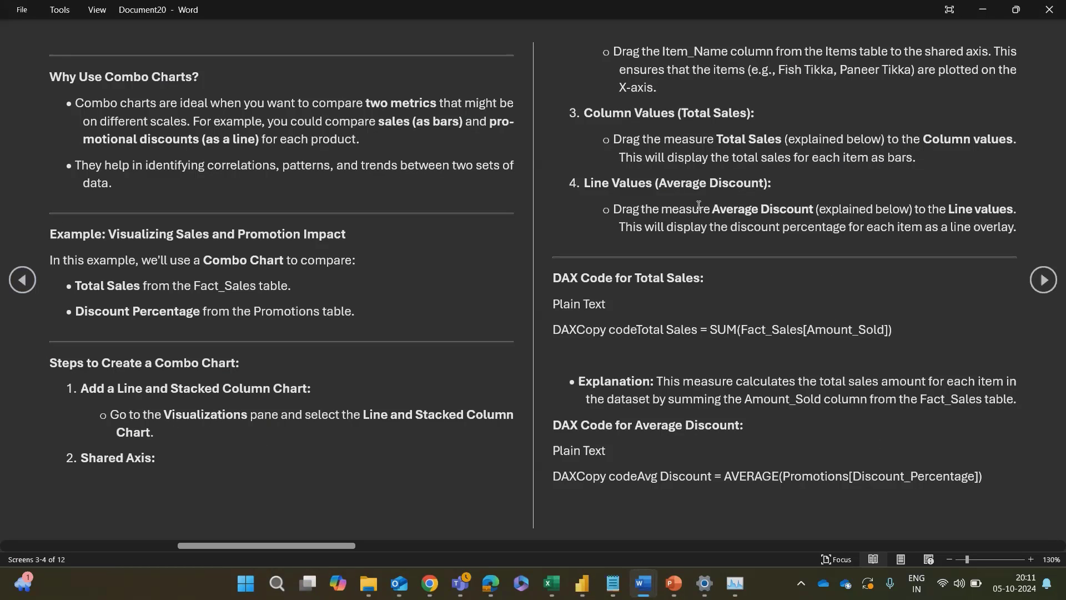
key(alt+Tab)
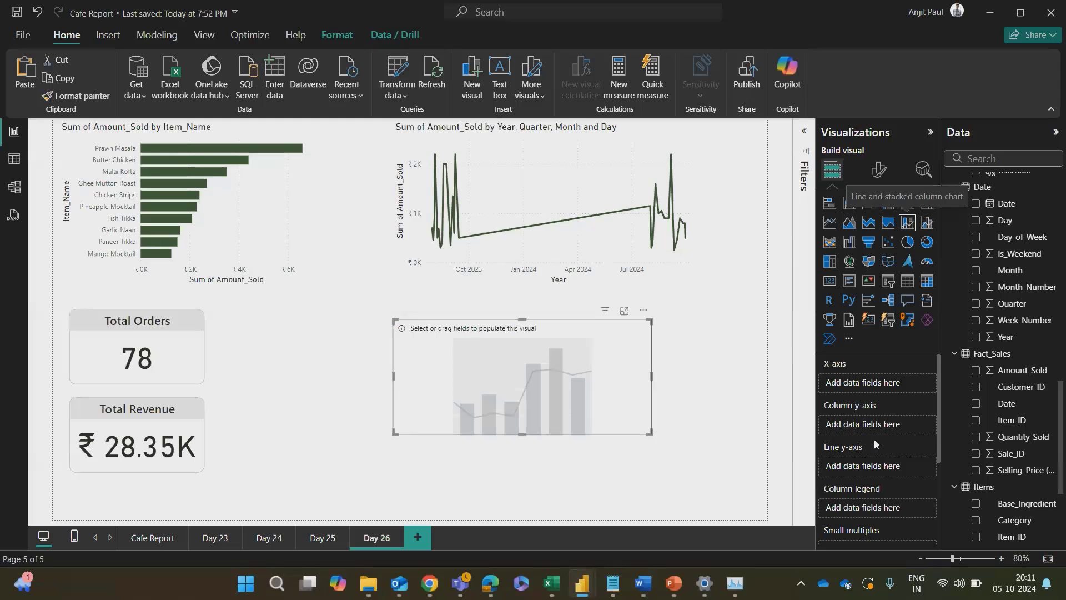
scroll(1018, 347, down, 5)
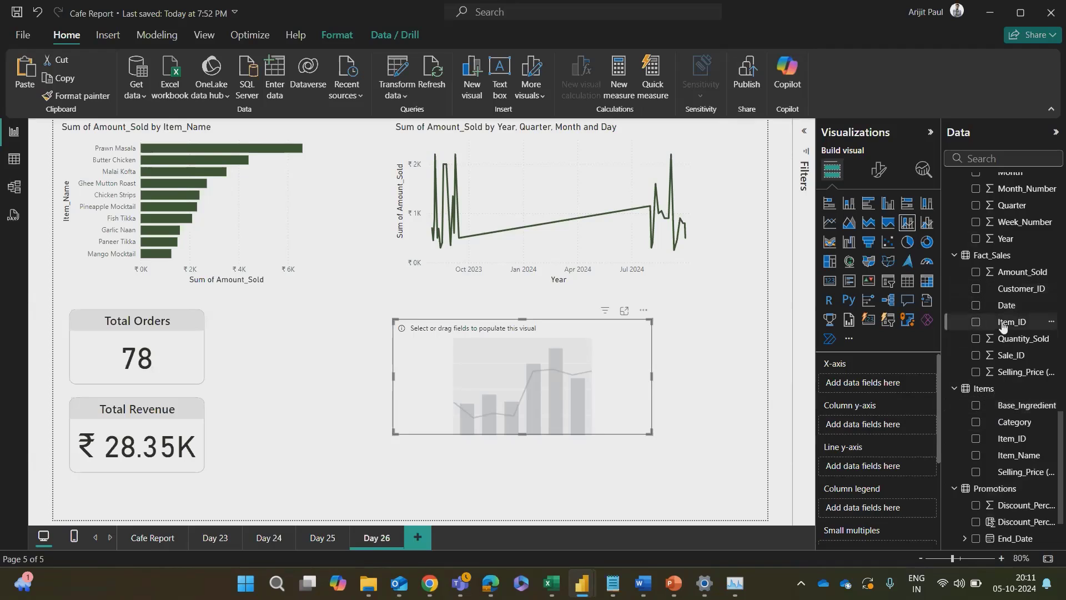
drag(1020, 273, 885, 391)
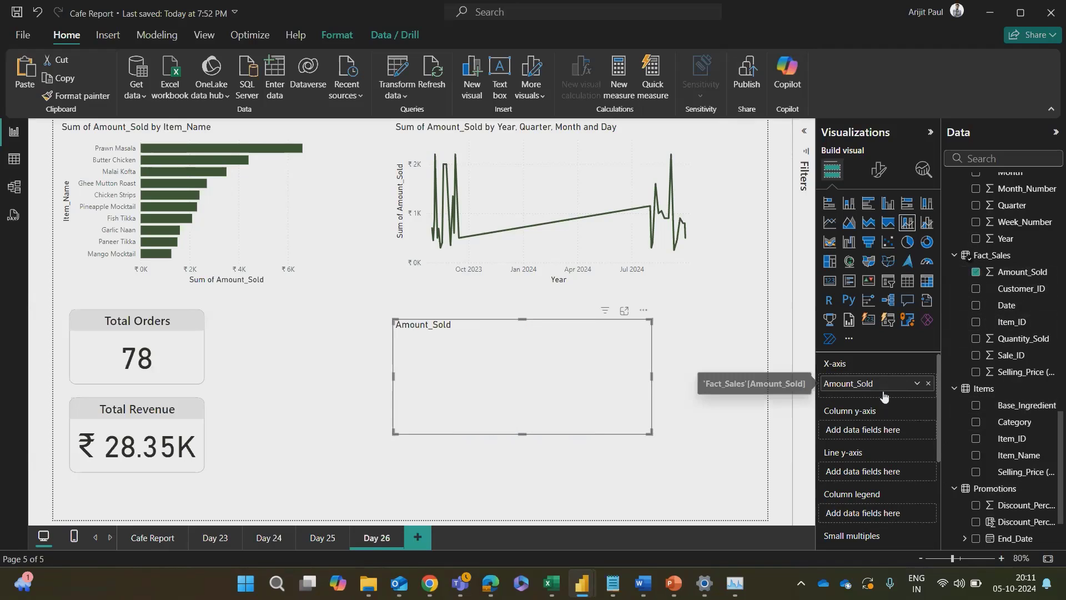
Step: Check the average discount DAX in the Word notes, and search the Cafe Report fields for "Avg" to view the Avg Discount formula
key(alt+Tab)
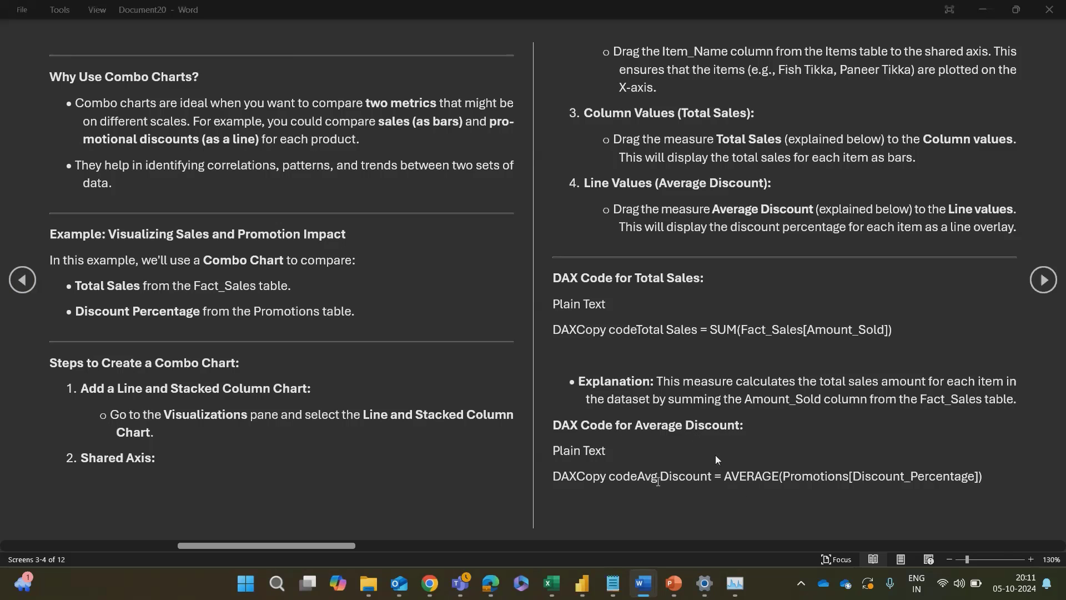
key(alt+Tab)
click(977, 158)
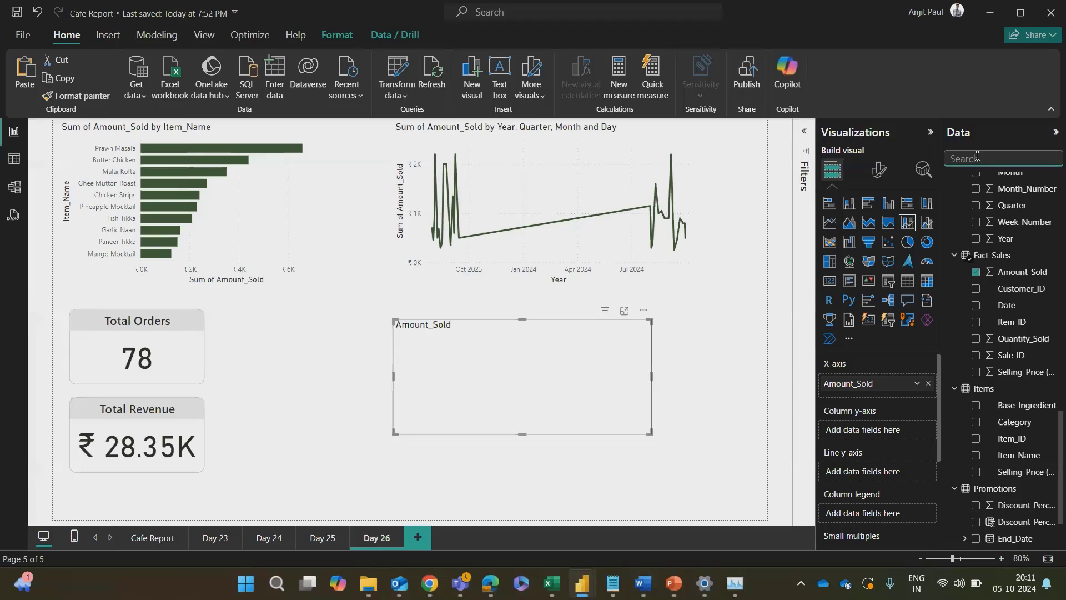
text(Avg)
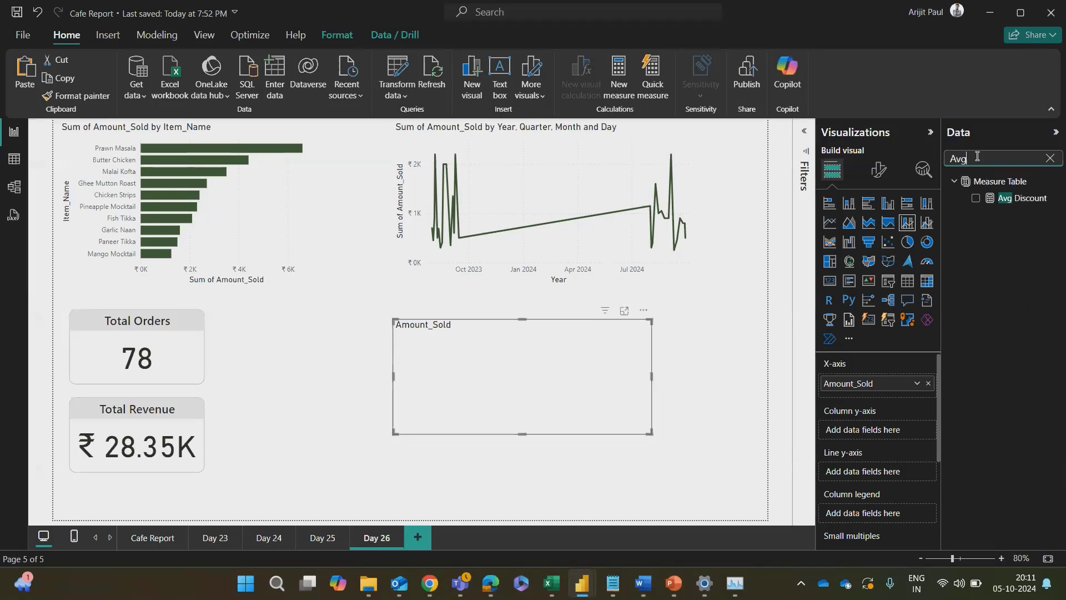
click(1008, 198)
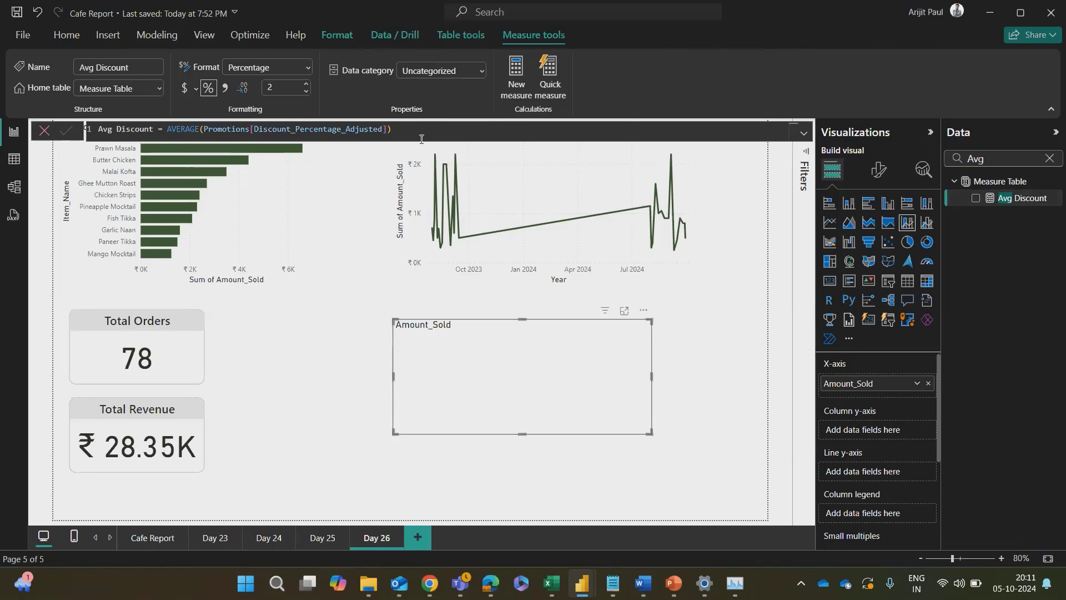
Step: Review the combo chart field assignments and chart explanation in the Word notes, and return to the Cafe Report
key(alt+Tab)
scroll(834, 451, down, 1)
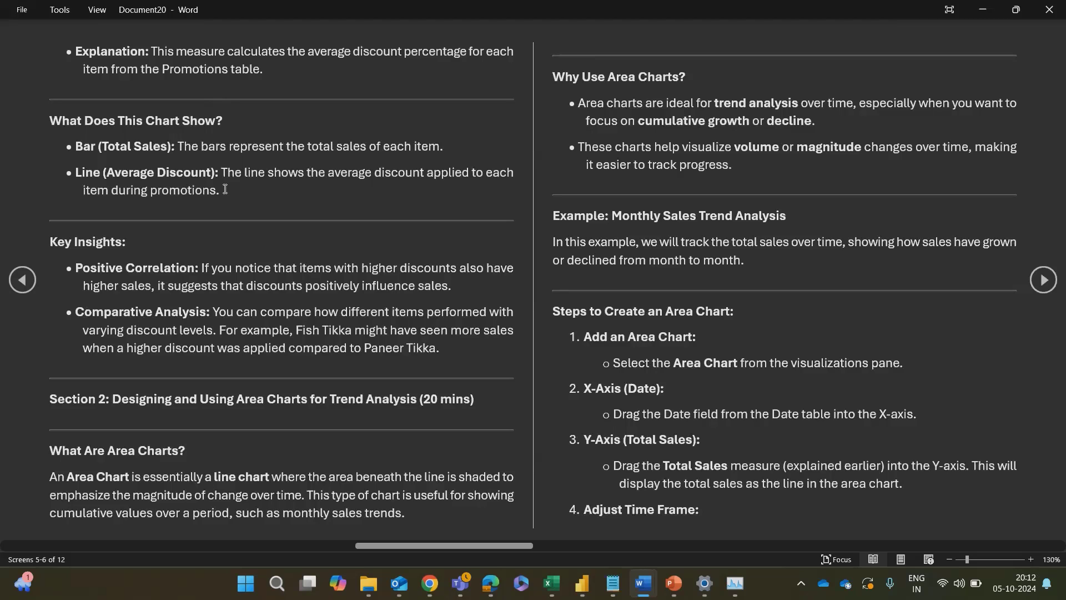
scroll(225, 189, up, 1)
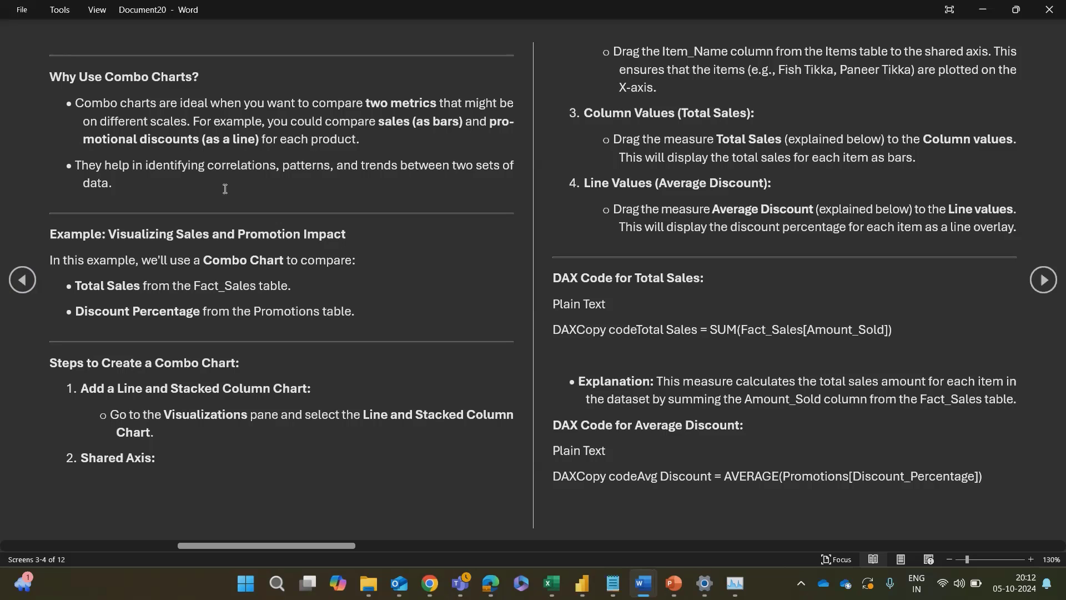
scroll(225, 189, down, 1)
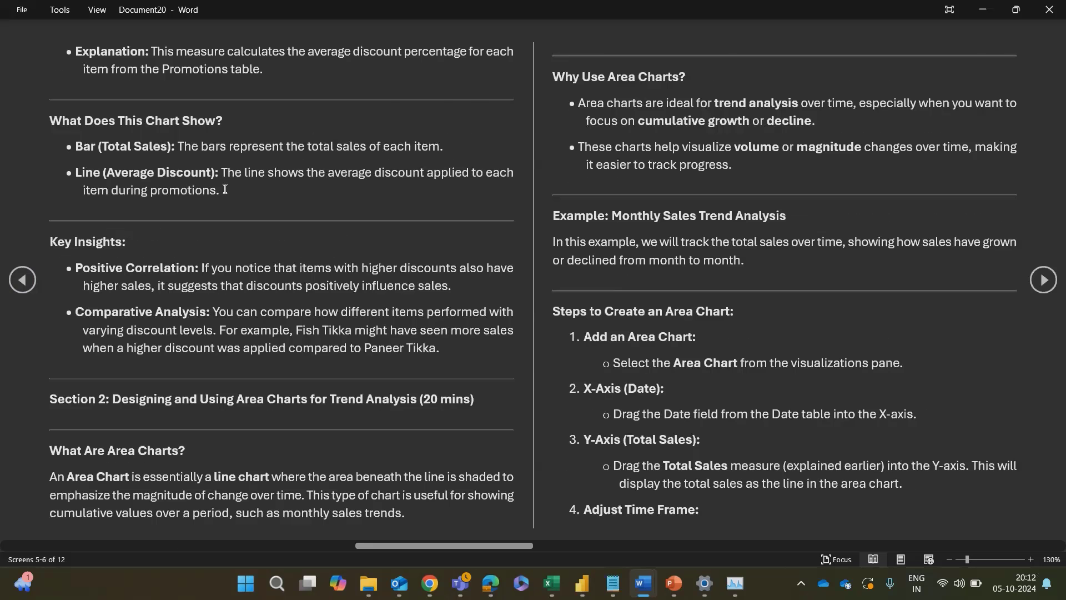
scroll(225, 189, up, 1)
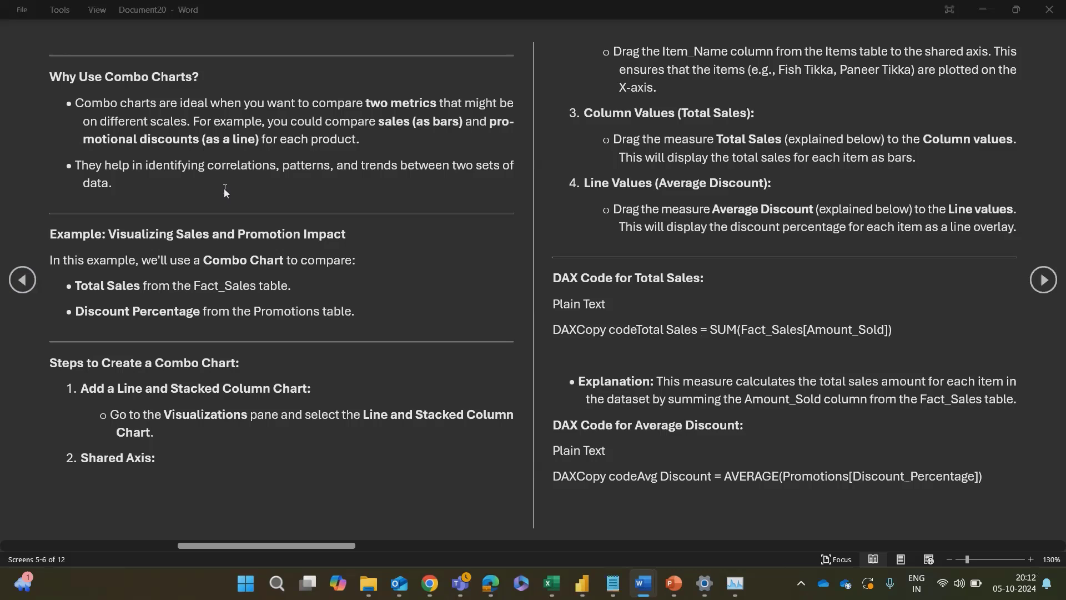
key(alt+Tab)
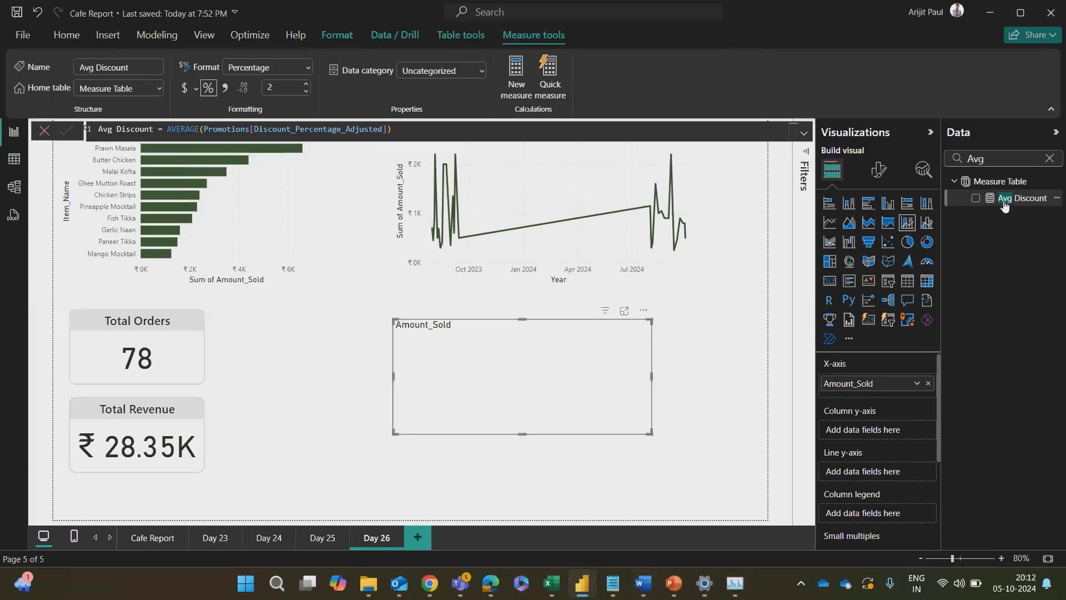
Step: Assign Avg Discount to the combo chart's line y-axis, and clear all fields from its X-axis and column y-axis
drag(1006, 201, 878, 431)
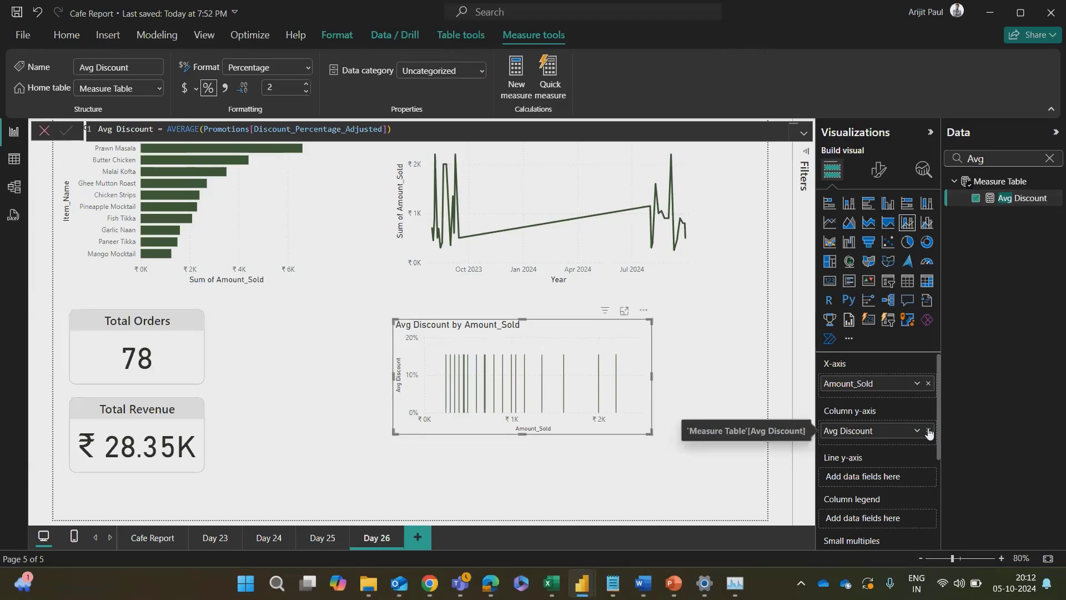
drag(1025, 198, 898, 473)
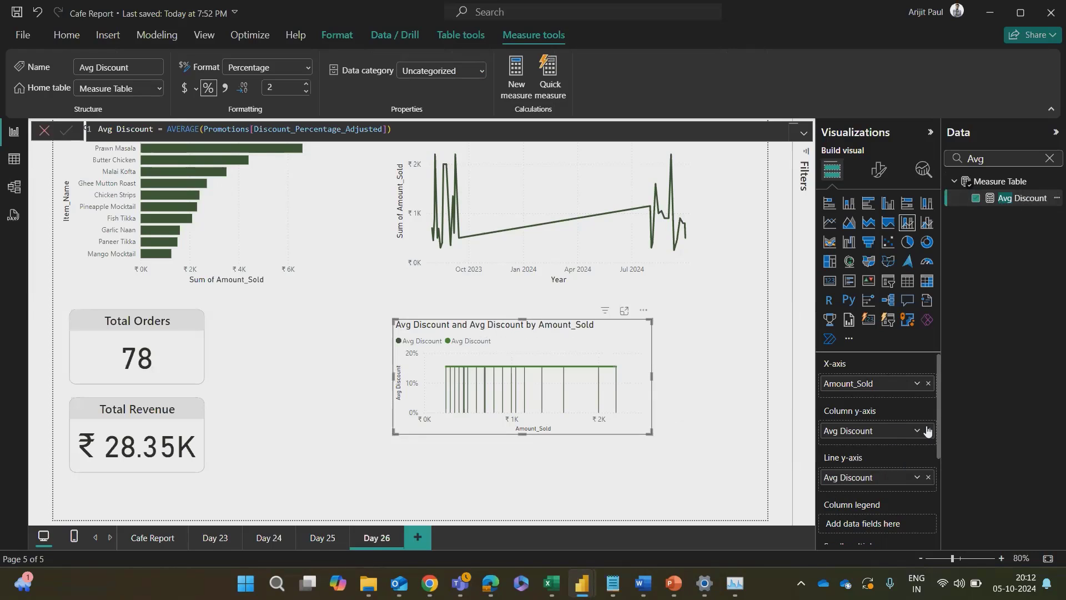
click(928, 430)
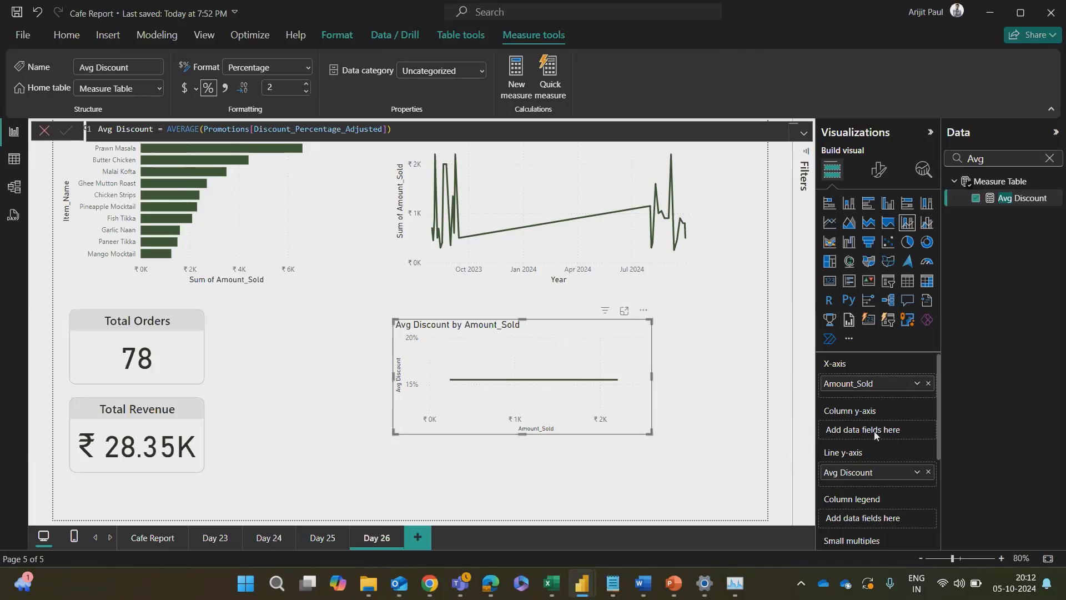
drag(887, 389, 883, 424)
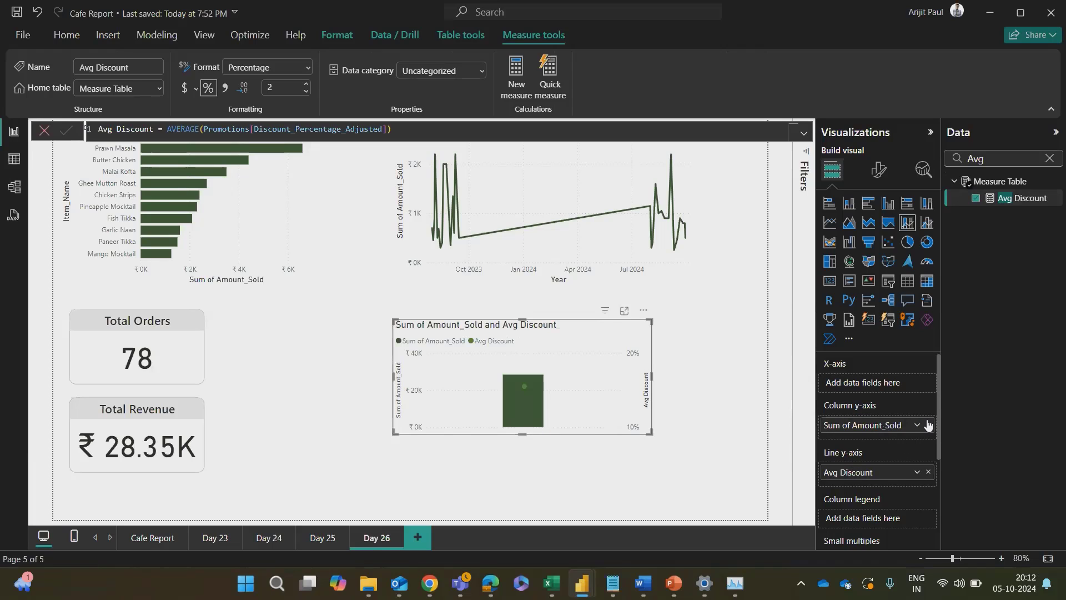
click(928, 425)
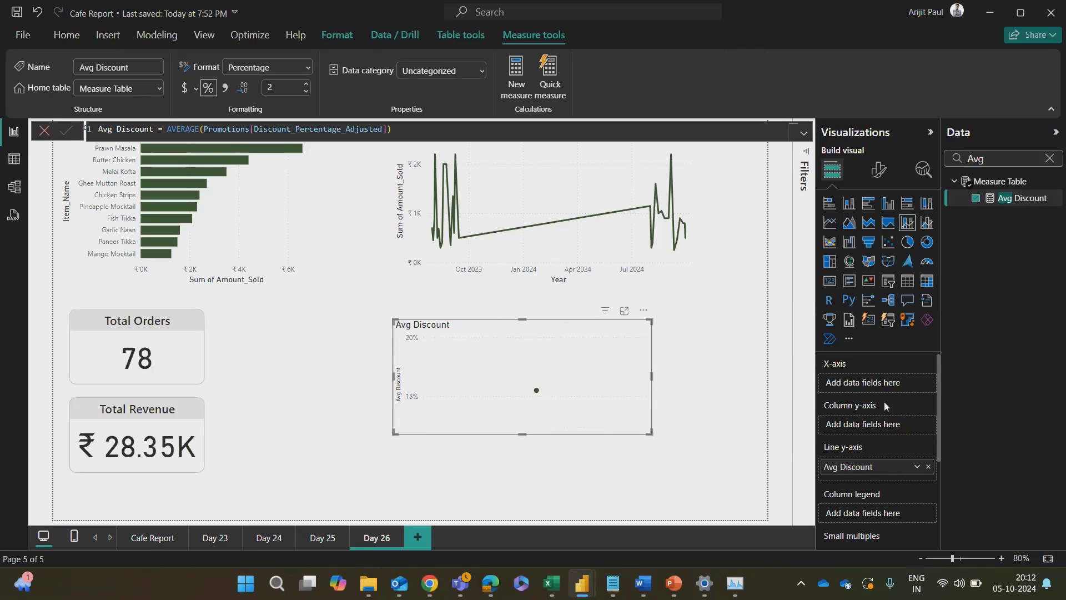
Step: Clear the field search and assign Amount_Sold from Fact_Sales to the combo chart's column y-axis
click(1049, 160)
scroll(1001, 353, down, 10)
scroll(1000, 353, down, 2)
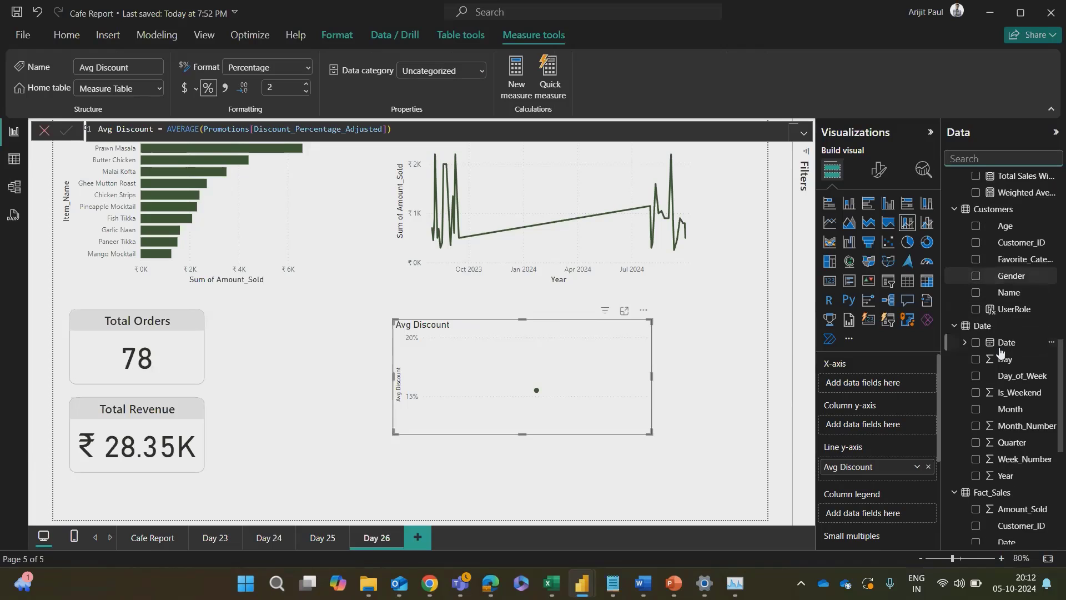
scroll(1000, 353, up, 12)
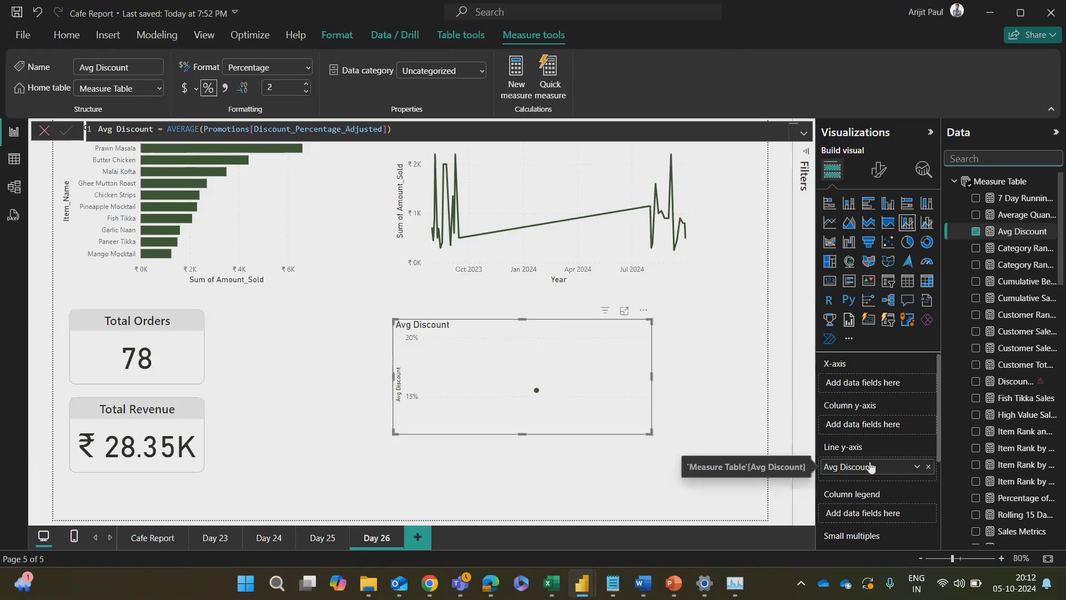
scroll(1021, 423, down, 3)
scroll(1021, 423, down, 15)
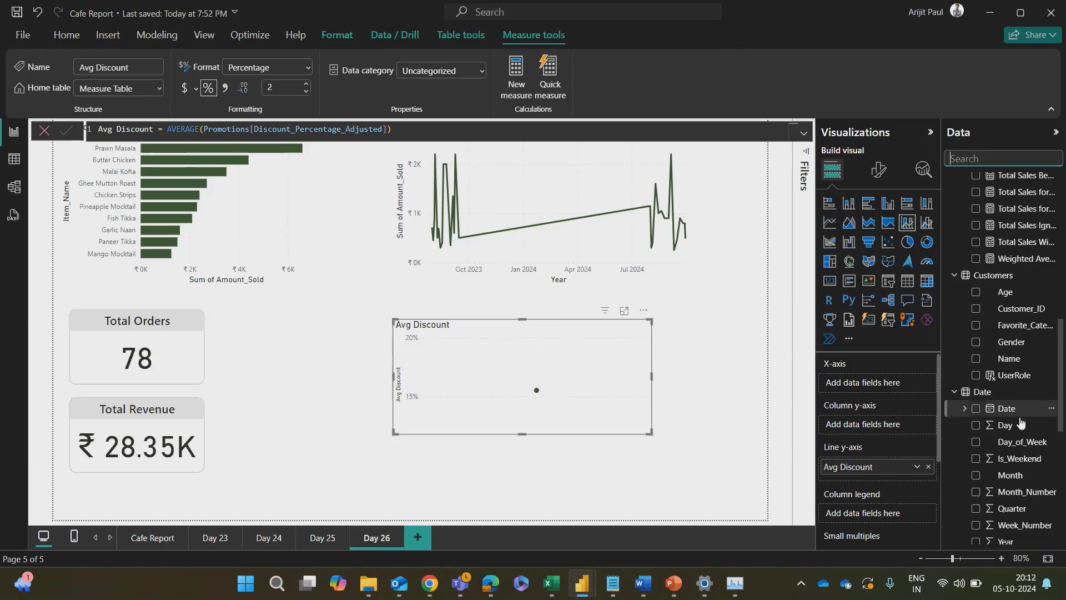
scroll(1007, 377, up, 5)
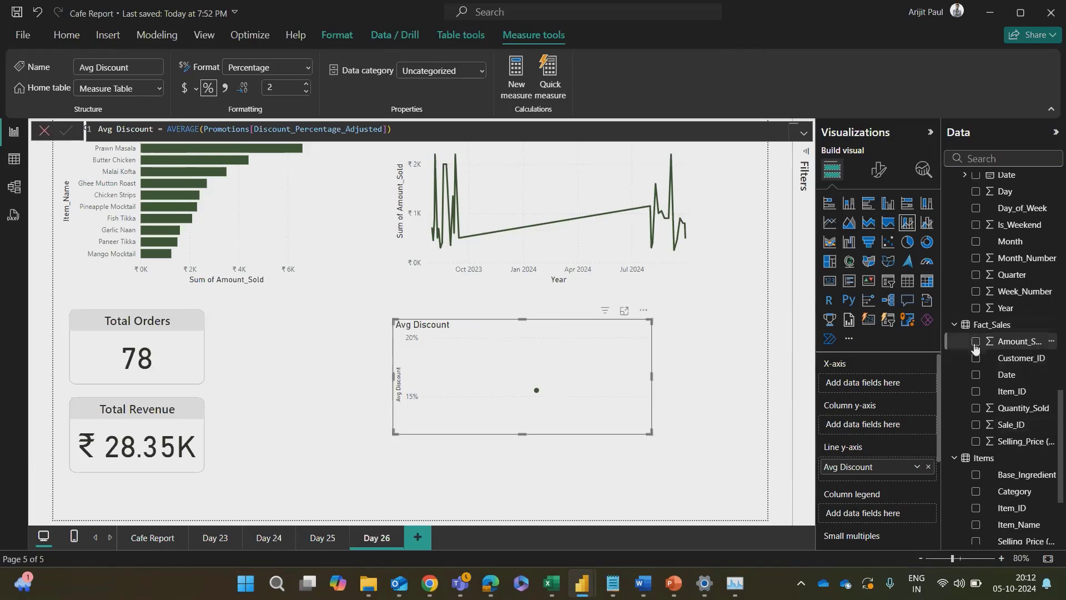
drag(1019, 349, 1027, 343)
scroll(1010, 389, down, 3)
scroll(1010, 417, down, 2)
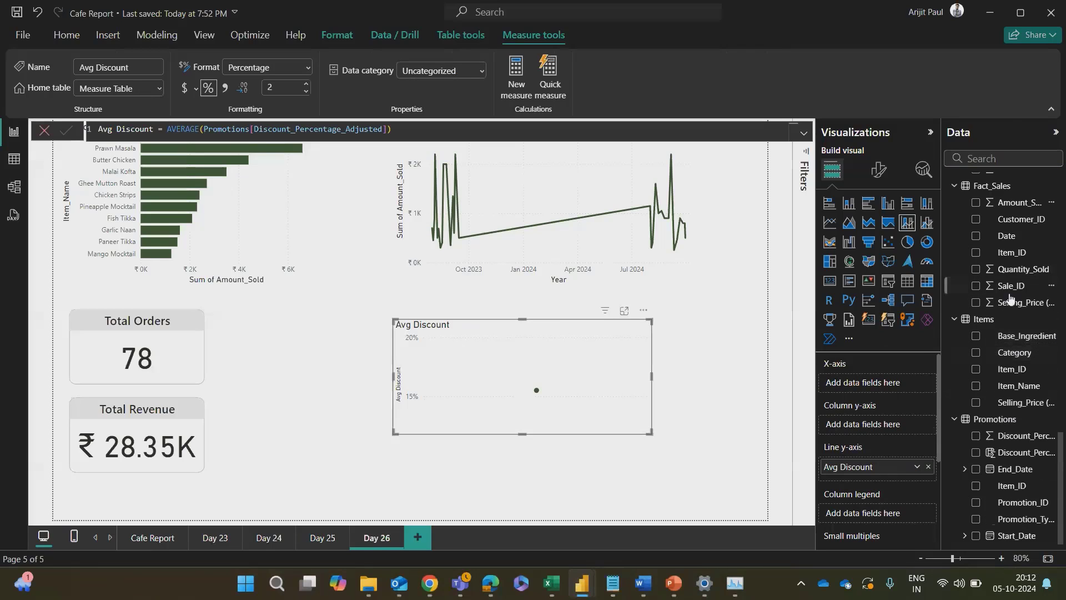
scroll(1008, 400, up, 4)
scroll(1002, 377, down, 4)
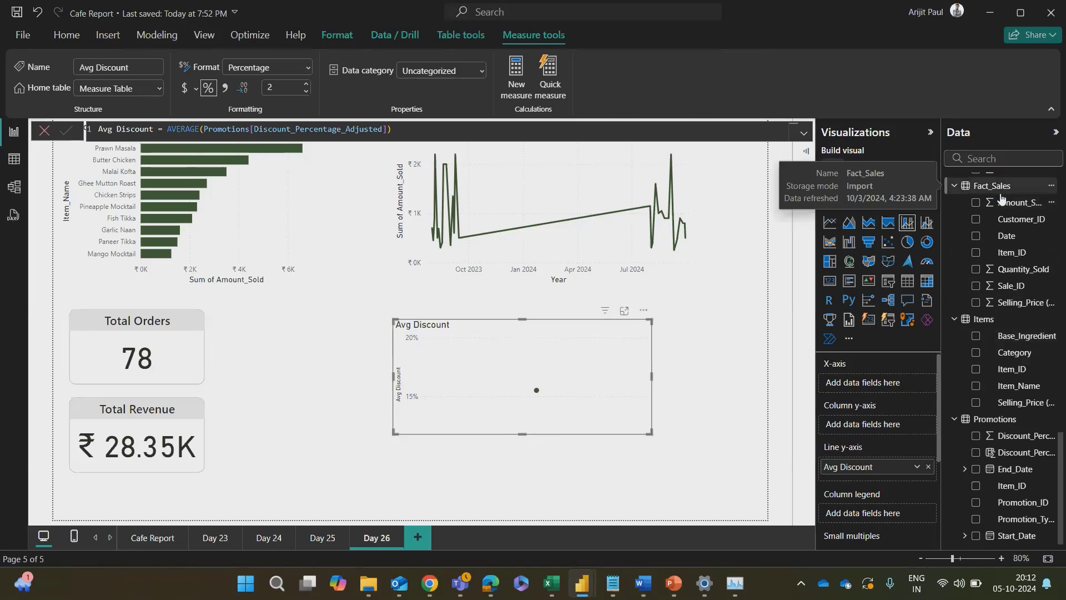
drag(1011, 210, 879, 429)
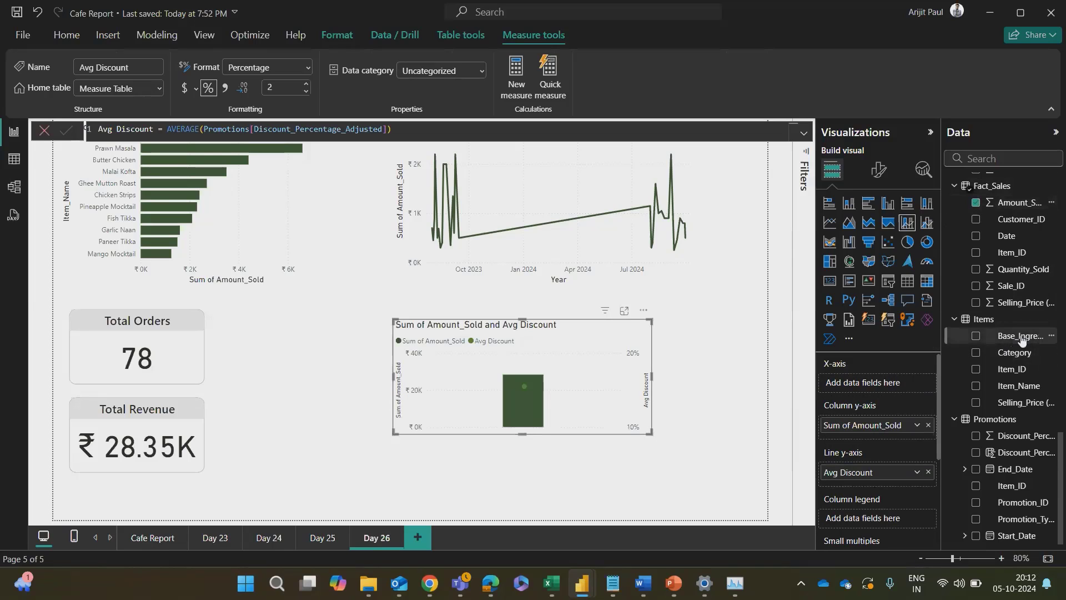
Step: Try Date on the combo chart's X-axis with Amount_Sold on its column y-axis
scroll(1021, 340, up, 1)
click(928, 425)
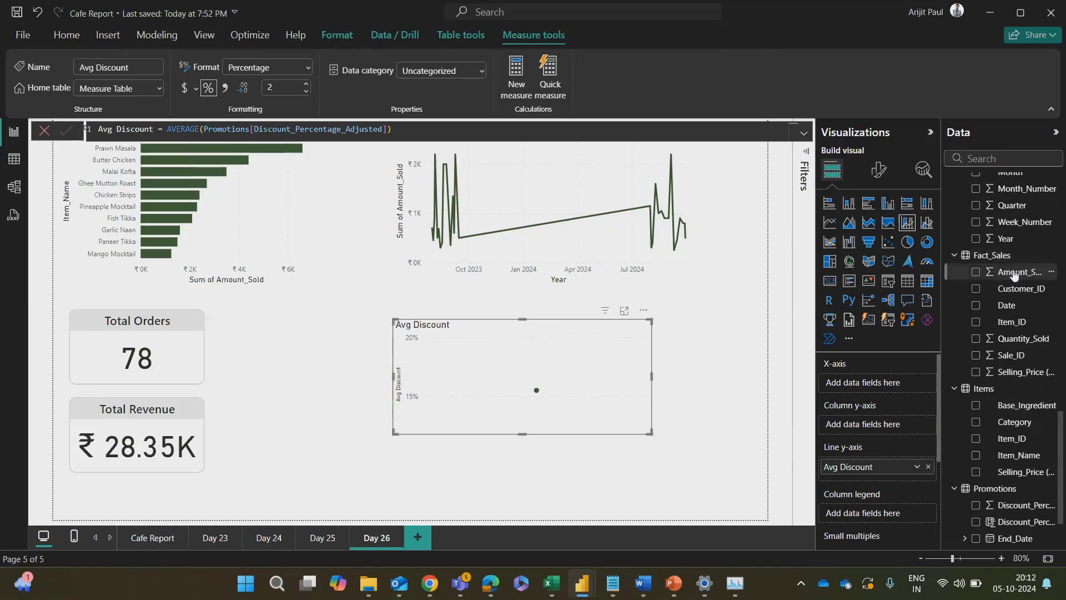
drag(1019, 271, 868, 389)
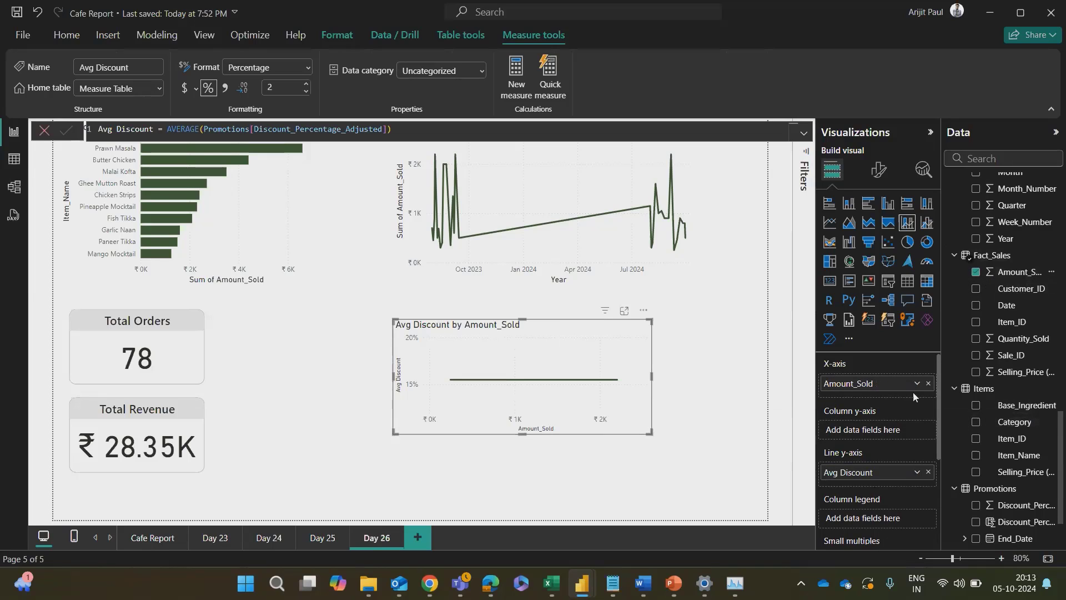
scroll(999, 361, up, 5)
drag(1003, 314, 868, 449)
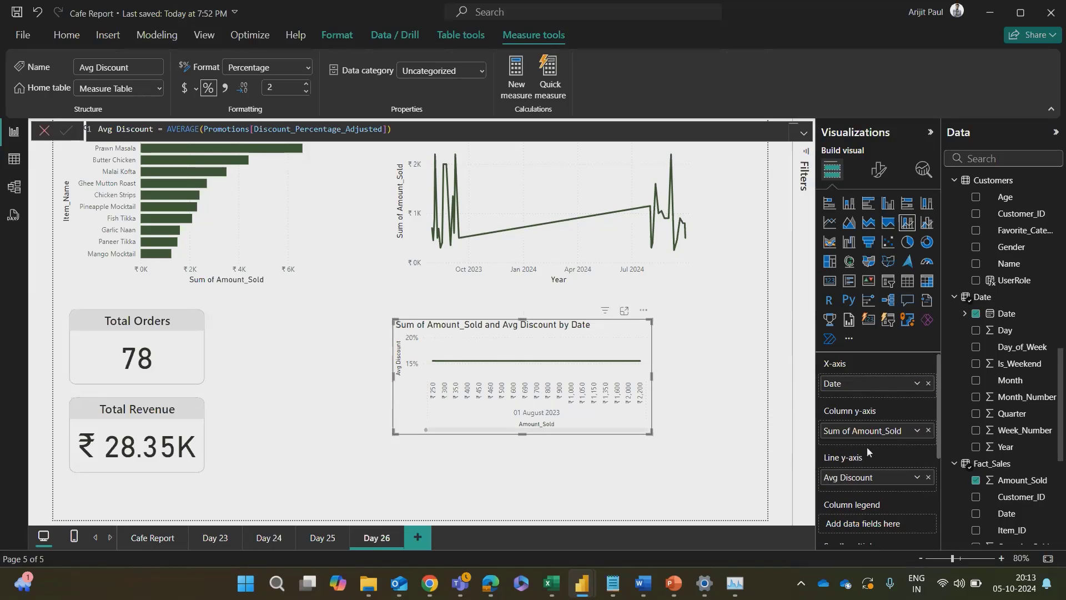
Step: Clear Amount_Sold from the combo chart's column y-axis and Date from its X-axis
click(927, 431)
click(928, 383)
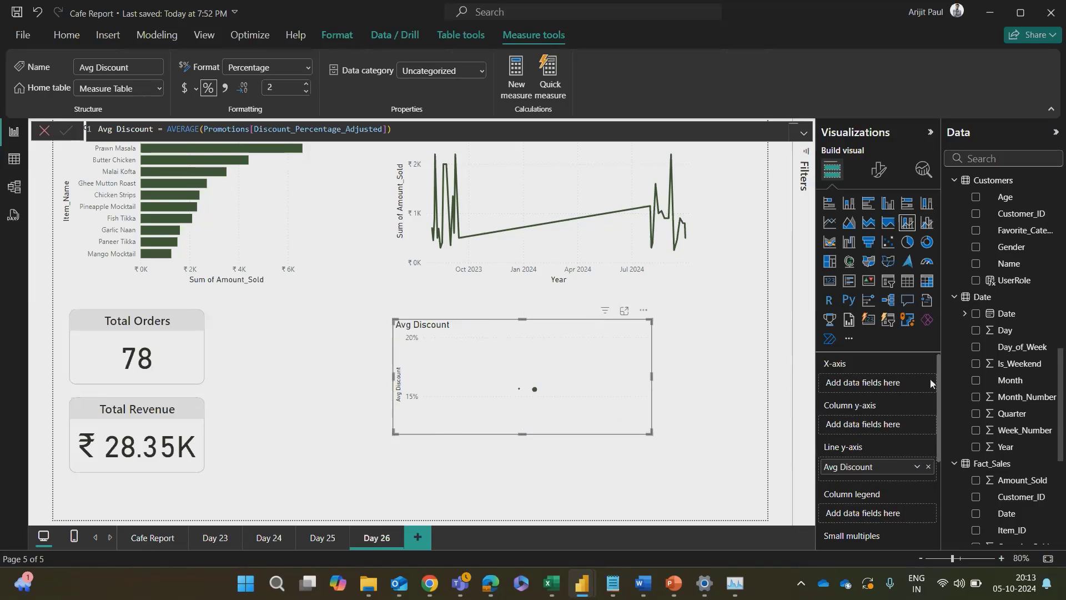
scroll(999, 395, down, 4)
scroll(994, 384, up, 5)
scroll(993, 378, up, 3)
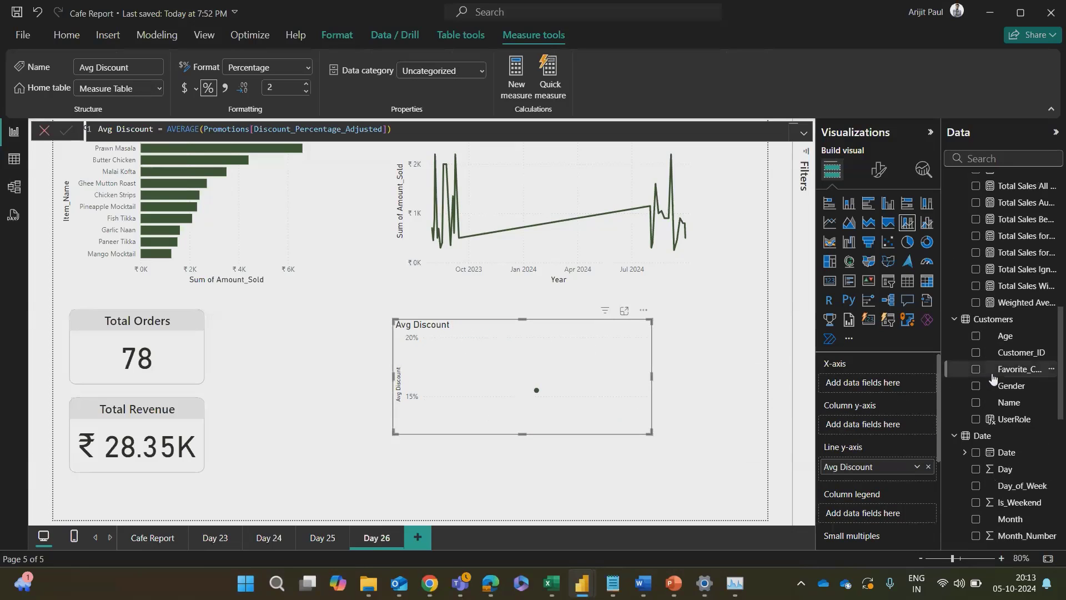
Step: Check the combo chart creation steps in the ChatGPT conversation, and return to the Cafe Report
key(alt+Tab)
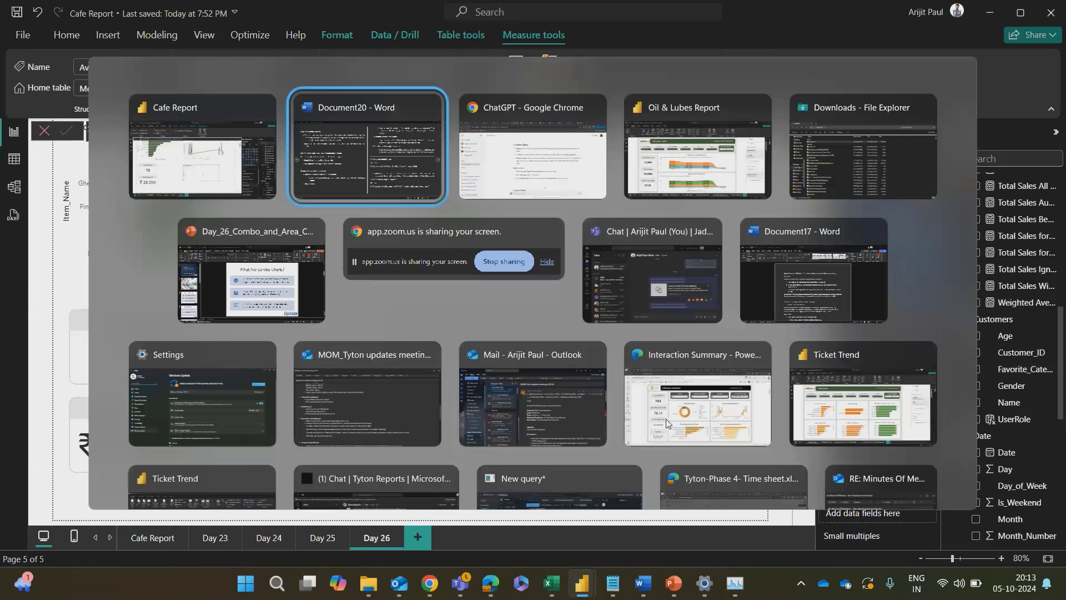
key(alt+Tab)
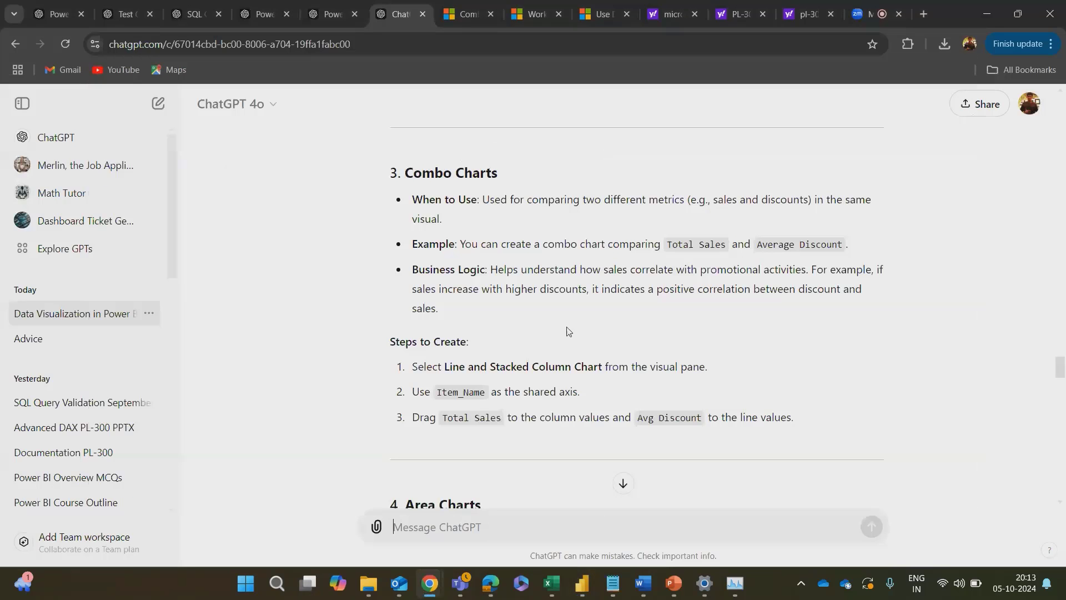
key(alt+Tab)
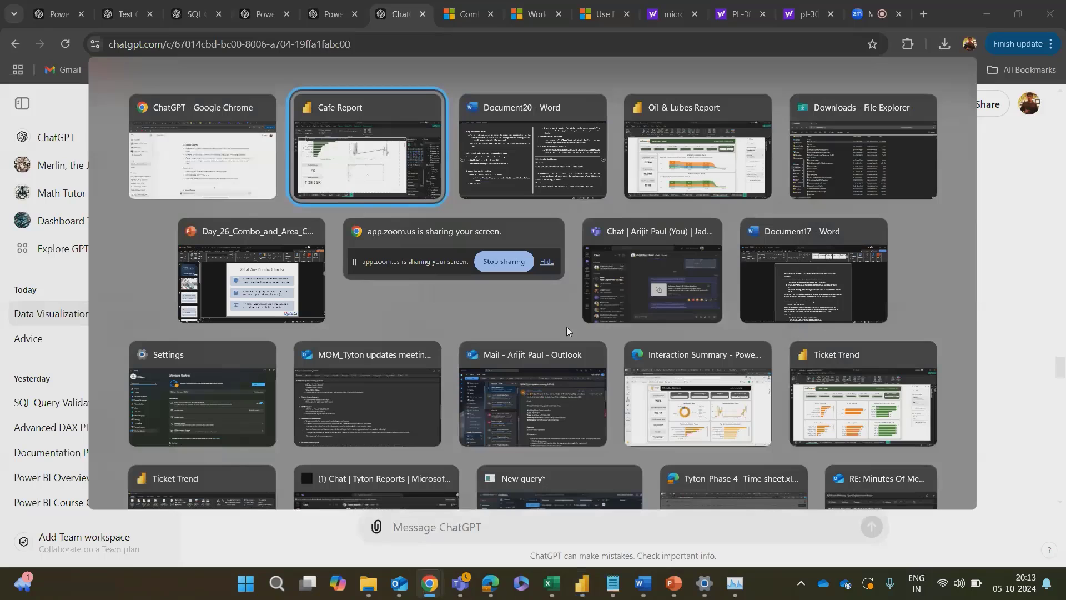
click(359, 169)
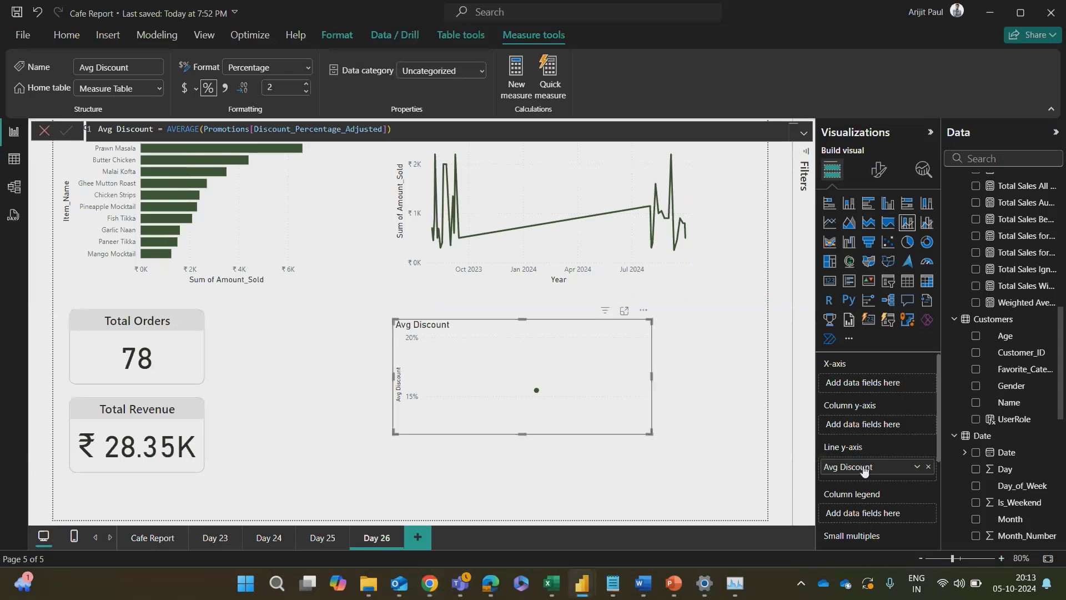
Step: Search the Cafe Report fields for "total" to look for a total sales measure, and clear the search
scroll(1061, 419, up, 10)
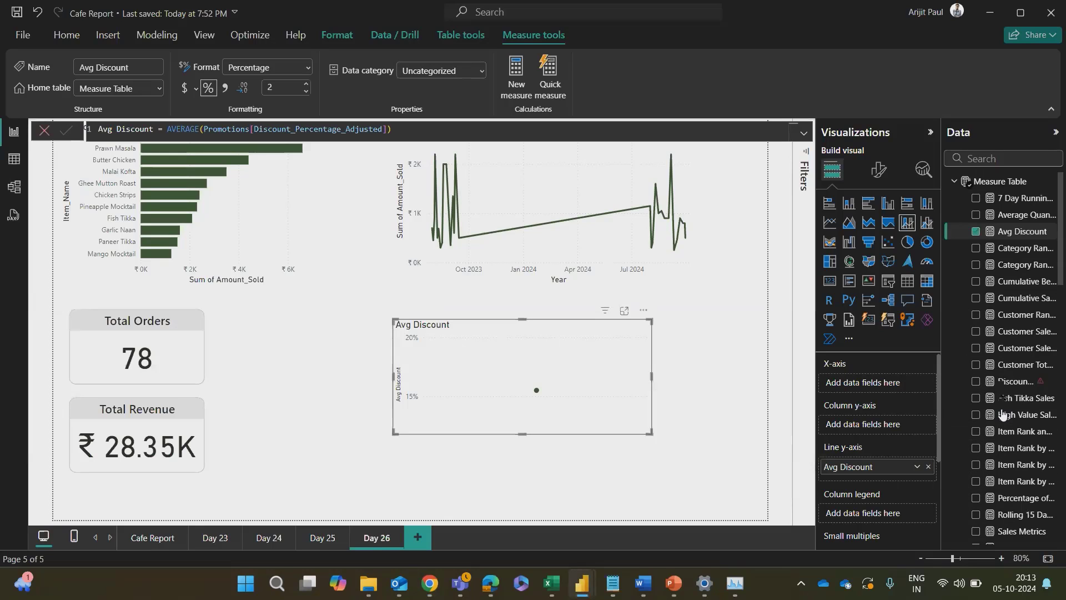
click(983, 155)
text(tota)
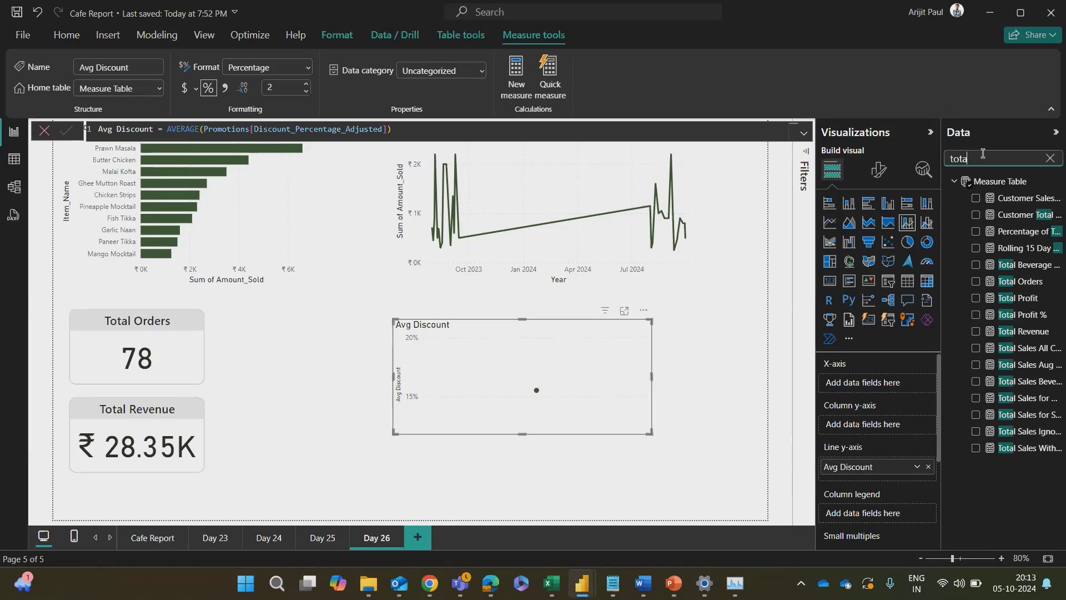
text(l)
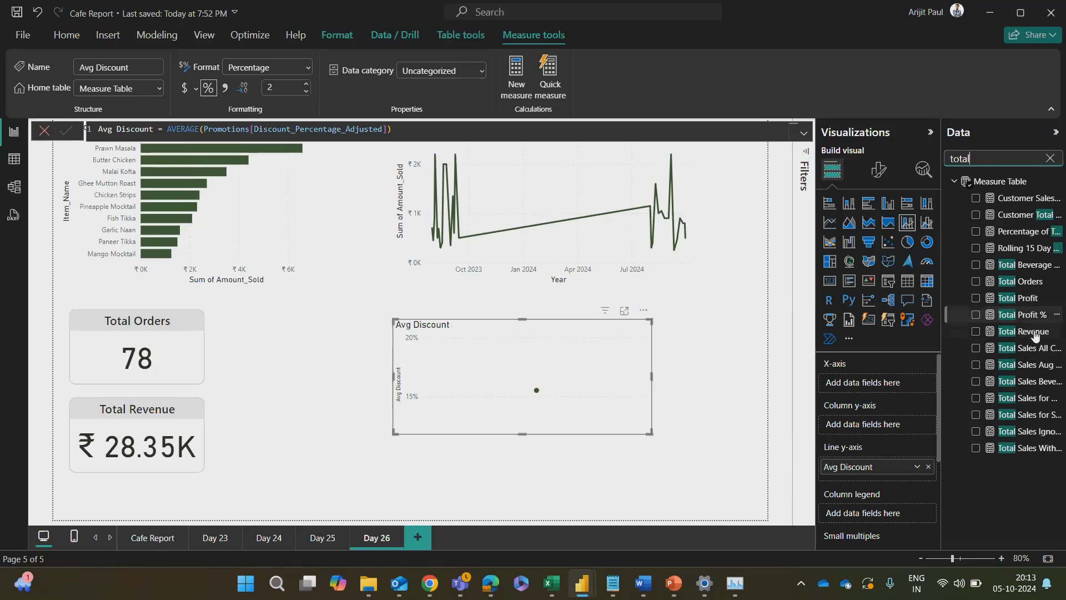
drag(1030, 342, 904, 393)
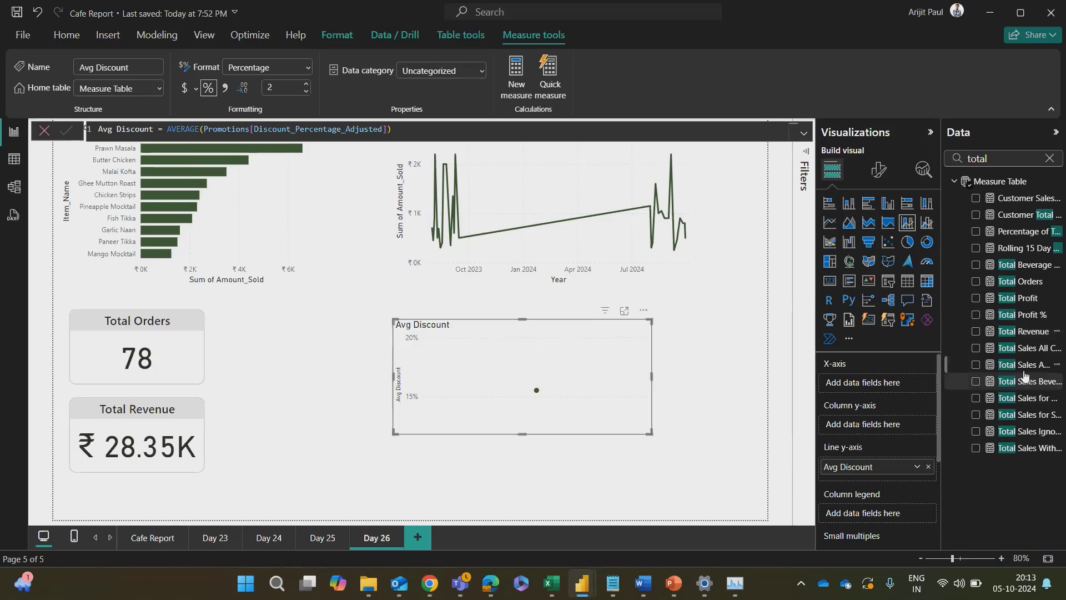
click(1055, 161)
scroll(1014, 388, down, 5)
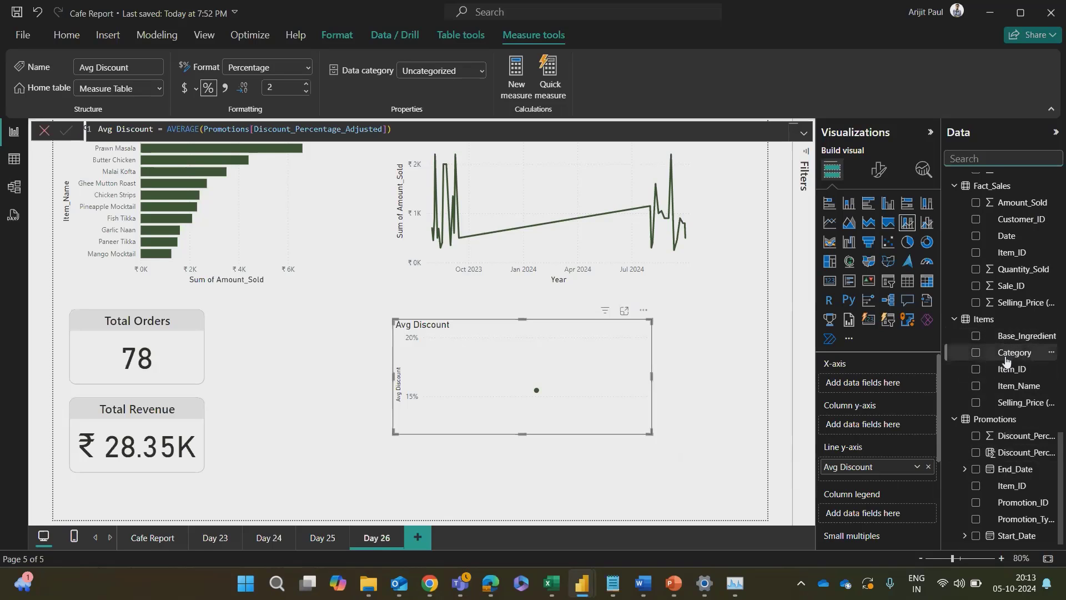
Step: Review the Total Sales DAX and the chart explanation in the Word notes, and return to the Cafe Report
key(alt+Tab)
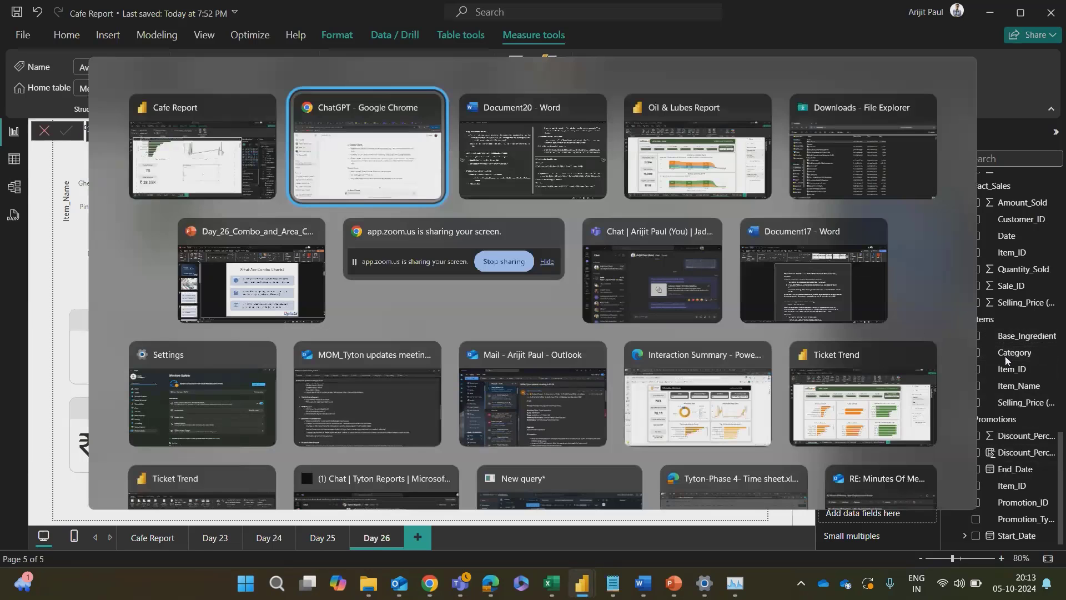
key(Tab)
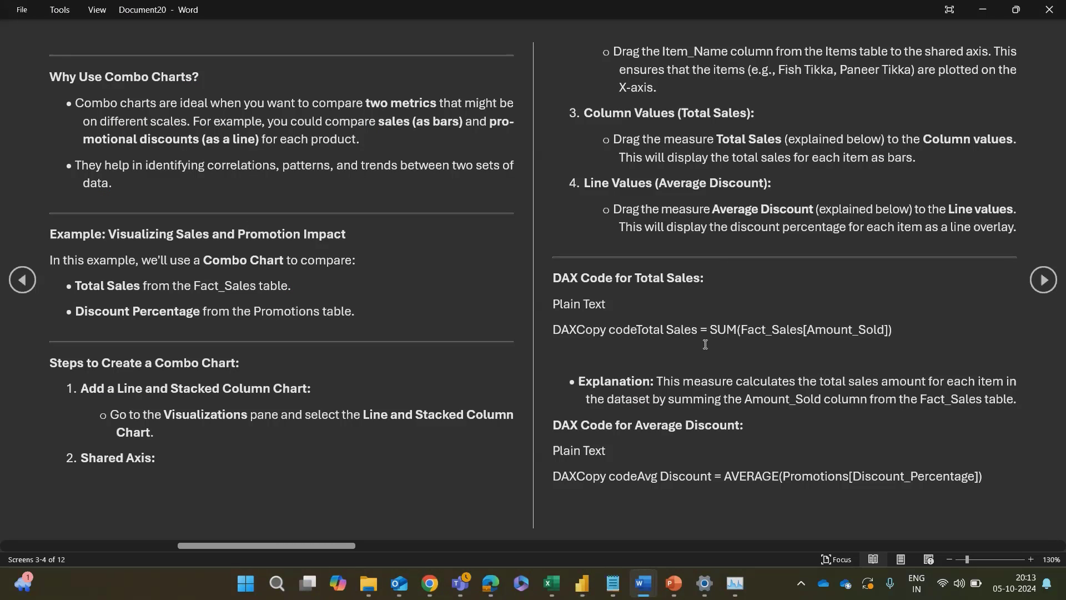
scroll(705, 345, down, 1)
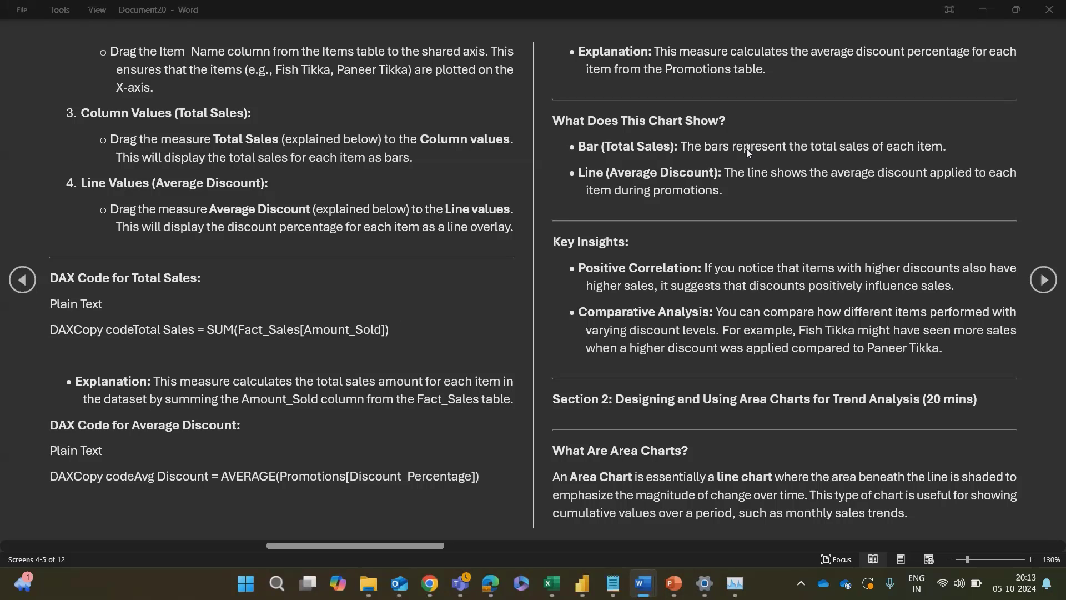
key(alt+Tab)
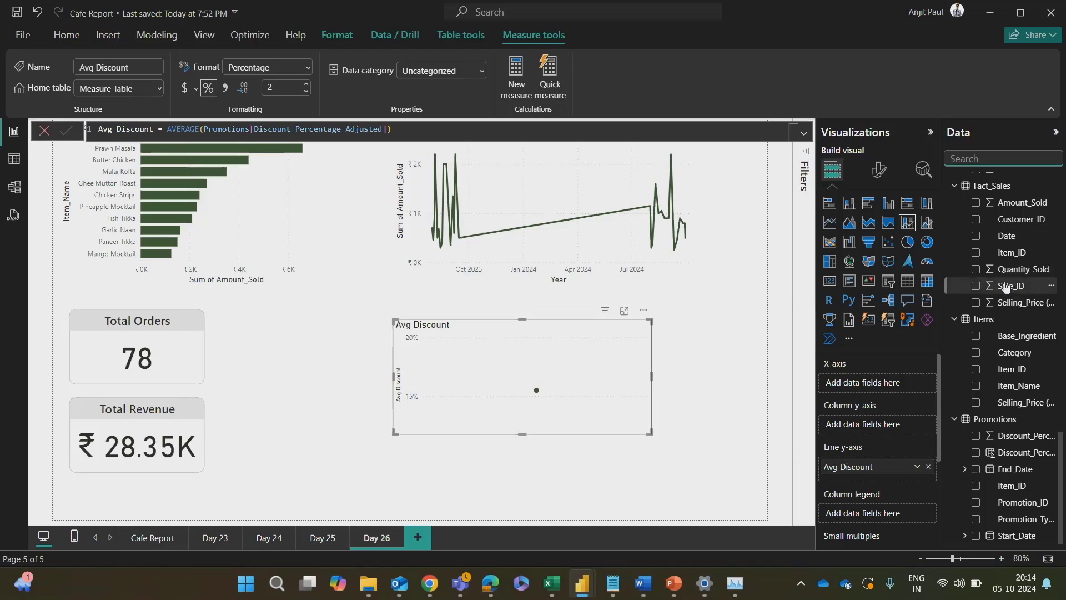
Step: Assign Amount_Sold from Fact_Sales to the combo chart's X-axis and Name from Customers to its column legend
drag(1022, 202, 876, 394)
scroll(874, 455, down, 2)
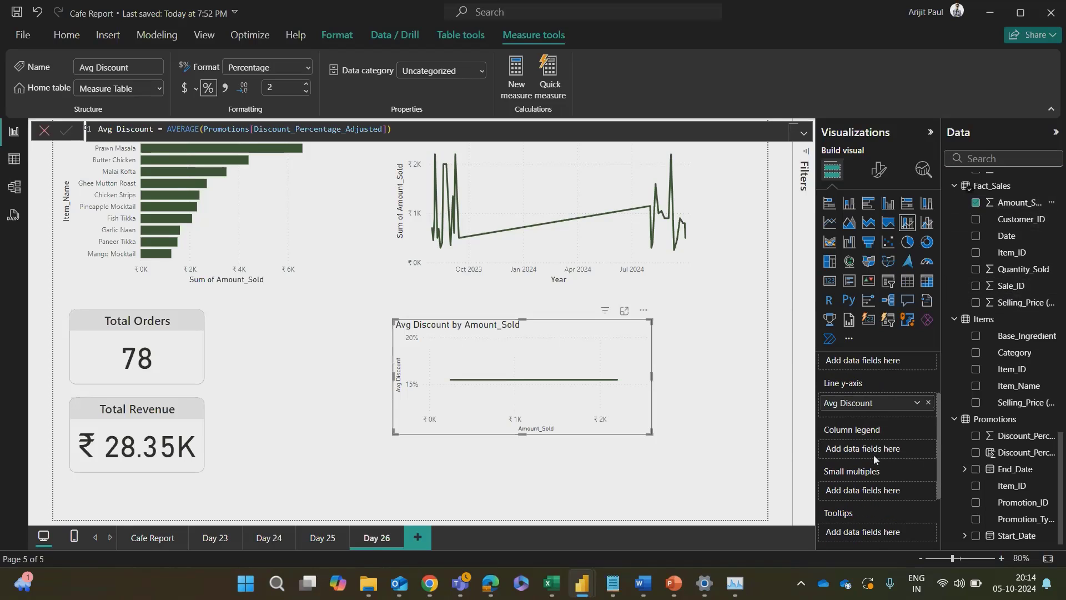
scroll(1024, 420, up, 3)
scroll(1024, 421, up, 5)
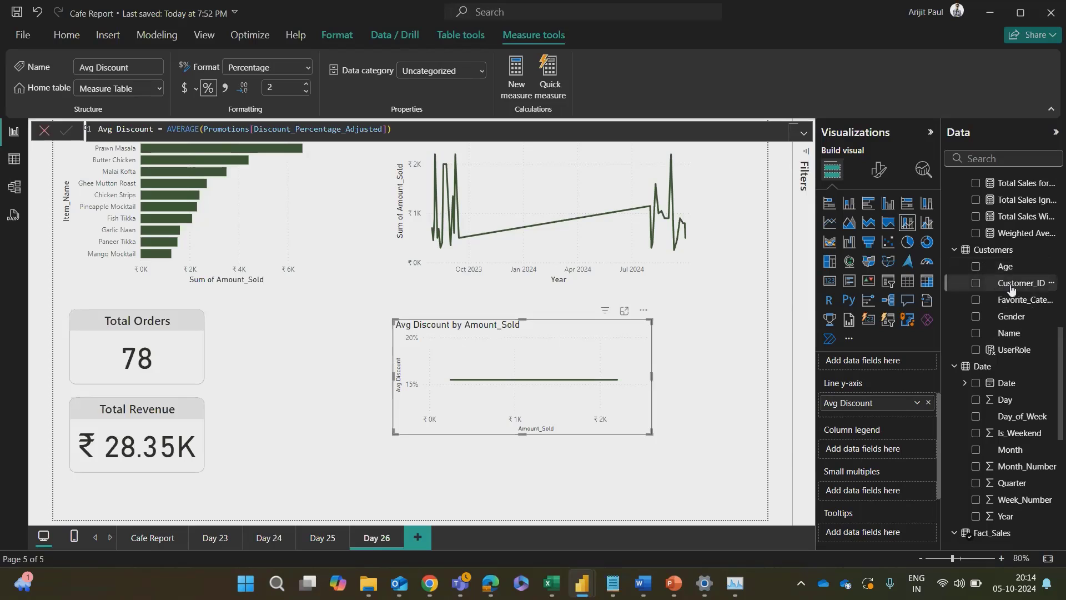
drag(1009, 333, 888, 451)
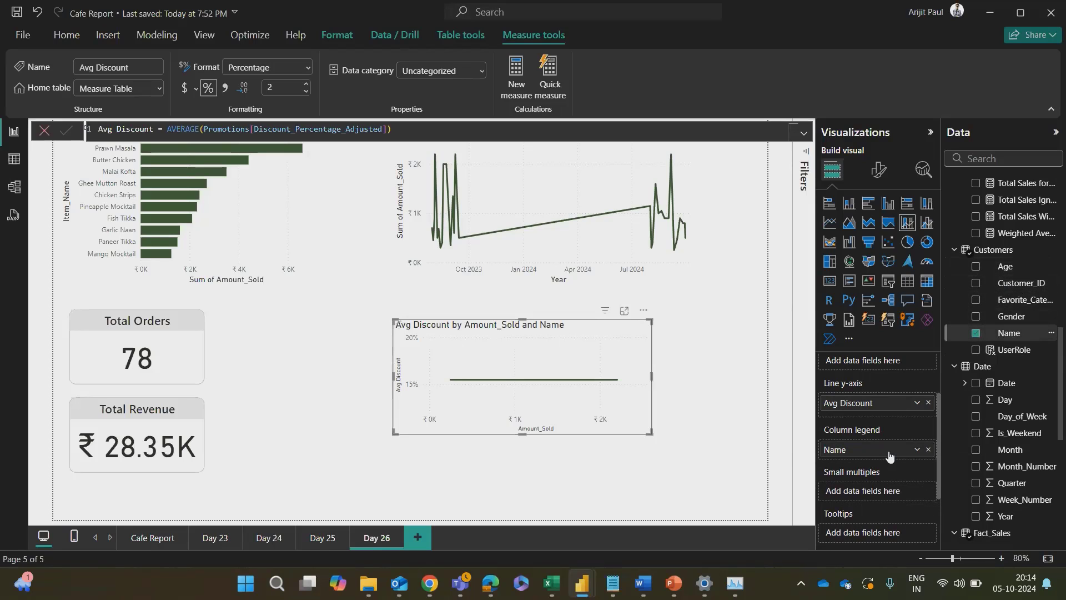
scroll(877, 398, up, 2)
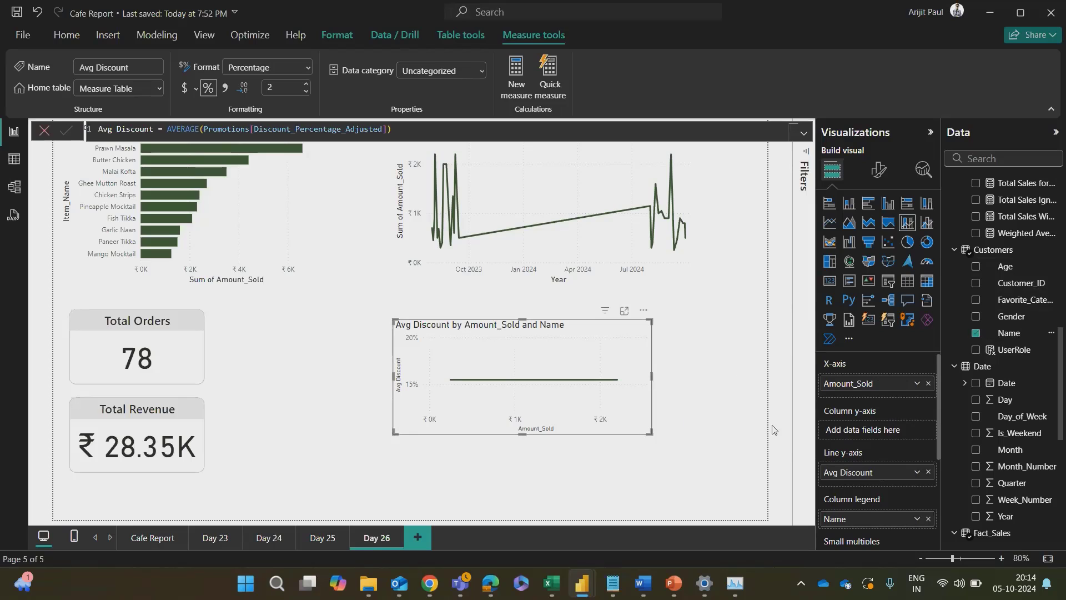
scroll(864, 425, down, 2)
scroll(864, 425, up, 2)
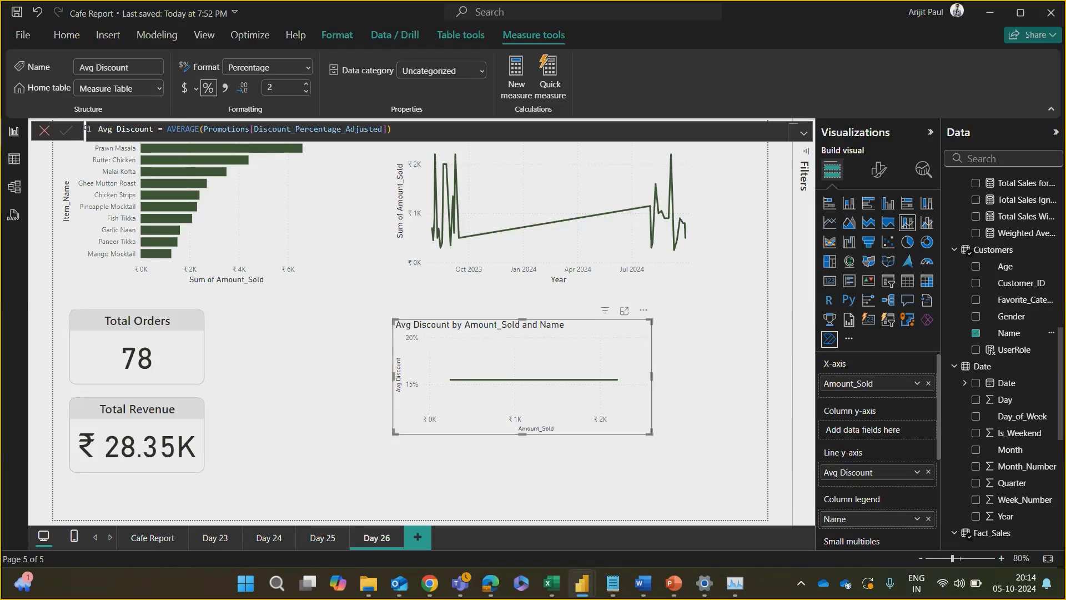
Step: Capture a screenshot of the combo chart with its field assignments and paste it into the ChatGPT conversation
key(super+shift+s)
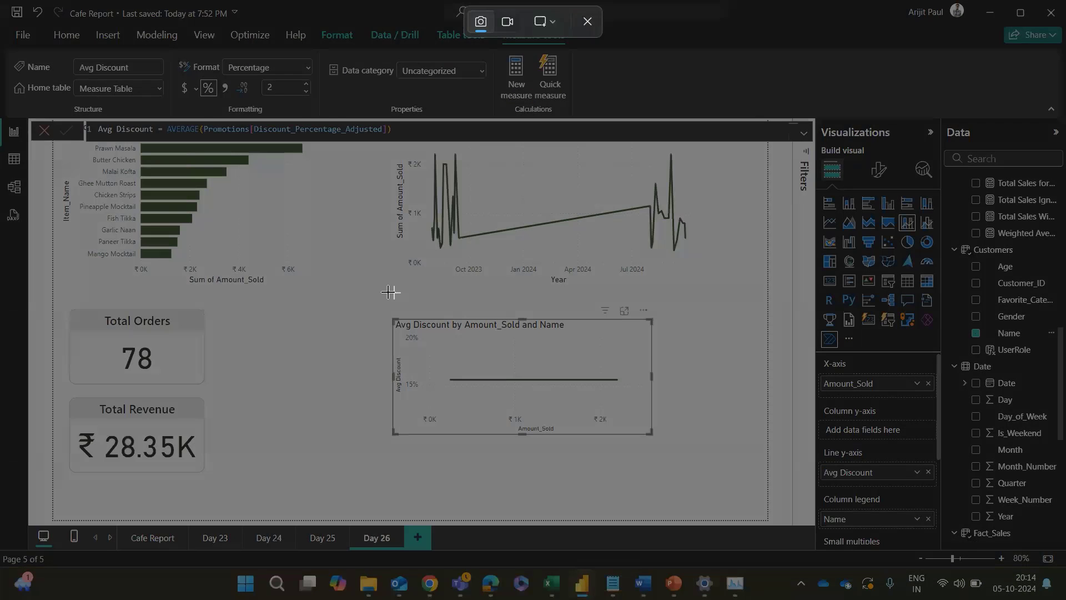
drag(347, 283, 1065, 538)
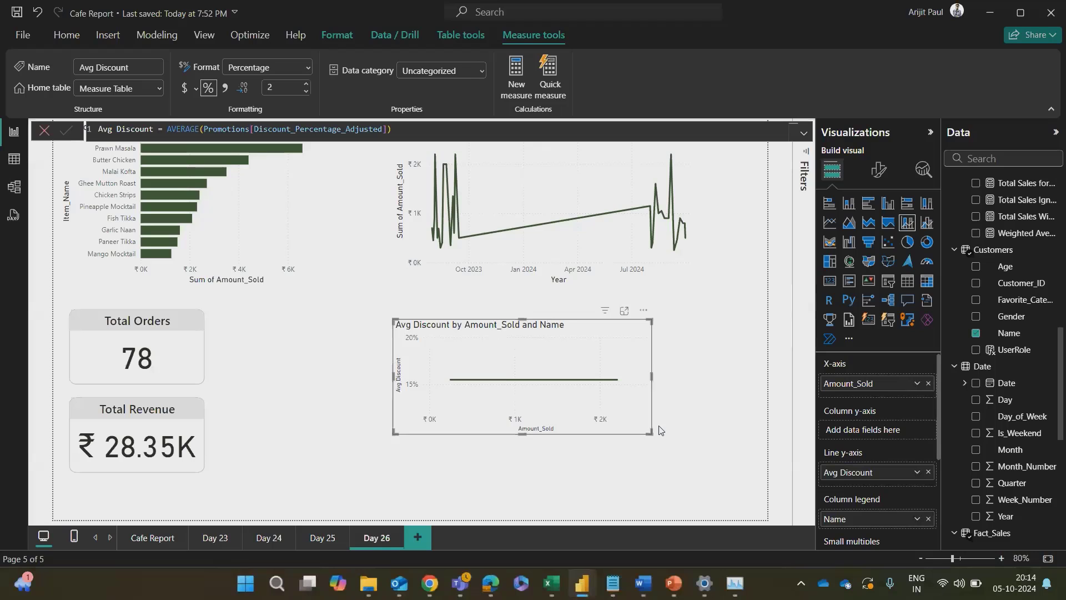
key(alt+Tab)
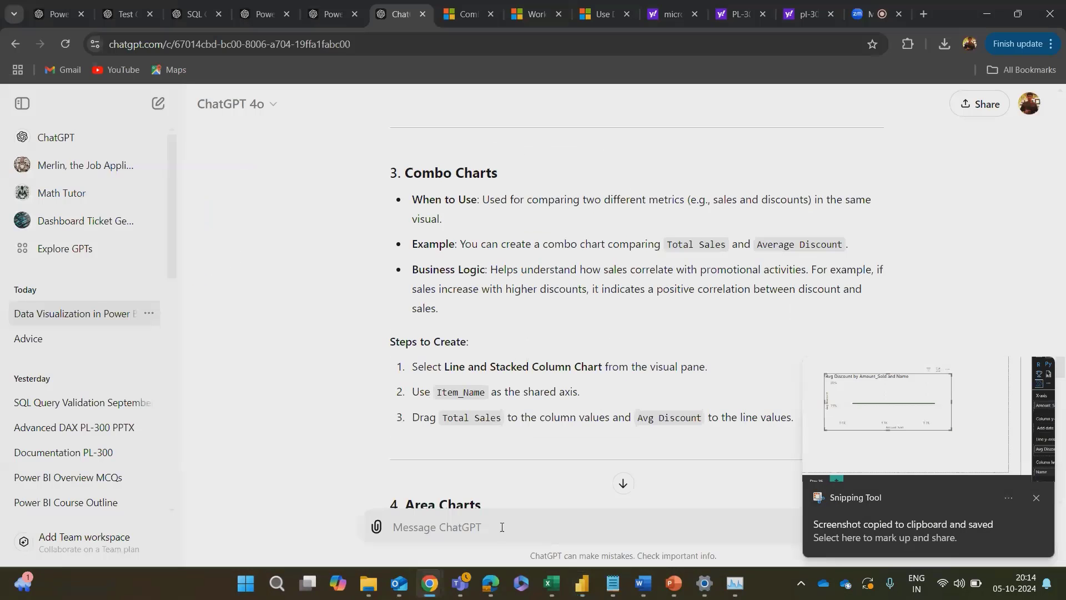
key(ctrl+v)
Step: Send ChatGPT the prompt "correct this line and stacks column chart with the correct fields" with the attached screenshot
text(corre)
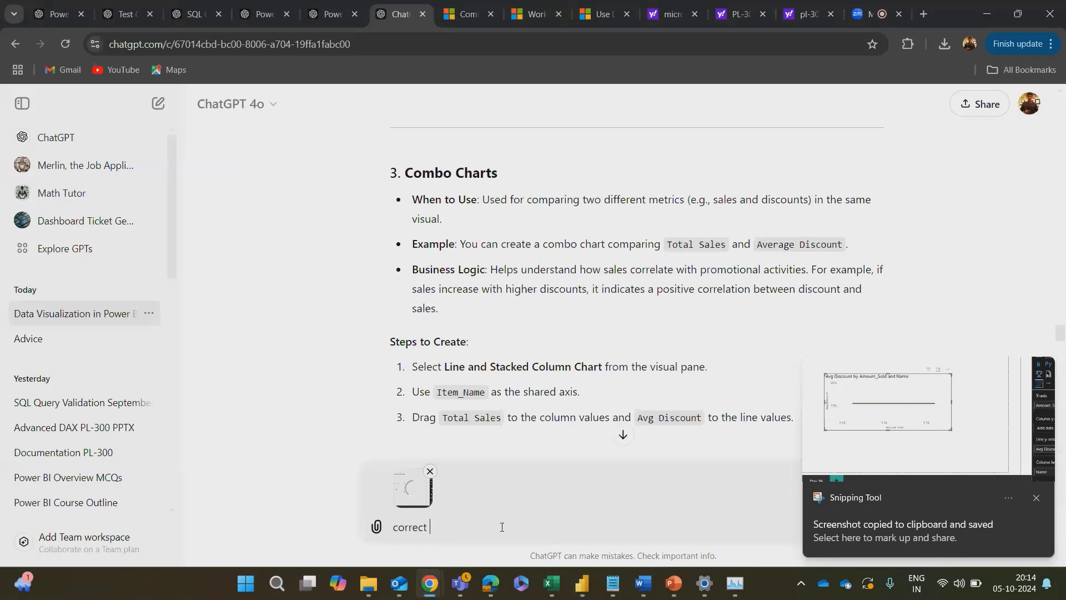
key(alt+Tab)
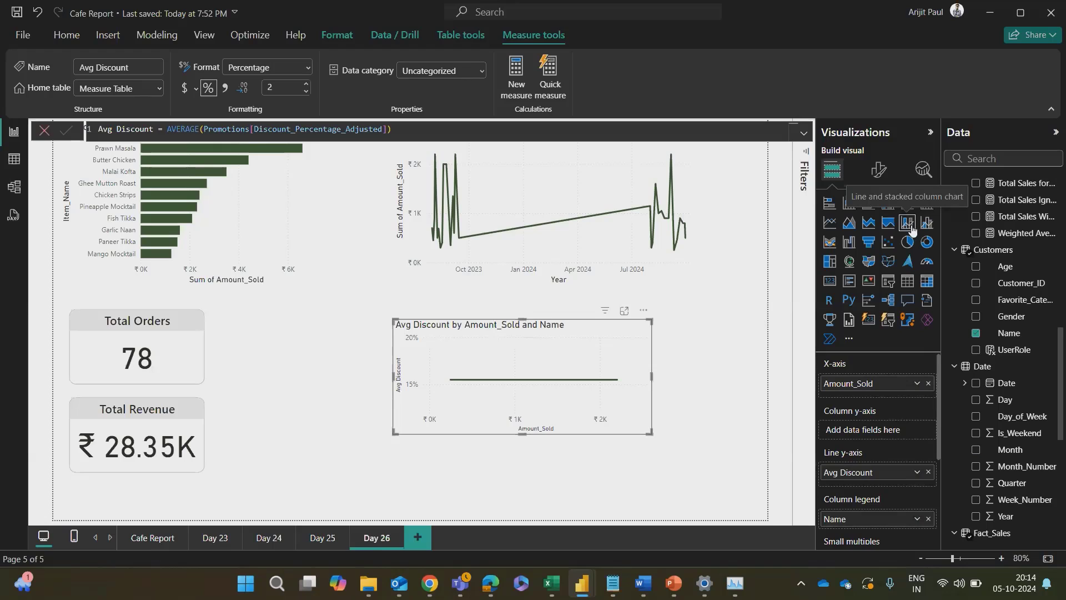
key(alt+Tab)
text(lin)
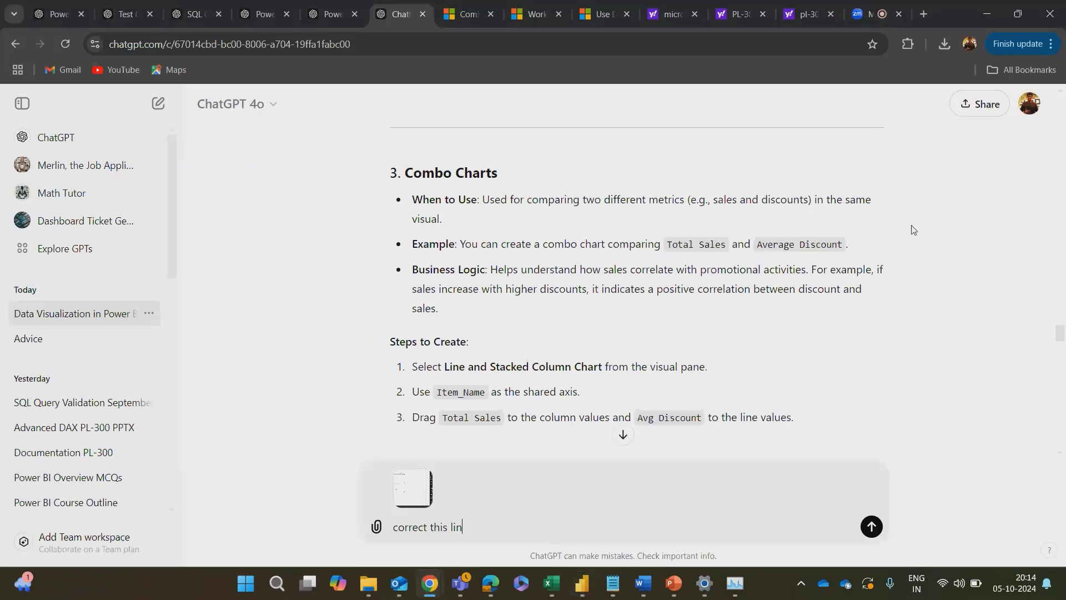
text(e and stacks column chart with the)
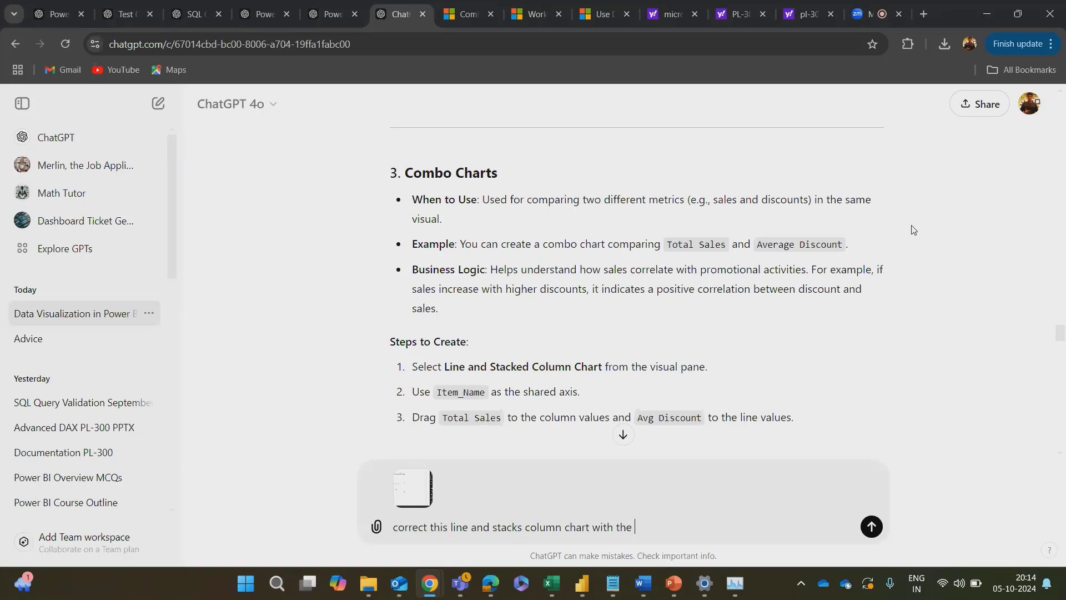
text(fields)
key(Return)
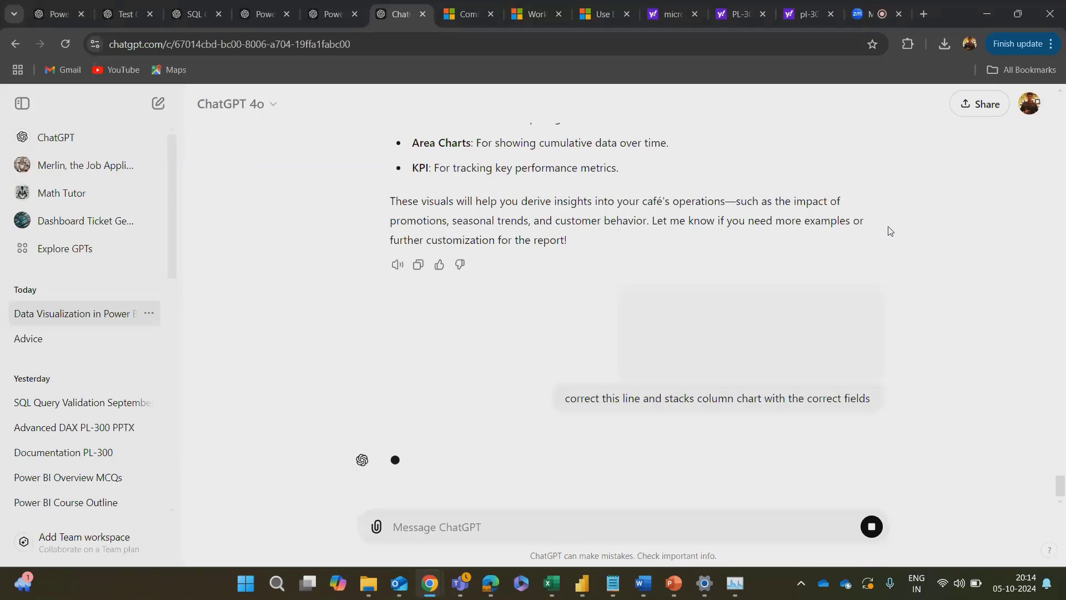
Step: Return to the Cafe Report and look through the Customers, Date, Fact_Sales, Items and Promotions fields
key(alt+Tab)
scroll(976, 326, down, 5)
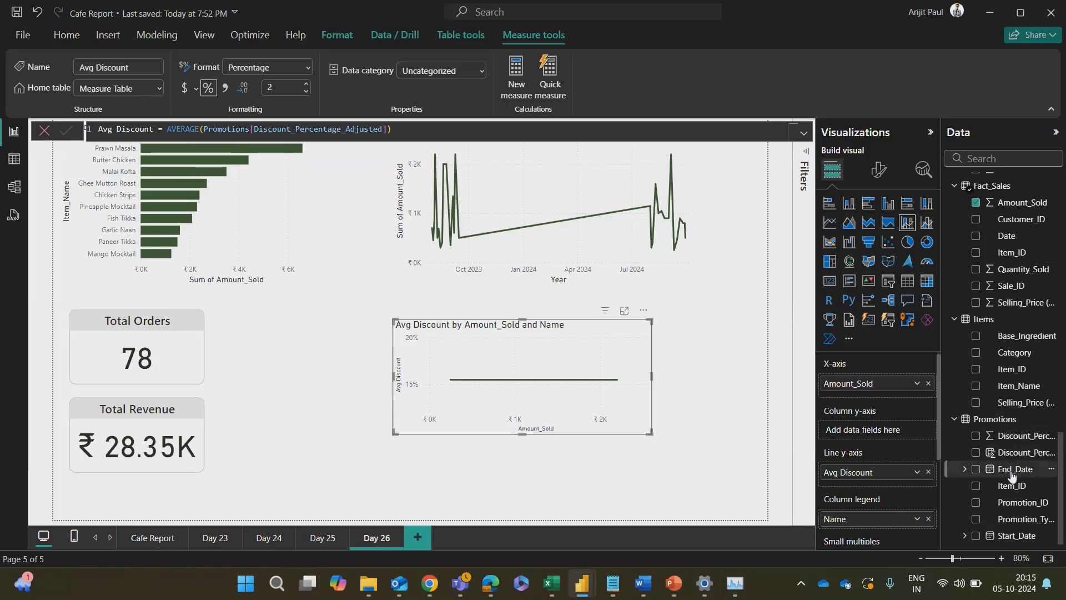
scroll(1012, 473, up, 5)
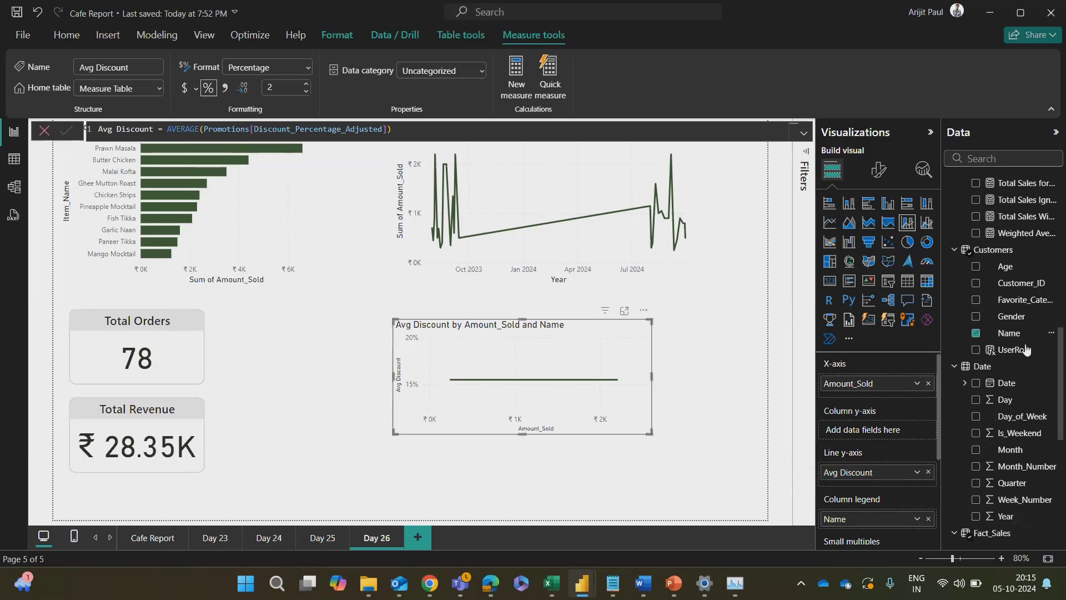
scroll(1000, 355, down, 5)
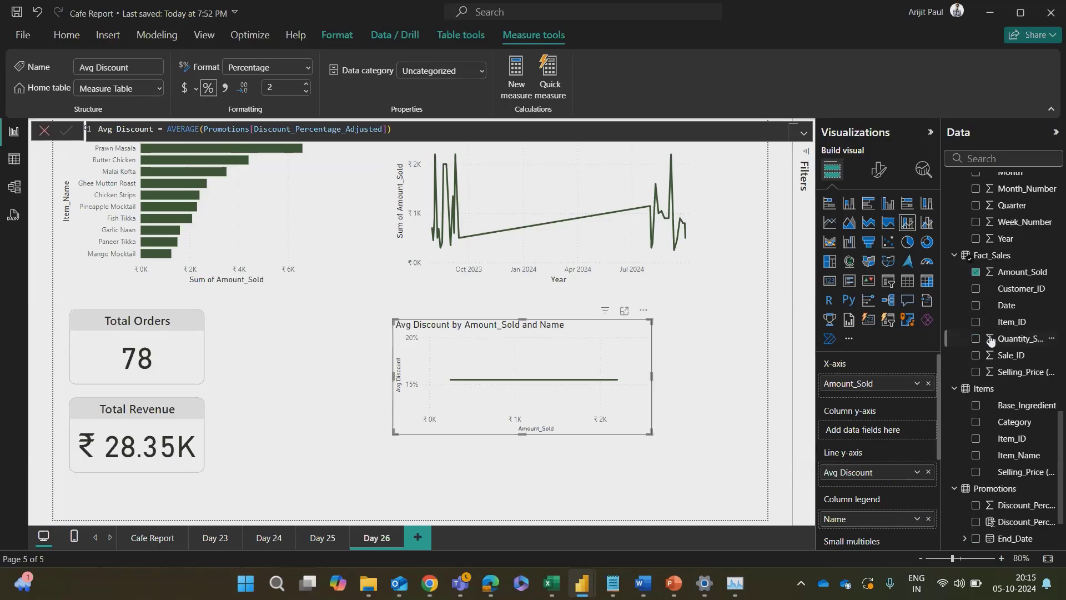
scroll(991, 328, down, 3)
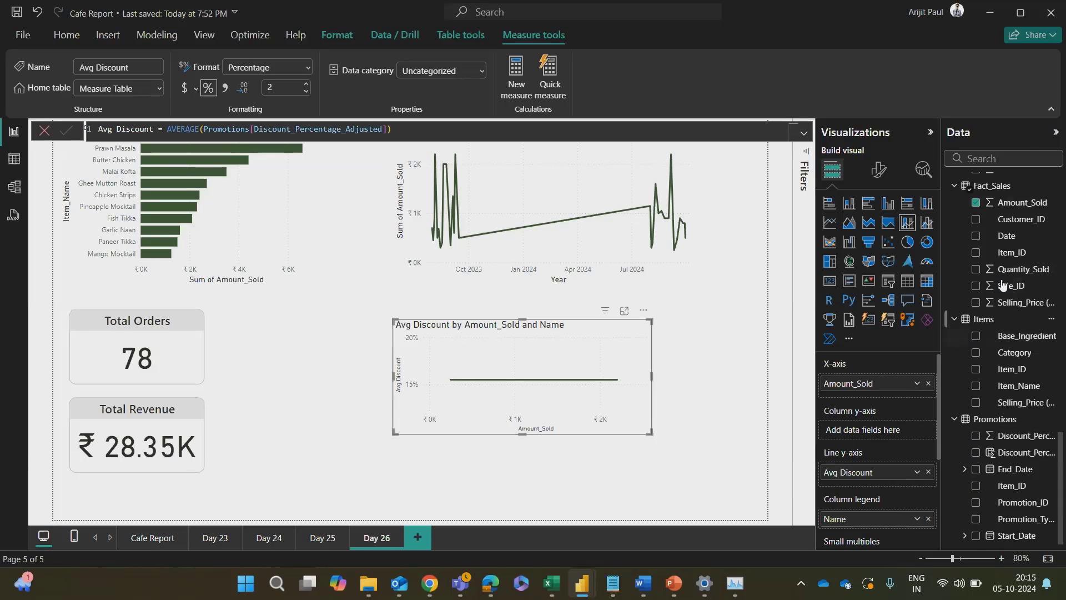
Step: Try Month from the Date table as the combo chart's column y-axis field
scroll(987, 311, up, 5)
scroll(989, 322, up, 4)
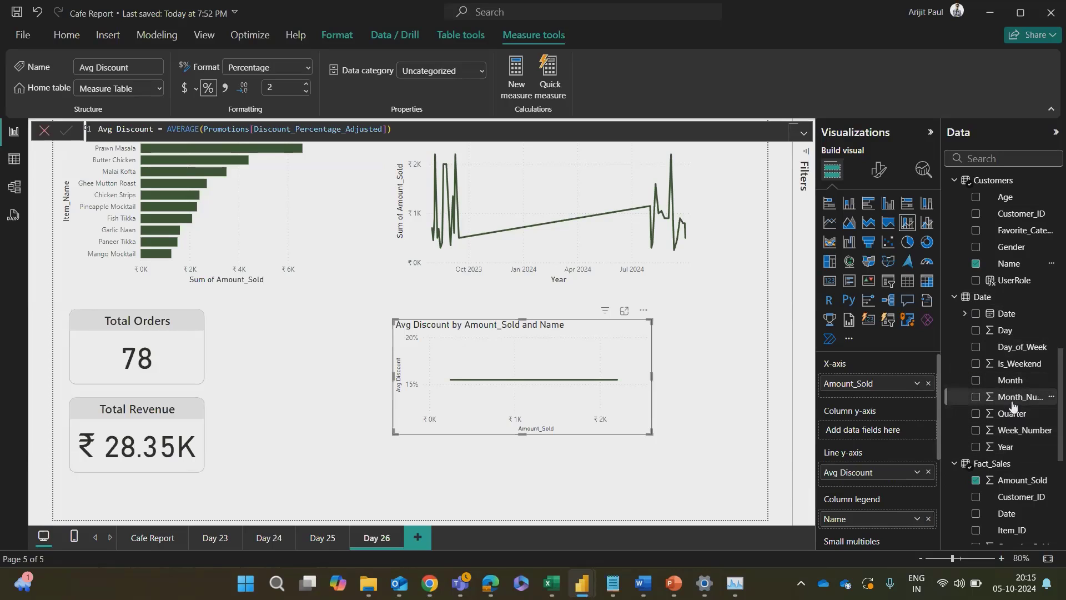
drag(1010, 381, 883, 431)
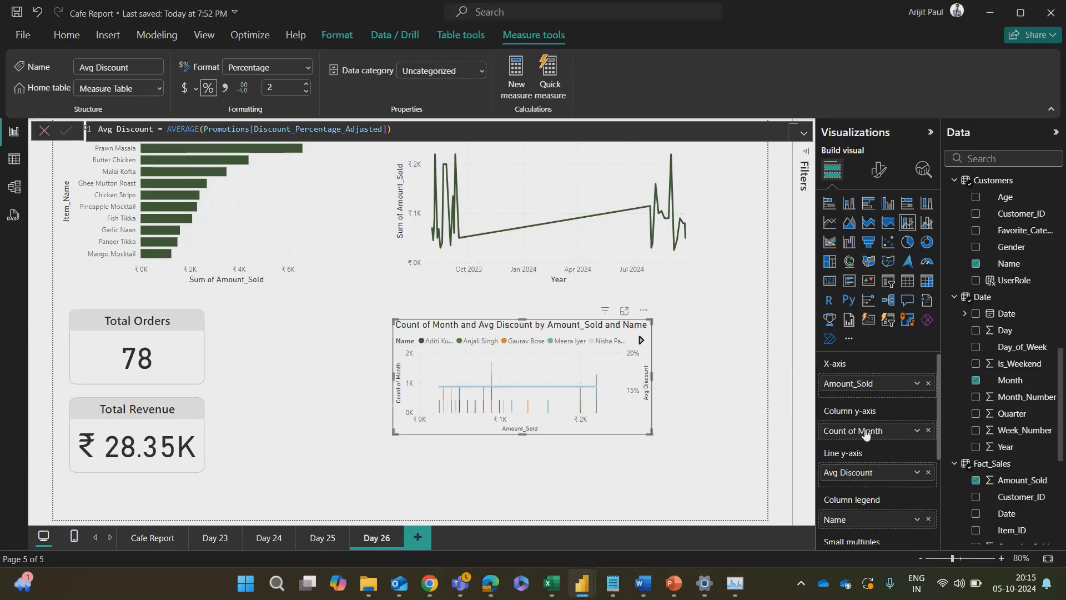
Step: Move Amount_Sold from the combo chart's X-axis to its column y-axis in place of Month, and enlarge the chart on the page
mouse_move(864, 430)
mouse_down()
mouse_move(867, 372)
mouse_move(872, 437)
mouse_up()
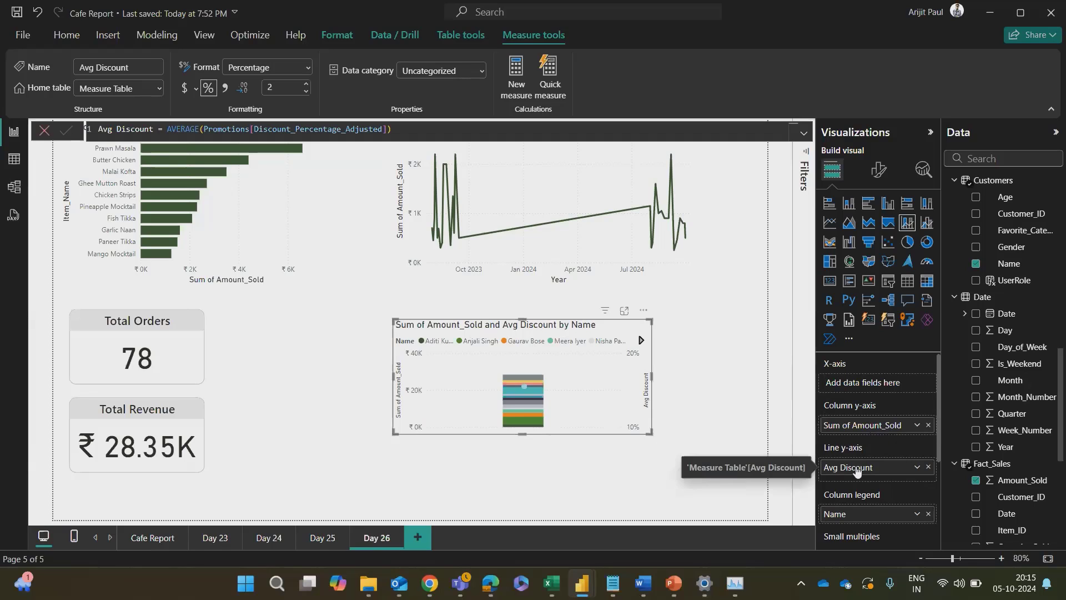
drag(858, 468, 863, 384)
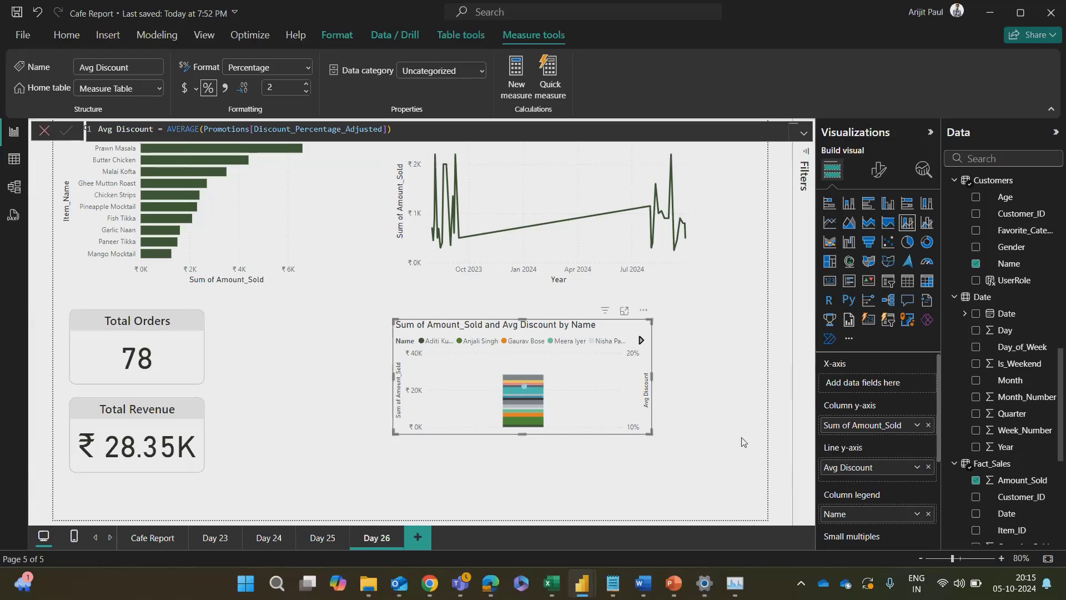
drag(651, 432, 696, 508)
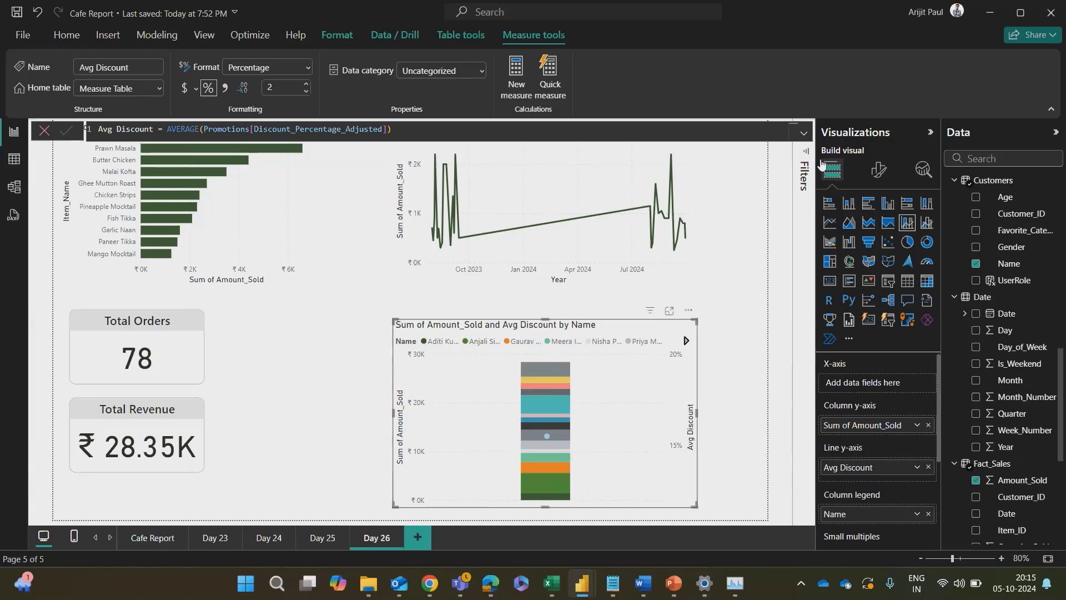
Step: Filter the combo chart's Name field with a Top N filter showing the top 5 by Sum of Amount_Sold
click(803, 157)
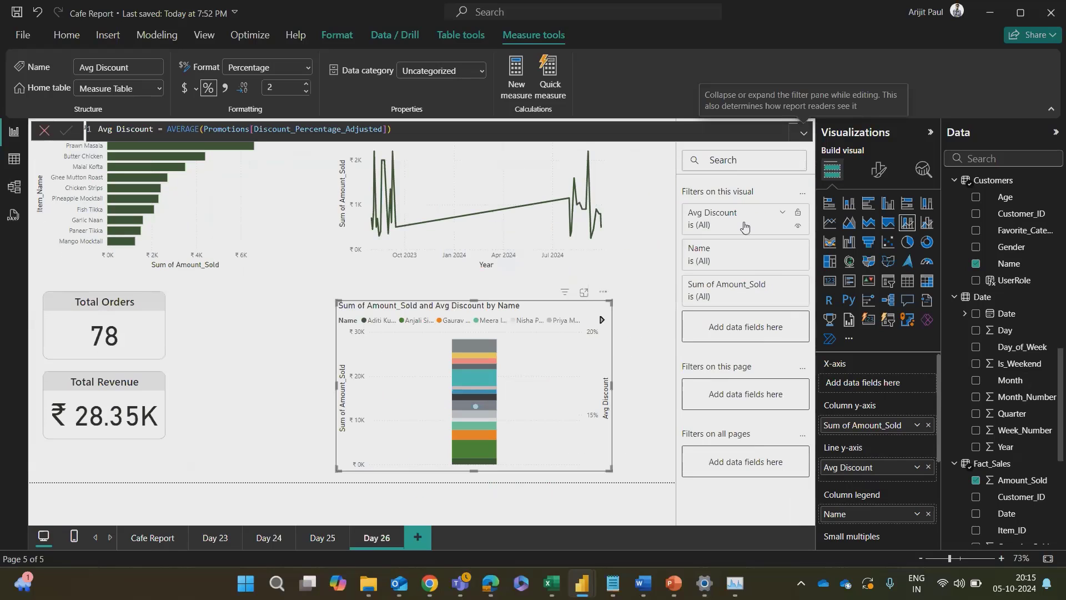
click(783, 251)
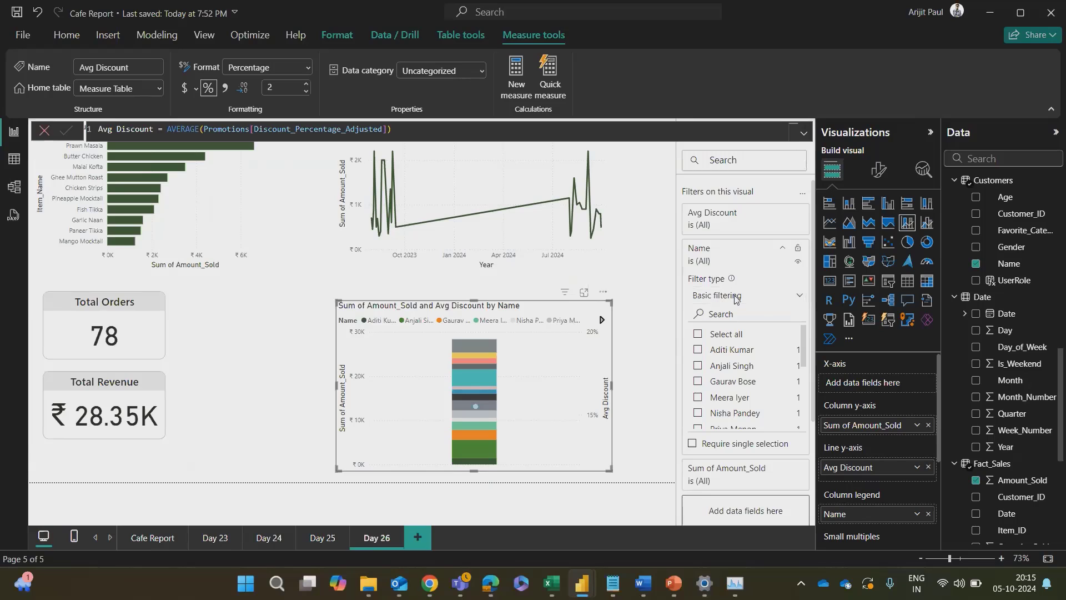
click(736, 297)
click(705, 348)
click(759, 330)
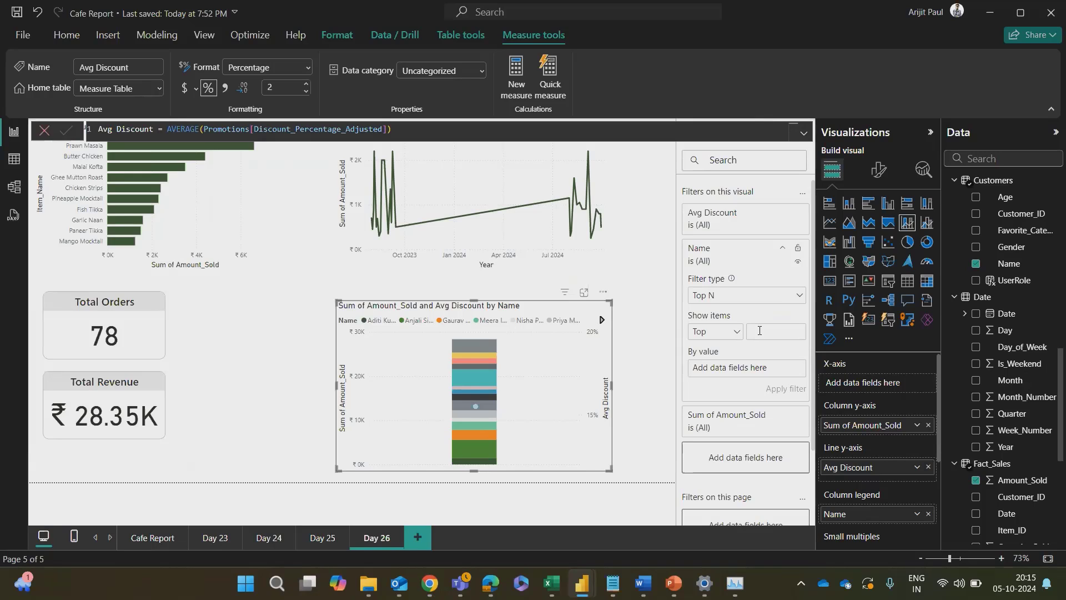
scroll(1014, 421, down, 5)
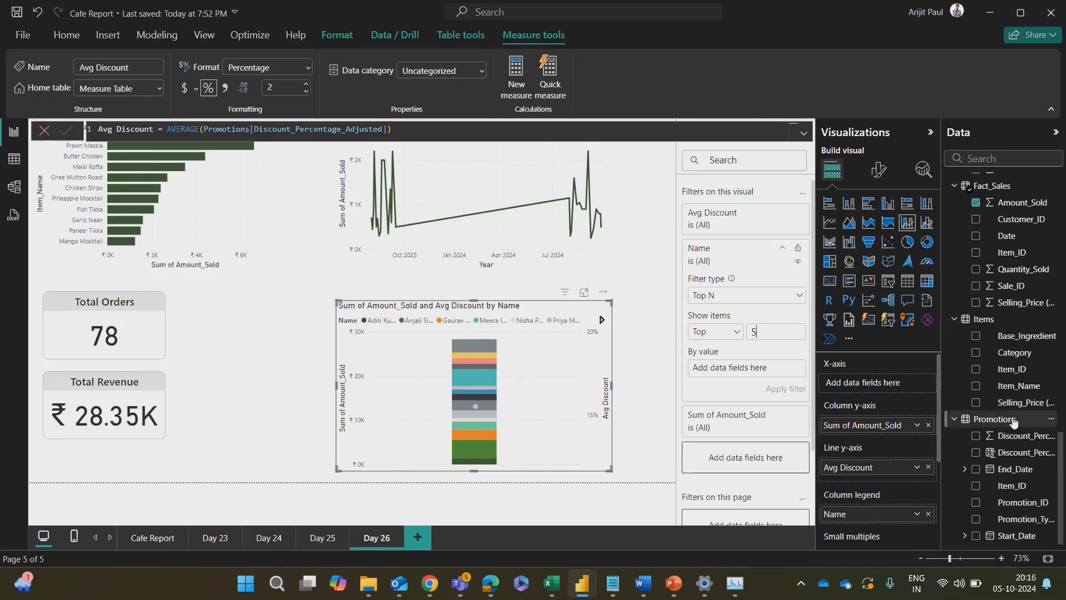
scroll(1013, 338, up, 2)
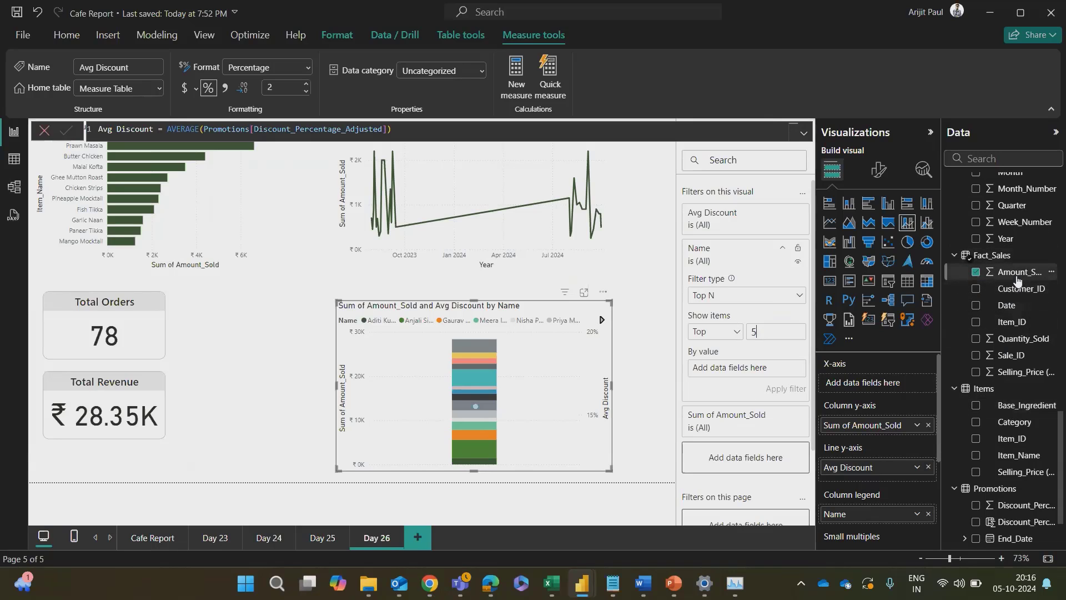
drag(1012, 272, 776, 371)
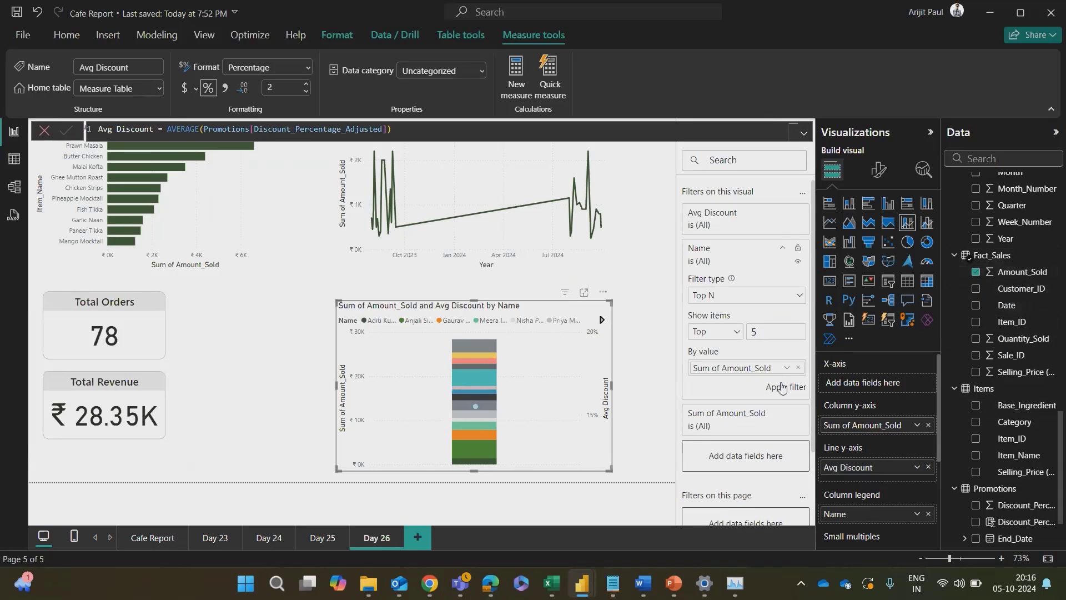
click(786, 387)
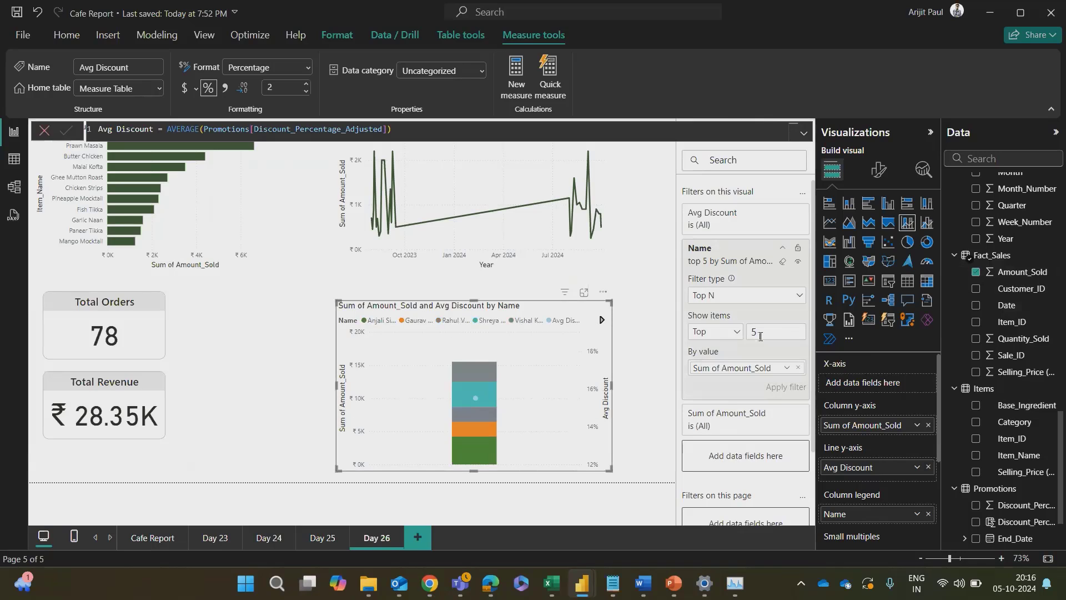
Step: Reduce the Name filter to the top 3, then widen the combo chart and shift it toward the Total Orders and Total Revenue cards
text(3)
key(Return)
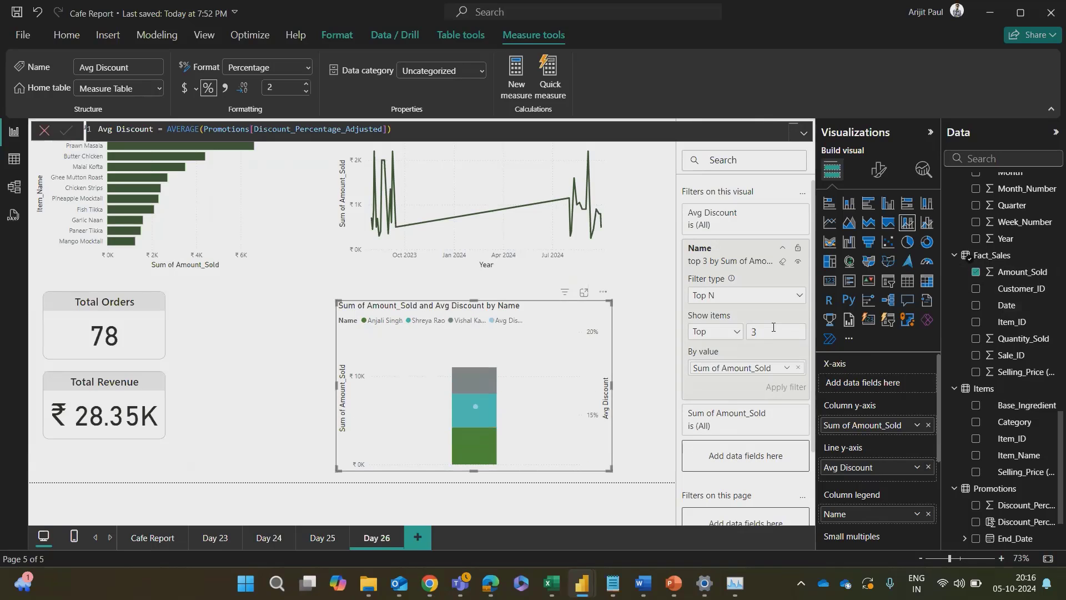
click(614, 385)
click(586, 383)
drag(613, 385, 666, 393)
drag(589, 343, 518, 348)
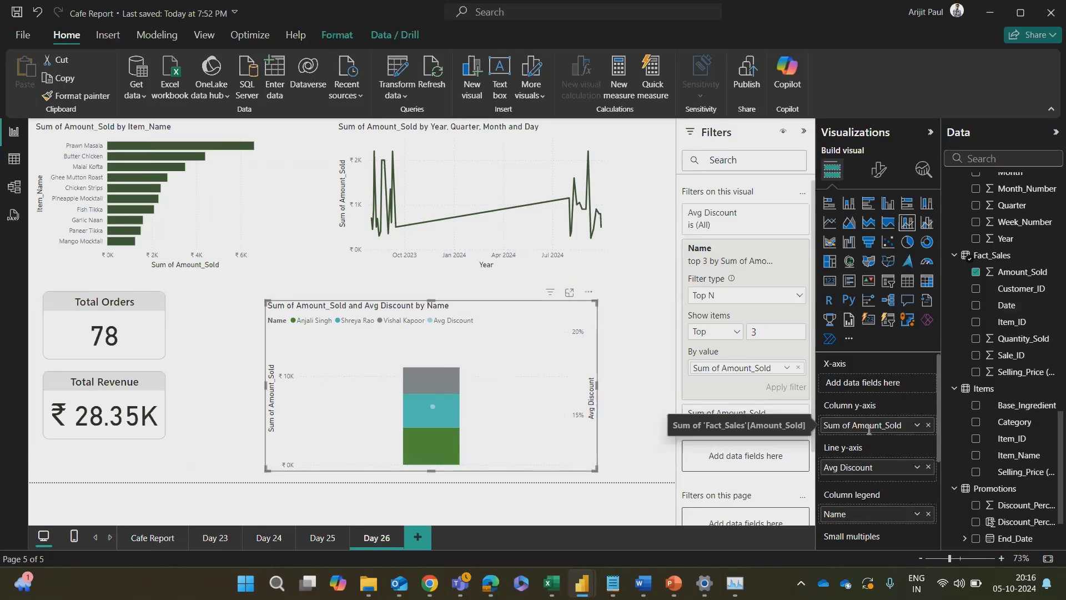
Step: Check ChatGPT's recommended combo chart field setup and move Name from the chart's column legend to its X-axis
key(alt+Tab)
scroll(614, 387, up, 10)
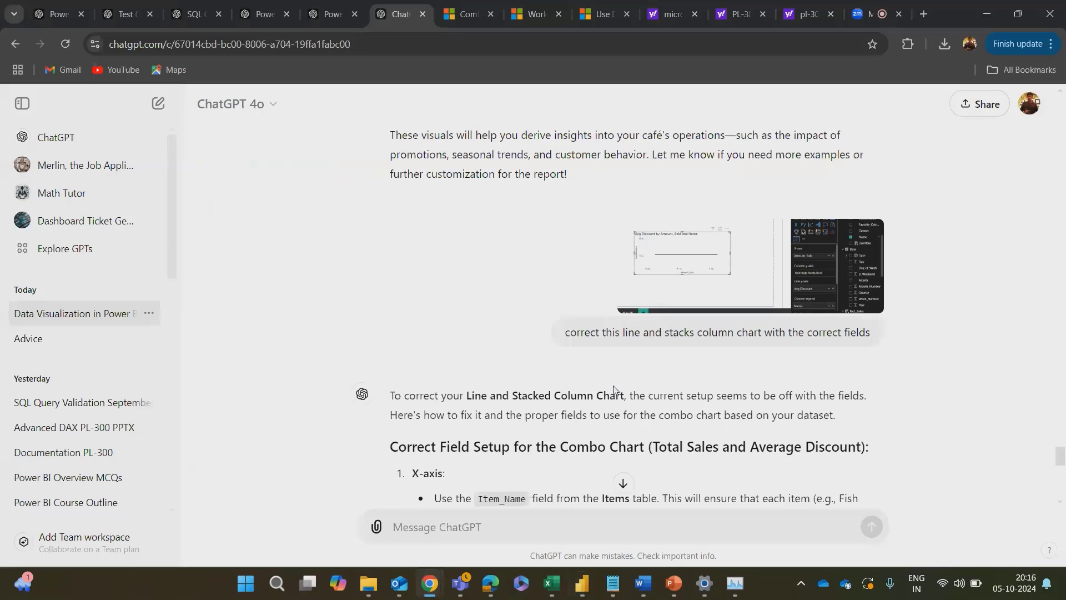
scroll(617, 386, down, 4)
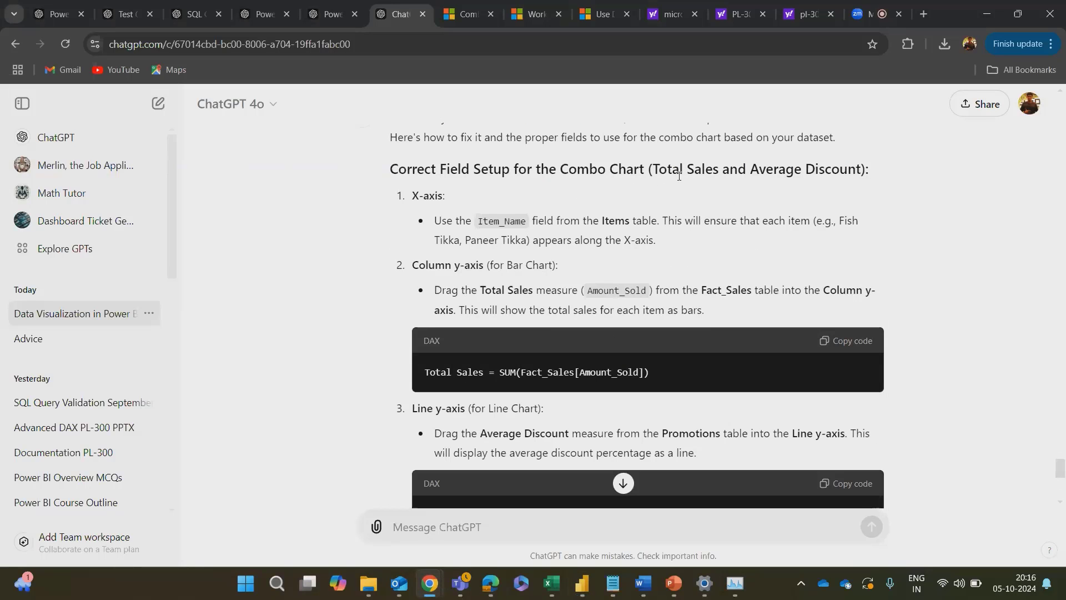
drag(648, 170, 889, 173)
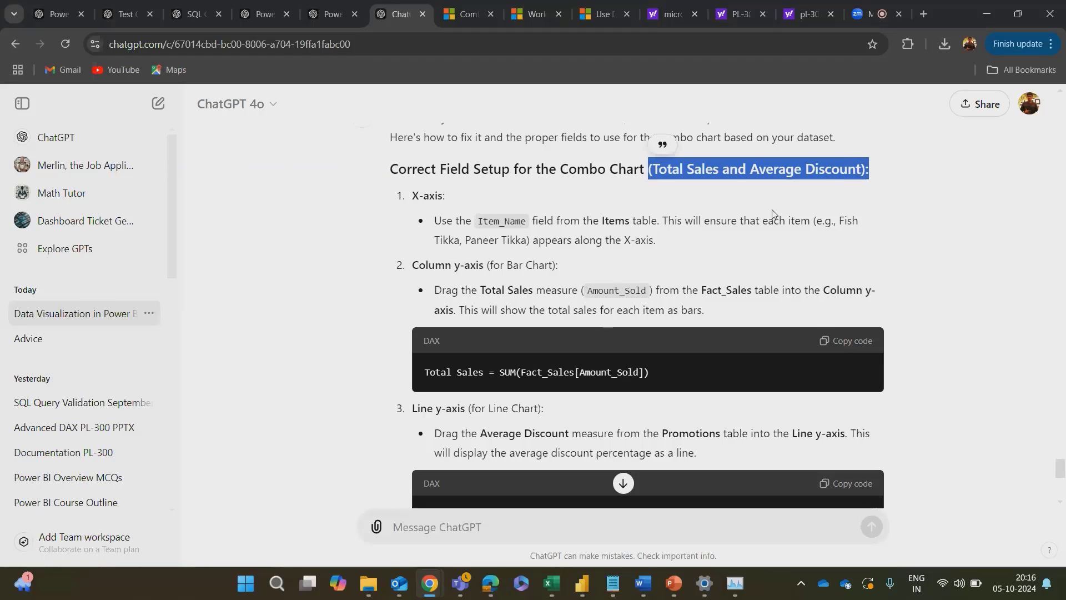
click(649, 258)
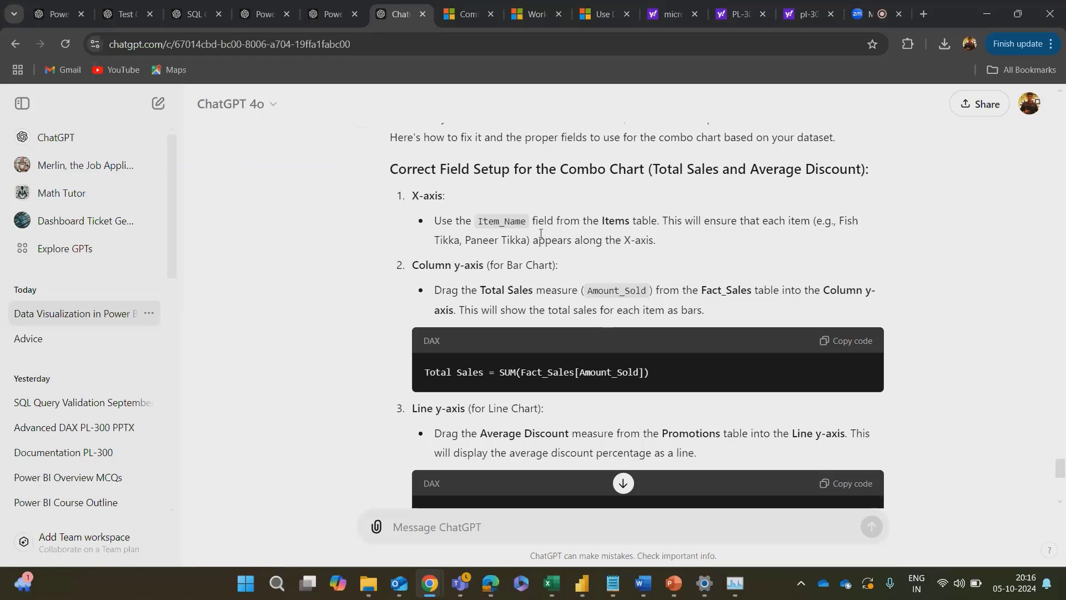
key(alt+Tab)
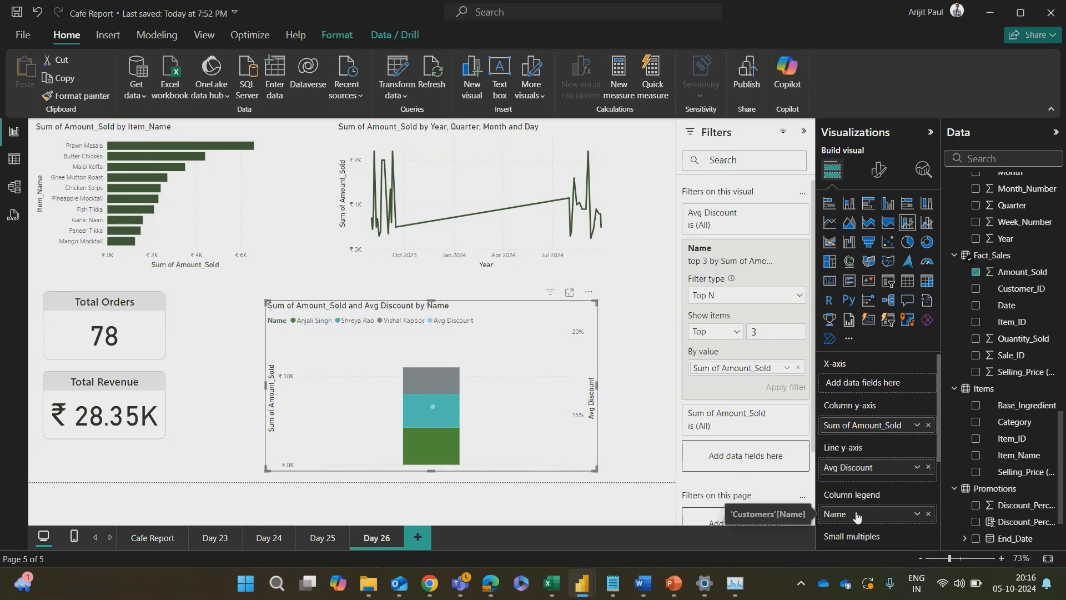
drag(860, 513, 868, 381)
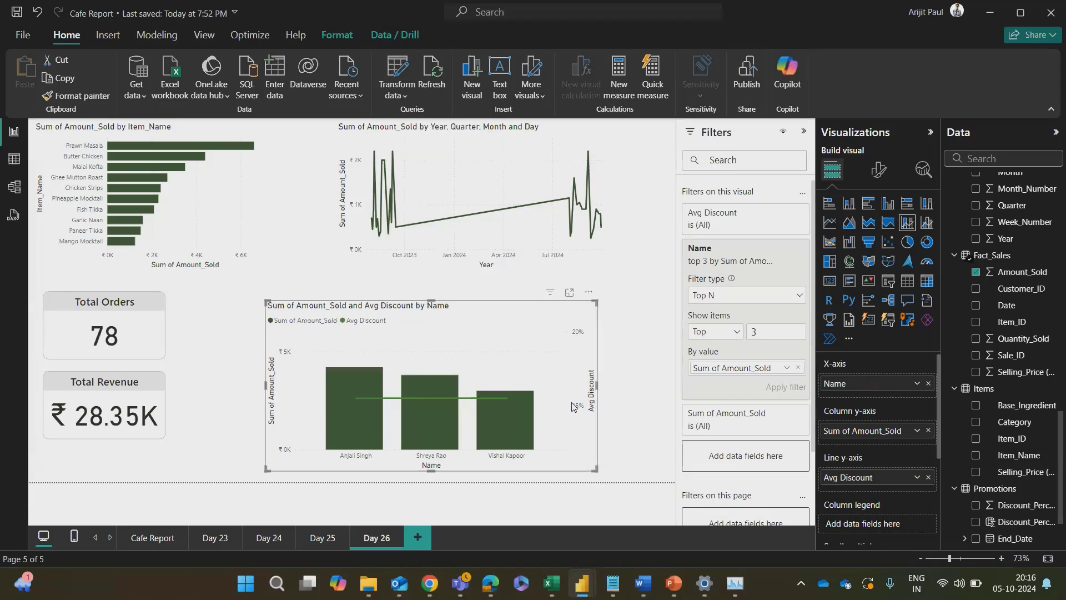
Step: Widen and reposition the combo chart on the page, and set its Name filter to the top 5
drag(597, 387, 674, 387)
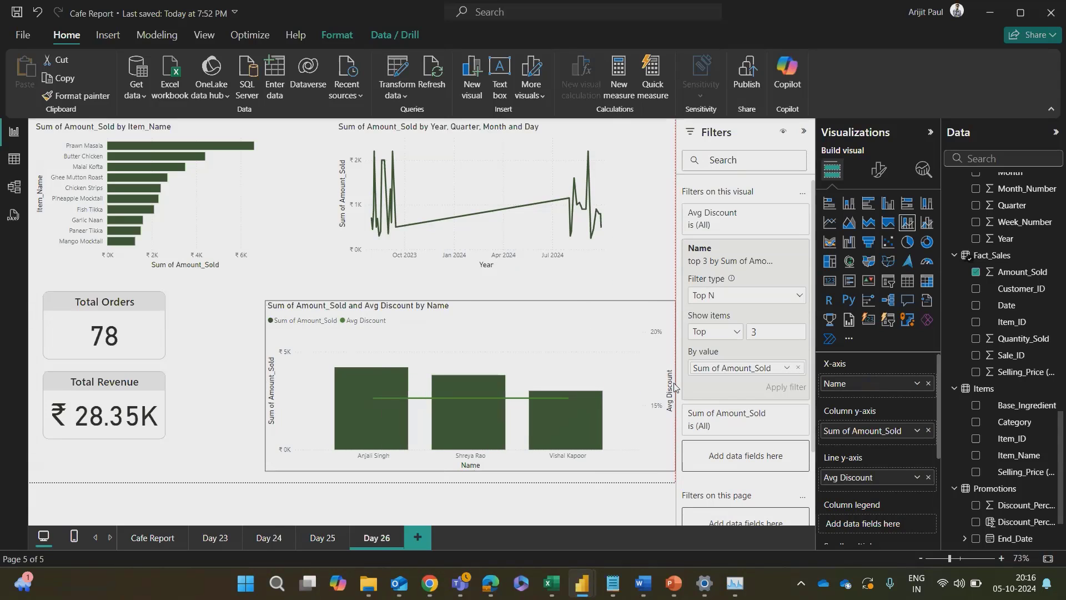
drag(604, 351, 559, 351)
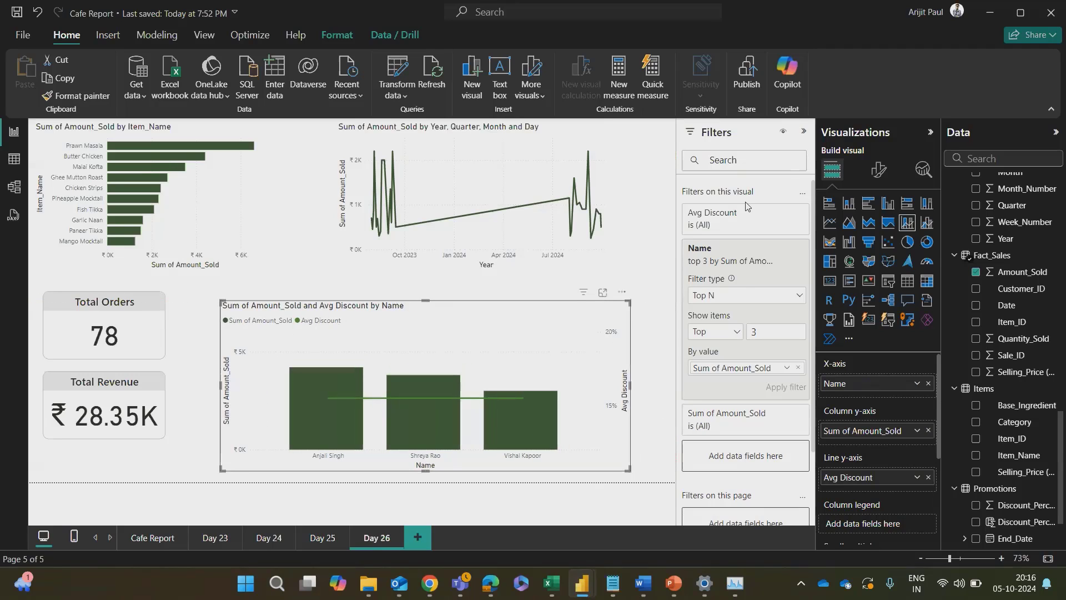
click(768, 332)
text(5)
click(776, 389)
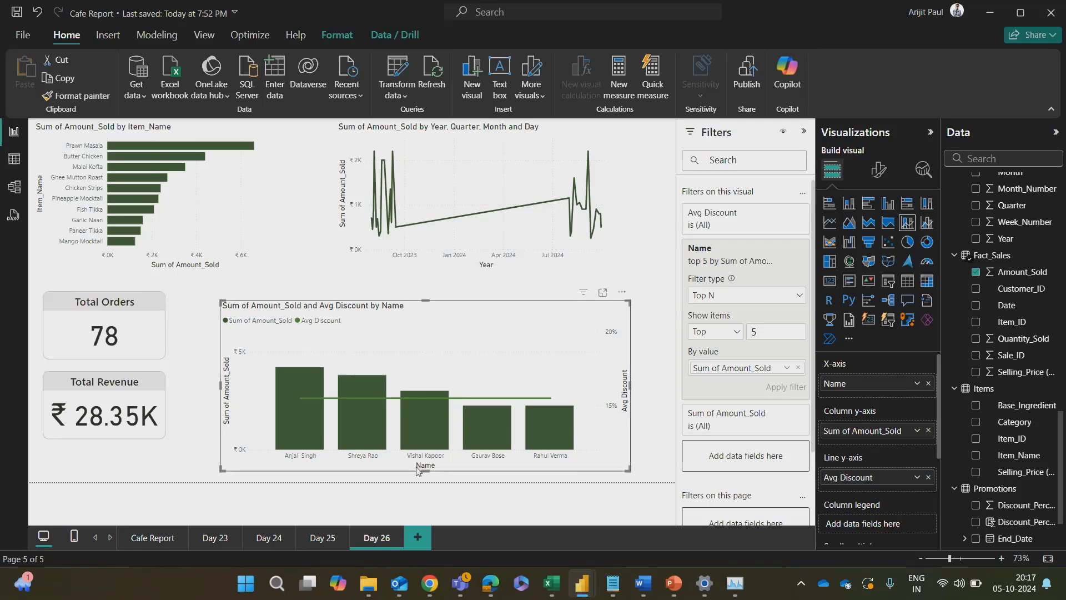
Step: Compare ChatGPT's recommended X-axis, column y-axis, line y-axis and column legend fields with the combo chart's assignments and the available fields
key(alt+Tab)
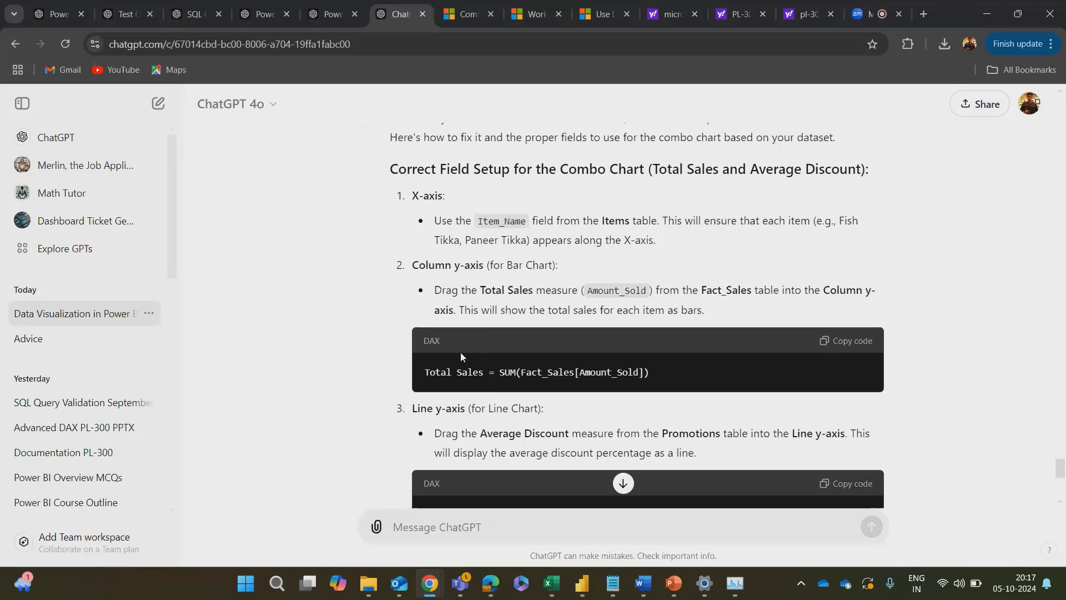
key(alt+Tab)
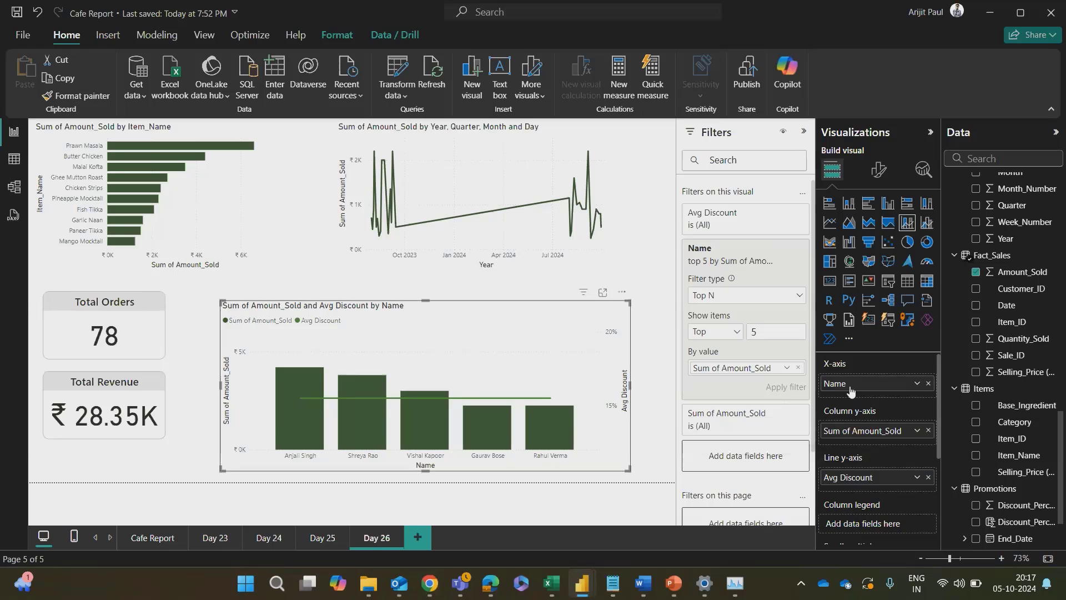
key(alt+Tab)
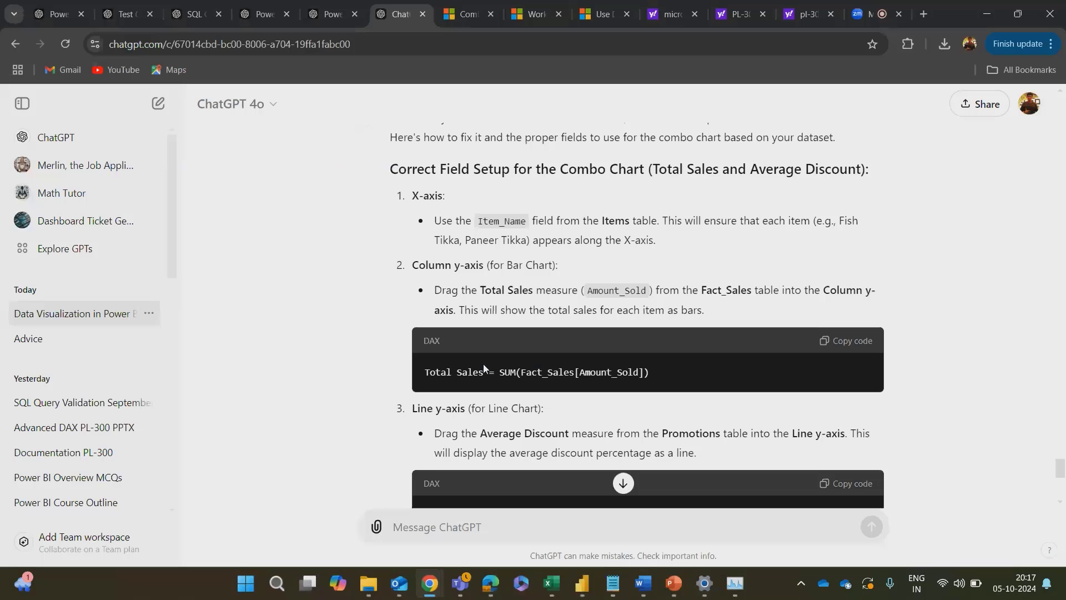
scroll(484, 363, down, 1)
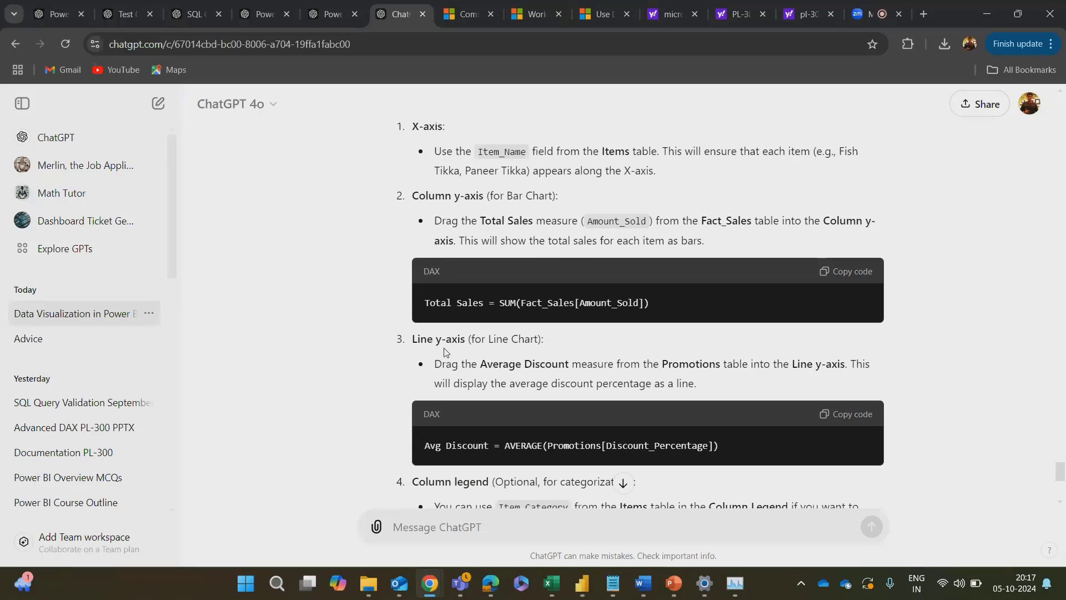
key(alt+Tab)
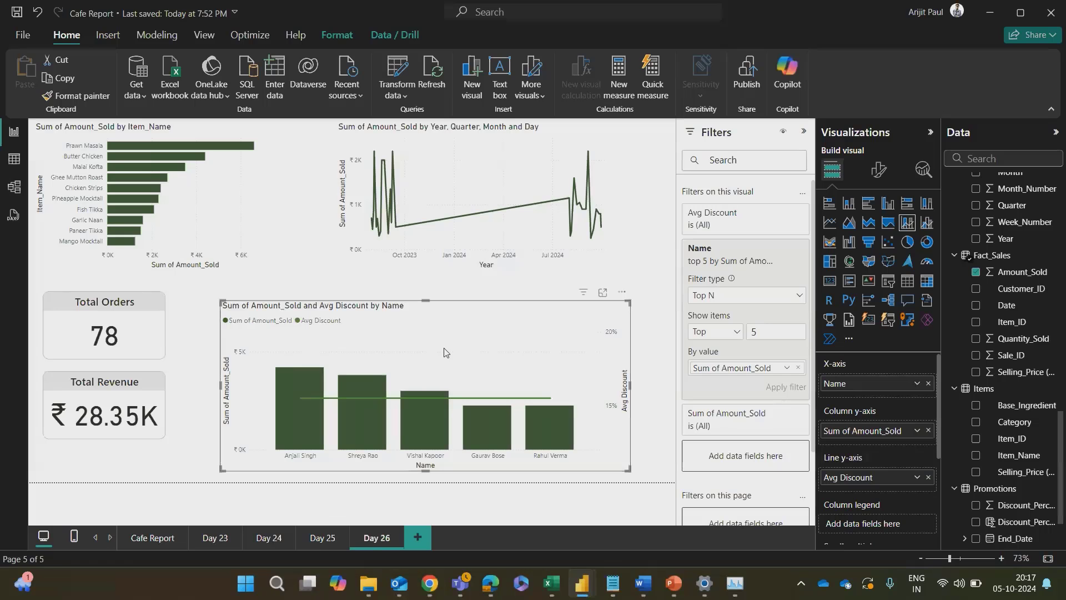
key(alt+Tab)
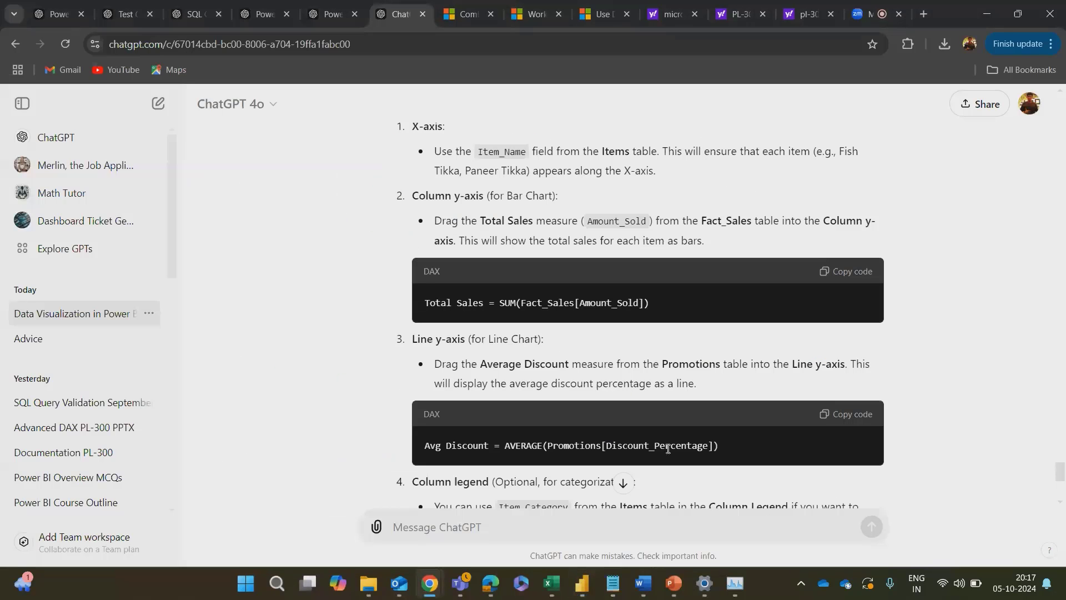
key(alt+Tab)
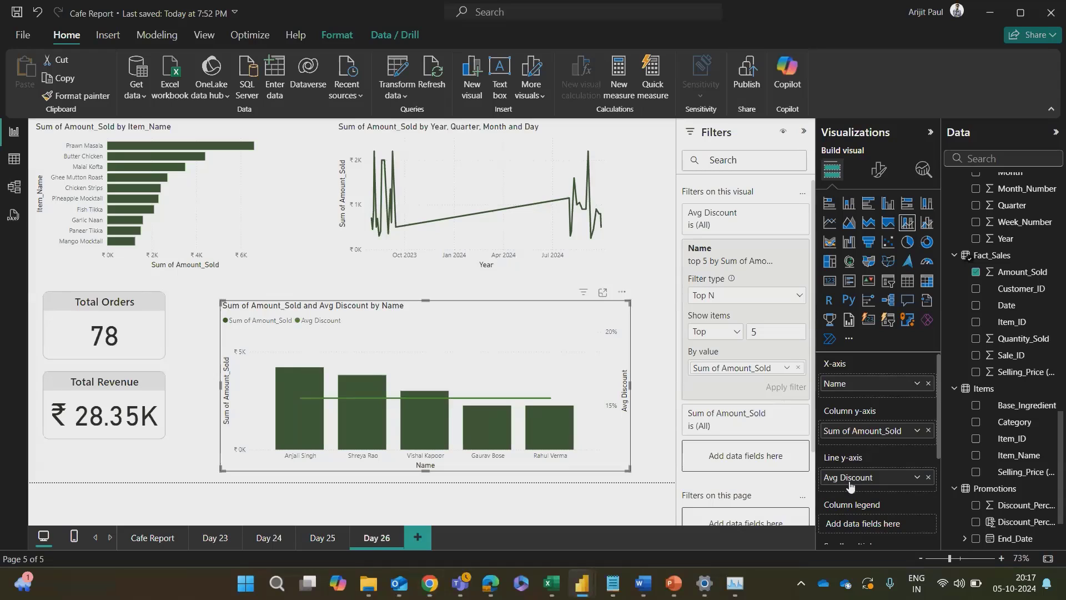
scroll(993, 343, up, 10)
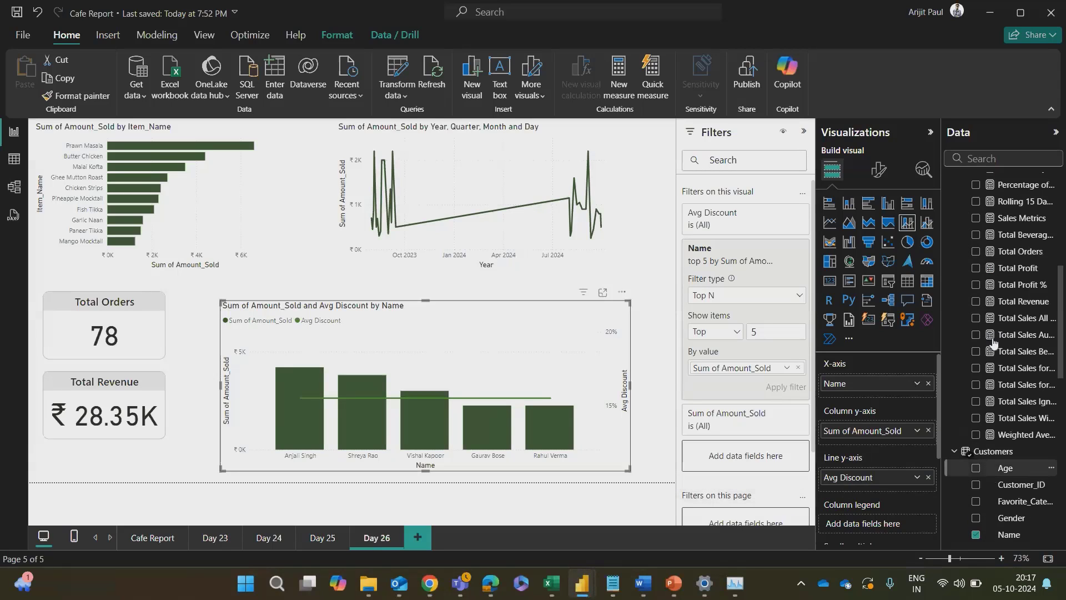
scroll(993, 344, down, 10)
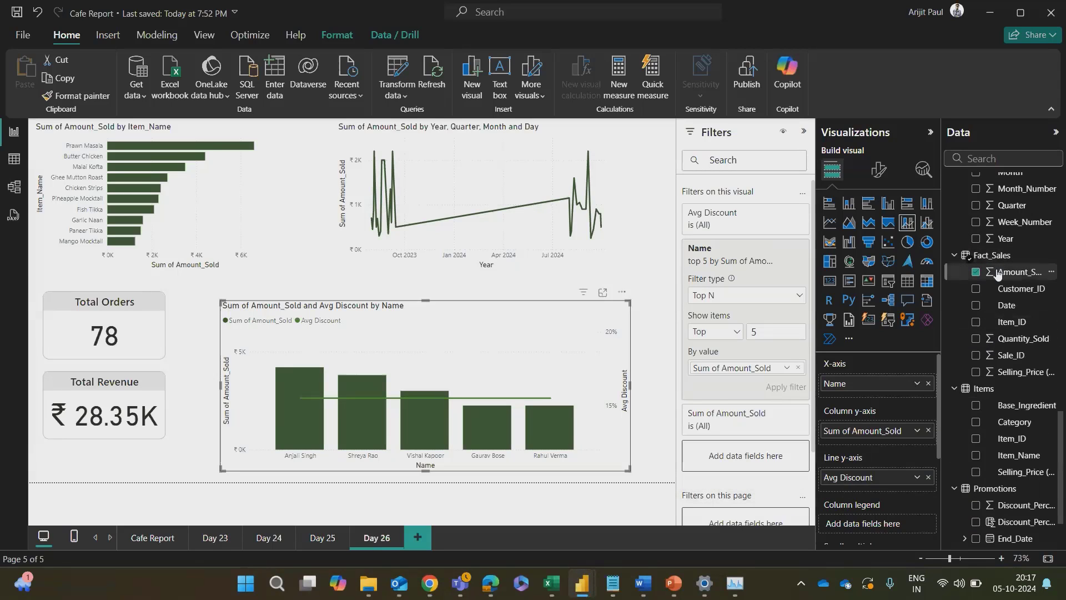
key(alt+Tab)
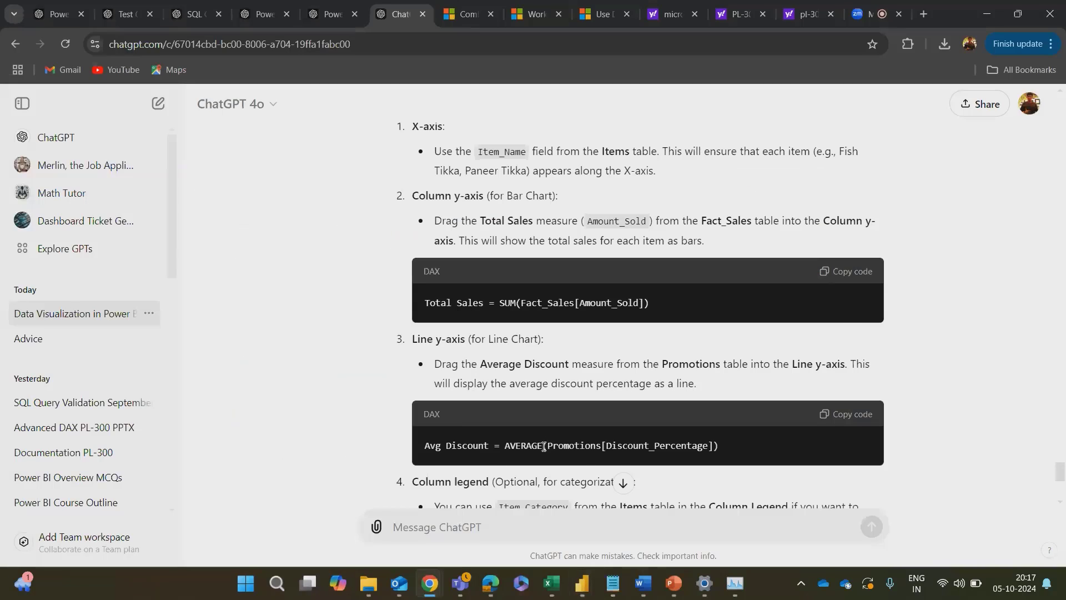
scroll(544, 447, down, 3)
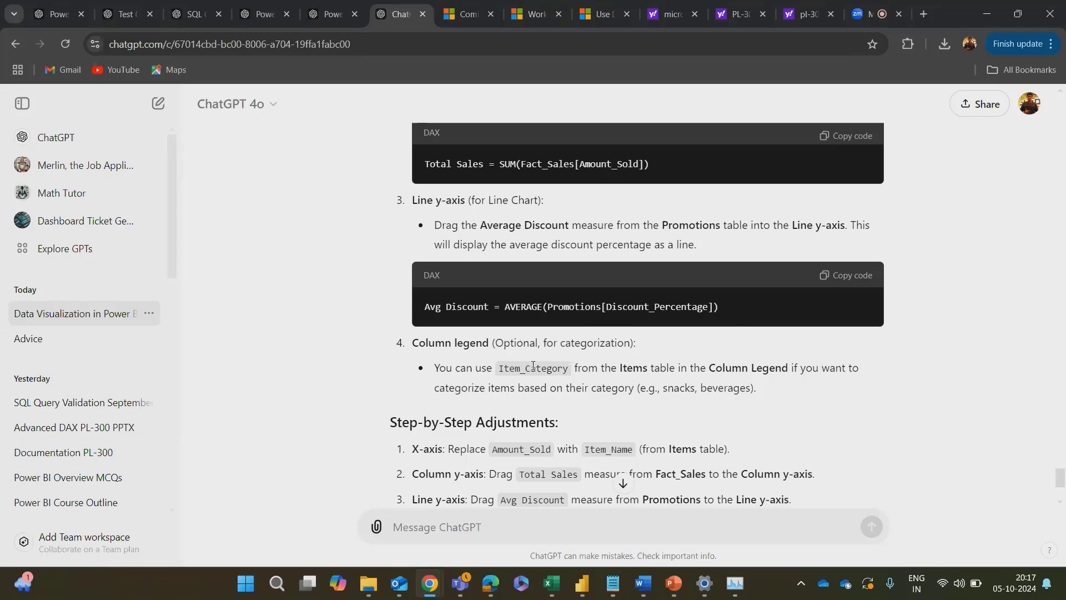
scroll(541, 345, down, 1)
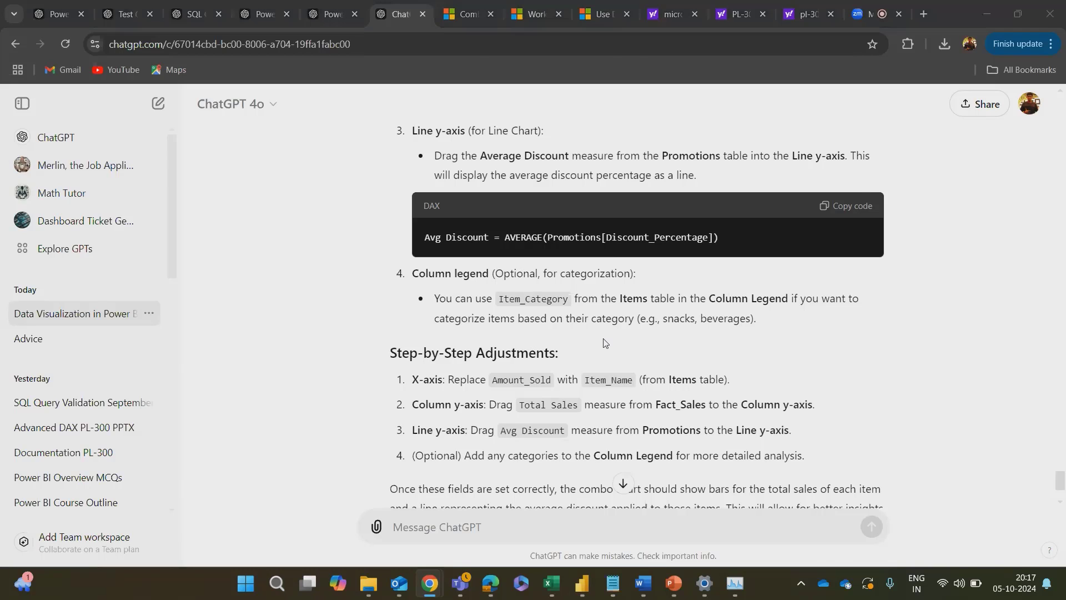
Step: Review the combo chart's assigned fields and empty column legend alongside the Customers, Date, Fact_Sales, Items and Promotions table fields
key(alt+Tab)
scroll(843, 448, down, 3)
scroll(842, 449, up, 3)
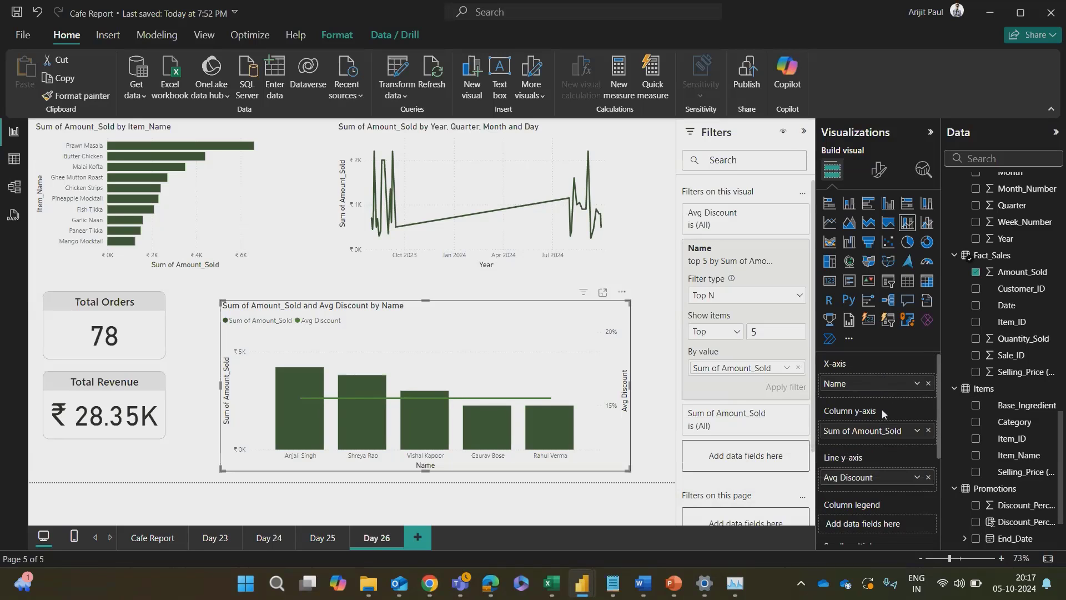
scroll(870, 461, down, 3)
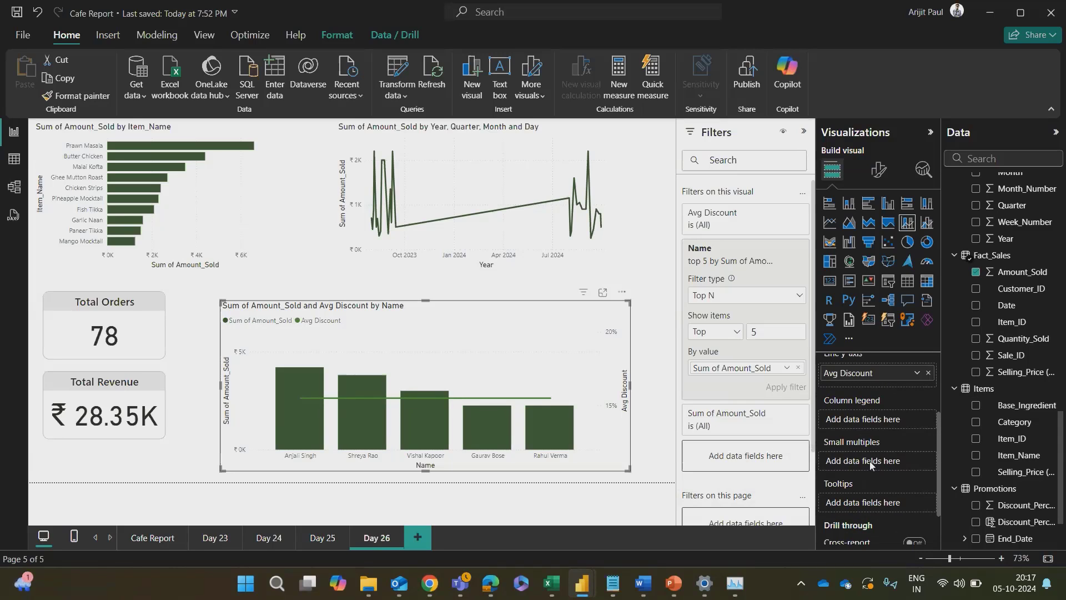
scroll(872, 455, up, 1)
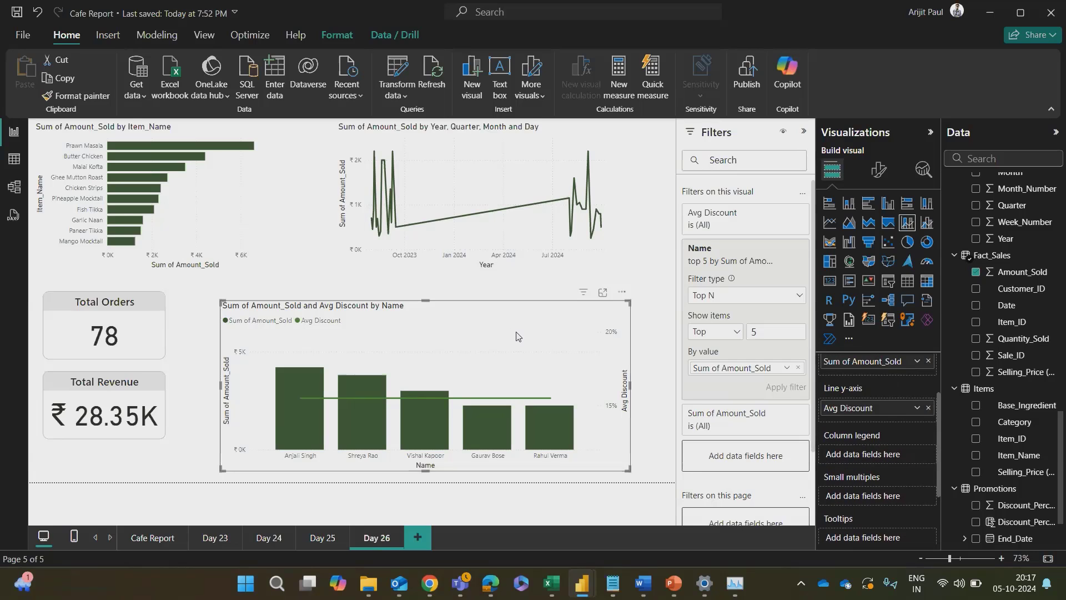
scroll(1022, 460, up, 3)
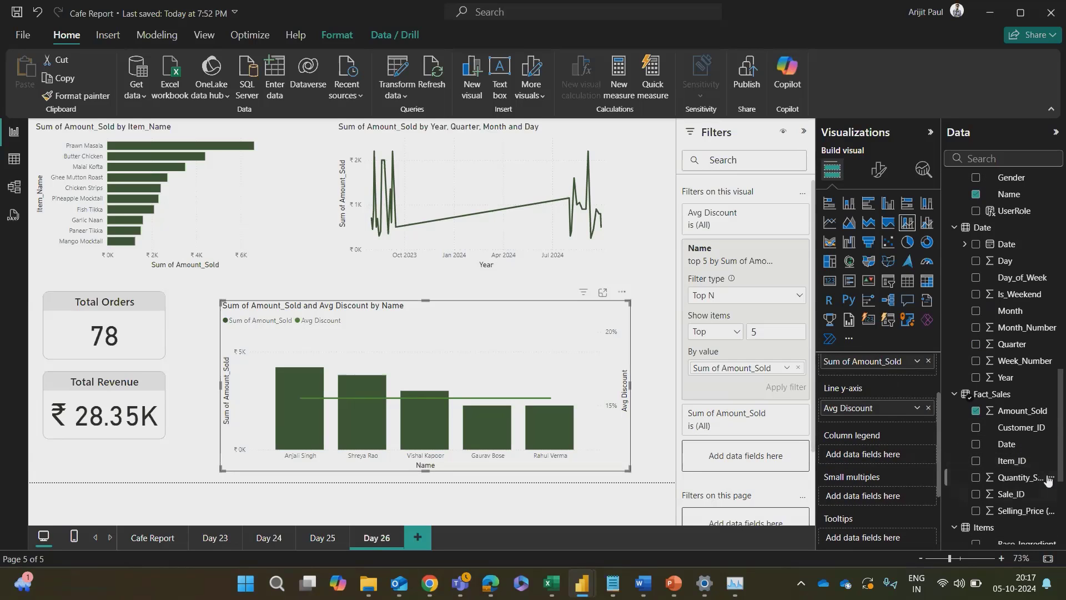
scroll(1014, 438, up, 1)
scroll(1014, 438, up, 3)
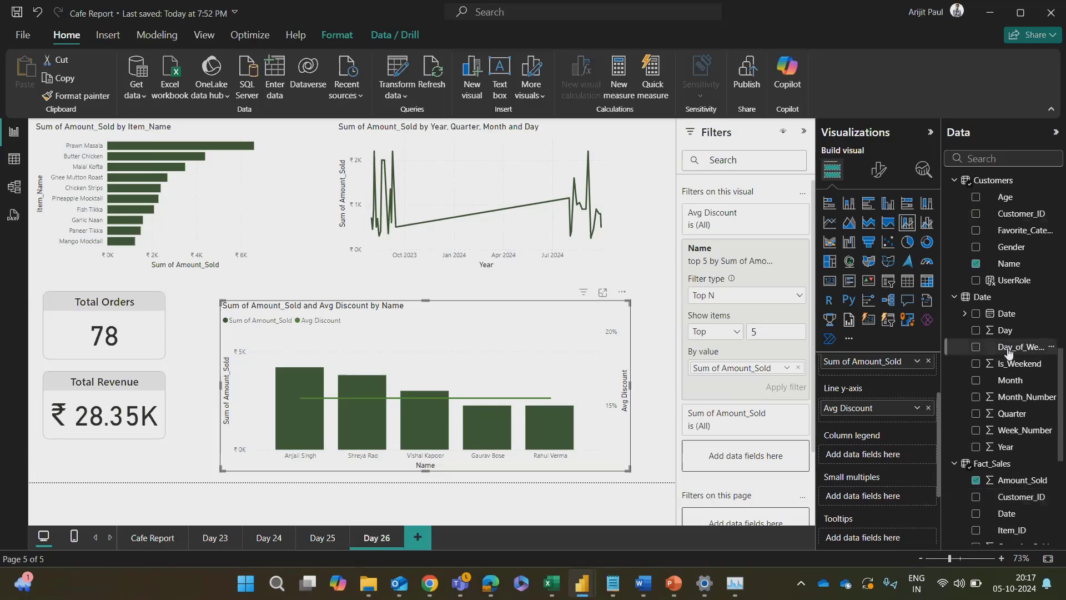
scroll(1008, 411, down, 5)
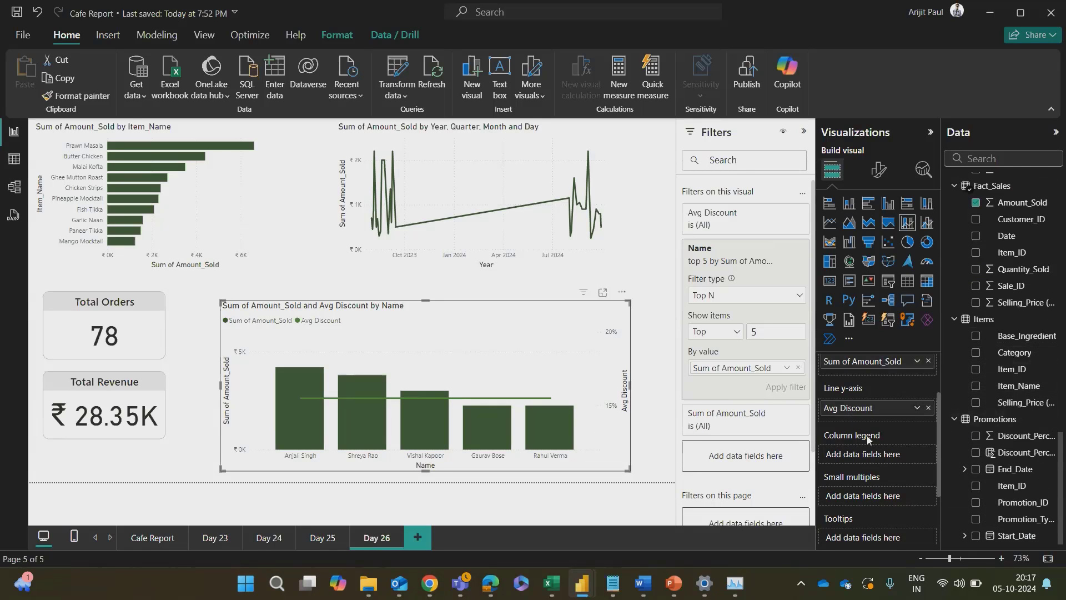
scroll(865, 438, up, 2)
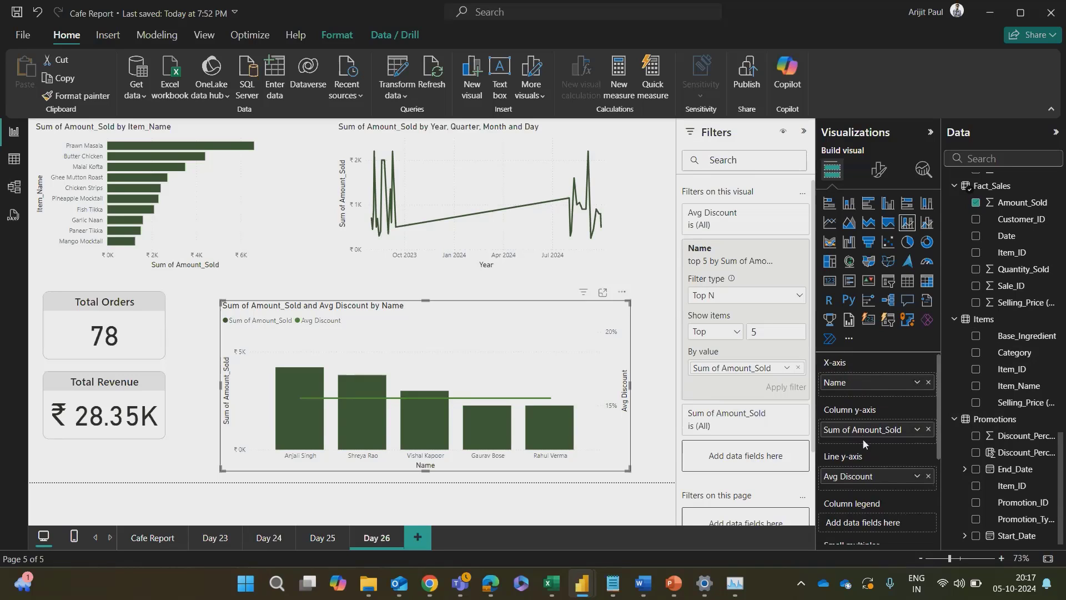
scroll(862, 438, down, 2)
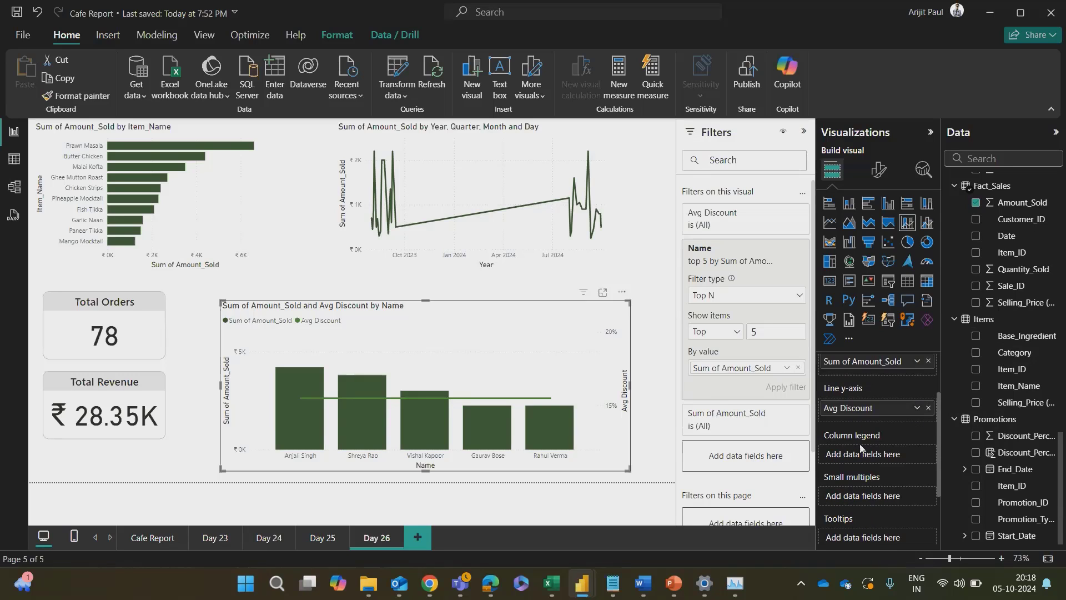
Step: Check ChatGPT's column legend advice and add Category from the Items table to the combo chart's column legend
key(alt+Tab)
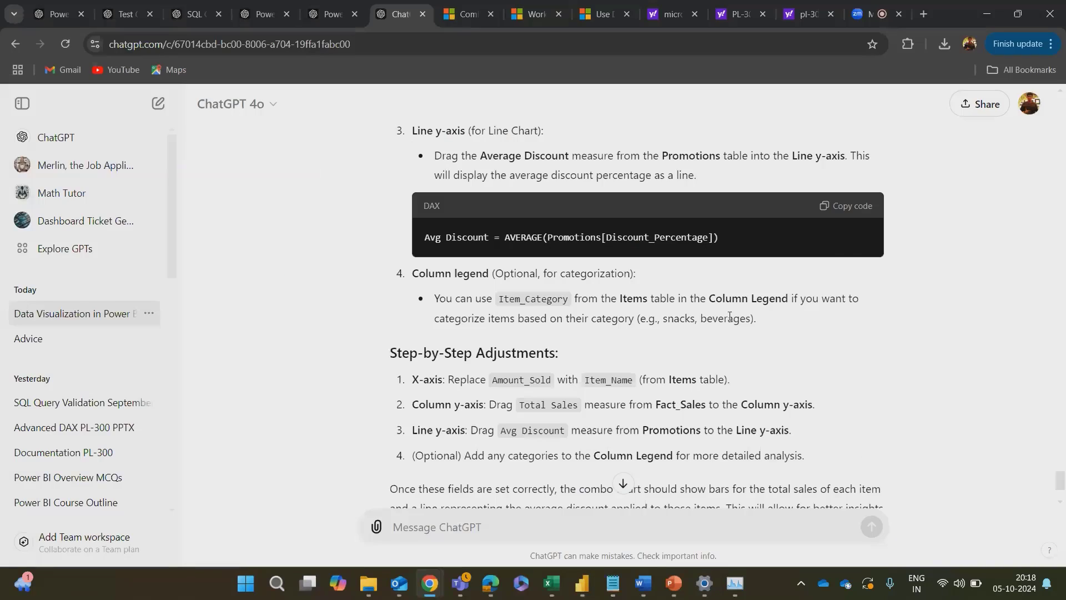
key(alt+Tab)
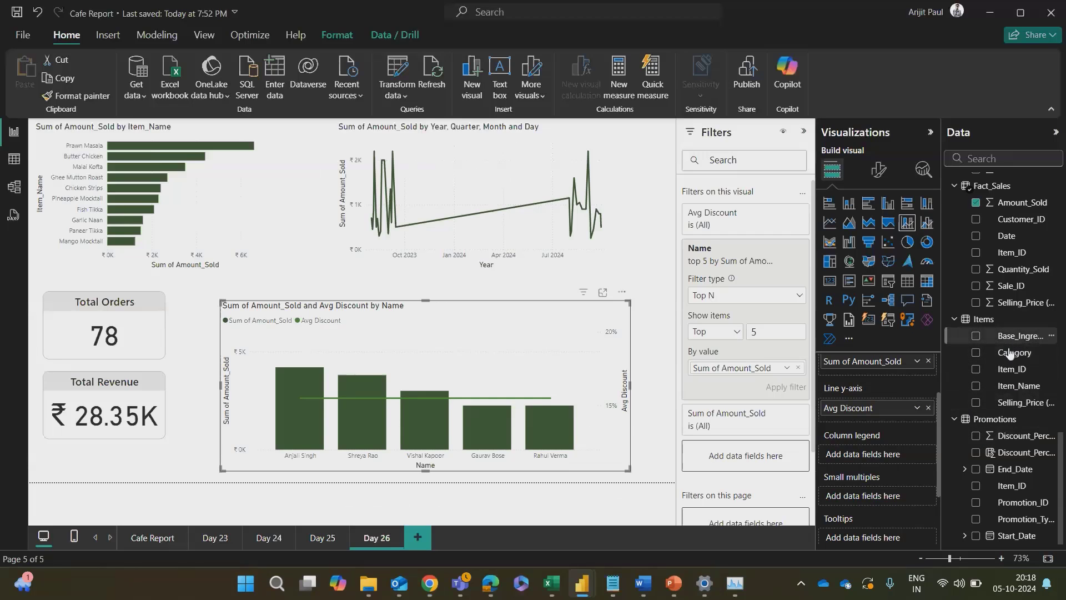
drag(1011, 353, 869, 458)
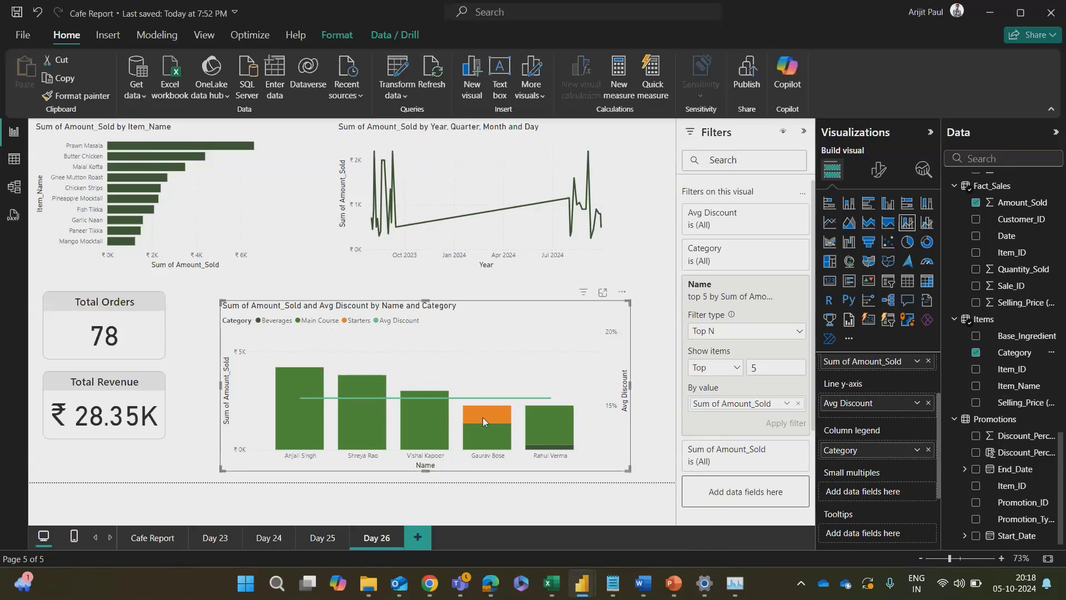
mouse_move(482, 417)
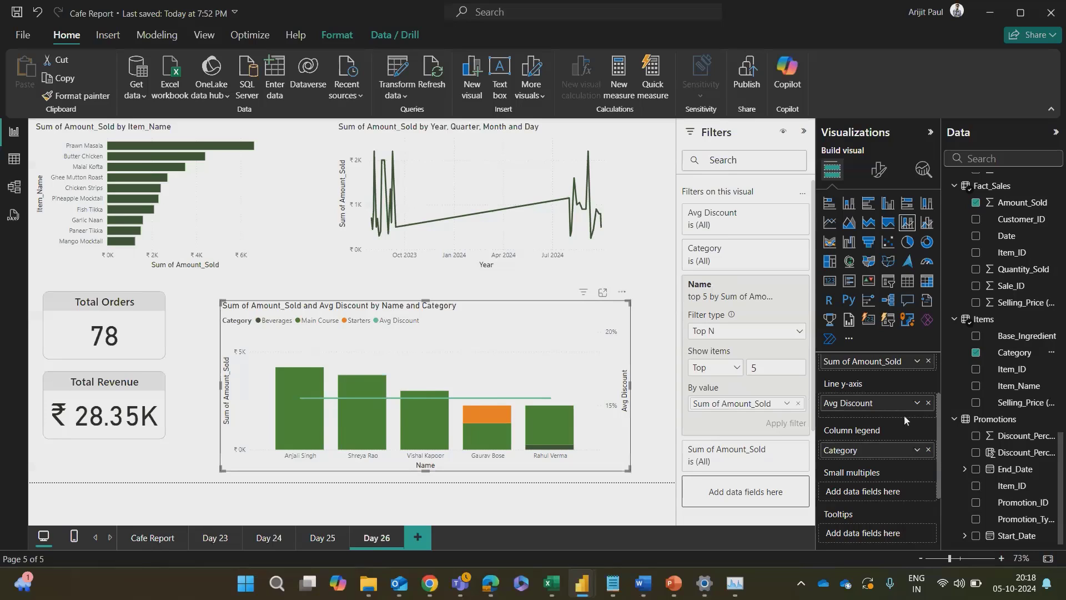
Step: Try error bars on the combo chart's Avg Discount series, switch them back off and return to the chart's field setup
scroll(871, 439, up, 2)
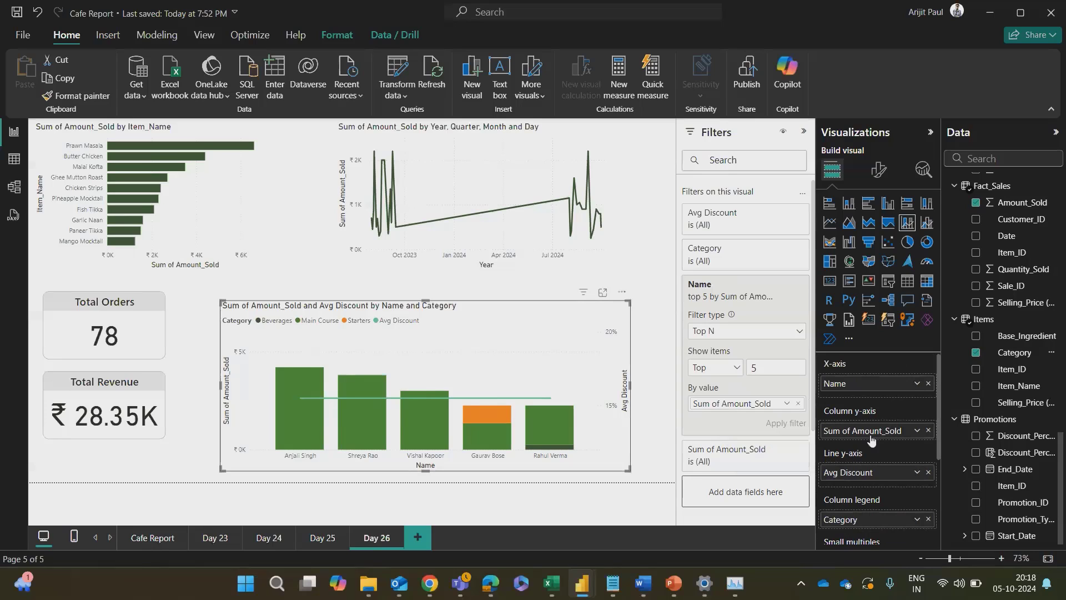
click(923, 169)
click(838, 237)
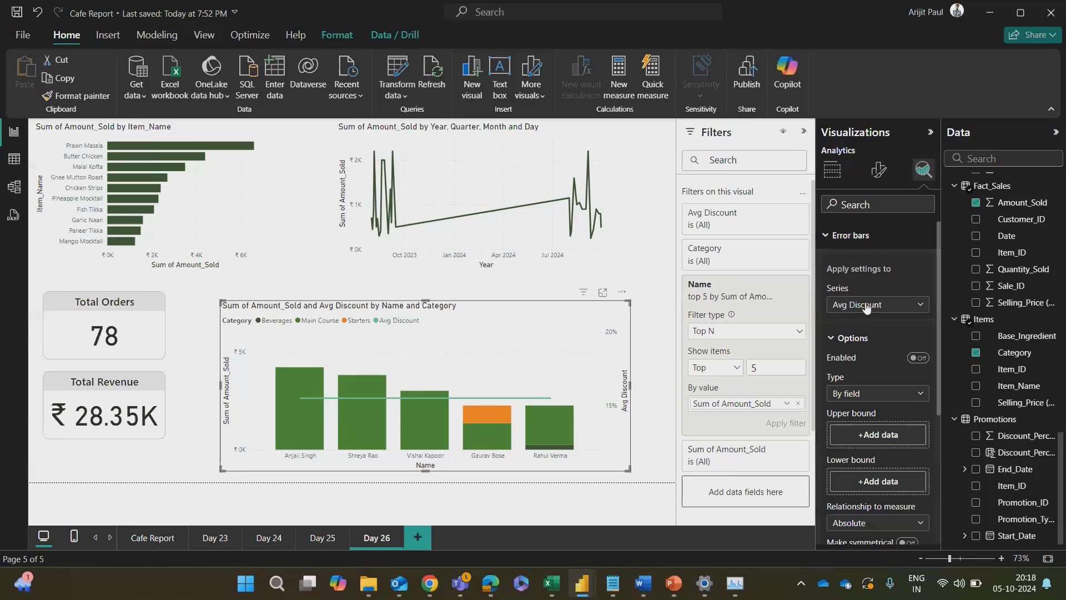
click(920, 360)
click(919, 359)
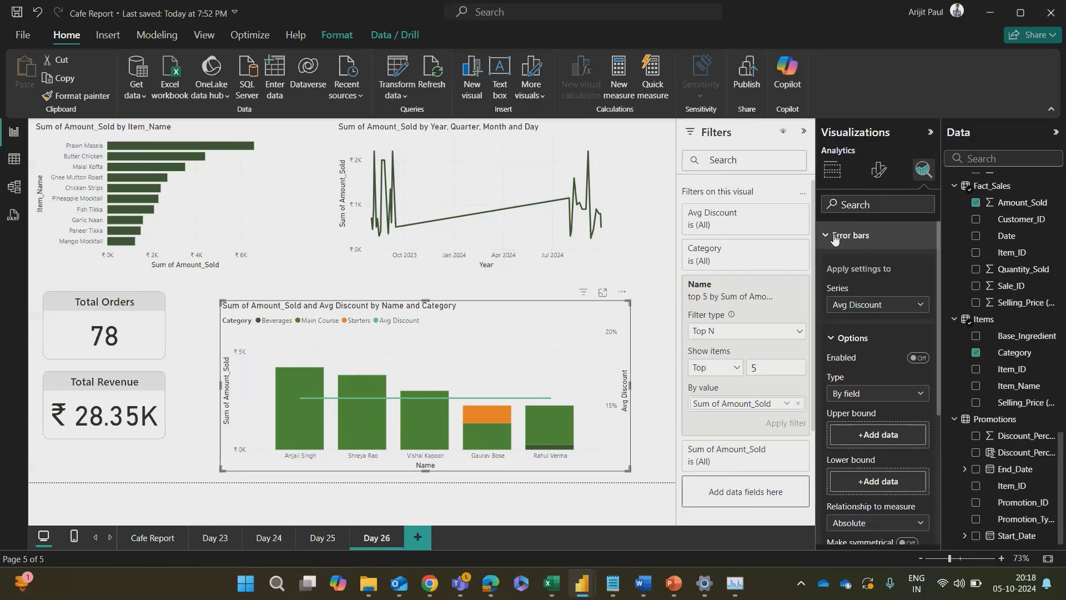
click(838, 235)
click(832, 169)
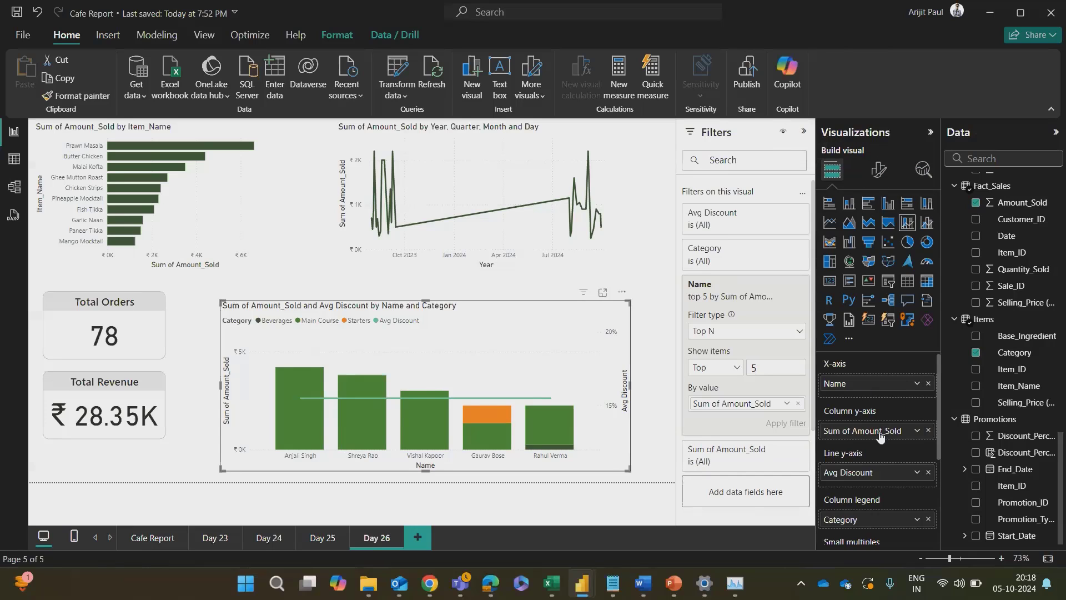
Step: Replace Avg Discount on the combo chart's line y-axis with the Total Beverage Sales Sep 2023 measure
click(928, 472)
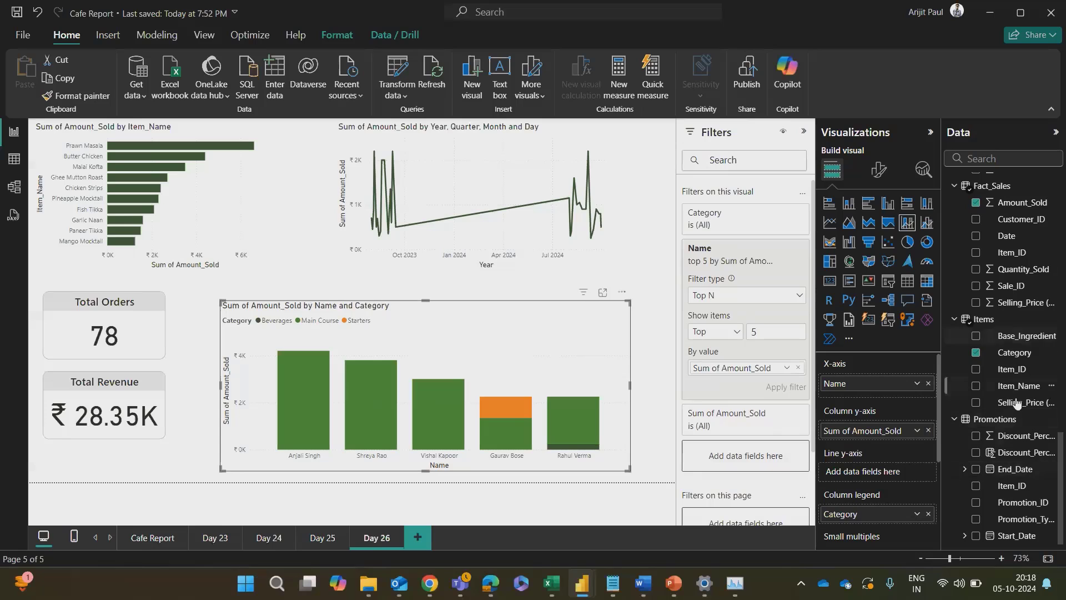
scroll(1015, 423, up, 5)
scroll(1015, 423, up, 8)
scroll(1016, 419, down, 13)
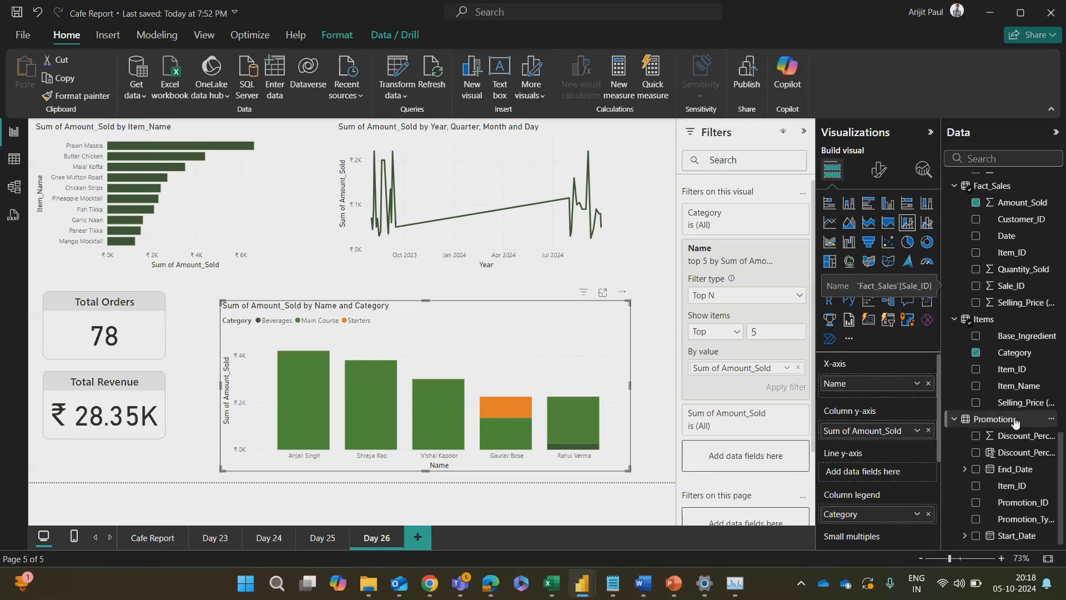
scroll(1021, 413, up, 10)
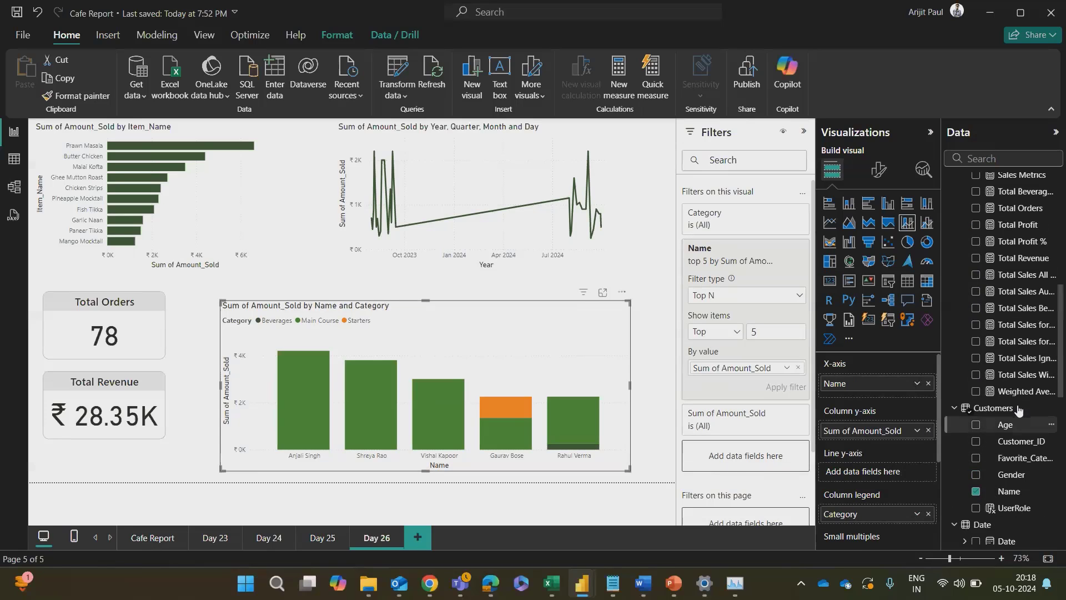
scroll(1004, 433, down, 13)
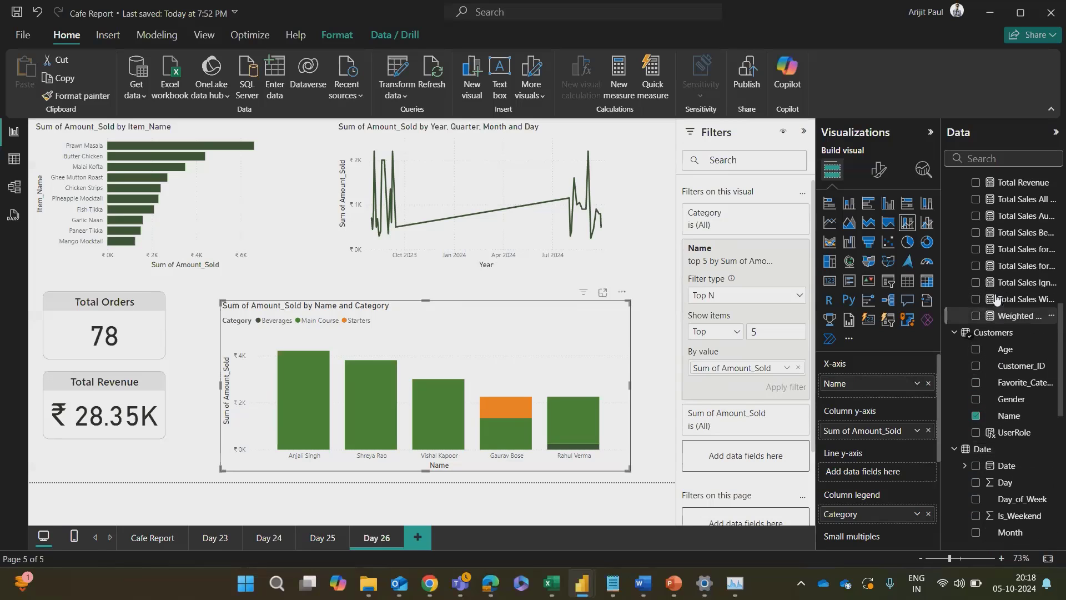
scroll(1002, 250, up, 10)
drag(1002, 248, 884, 477)
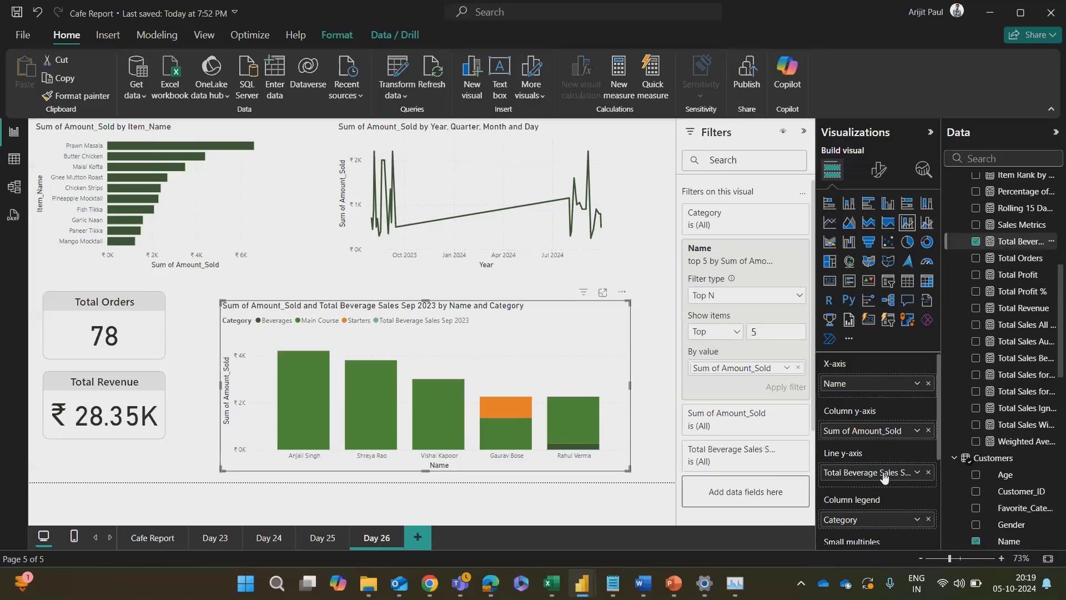
Step: Replace the beverage sales measure on the line y-axis with Item_Name from the Items table
click(929, 473)
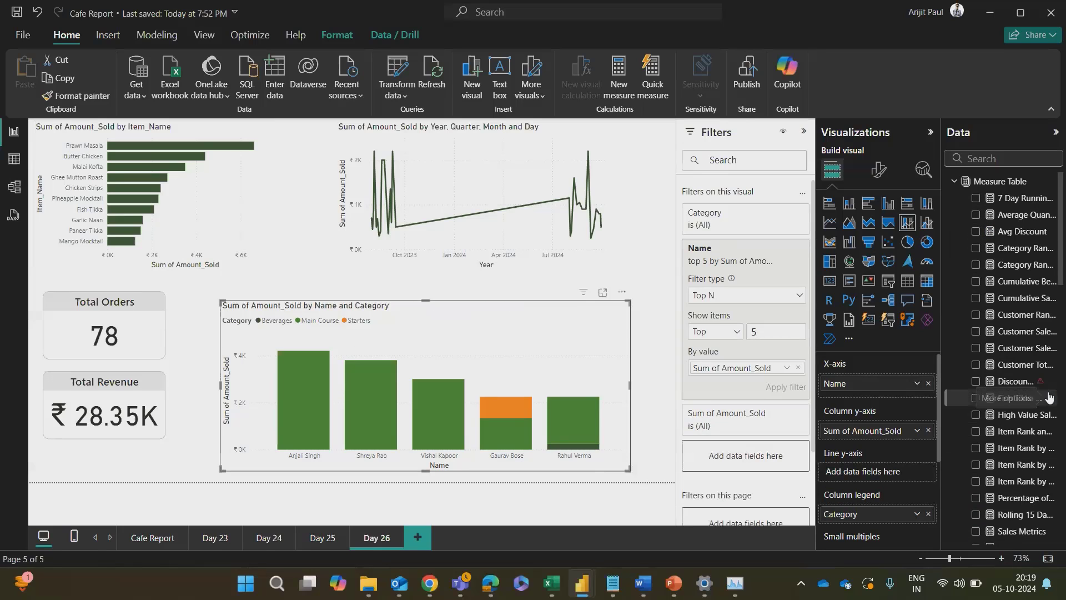
scroll(1033, 389, down, 10)
drag(1018, 385, 883, 471)
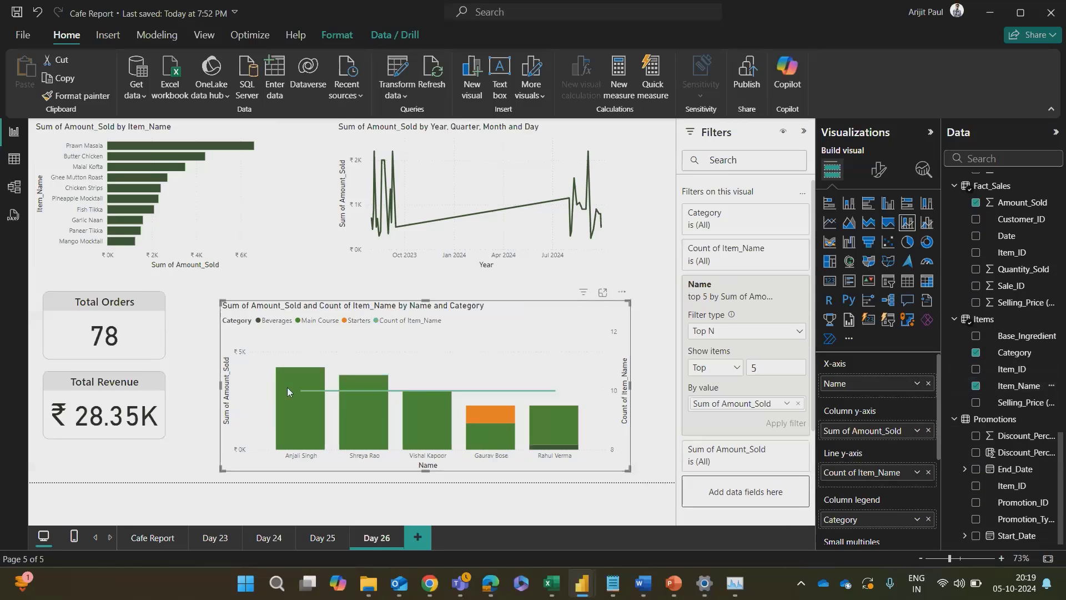
Step: Replace the item count on the line y-axis with Discount_Percentage_Adjusted from Promotions, aggregated as Average
click(928, 472)
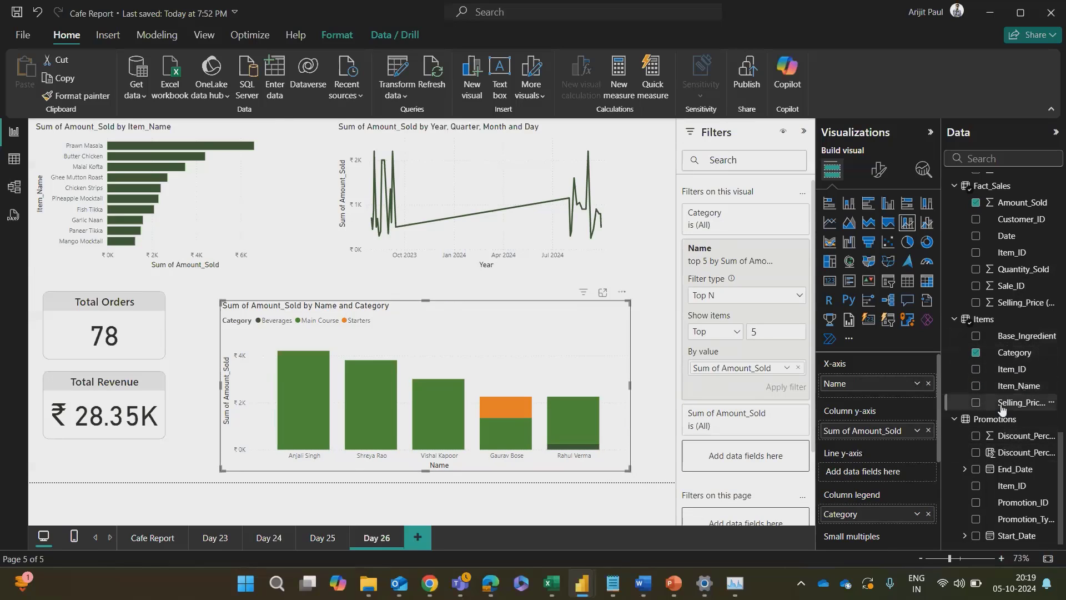
double_click(1009, 454)
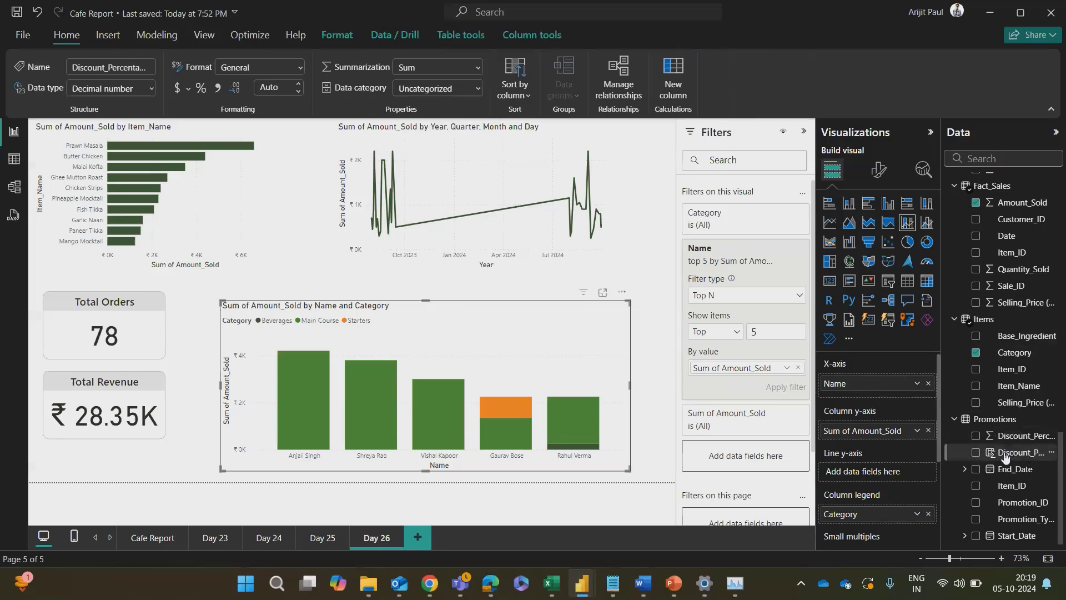
drag(1008, 453, 883, 468)
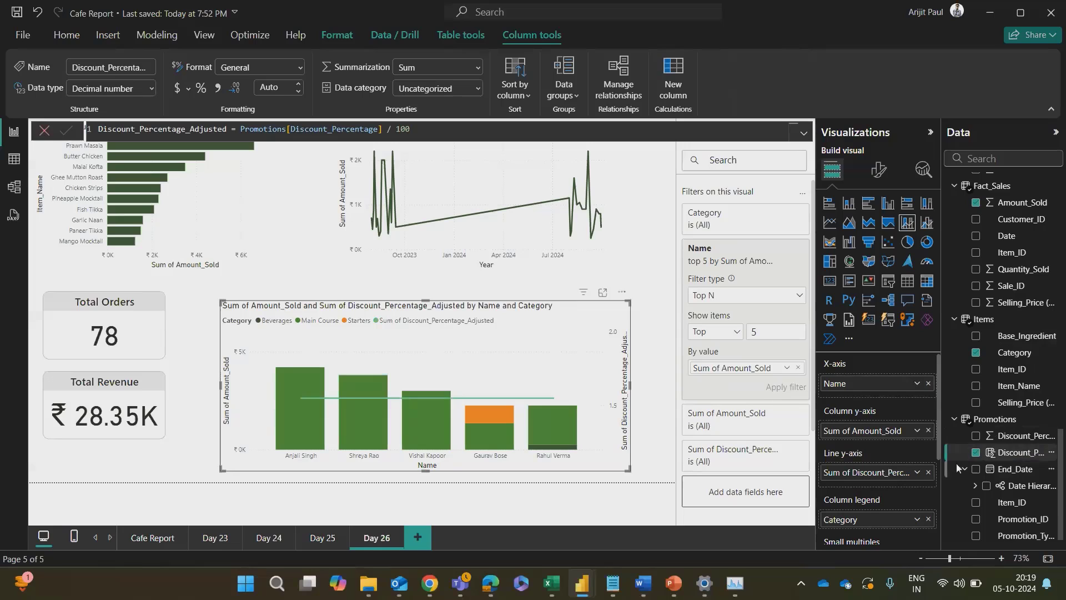
right_click(887, 474)
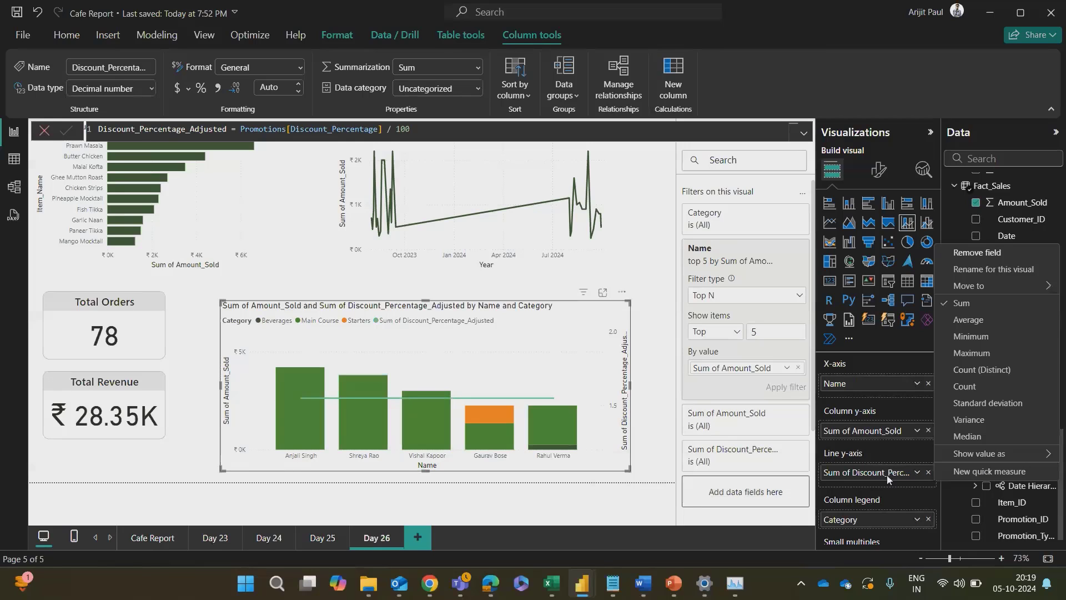
click(969, 320)
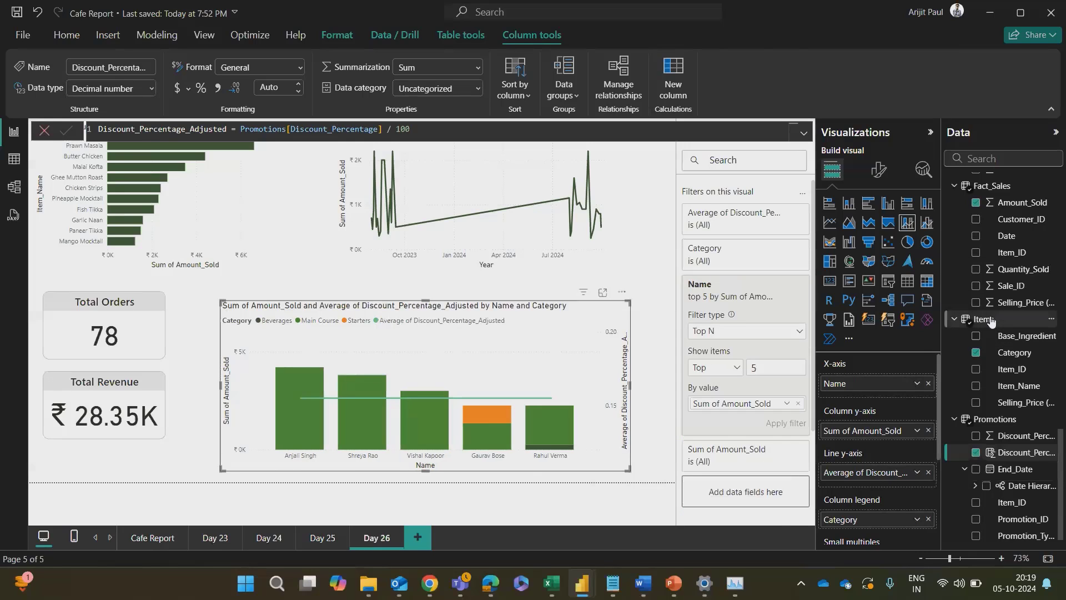
right_click(875, 477)
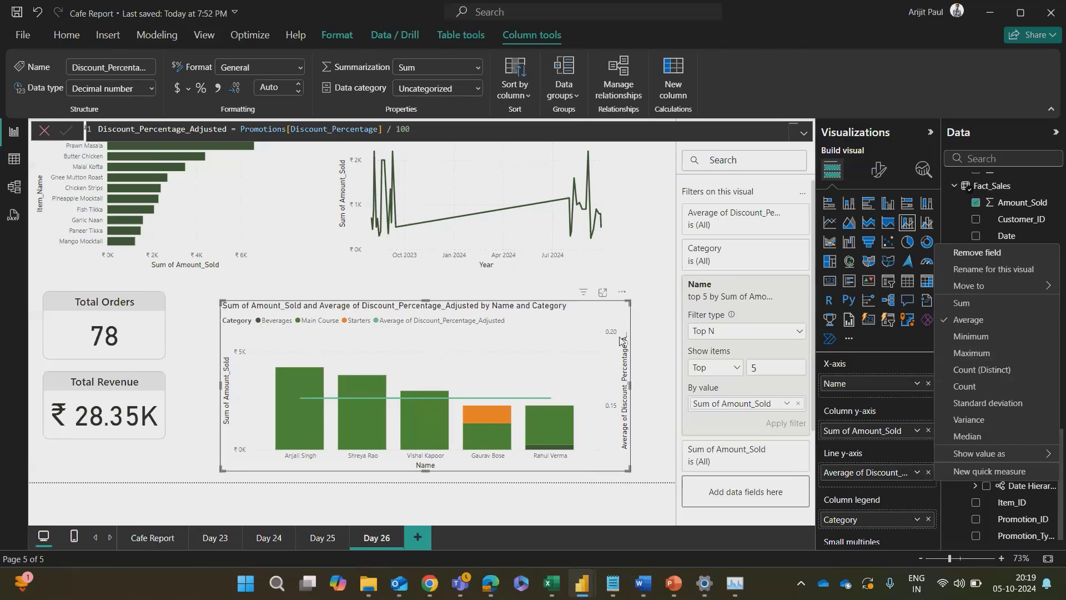
click(631, 386)
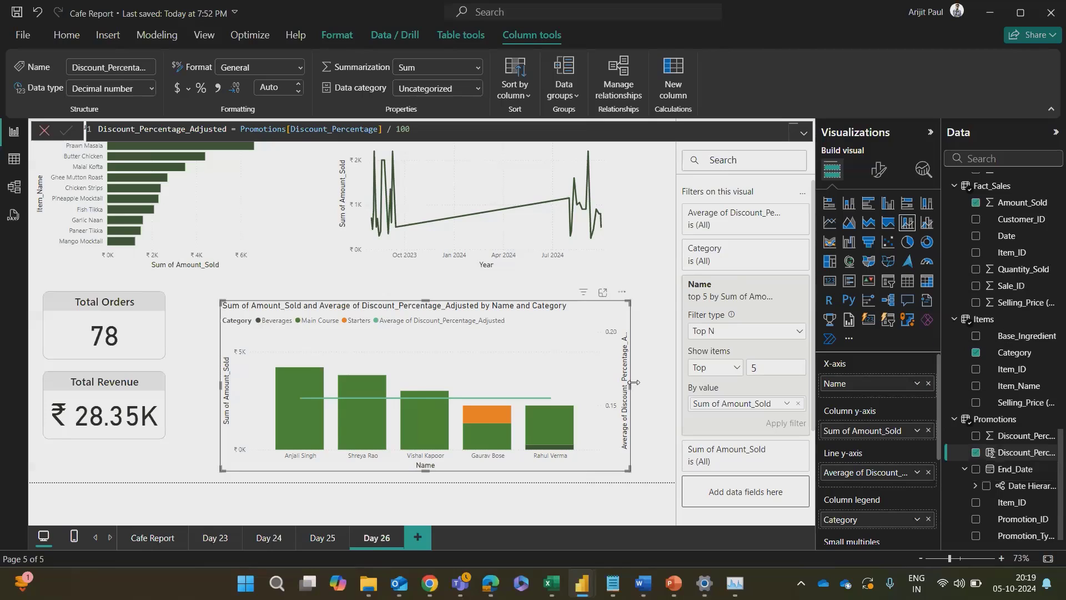
Step: Widen the combo chart slightly and inspect the data points along its average discount line
mouse_move(629, 386)
mouse_down()
mouse_move(657, 387)
mouse_move(645, 386)
mouse_up()
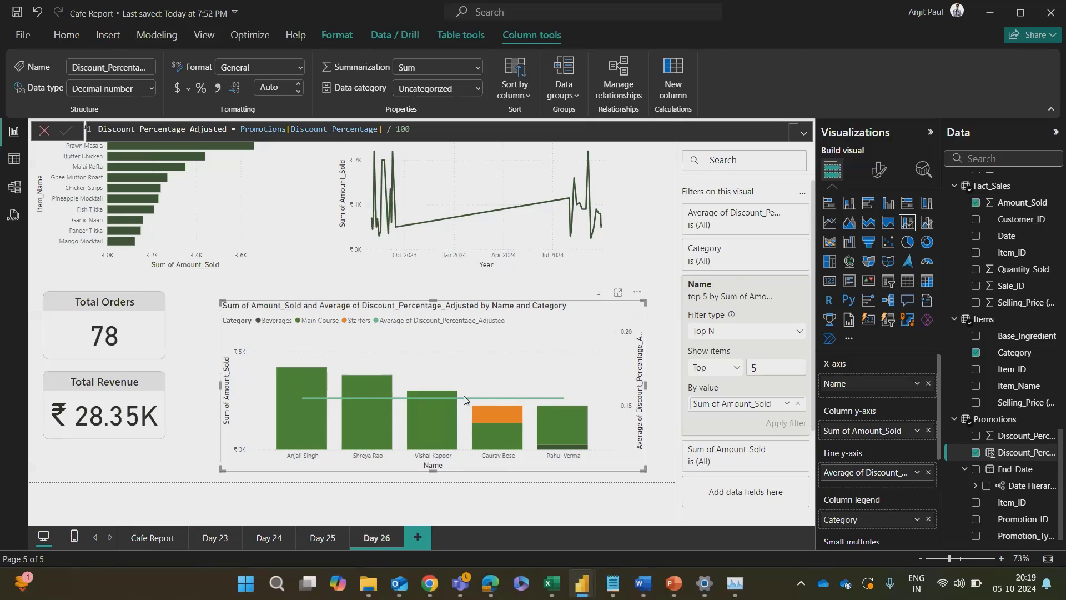
mouse_move(428, 398)
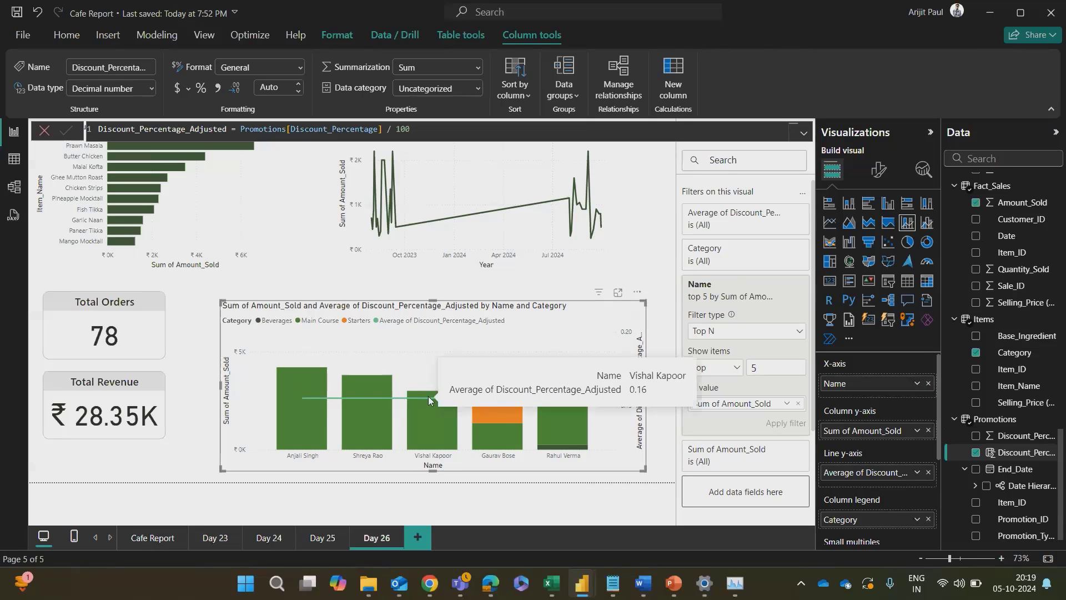
mouse_move(477, 399)
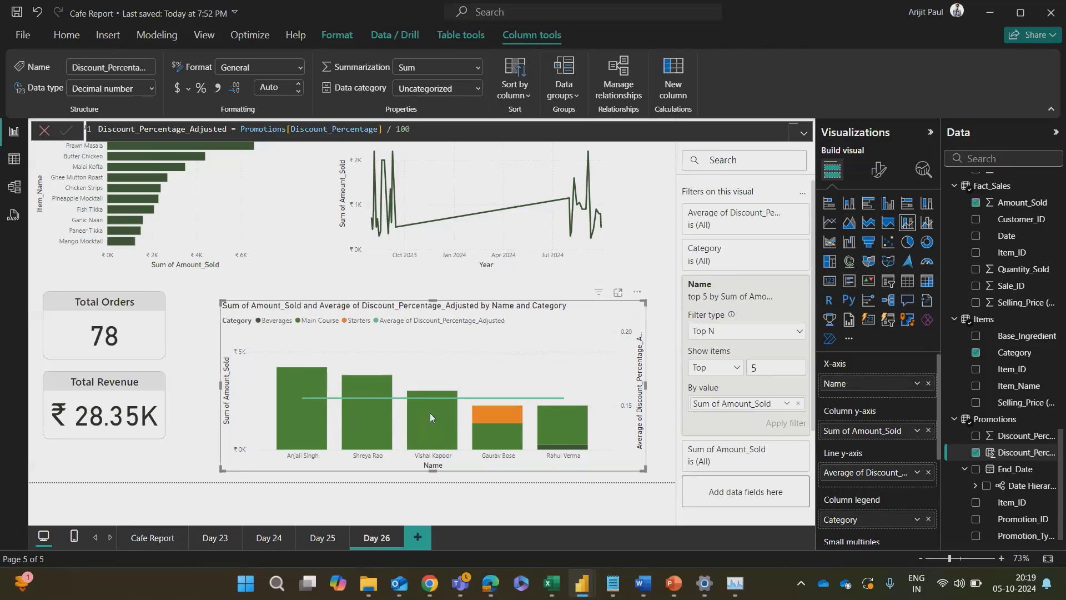
Step: Read ChatGPT's closing explanation of the combo chart and switch to the Word notes on key insights and area charts
key(alt+Tab)
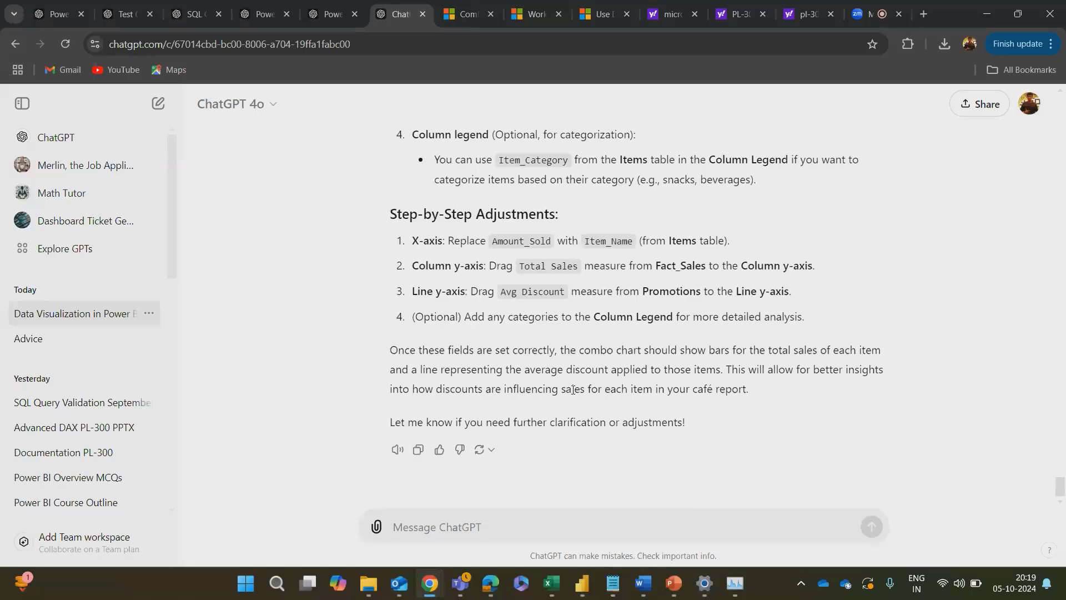
key(alt+Tab)
key(alt+Tab)
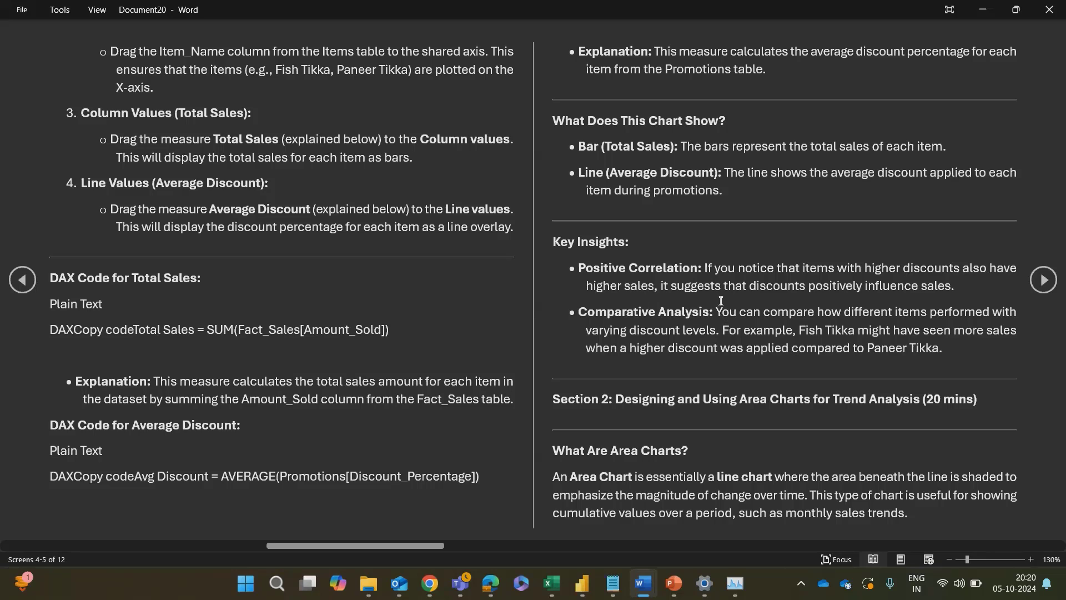
Step: Review the Key Insights on discounts and item sales in the Word notes and return to the Cafe Report in Power BI
drag(719, 290, 963, 337)
click(731, 338)
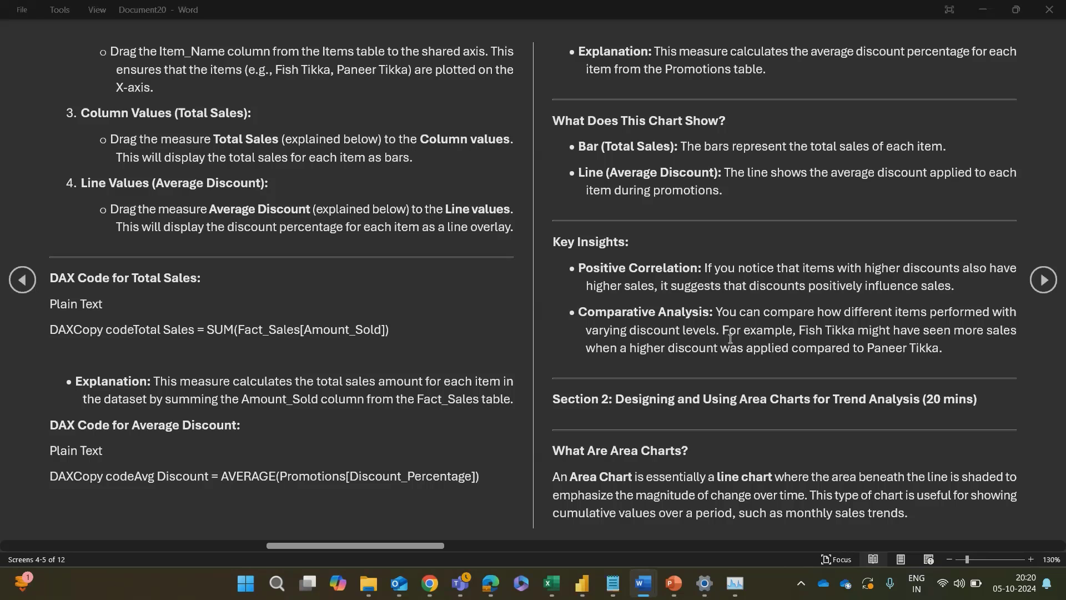
key(alt+Tab)
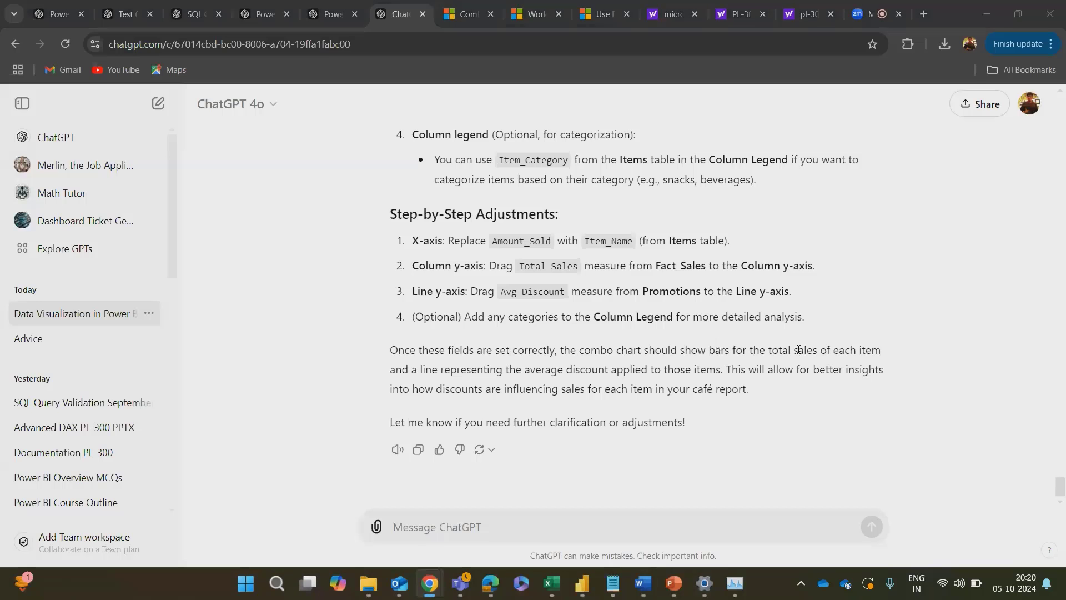
key(alt+Tab)
key(Tab)
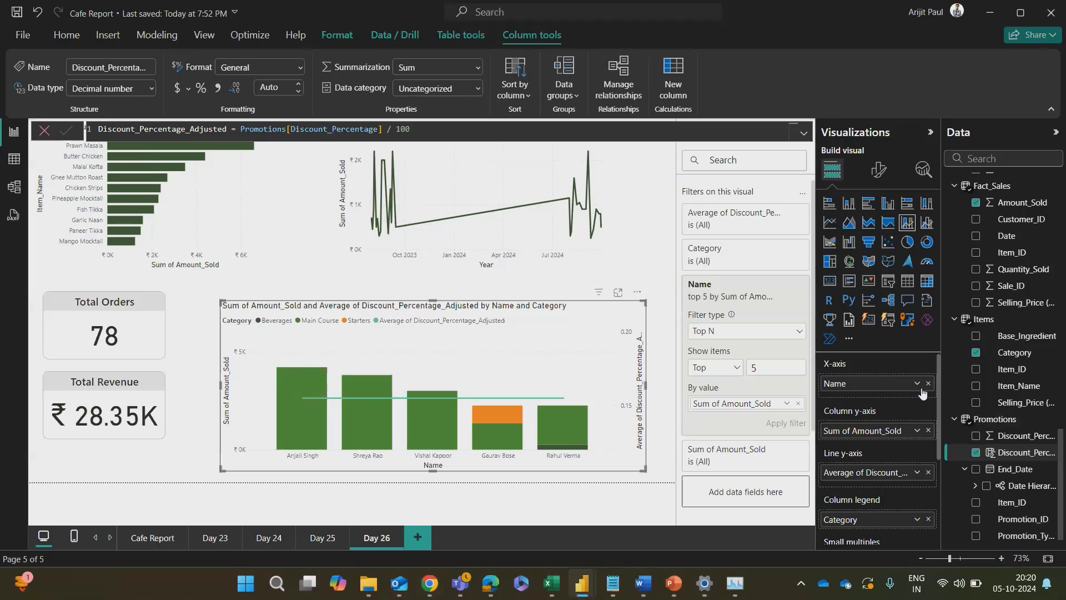
Step: Replace the Name field on the combo chart's x-axis with Item_Name from the Items table
click(928, 383)
scroll(1016, 378, down, 1)
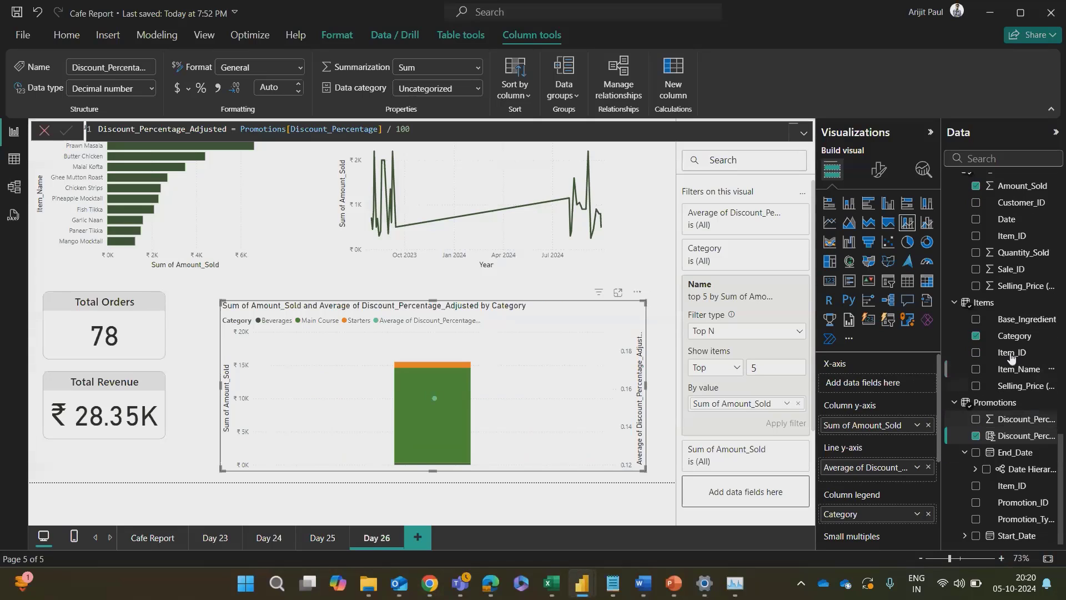
drag(1016, 369, 878, 383)
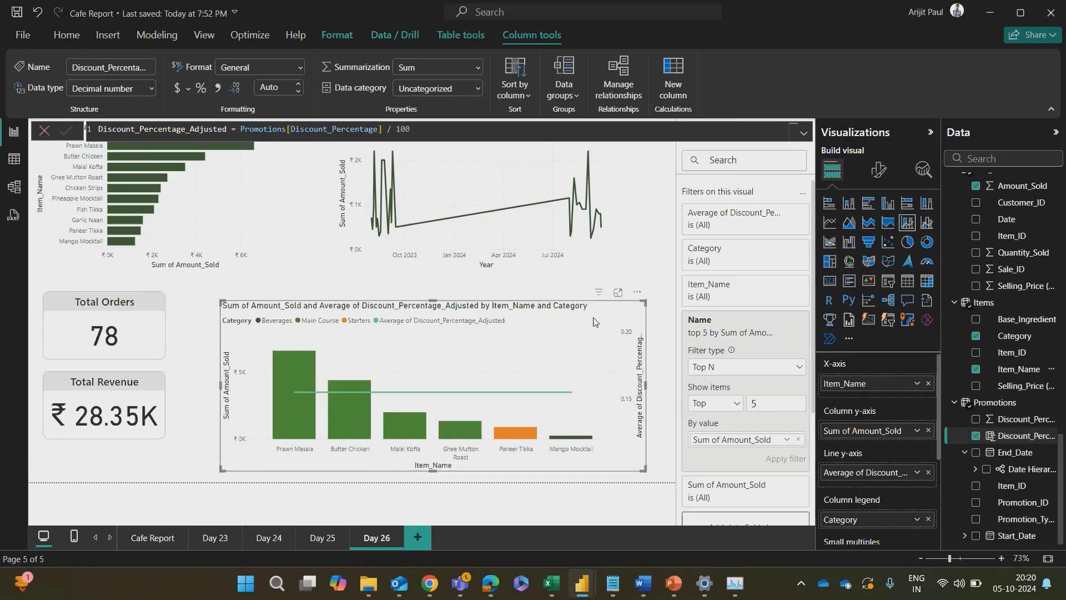
Step: Move the combo chart closer to the total cards and widen it toward the far edge of the page
drag(597, 321, 563, 320)
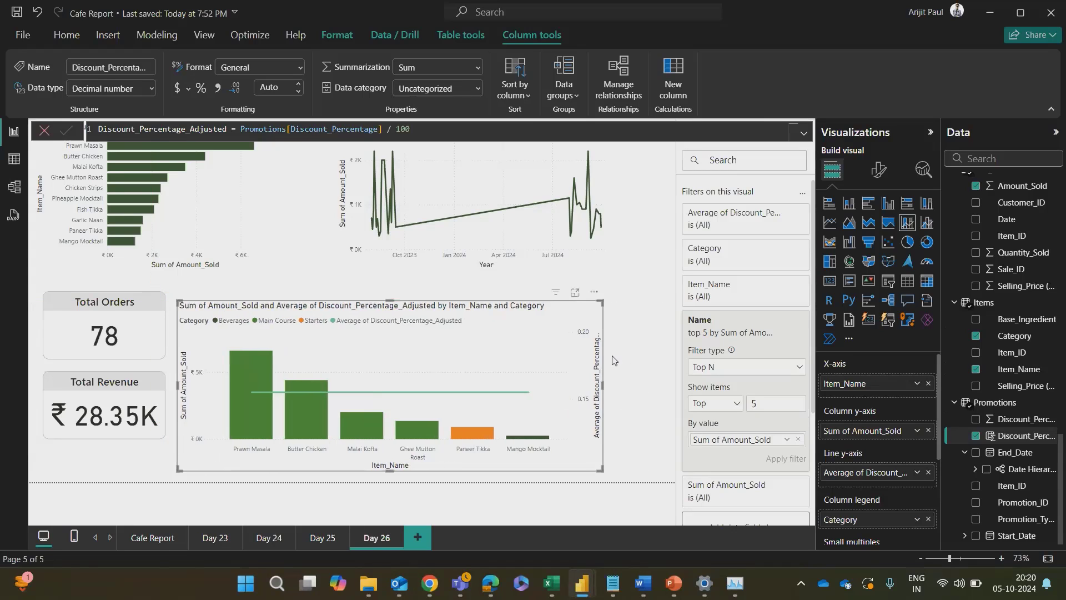
drag(604, 382, 659, 383)
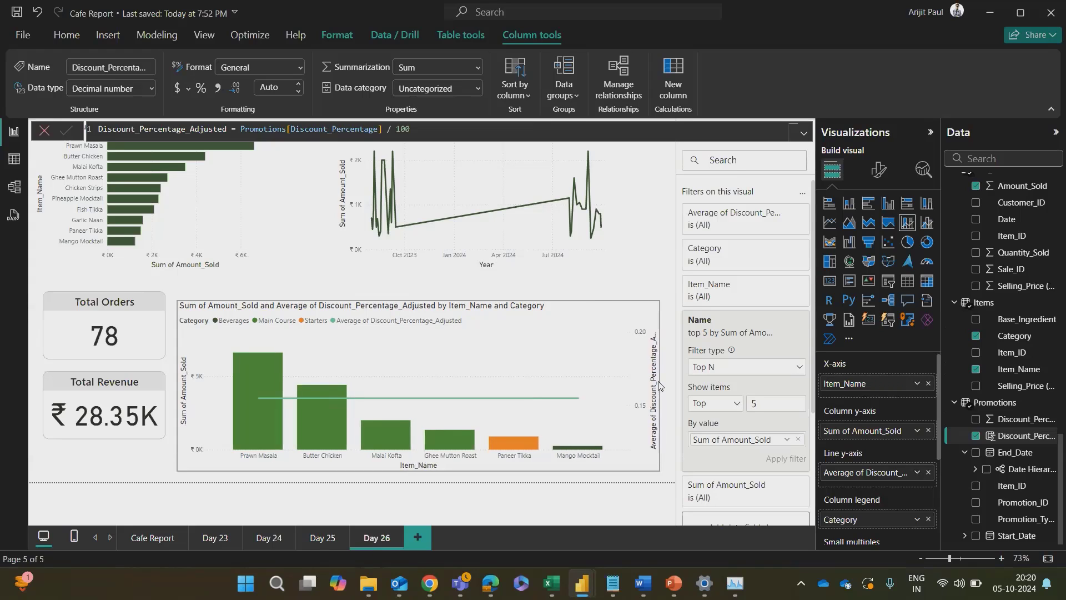
mouse_move(567, 452)
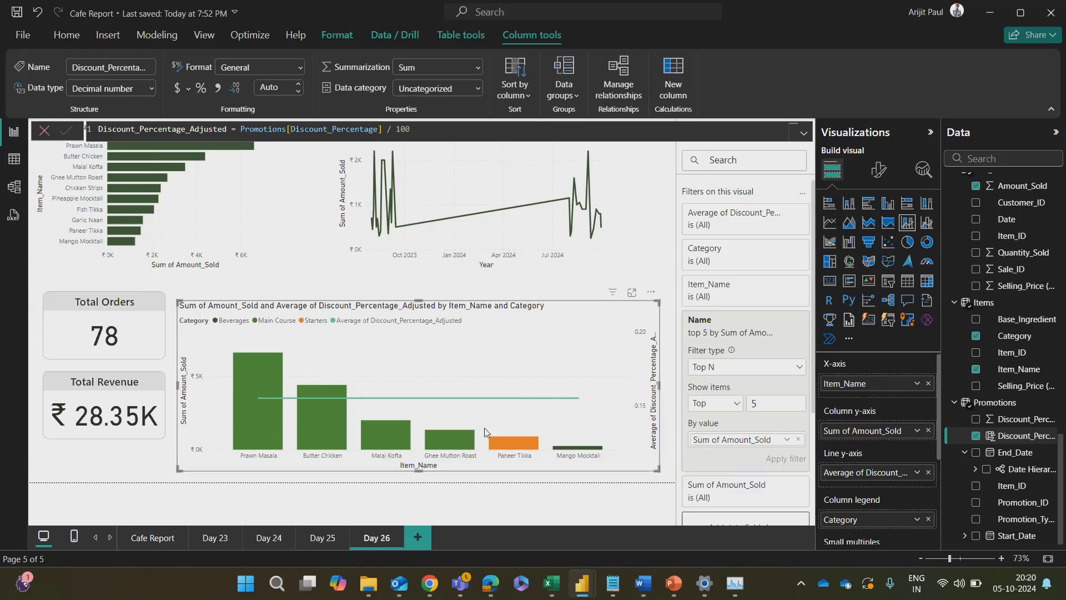
Step: Remove the average Discount_Percentage_Adjusted field from the combo chart's line y-axis
click(928, 472)
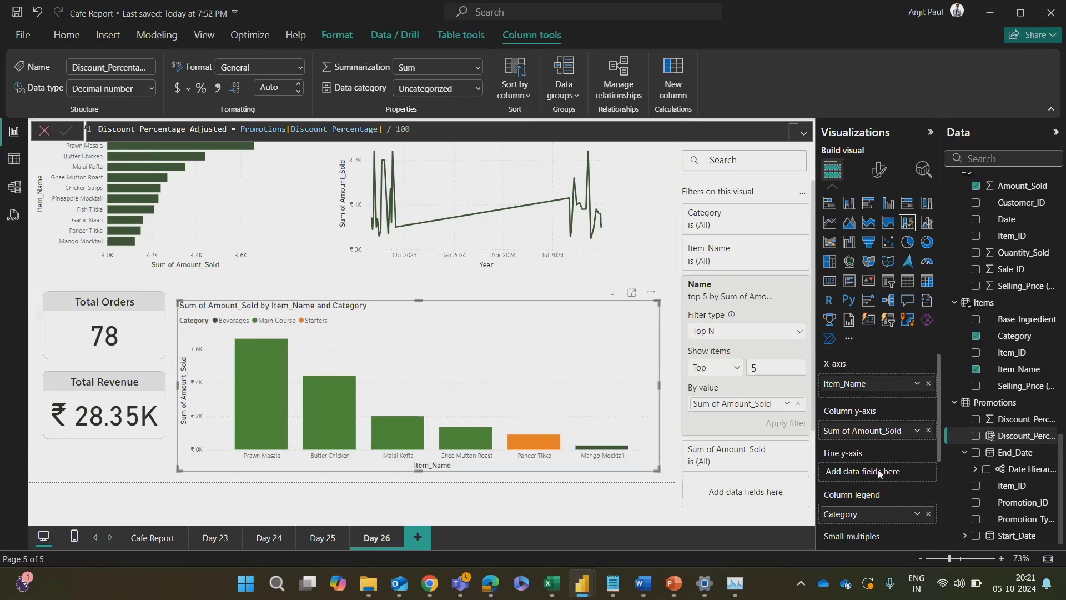
scroll(877, 464, down, 2)
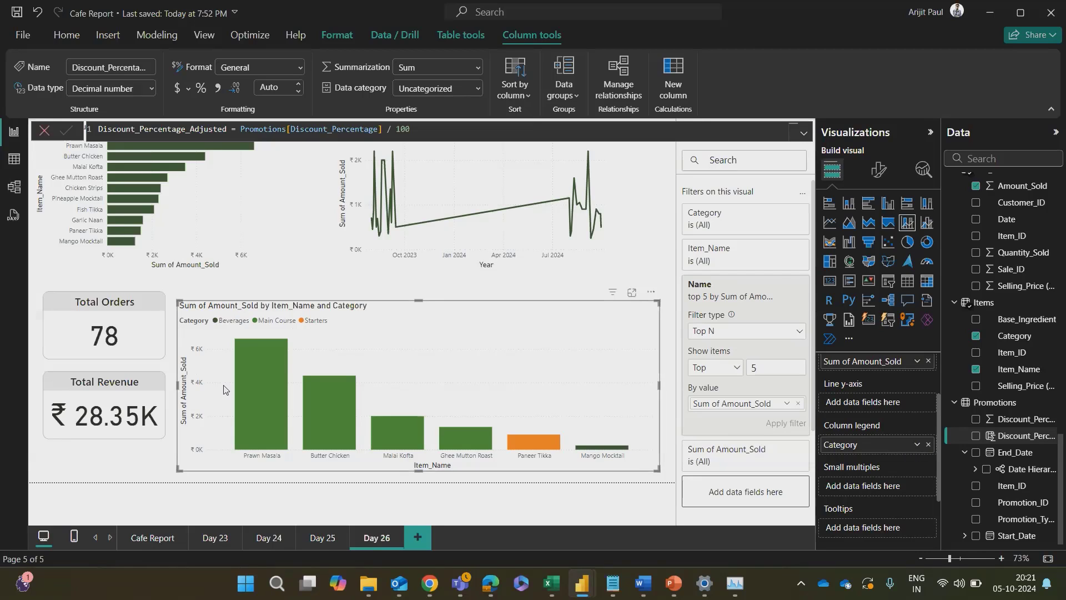
scroll(853, 430, up, 2)
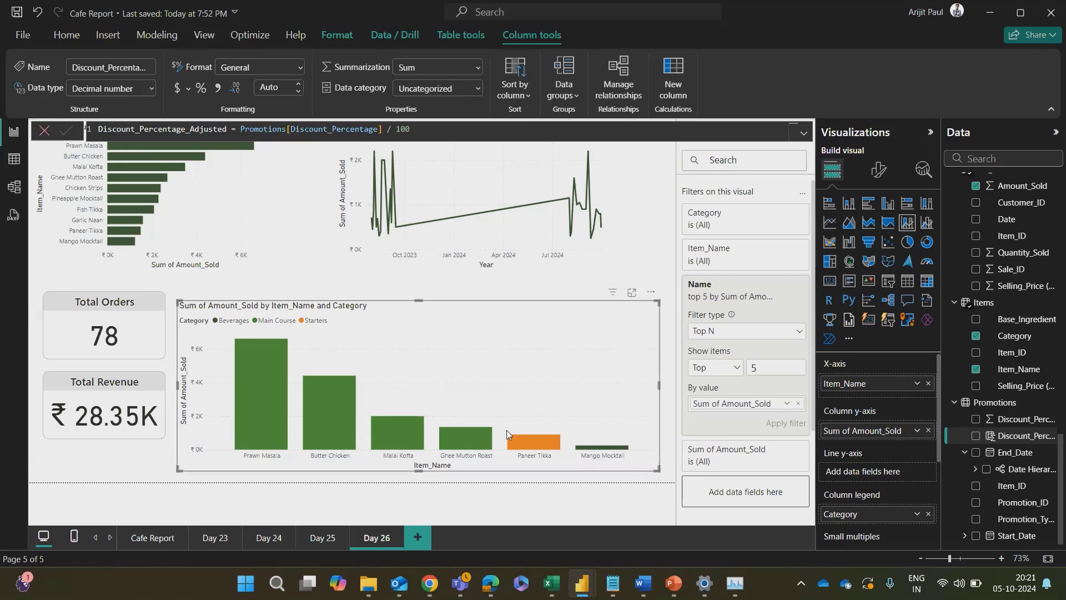
Step: Shrink the combo chart to less than half its width and slightly reduce its height
click(628, 491)
click(657, 470)
drag(658, 469, 385, 448)
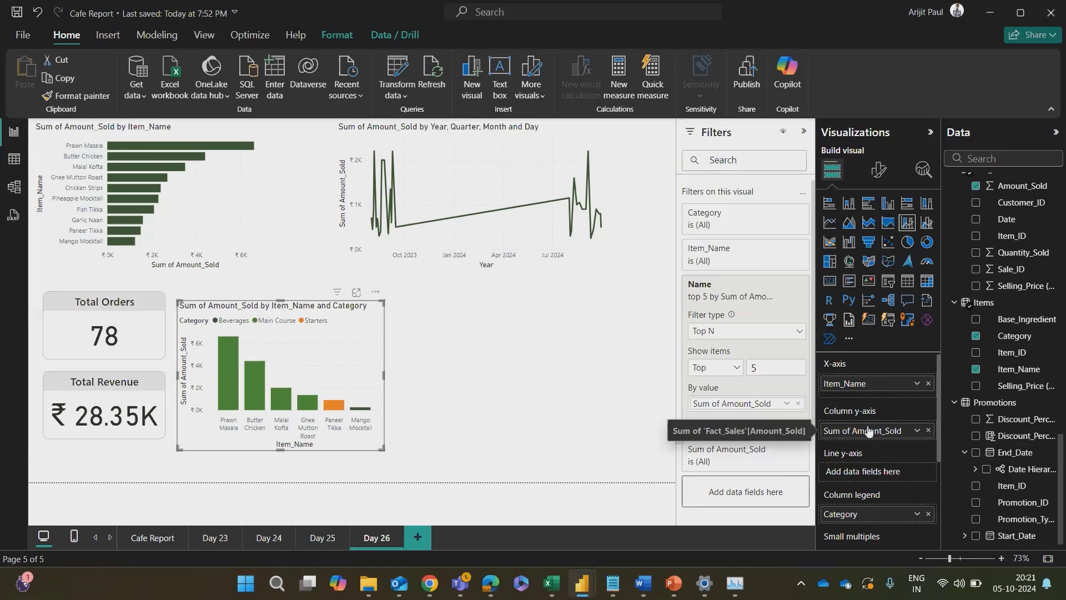
Step: Add the Average Quantity Sold measure from the Measure Table to the combo chart's line y-axis
key(alt+Tab)
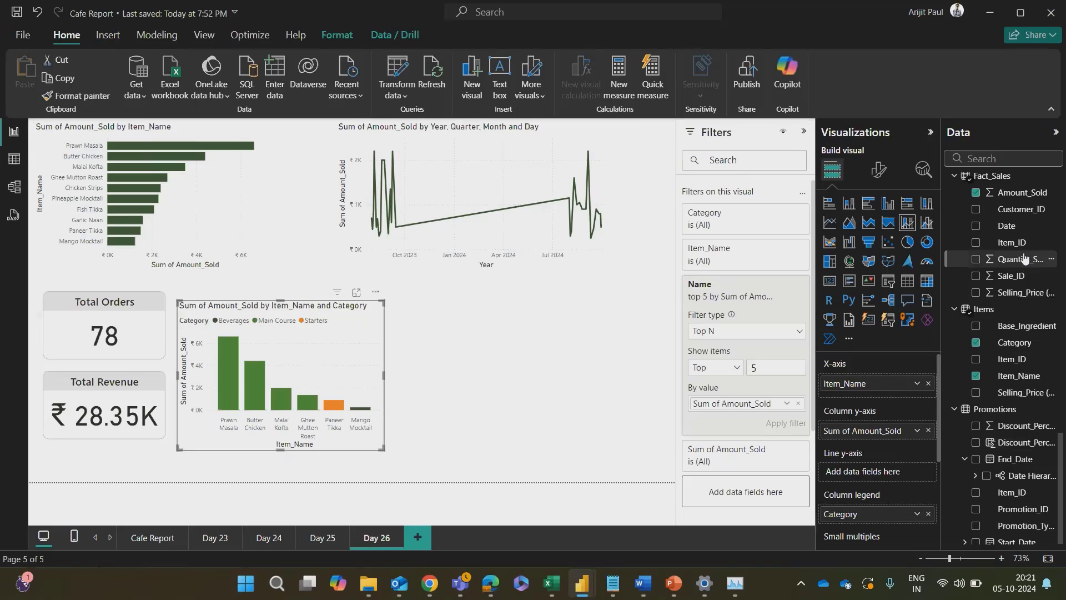
scroll(1015, 195, up, 10)
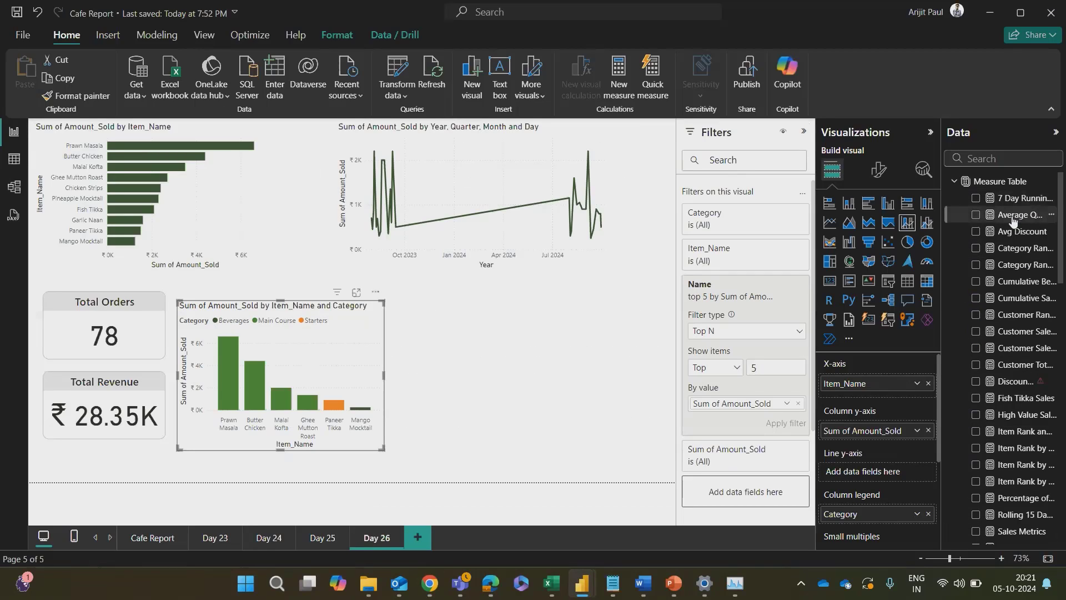
drag(1017, 215, 888, 472)
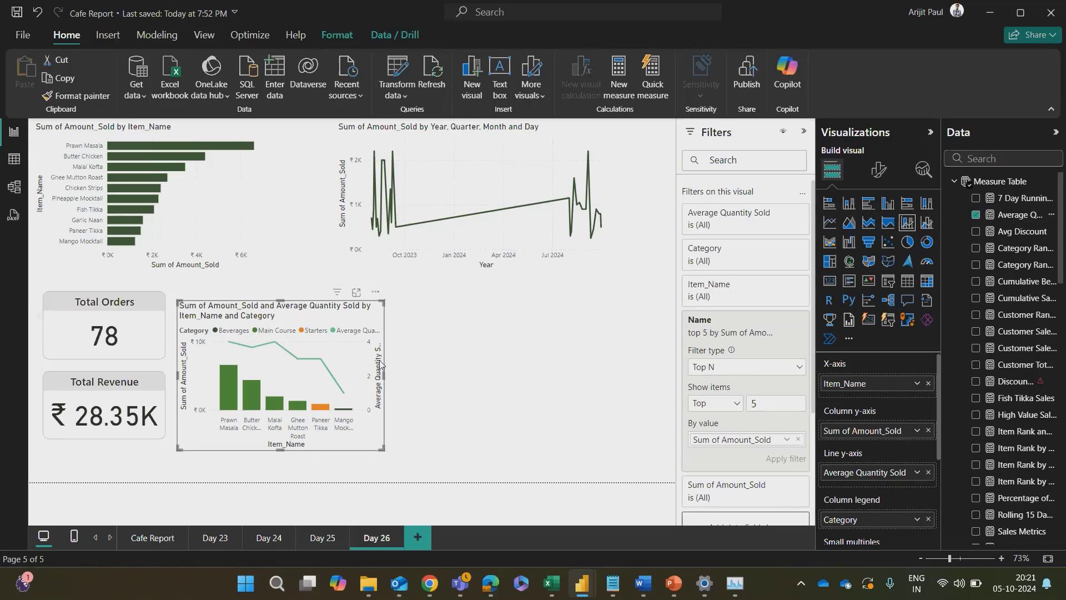
Step: Sort the combo chart's legend by Category in ascending order
click(376, 291)
mouse_move(411, 375)
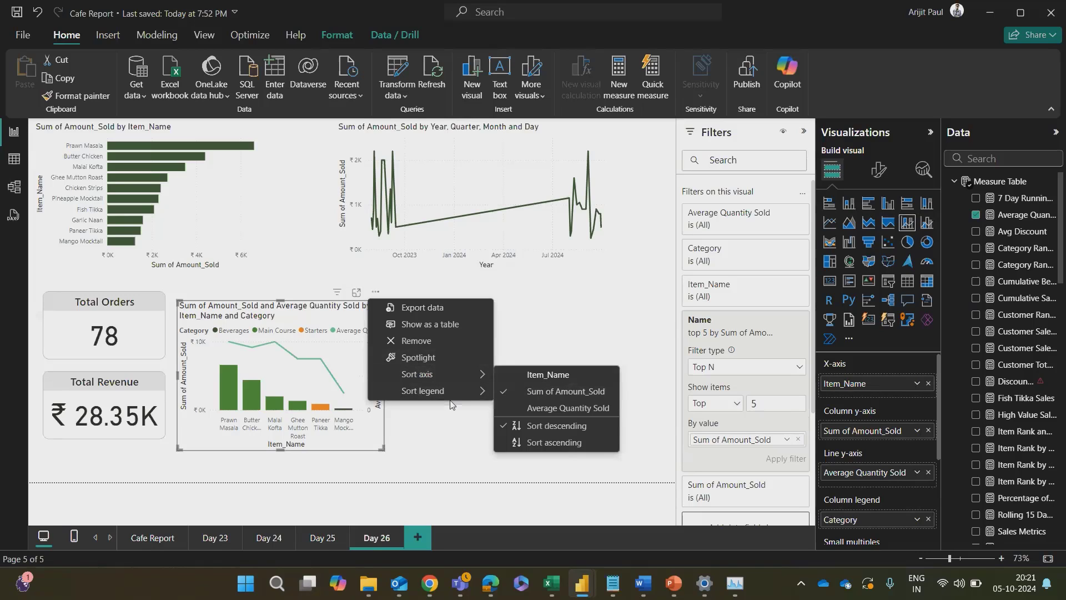
mouse_move(439, 392)
click(541, 392)
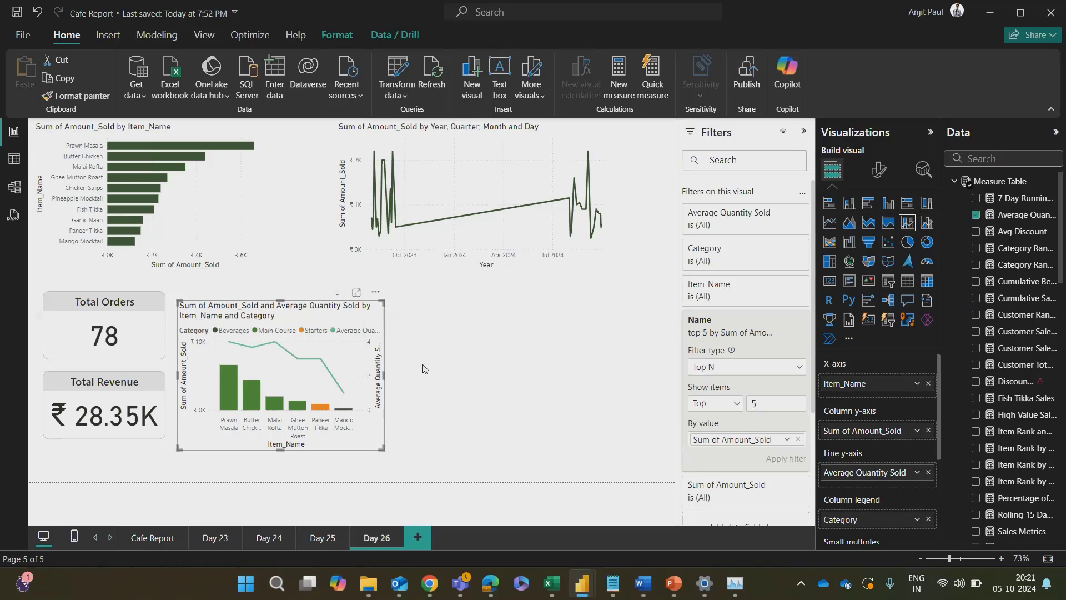
click(376, 292)
mouse_move(438, 391)
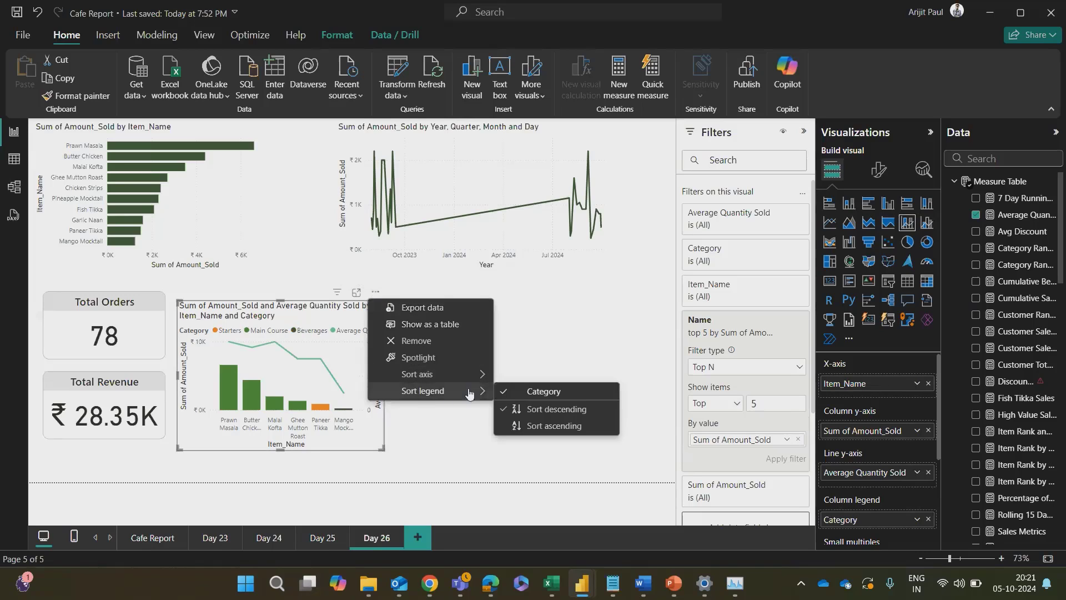
click(535, 428)
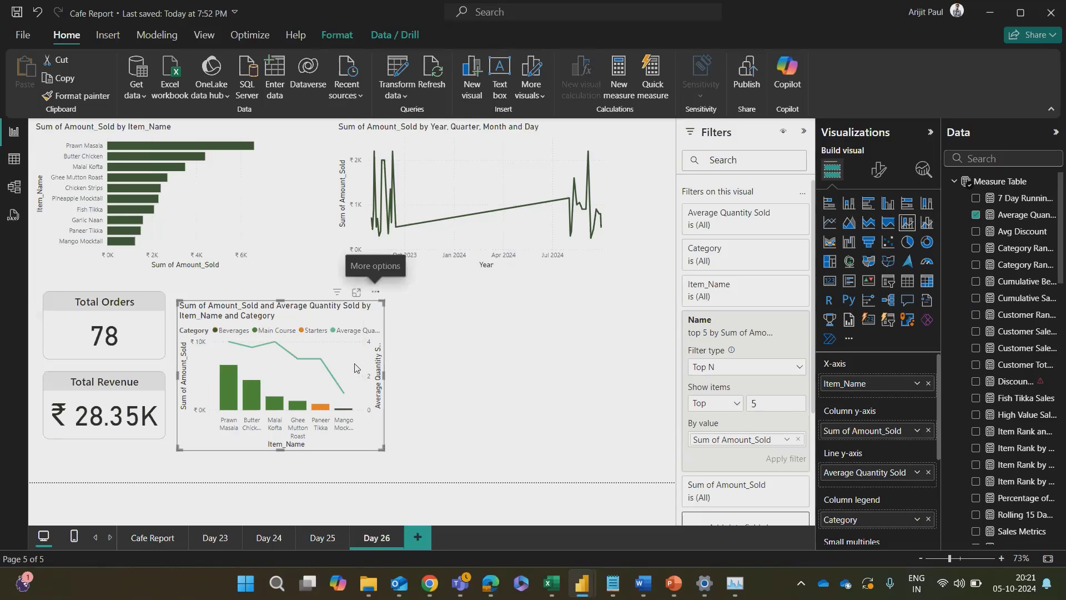
Step: Sort the combo chart's legend in descending order by Category and widen the chart slightly
click(374, 293)
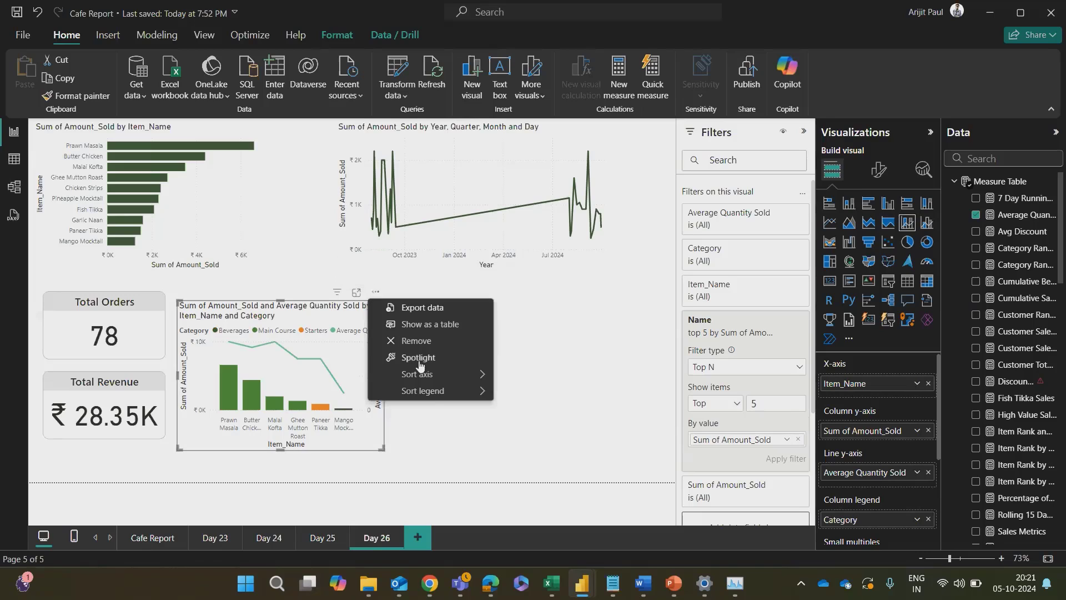
mouse_move(438, 389)
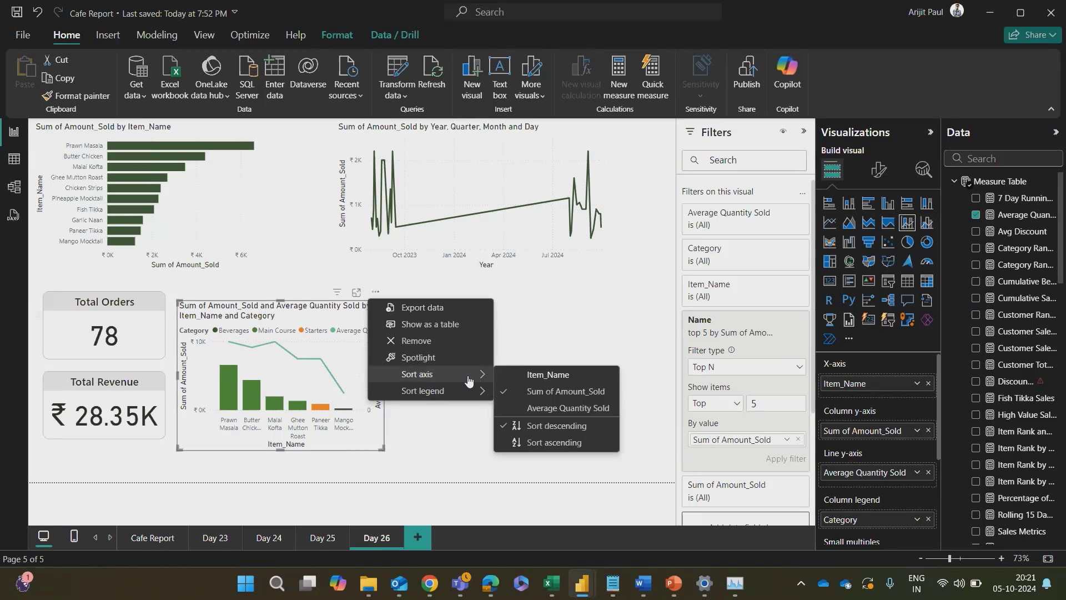
click(537, 409)
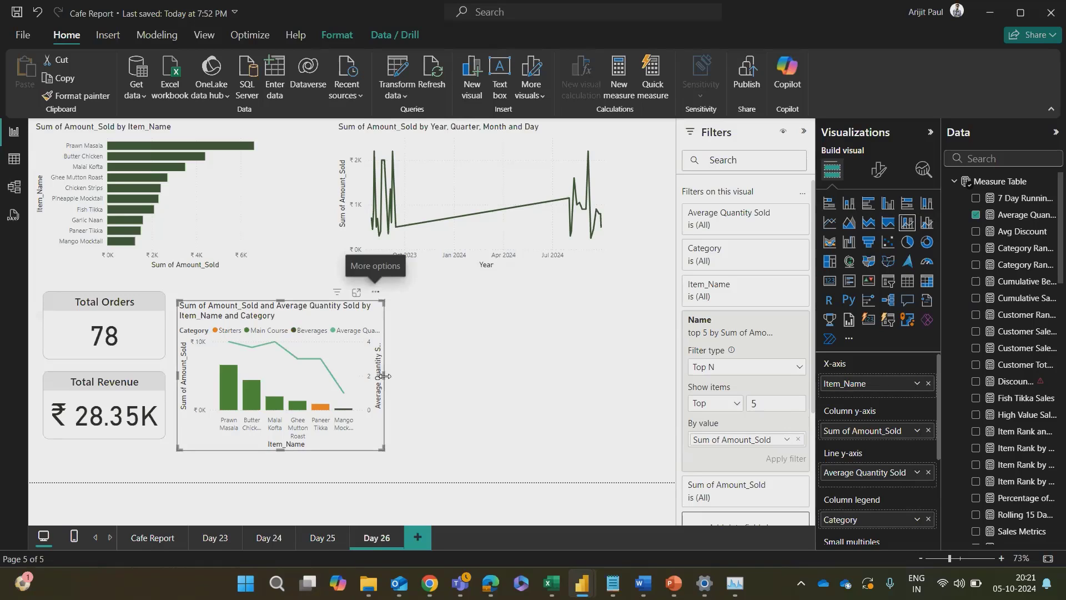
drag(387, 378, 449, 383)
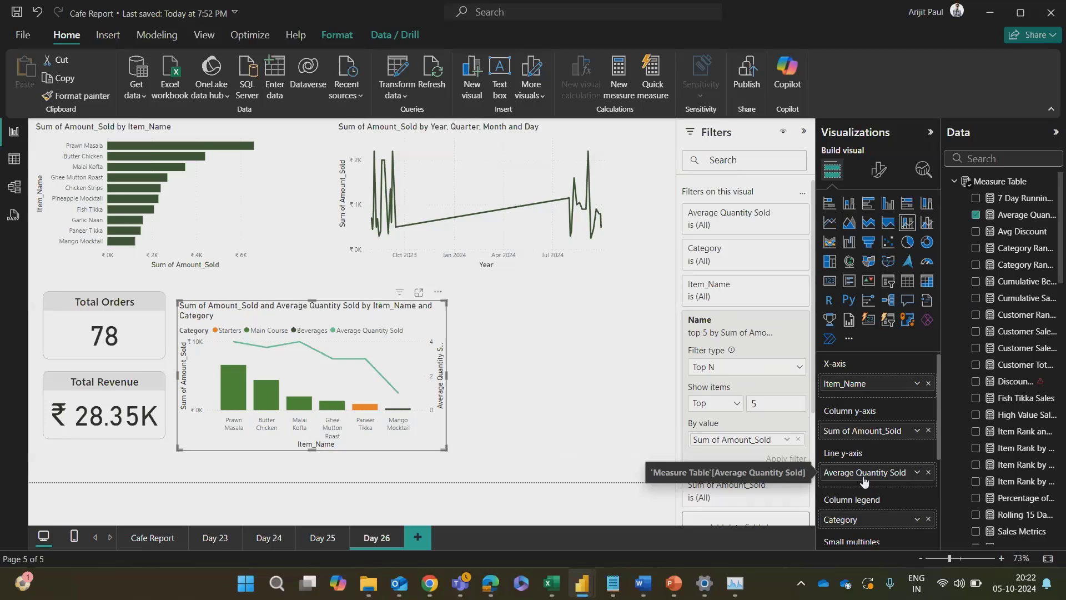
Step: Review the DAX formula of the Average Quantity Sold measure, close it and examine the chart's line
click(987, 215)
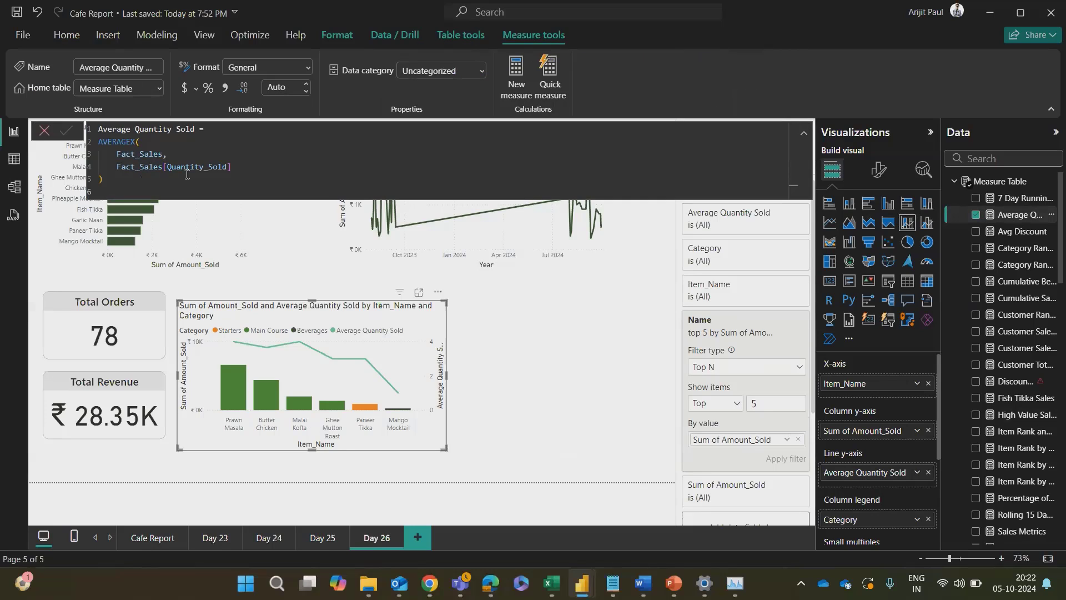
click(44, 132)
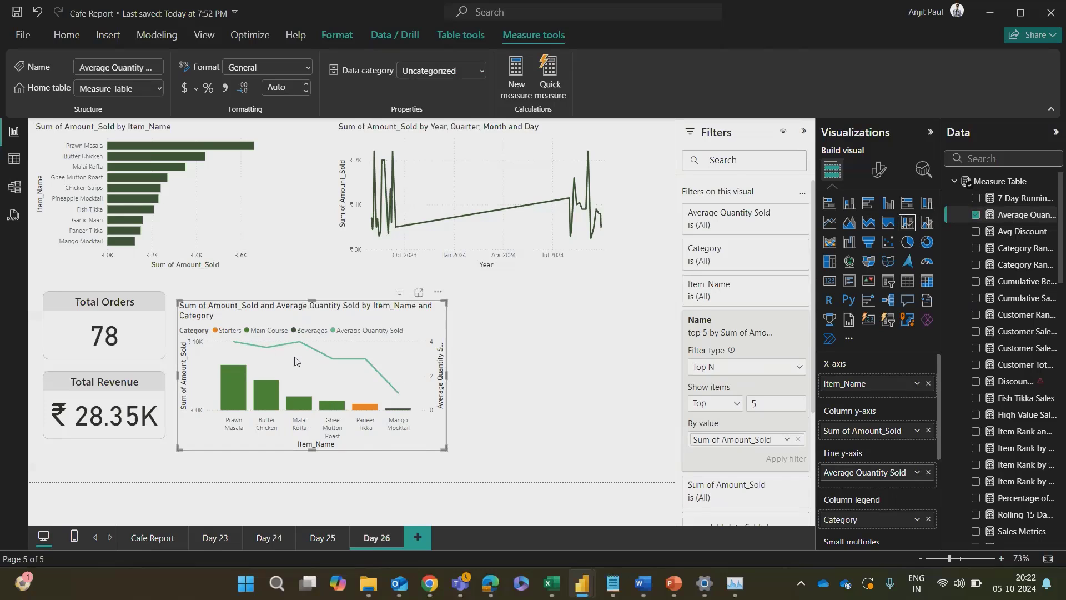
mouse_move(279, 392)
Step: Switch to Chrome and read when to use a combo chart in the Microsoft Learn combo chart article
key(alt+Tab)
key(alt+Tab)
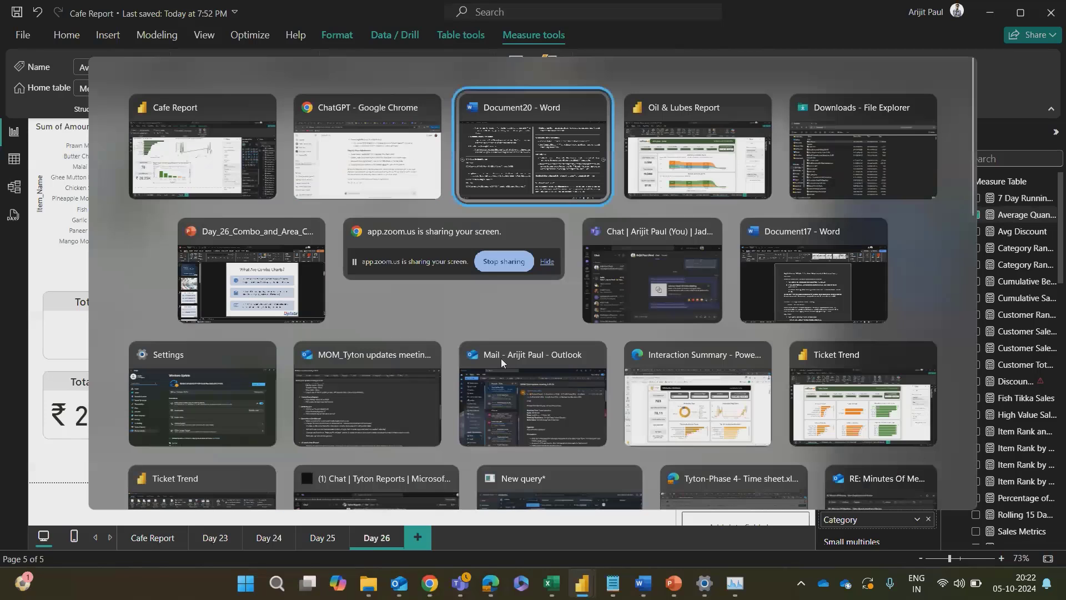
key(alt+Tab)
key(alt+Tab)
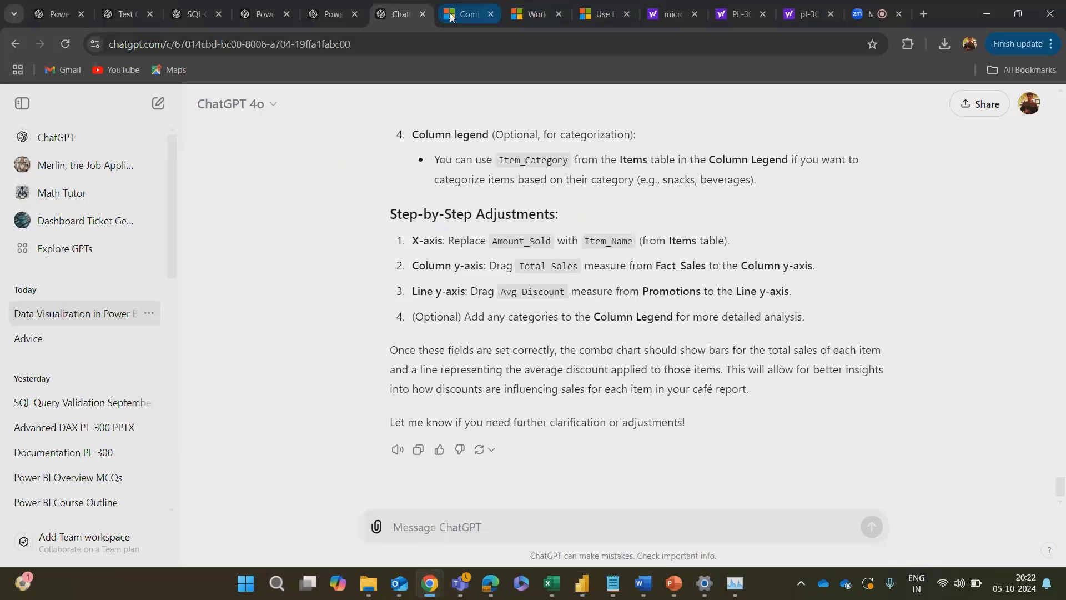
click(451, 12)
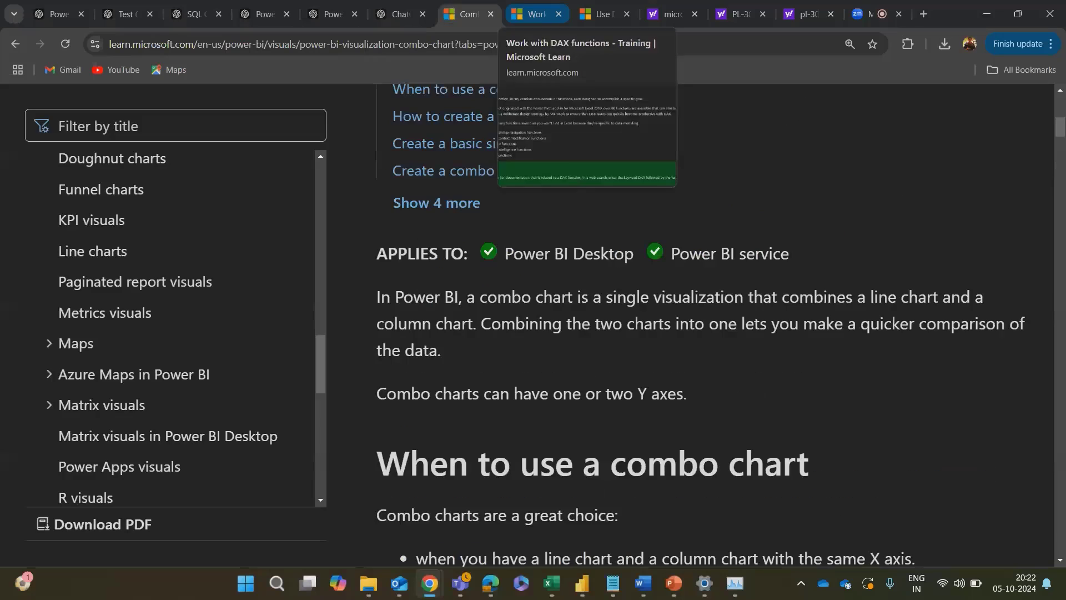
scroll(654, 376, down, 3)
scroll(571, 425, down, 2)
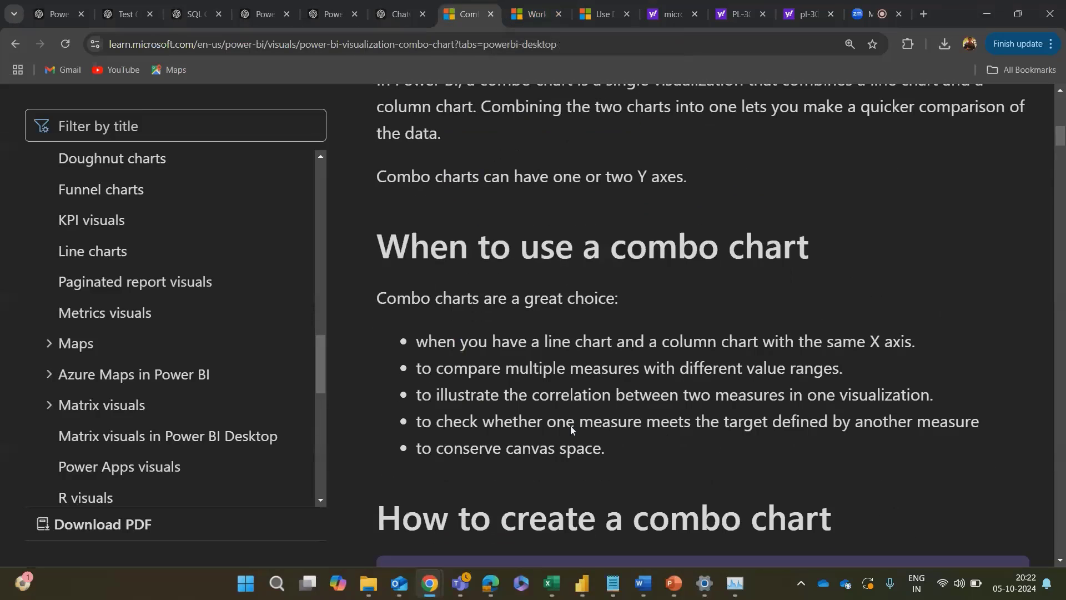
scroll(571, 425, down, 1)
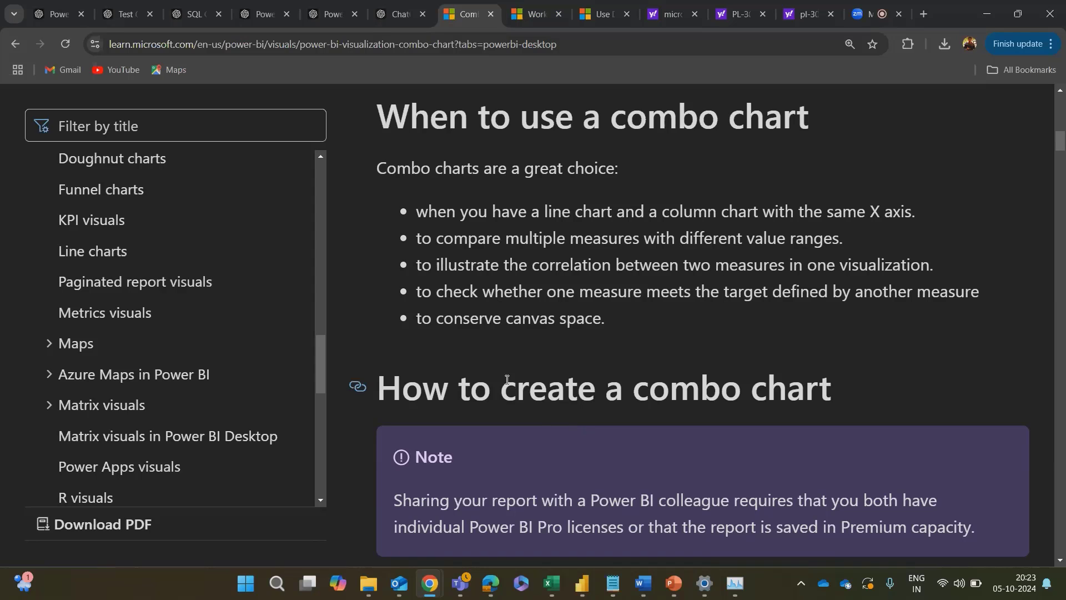
Step: Read the article's Power BI Desktop setup steps and its instructions for creating a basic single-axis combo chart
scroll(539, 417, down, 3)
scroll(541, 422, down, 5)
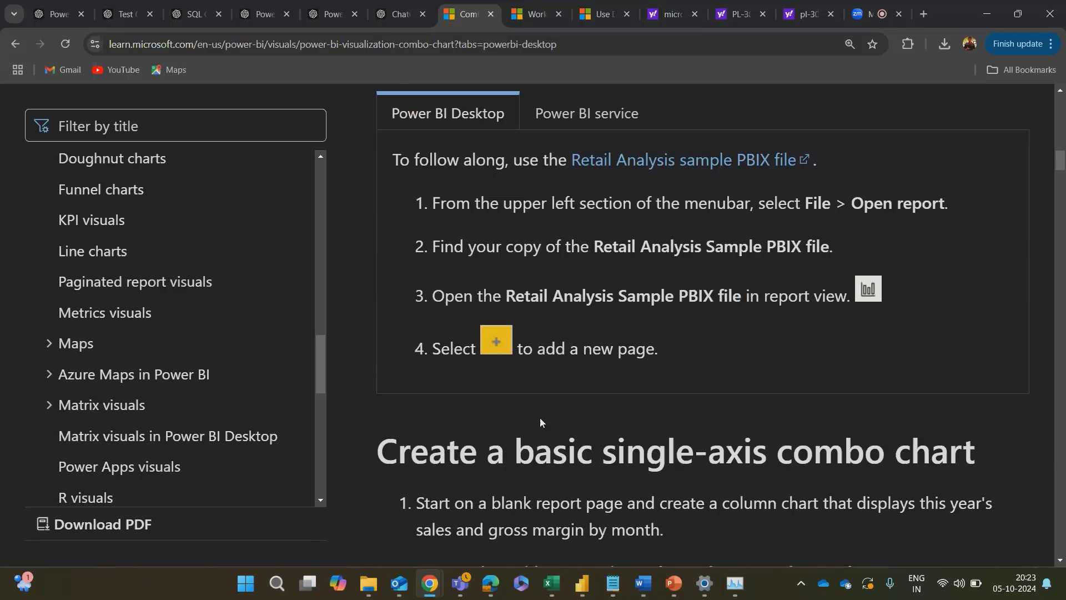
scroll(540, 417, up, 4)
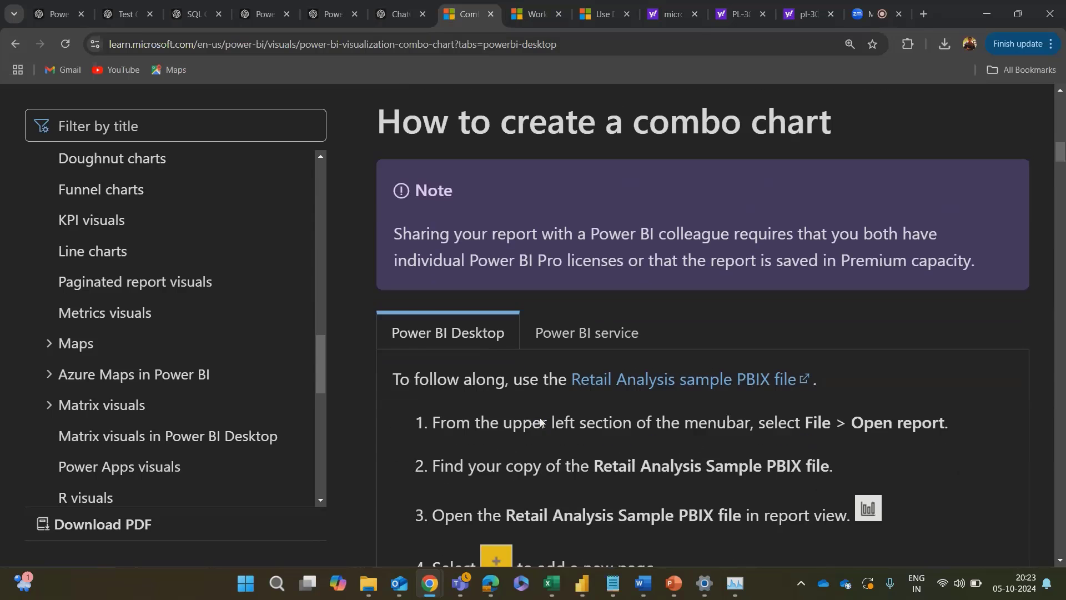
scroll(540, 418, down, 2)
scroll(541, 418, down, 1)
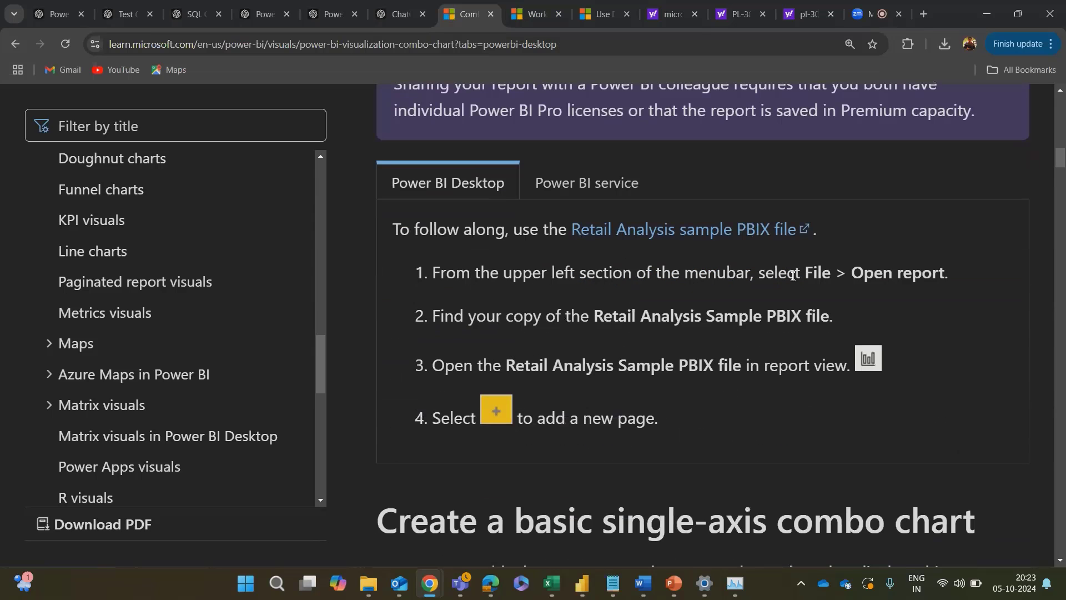
scroll(628, 332, down, 3)
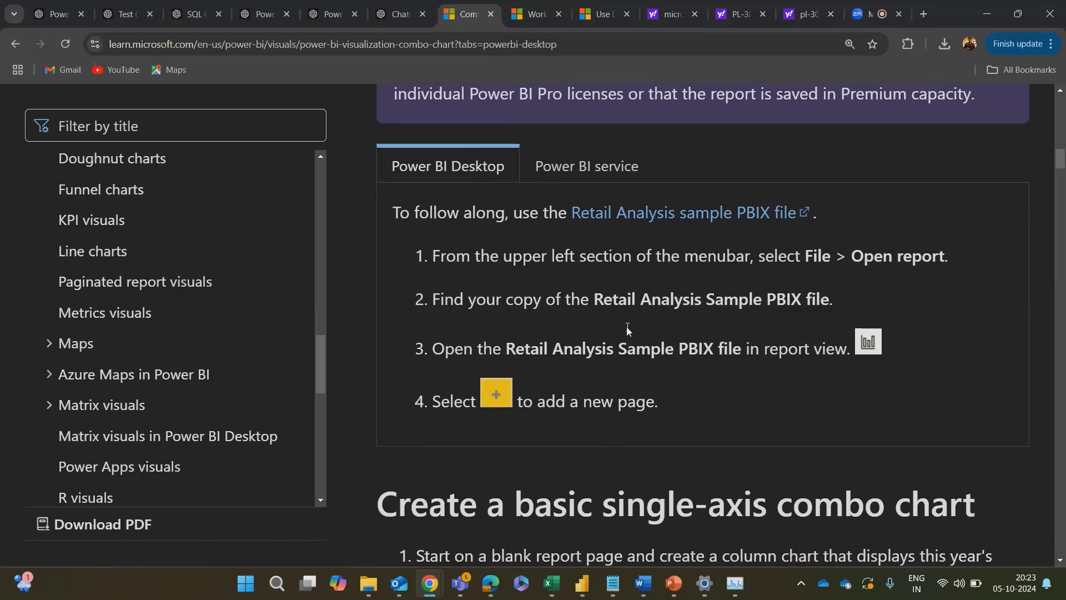
scroll(627, 332, down, 7)
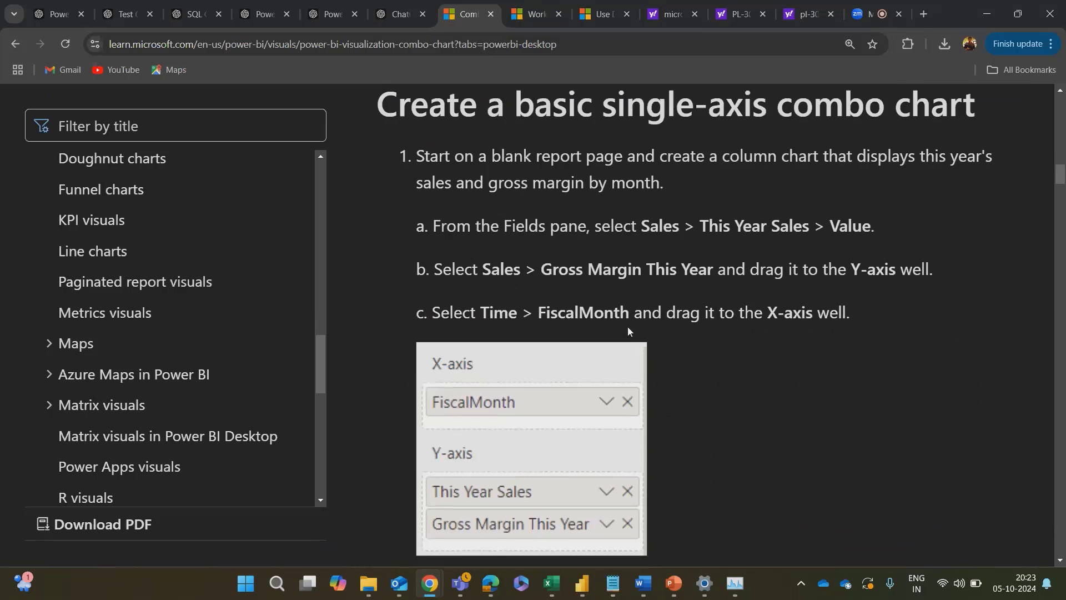
Step: Read the remaining single-axis combo chart instructions, covering axis sorting, the line and clustered column chart conversion and the Line y-axis field
scroll(711, 379, up, 2)
scroll(821, 365, down, 2)
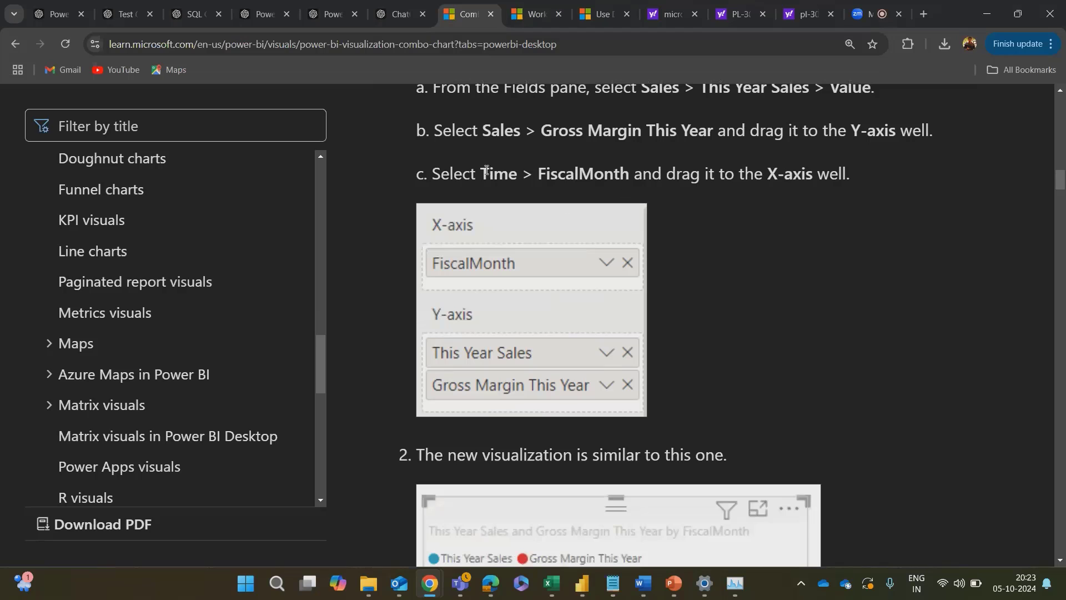
scroll(750, 335, down, 5)
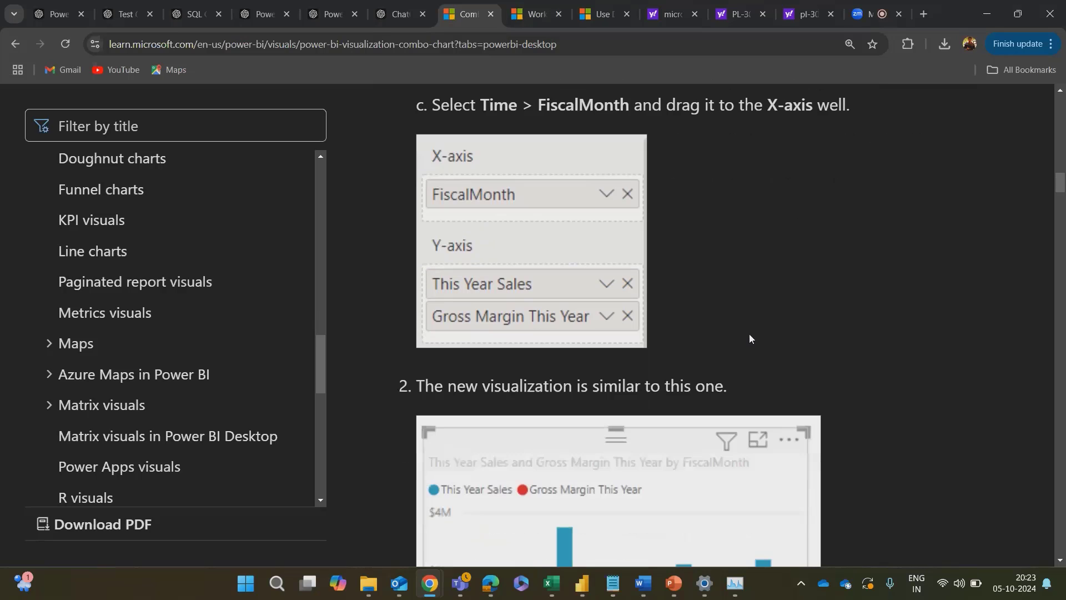
scroll(751, 338, down, 6)
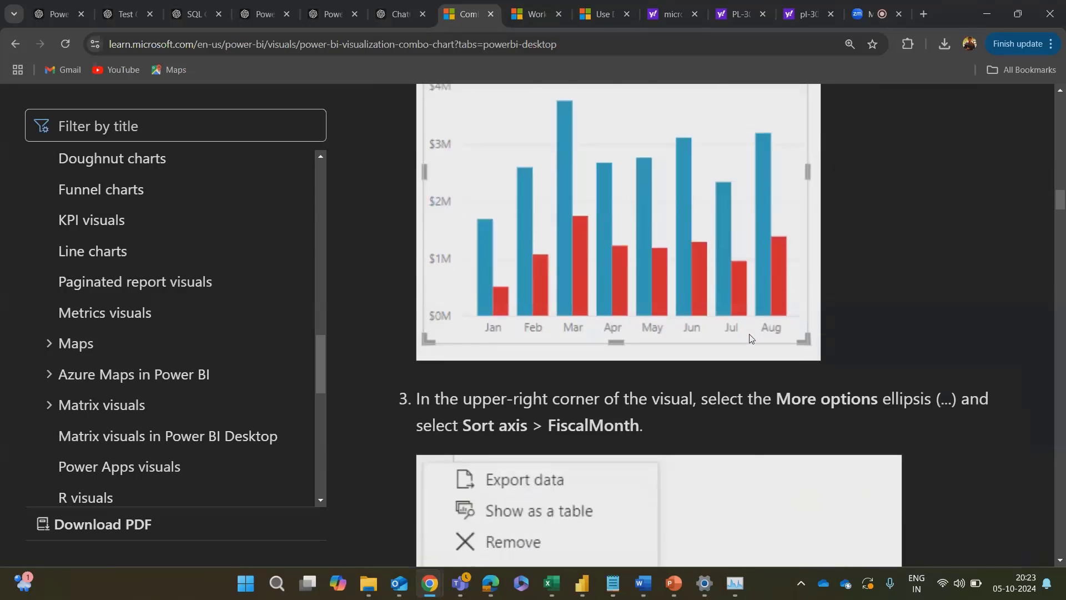
scroll(750, 334, down, 9)
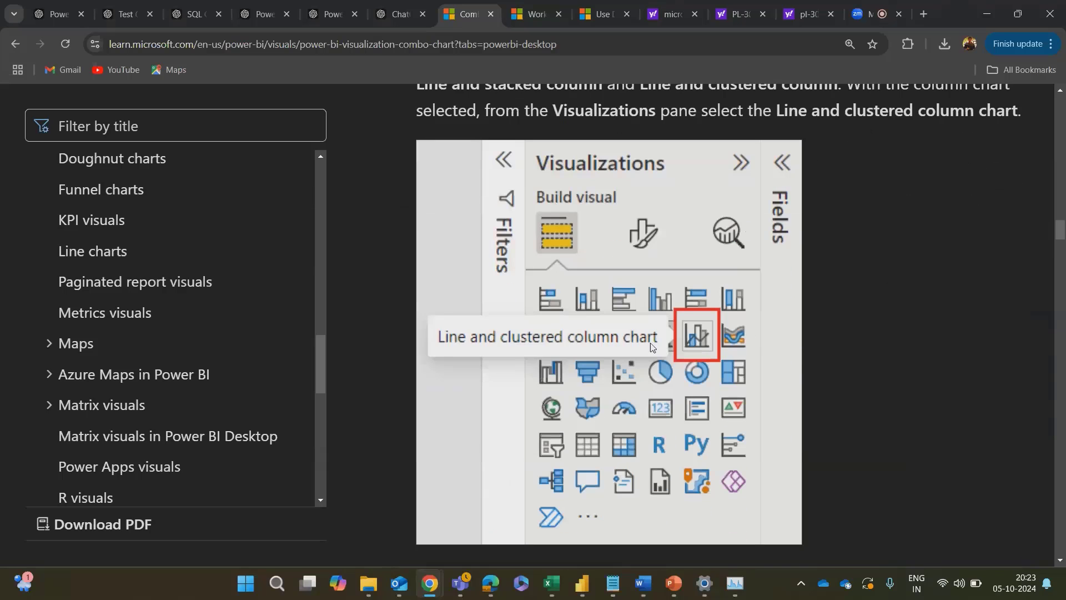
scroll(696, 332, down, 6)
scroll(696, 332, down, 5)
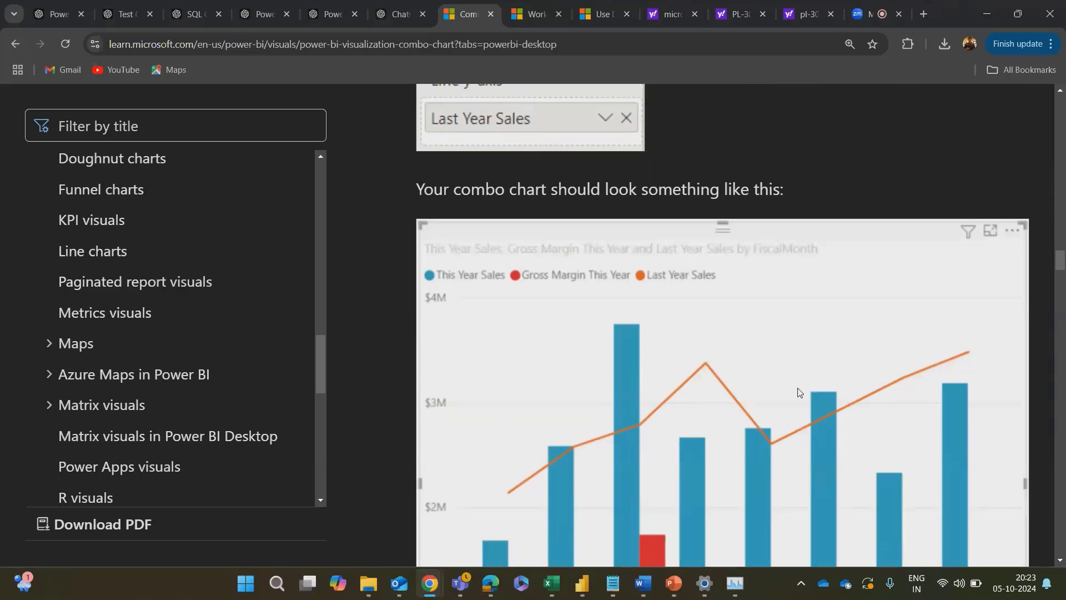
scroll(798, 388, up, 5)
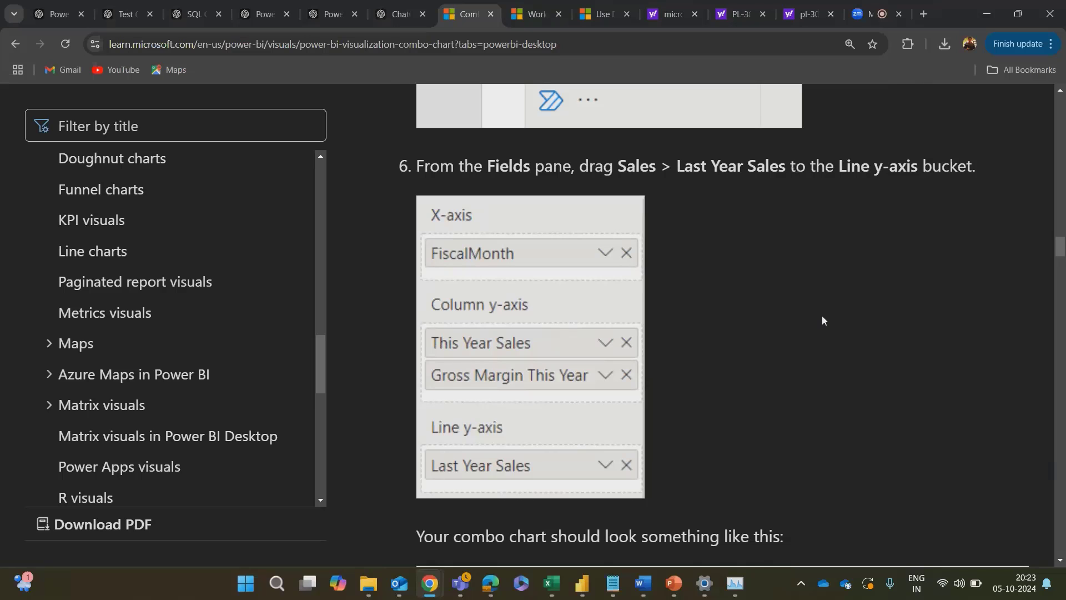
scroll(822, 315, down, 8)
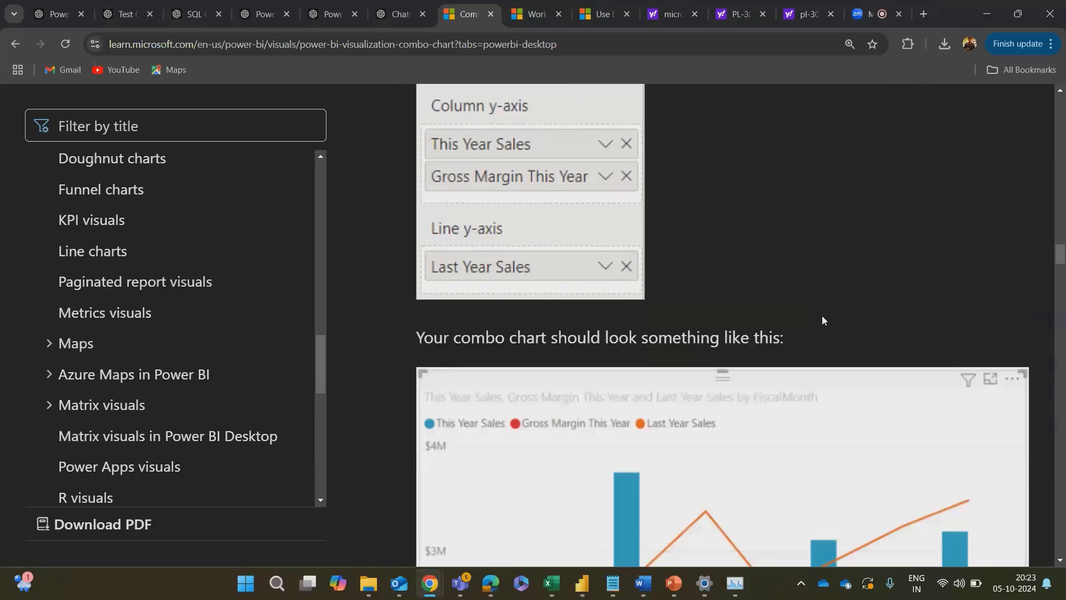
Step: Read how the two-axis example starts with a Gross Margin Last Year % line chart and adds the sales values
scroll(821, 315, down, 9)
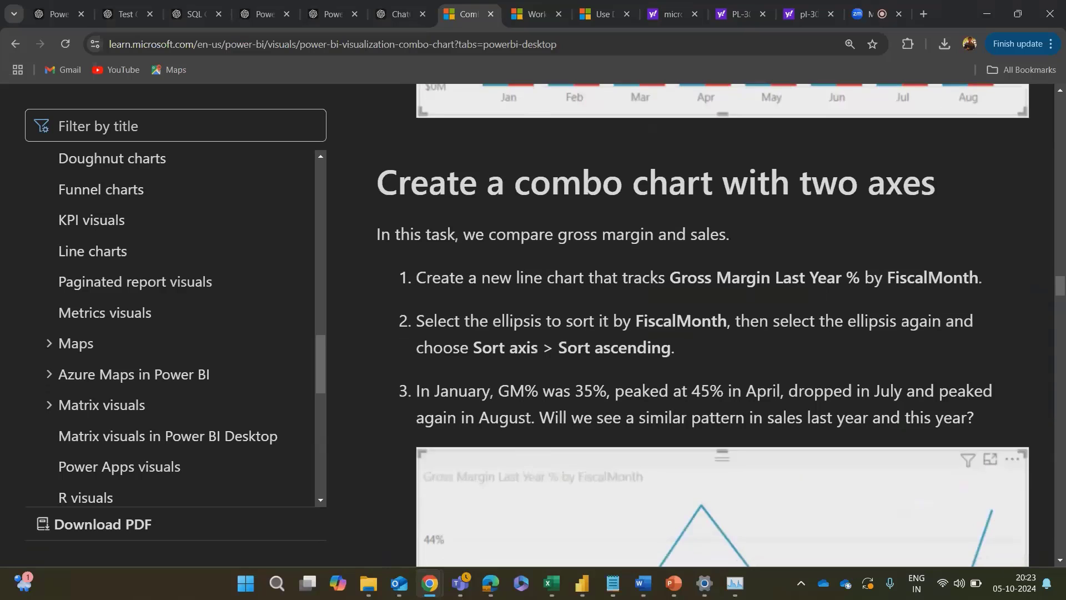
scroll(823, 315, up, 3)
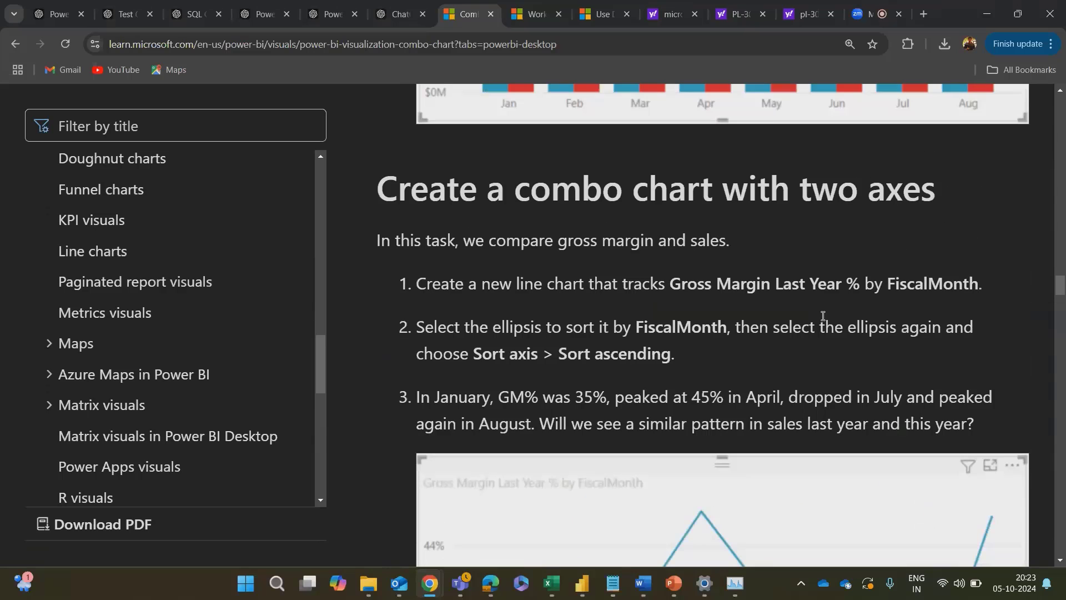
scroll(823, 315, down, 3)
scroll(823, 316, up, 3)
scroll(823, 316, down, 15)
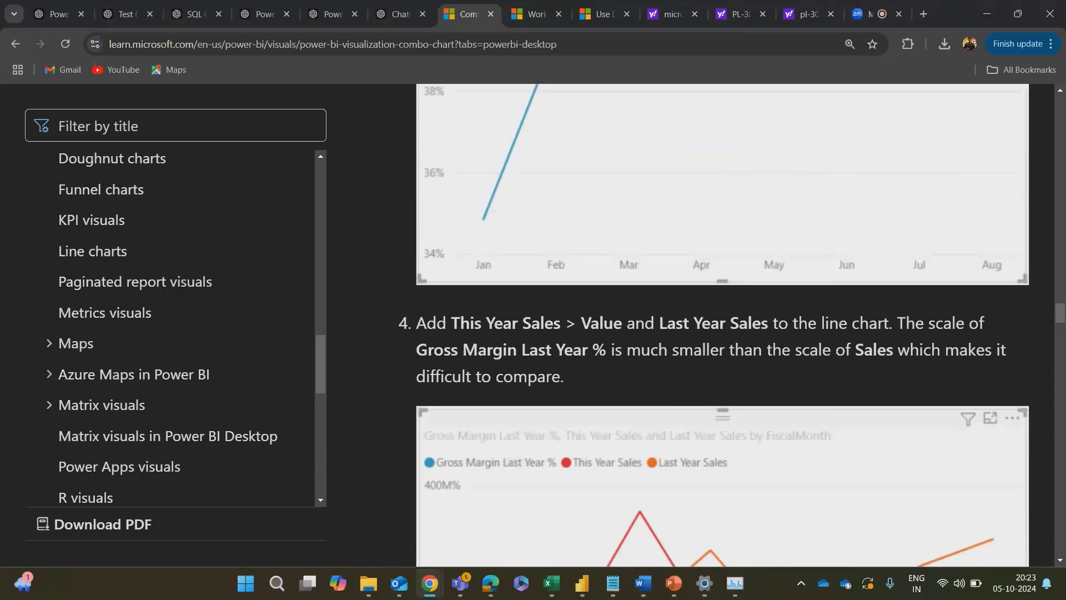
scroll(822, 319, up, 7)
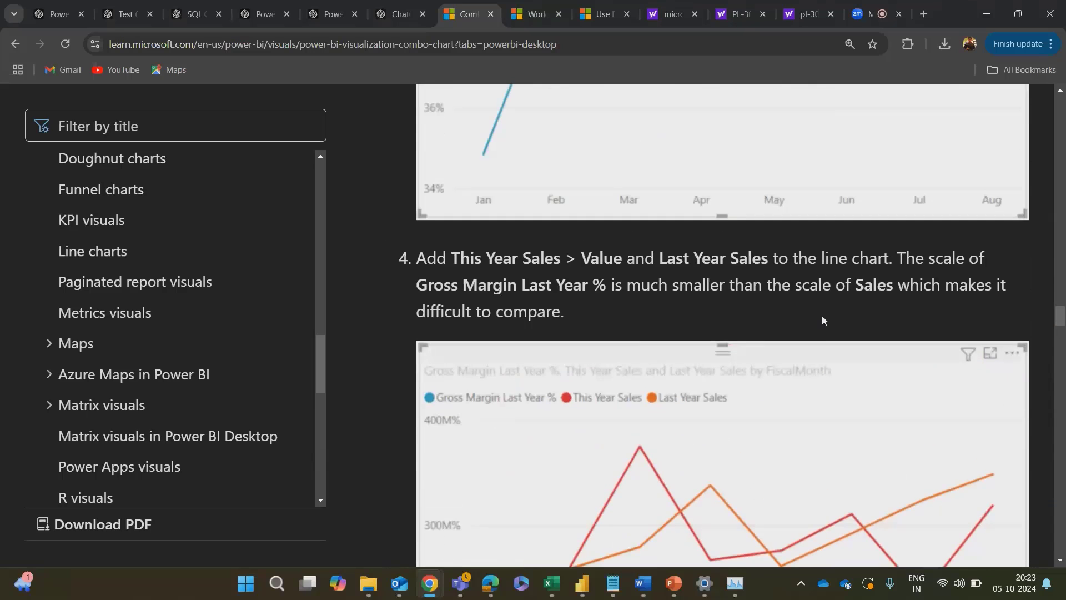
Step: Read how to convert the line chart to a line and stacked column chart with two axes, and examine the resulting example
scroll(823, 320, down, 15)
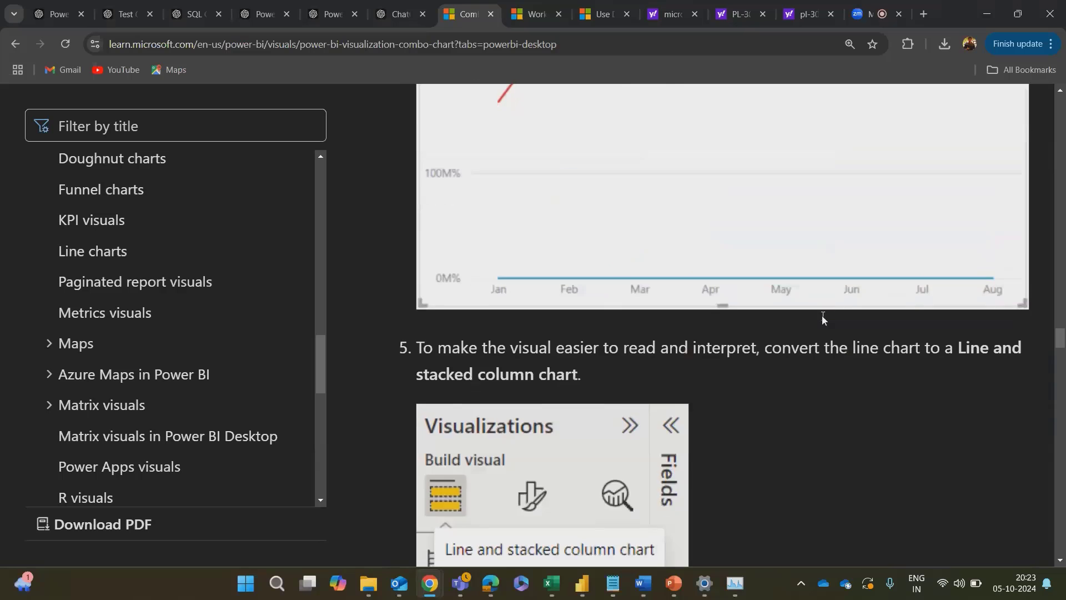
scroll(823, 320, down, 7)
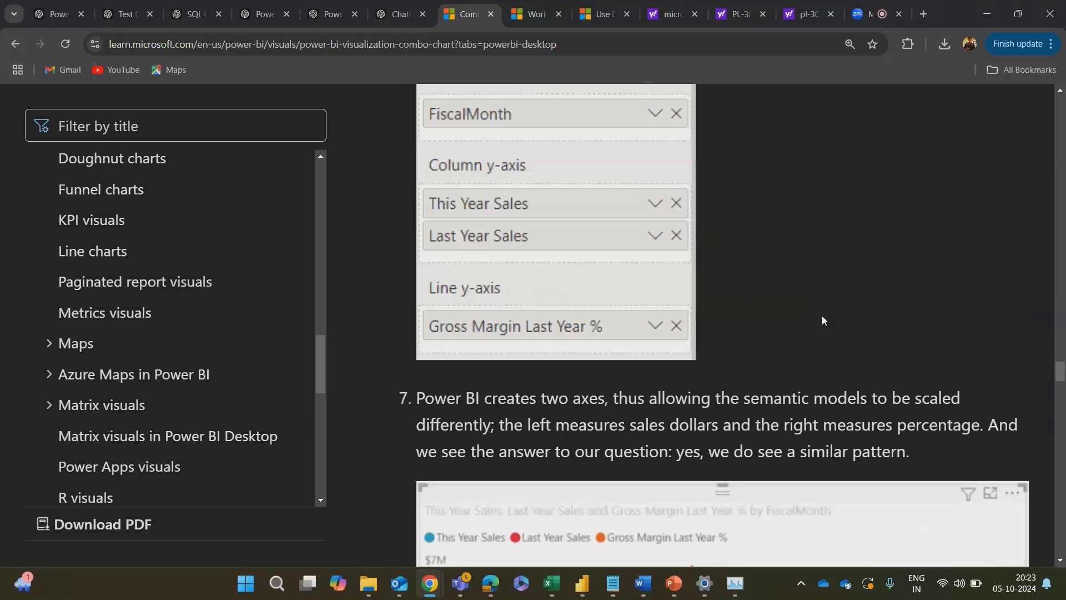
scroll(823, 320, up, 2)
scroll(822, 315, up, 5)
scroll(822, 315, down, 5)
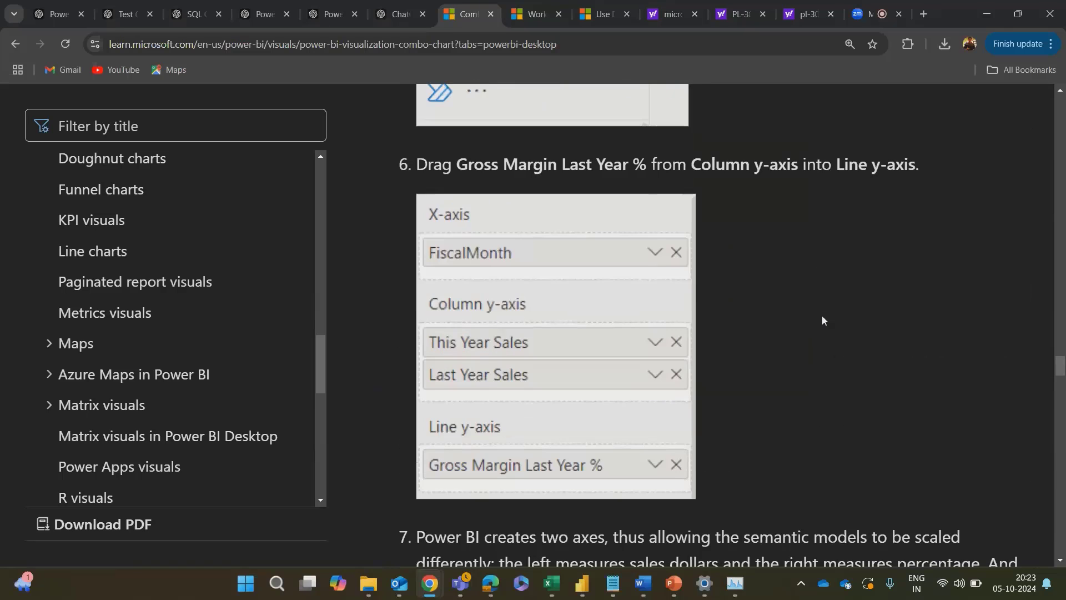
scroll(822, 315, up, 5)
scroll(928, 423, down, 2)
scroll(930, 423, down, 18)
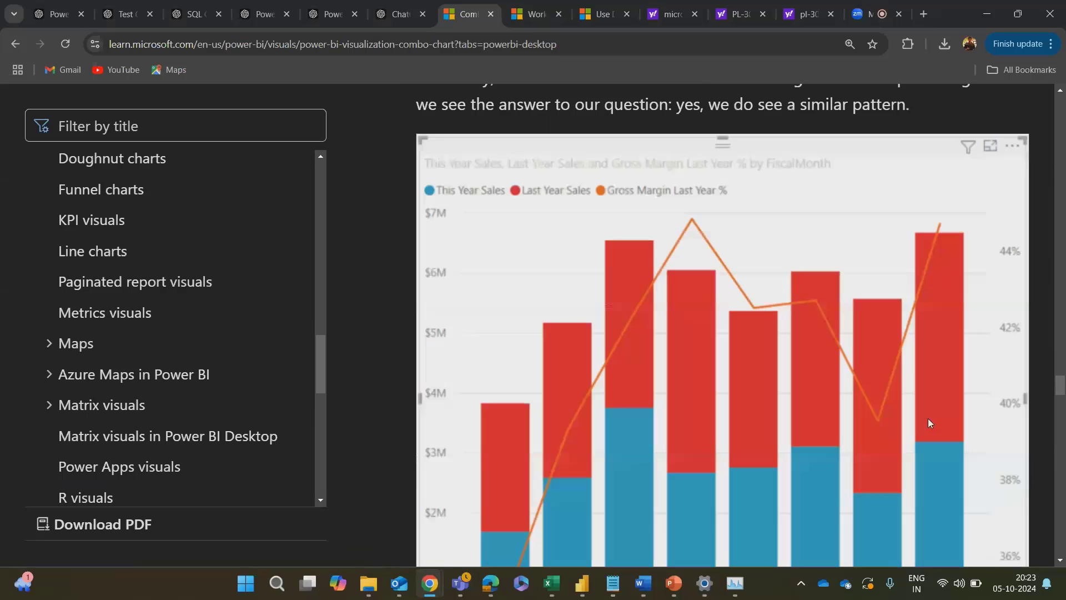
scroll(931, 382, down, 5)
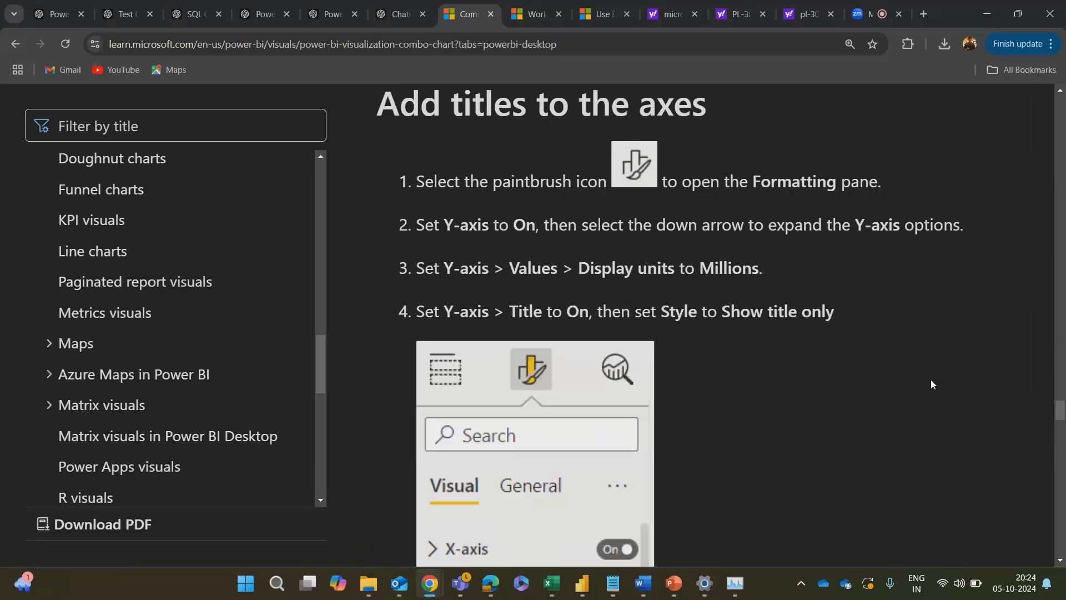
scroll(931, 382, up, 8)
scroll(931, 379, up, 3)
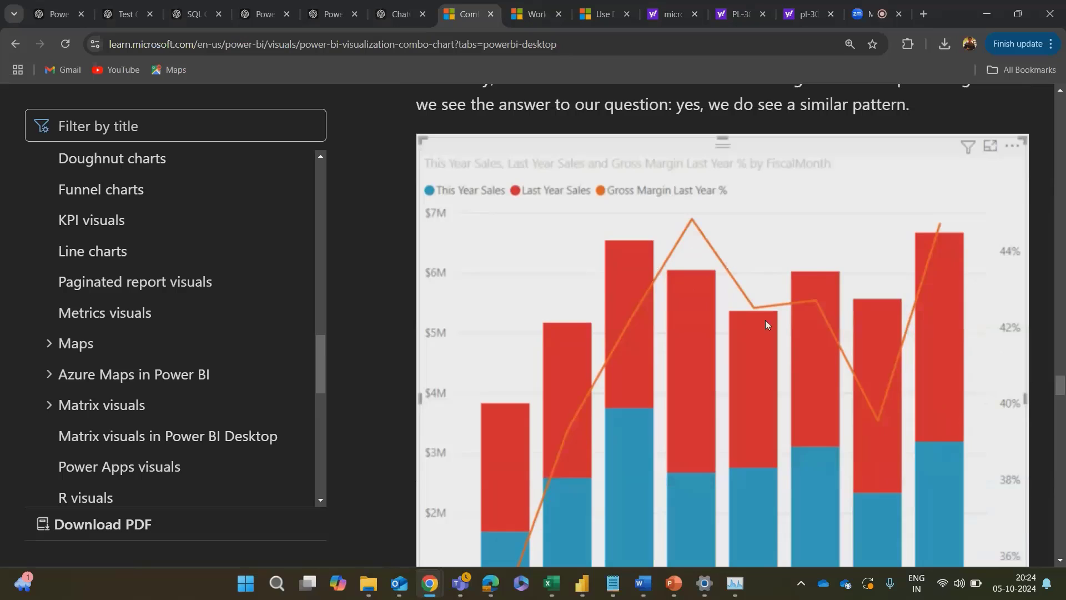
Step: Read the article's instructions for adding axis titles and its considerations and limitations for combo charts
scroll(767, 324, down, 7)
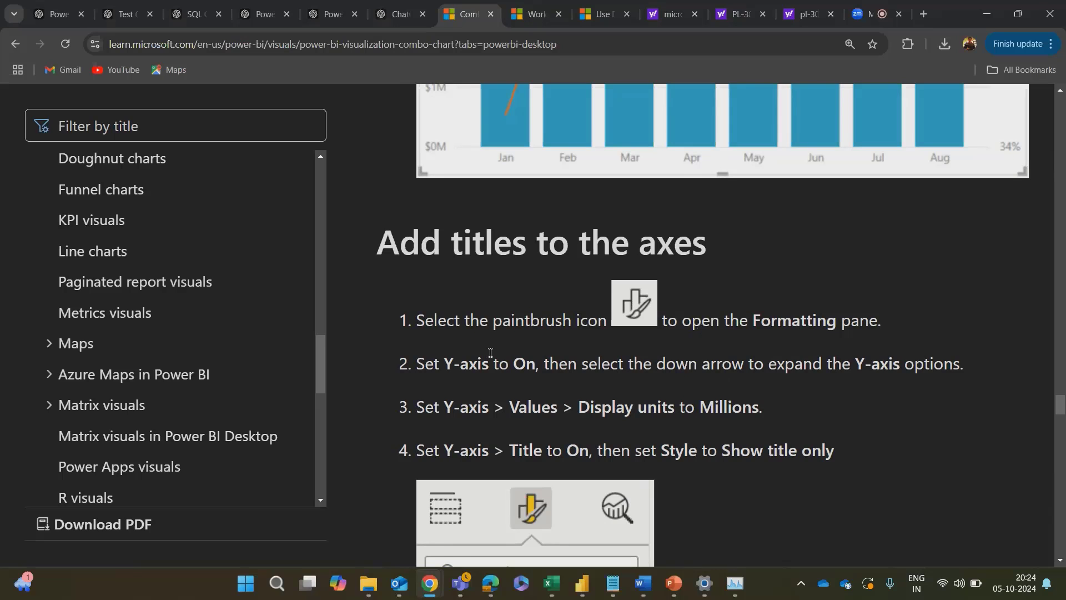
scroll(489, 351, down, 1)
scroll(490, 349, down, 5)
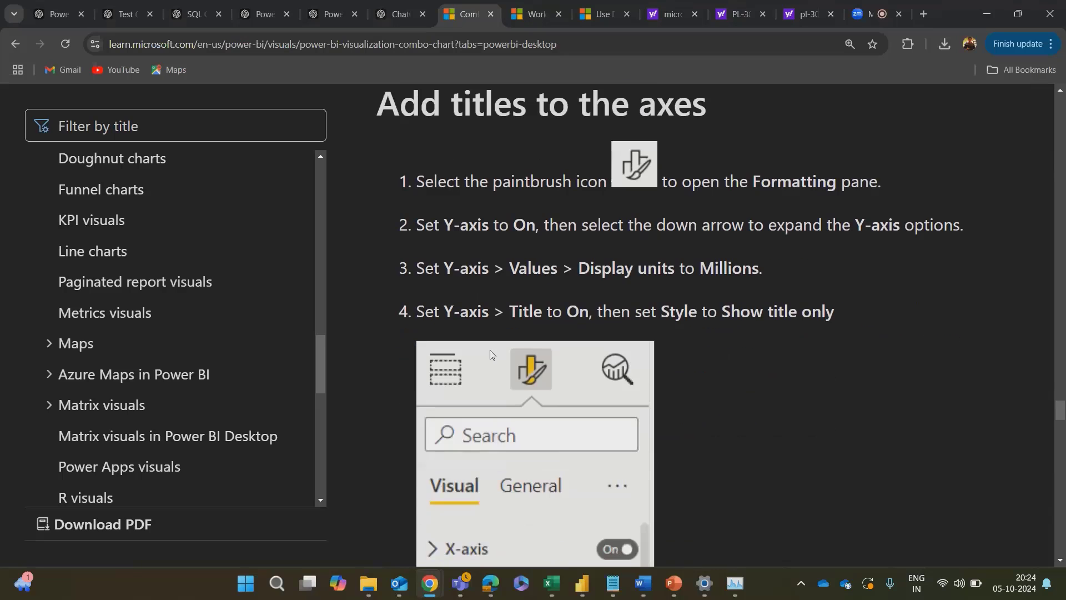
scroll(821, 327, down, 15)
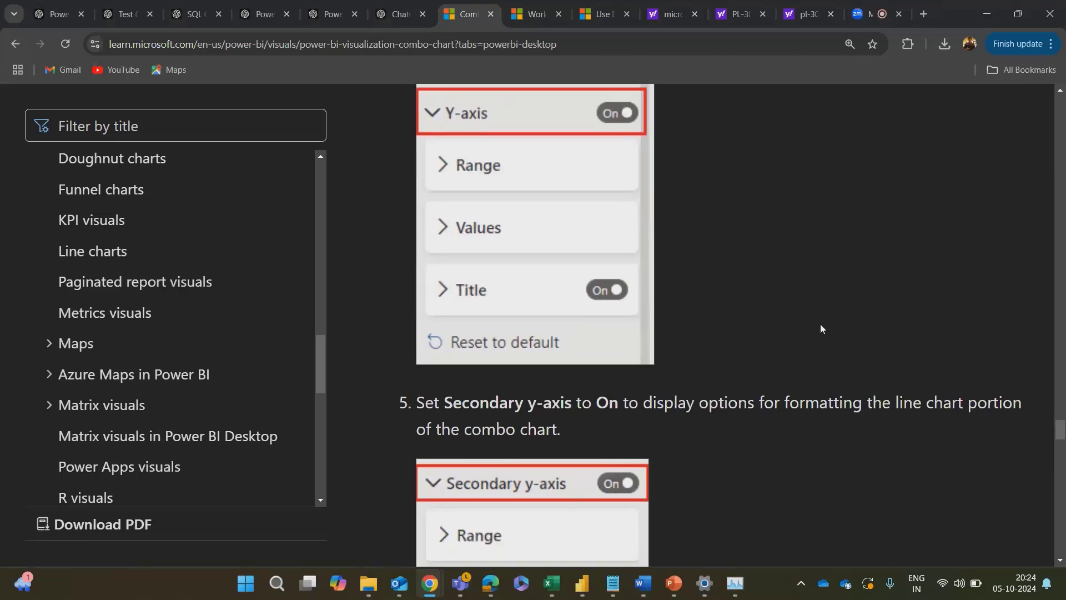
scroll(822, 328, down, 20)
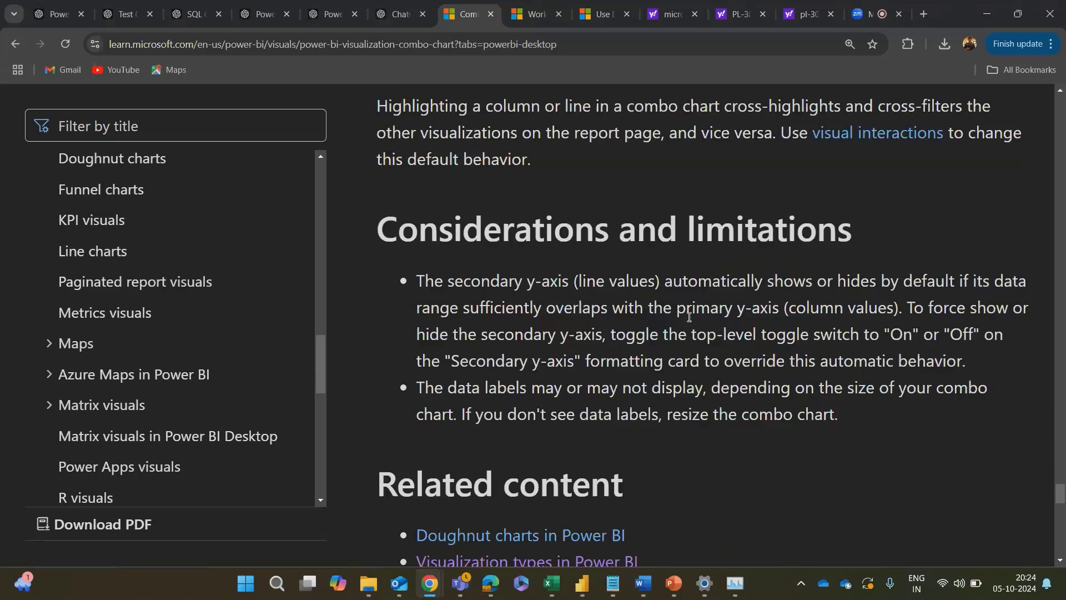
scroll(685, 344, down, 1)
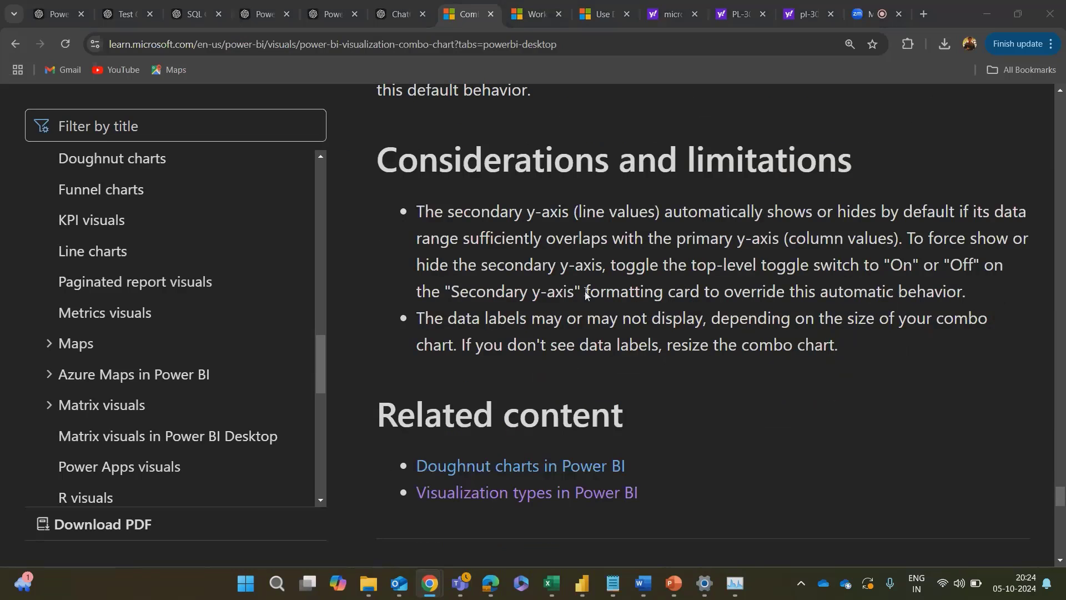
Step: Switch to the Word notes and read why to use area charts and the steps for the monthly sales trend example
key(alt+Tab)
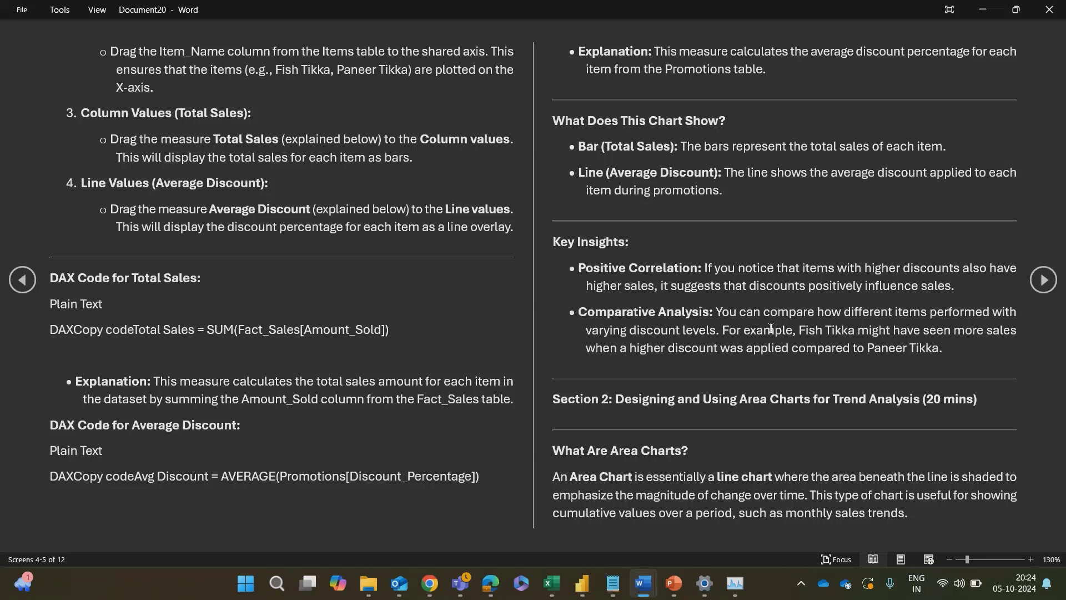
scroll(771, 328, down, 1)
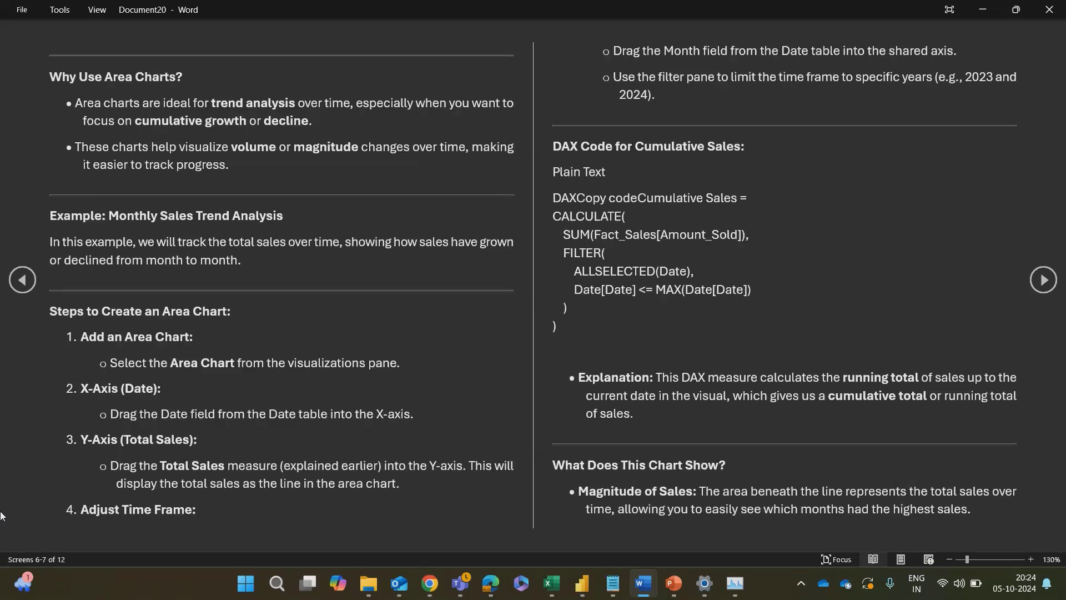
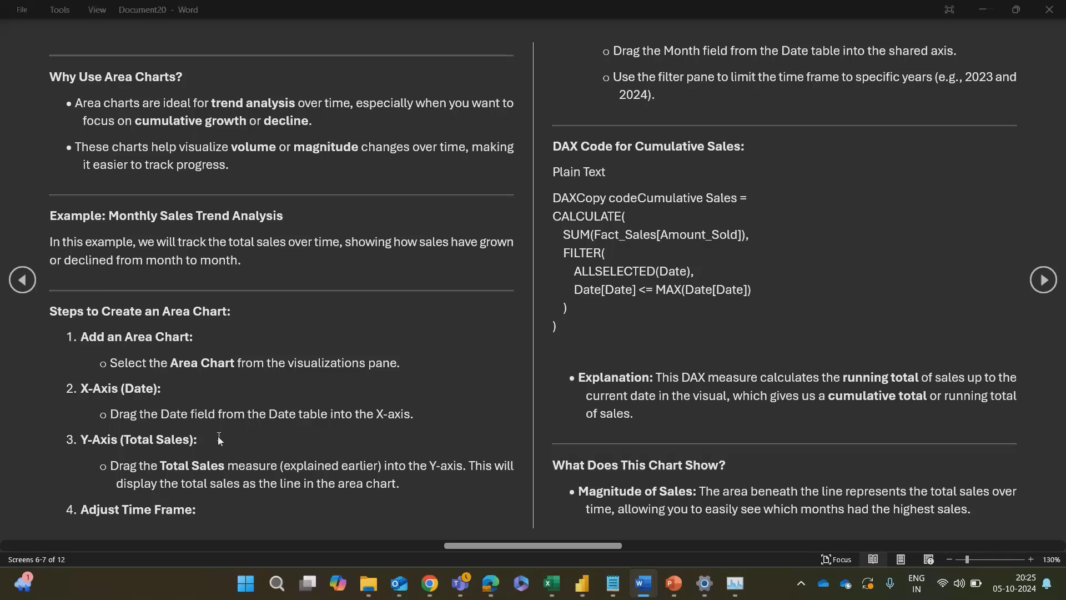
Step: Switch to the Cafe Report in Power BI and duplicate the Day 26 combo chart
key(alt+Tab)
key(alt+Tab)
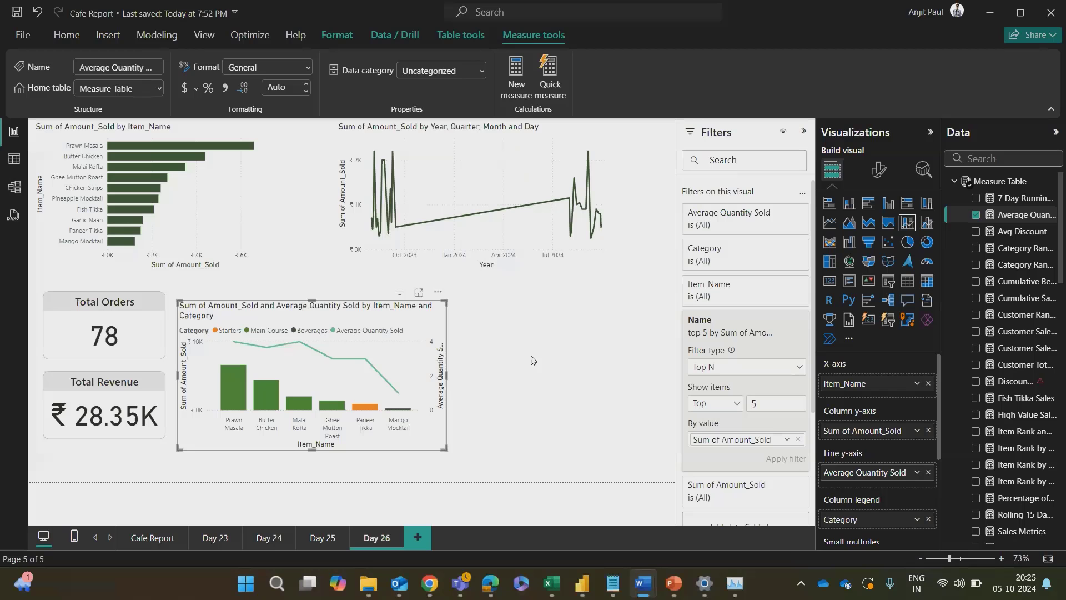
click(396, 345)
key(ctrl+v)
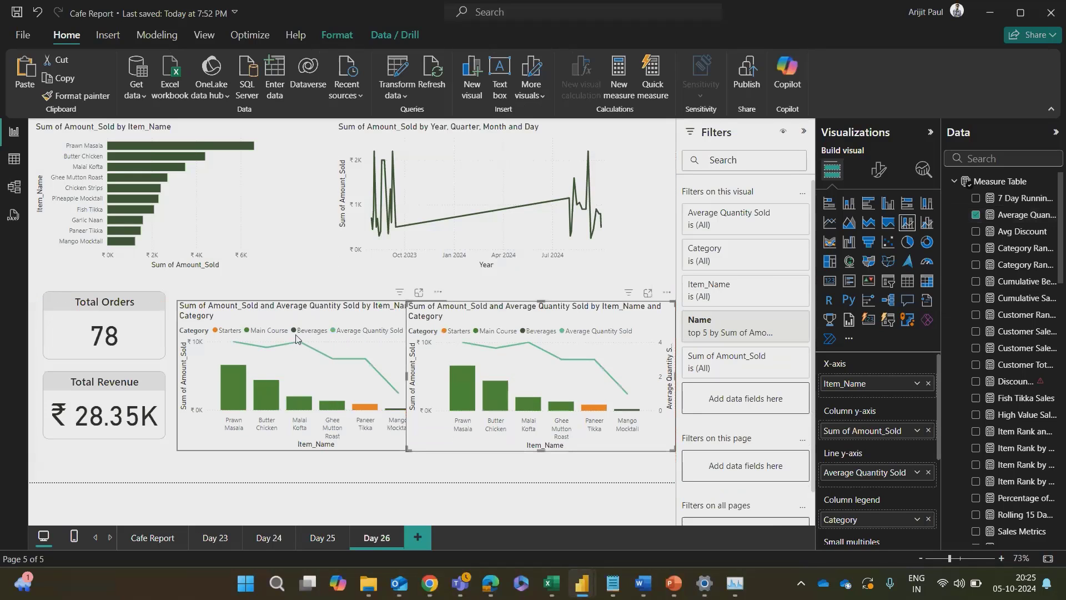
Step: Delete the line chart of Amount_Sold by year, quarter, month and day from the Day 26 page
click(401, 381)
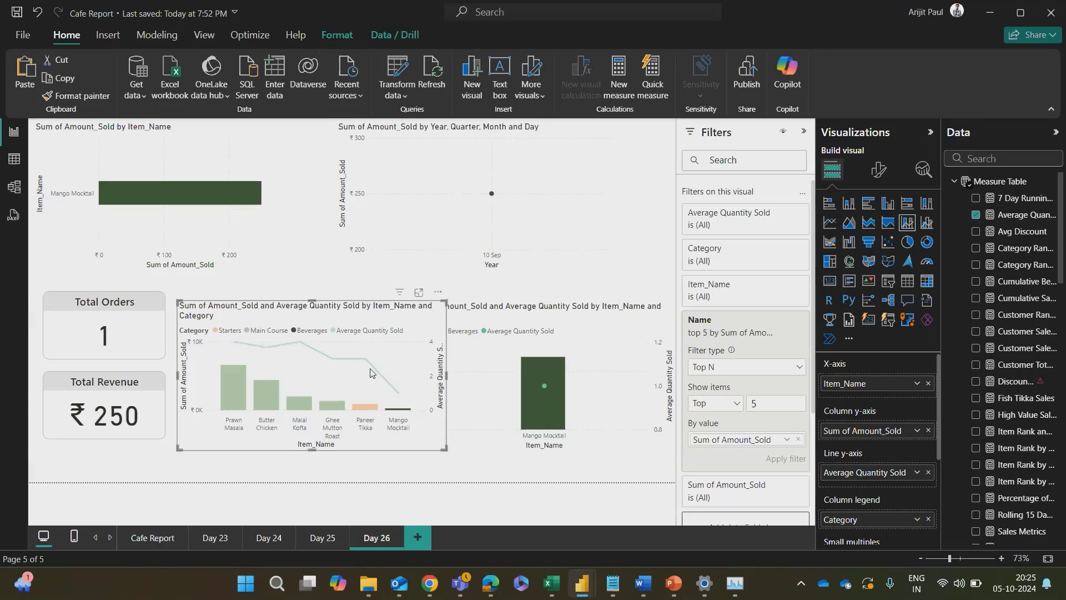
click(273, 400)
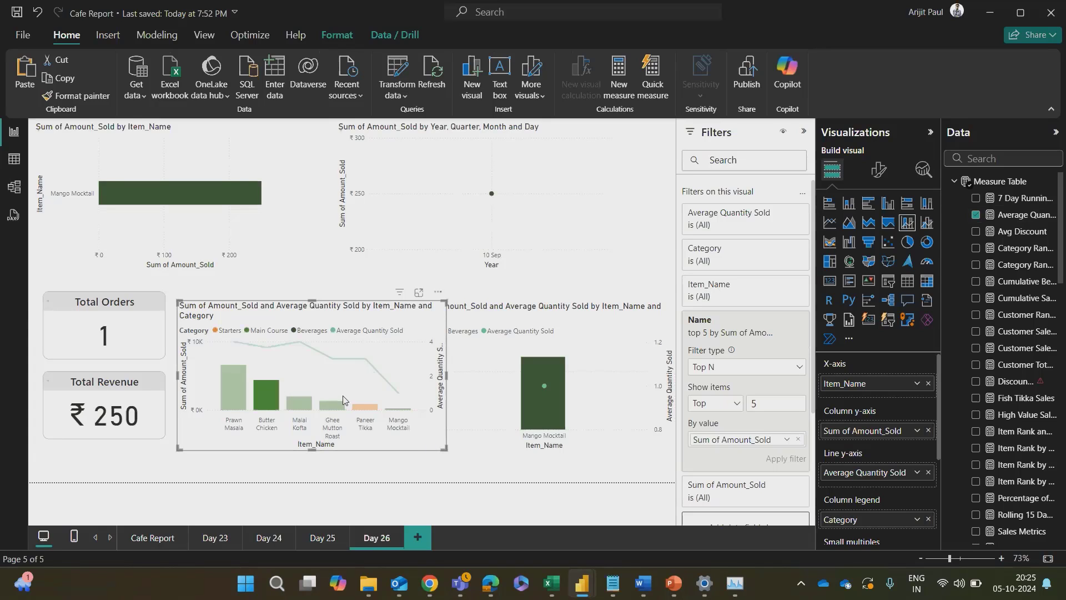
click(456, 206)
key(Delete)
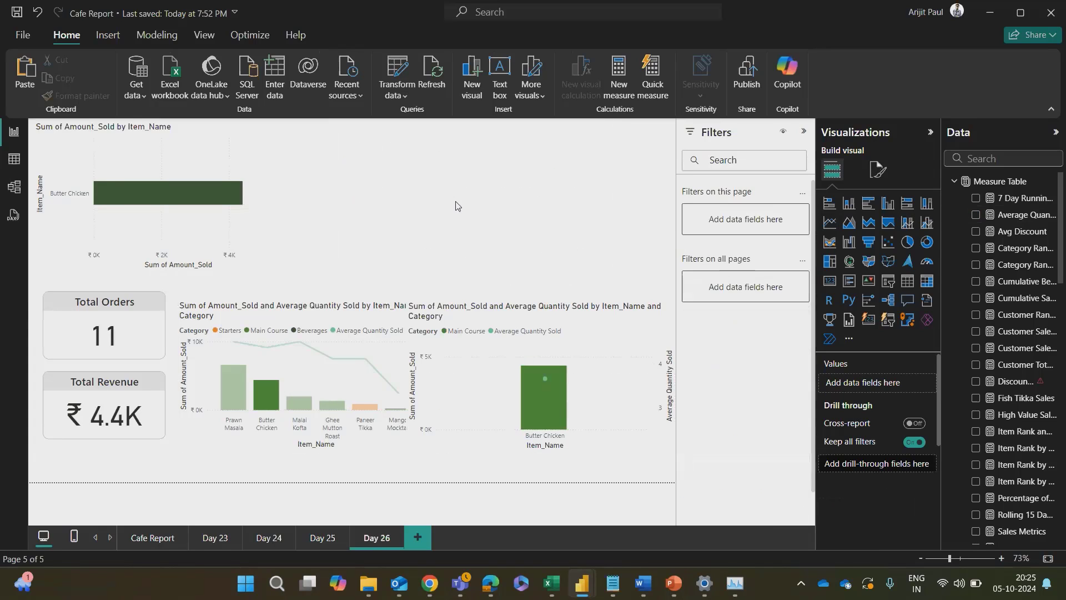
Step: Arrange the two combo charts one above the other, with the copy in the space freed by the deleted line chart
click(484, 394)
drag(471, 341, 416, 158)
drag(399, 367, 574, 356)
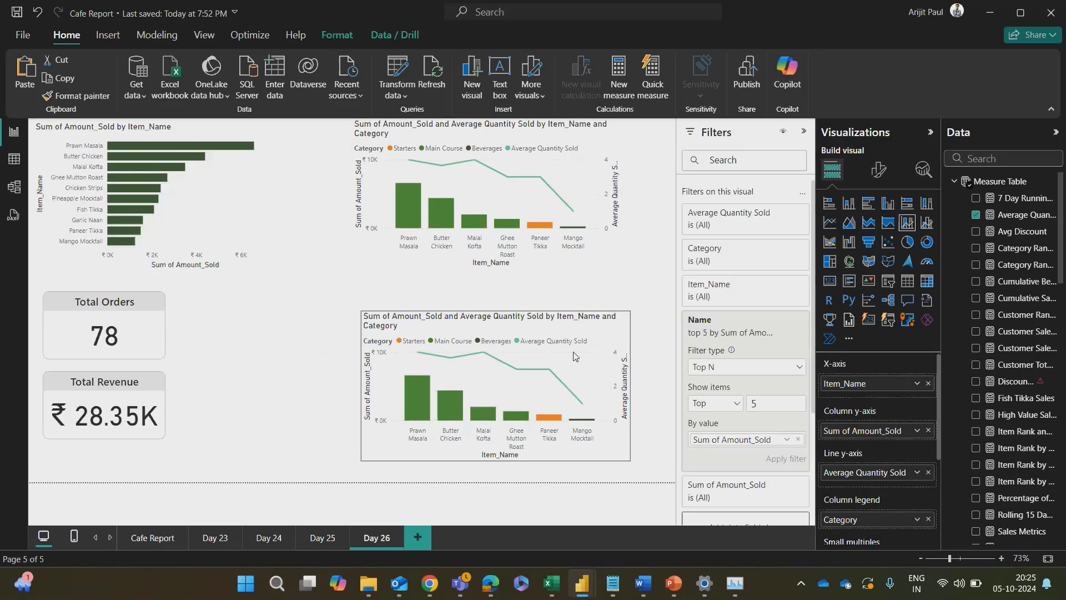
drag(510, 191, 520, 212)
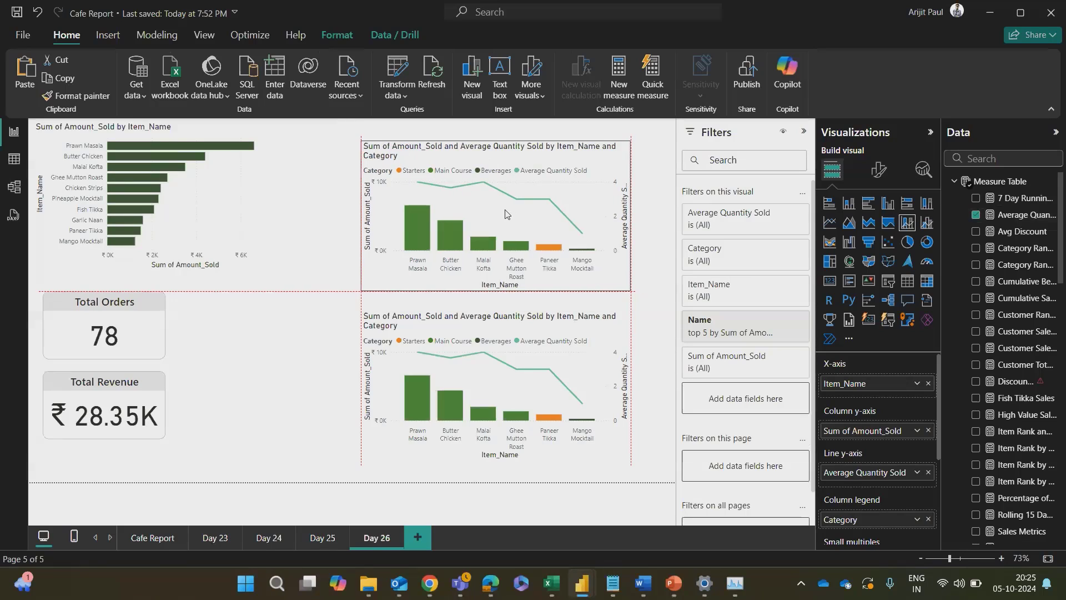
click(327, 397)
Step: Convert the upper combo chart to an area chart and remove its Category, Item_Name and Amount_Sold fields
click(558, 216)
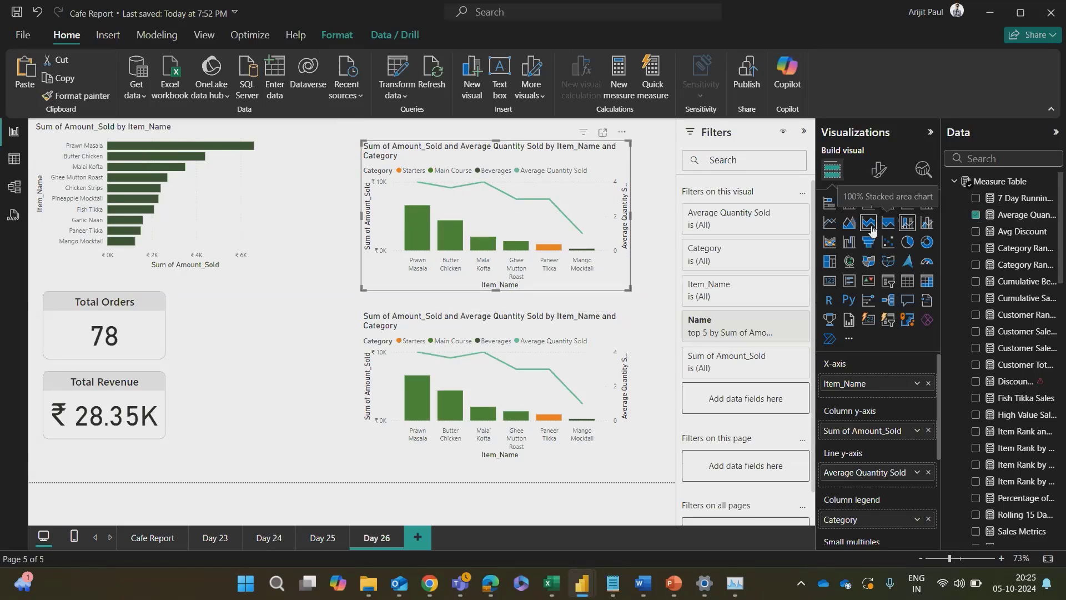
click(854, 227)
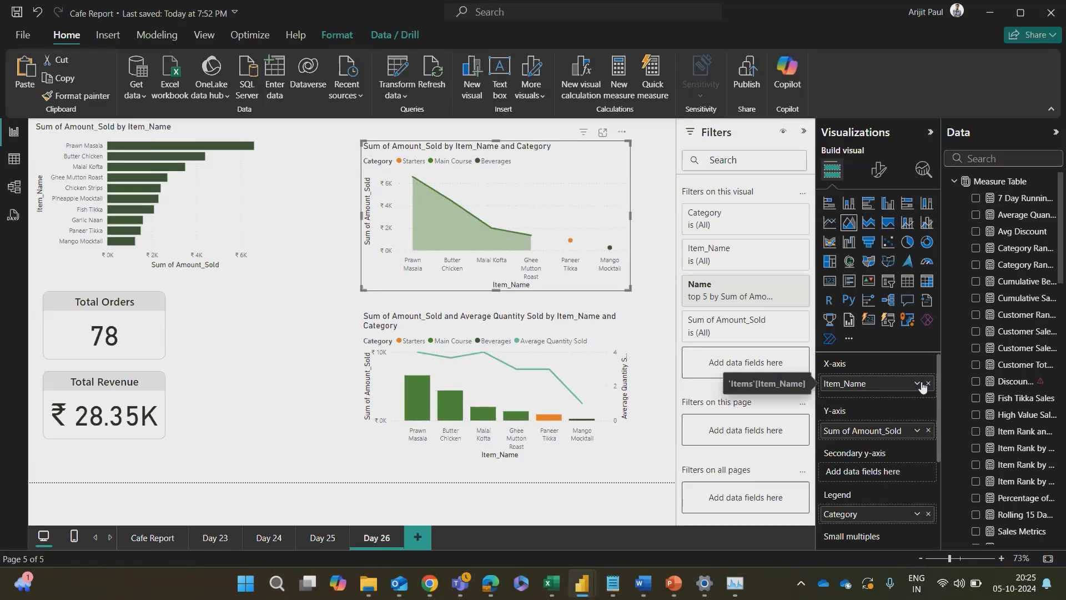
click(929, 514)
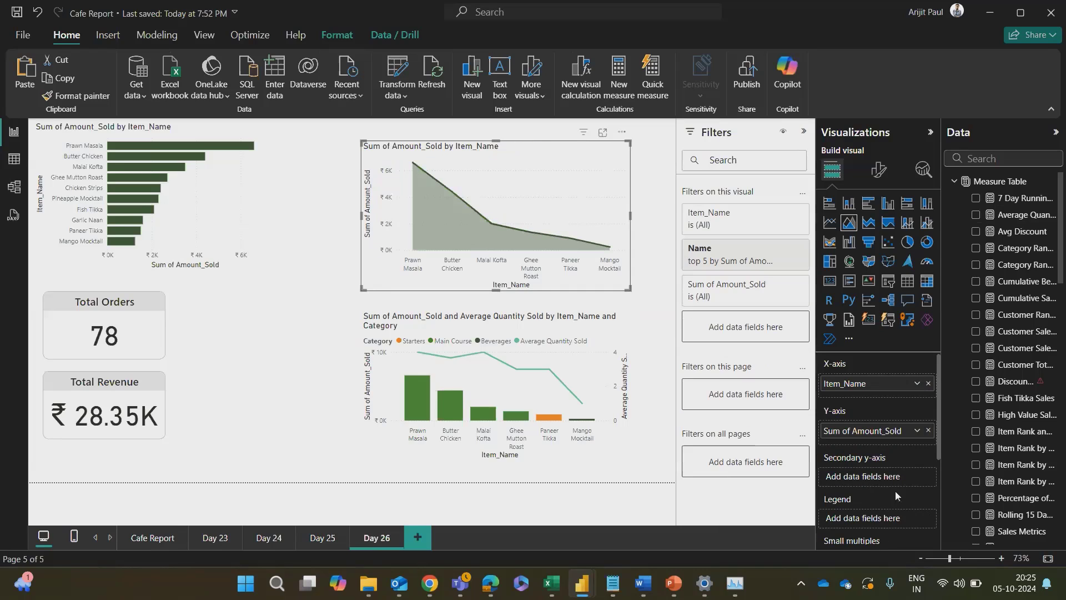
click(928, 383)
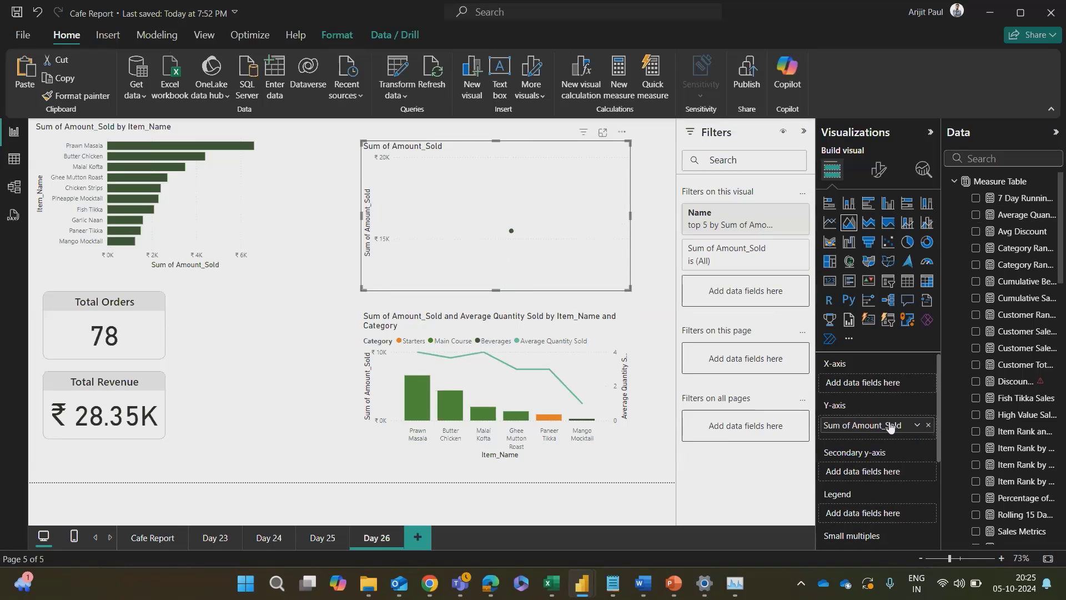
click(928, 426)
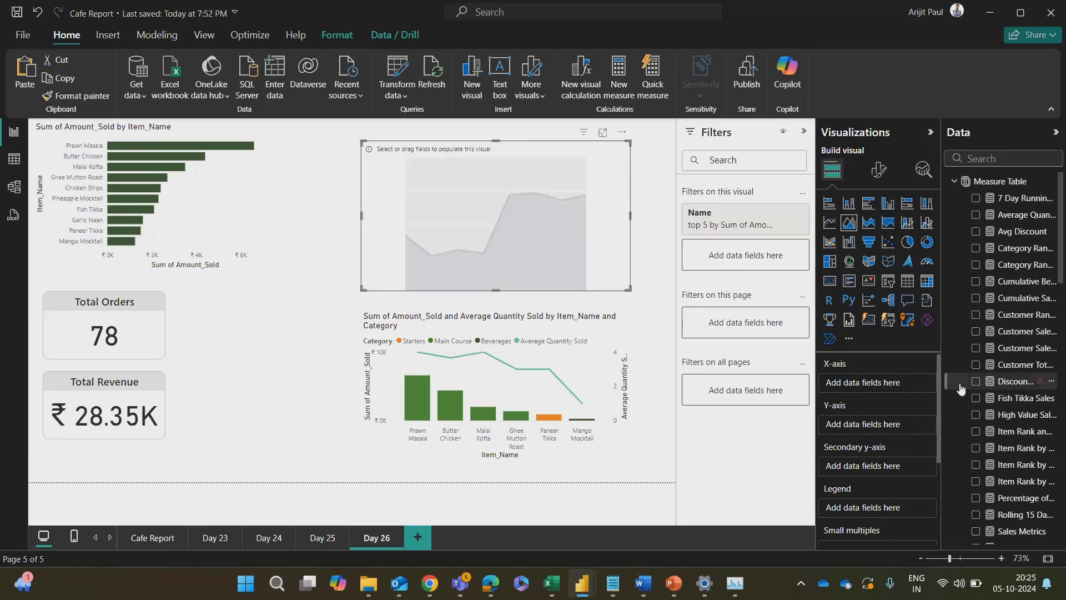
Step: Check the area chart steps in the Word notes and place the Date table's Date field on the X-axis
key(alt+Tab)
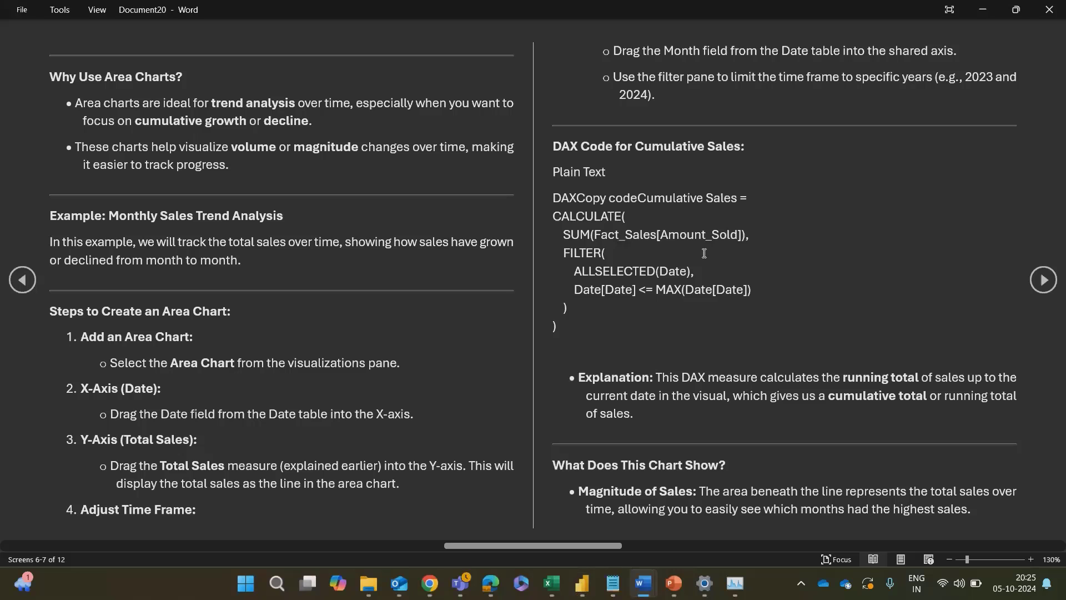
key(alt+Tab)
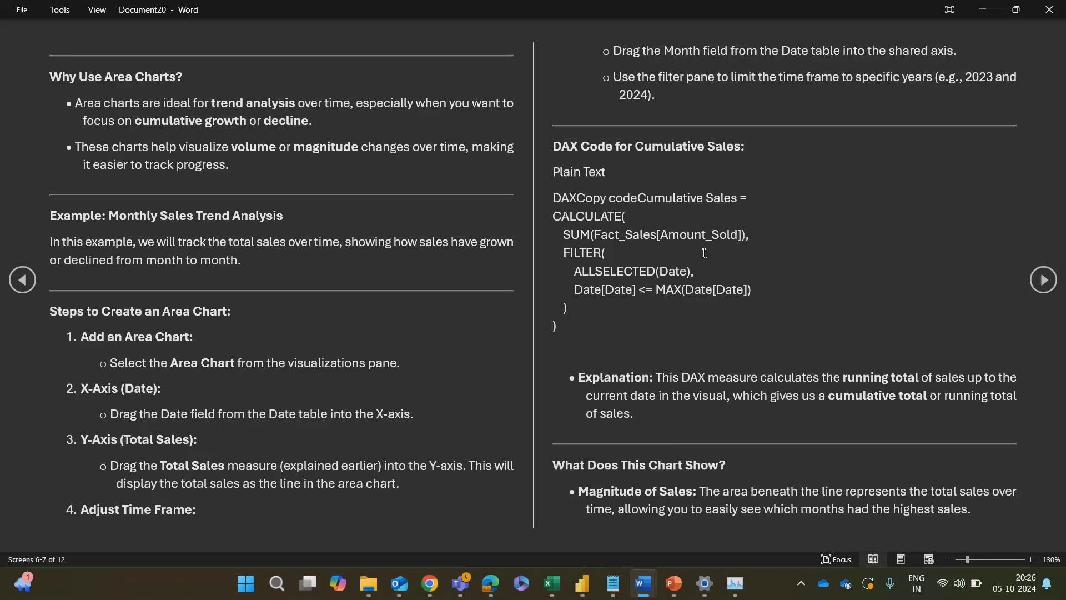
key(alt+Tab)
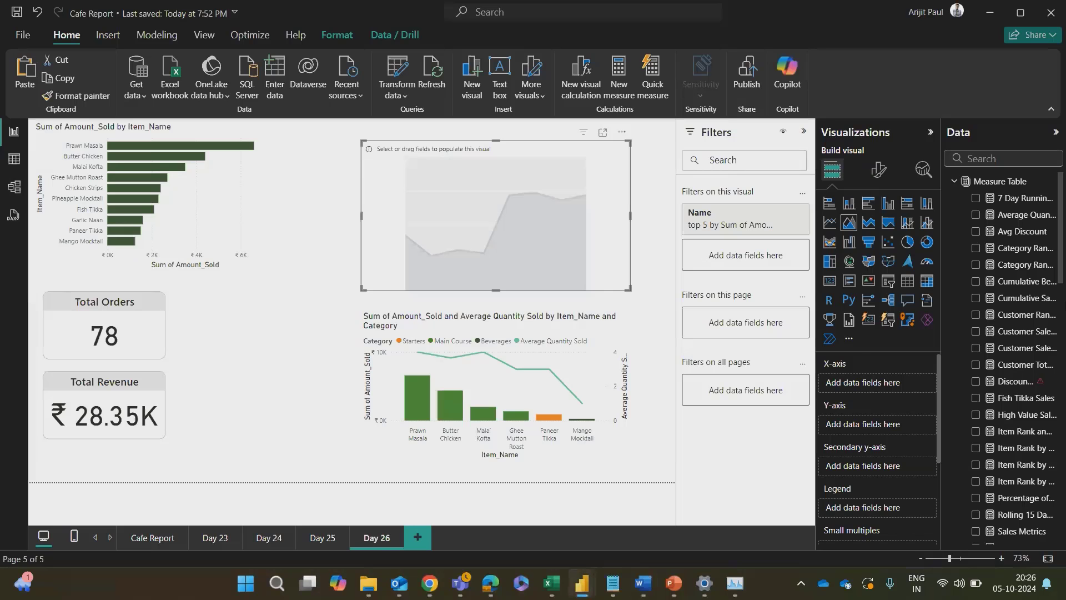
scroll(1019, 383, down, 5)
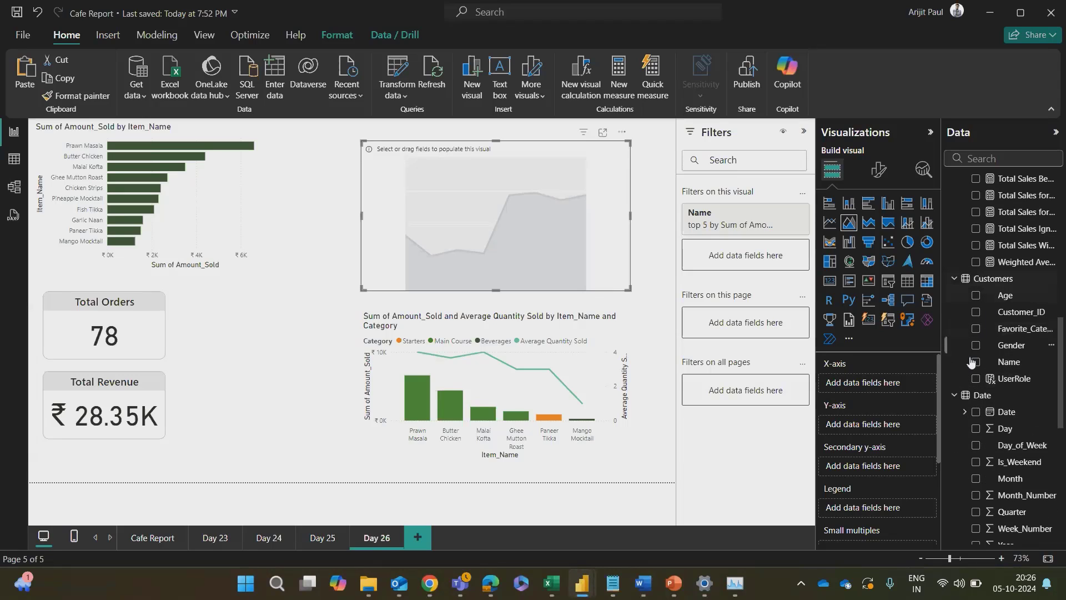
scroll(1007, 355, down, 3)
drag(1006, 349, 879, 389)
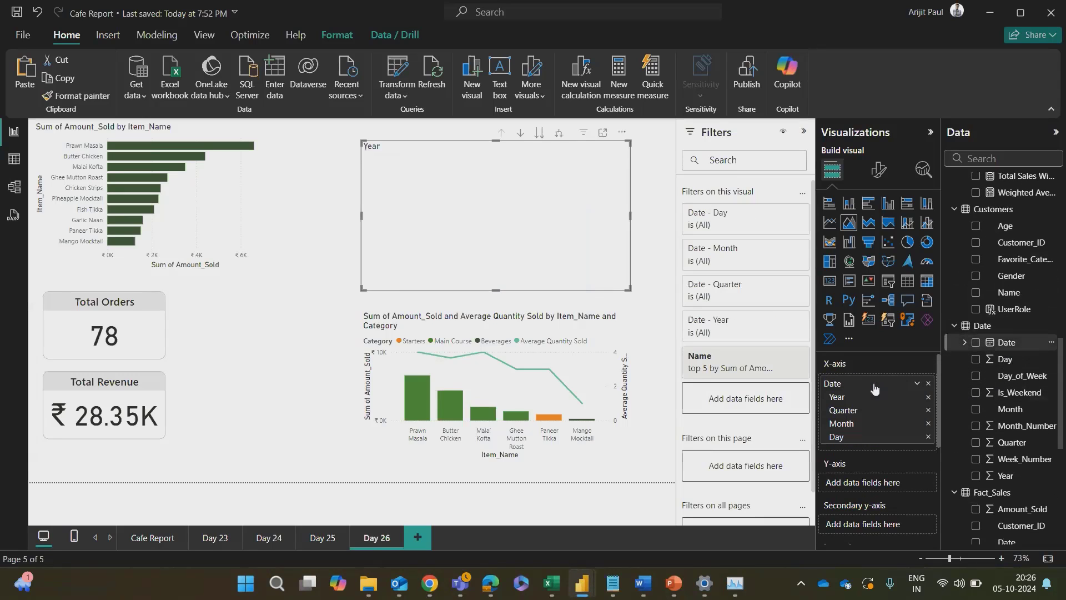
Step: Recheck the notes and add Amount_Sold from Fact_Sales to the area chart's Y-axis
click(917, 383)
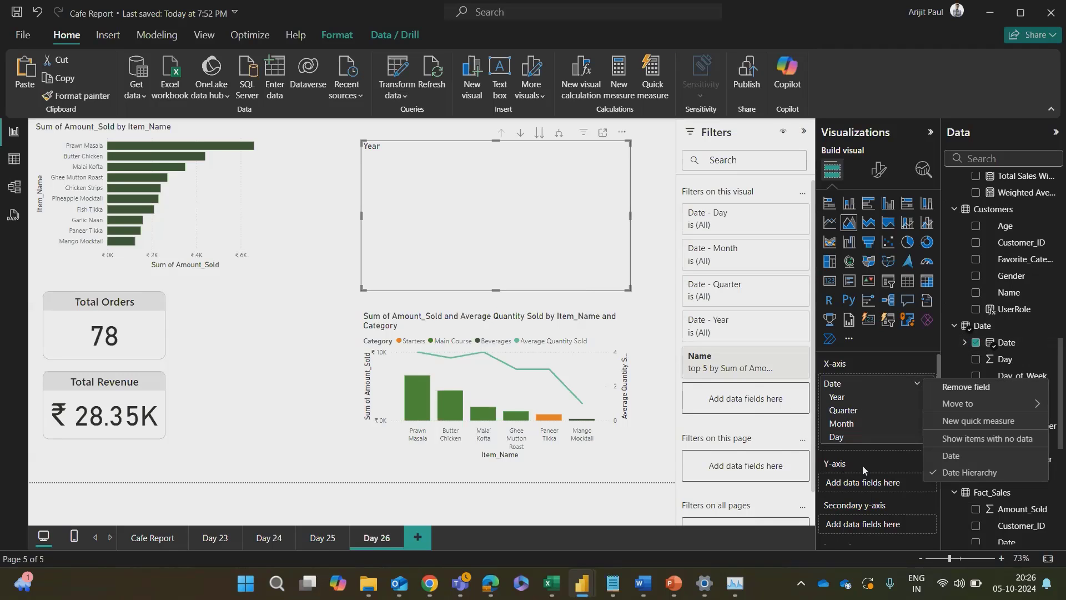
key(alt+Tab)
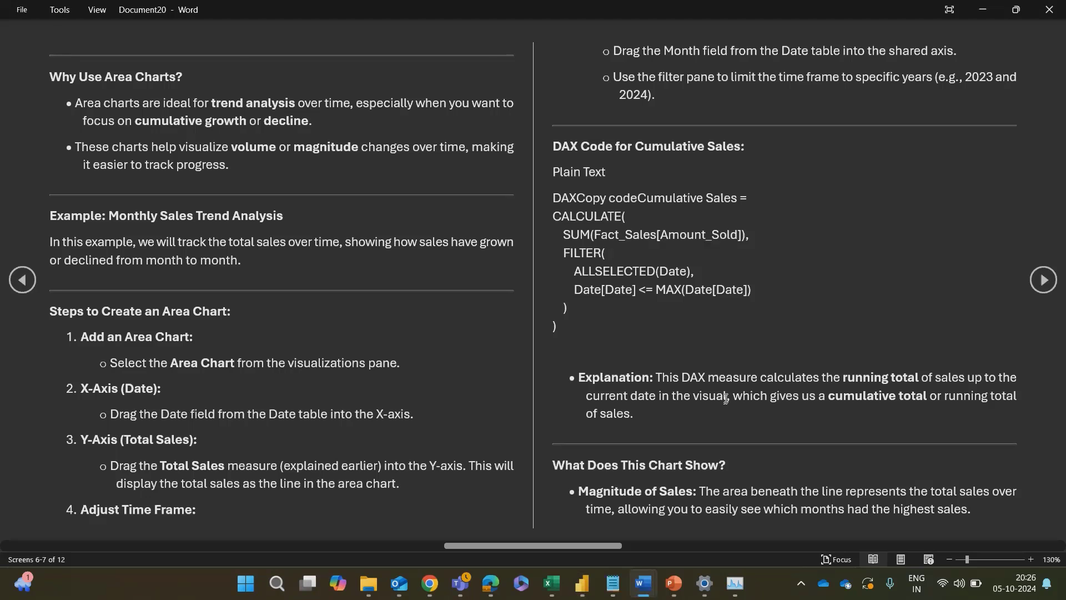
key(alt+Tab)
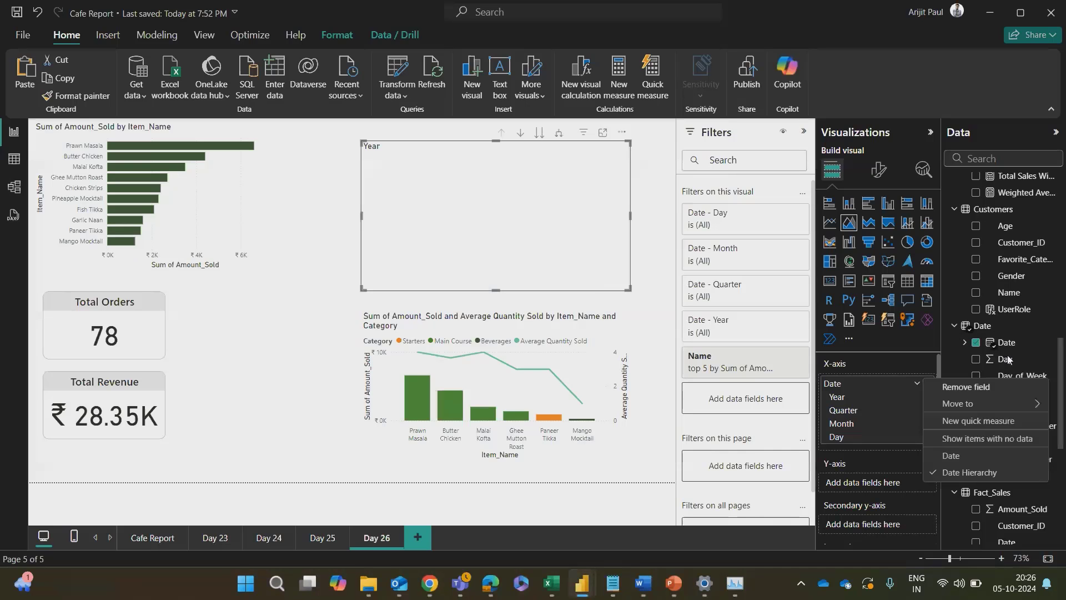
click(938, 532)
scroll(1006, 417, down, 10)
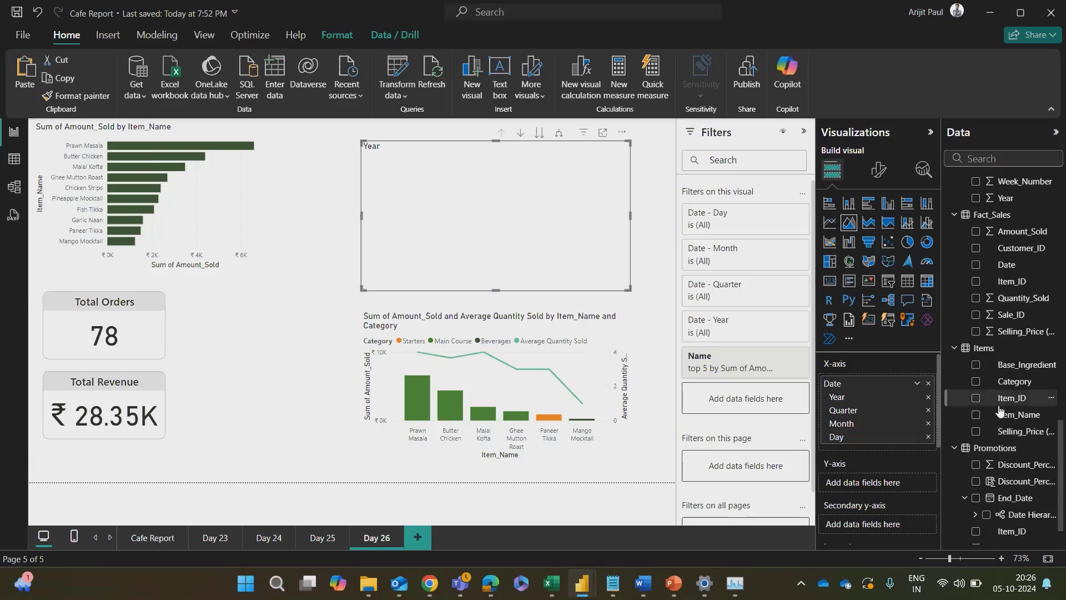
scroll(1009, 351, up, 3)
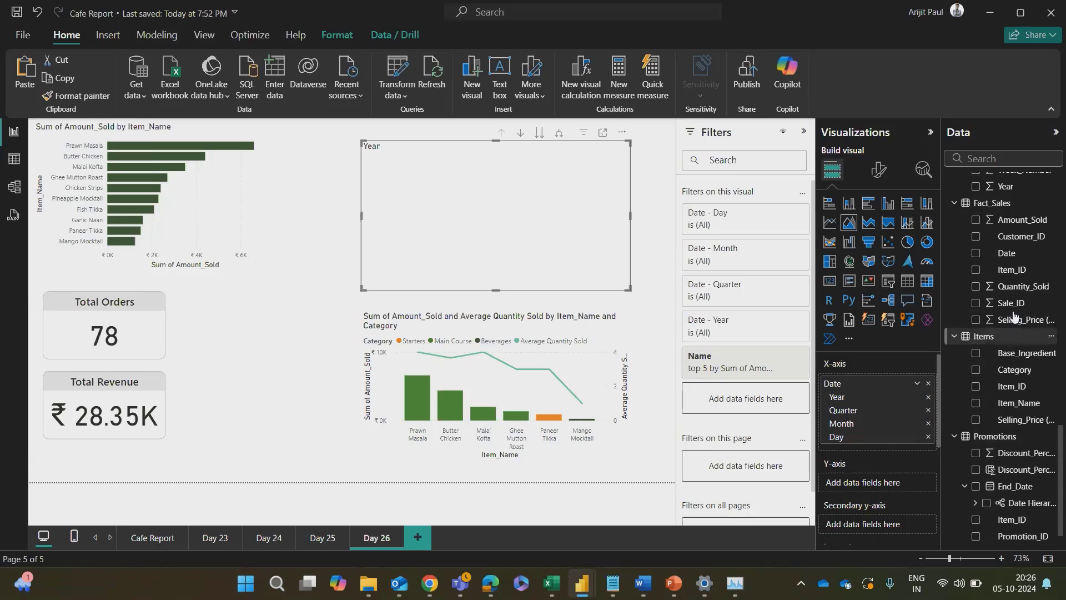
drag(1018, 255, 889, 481)
scroll(870, 443, down, 2)
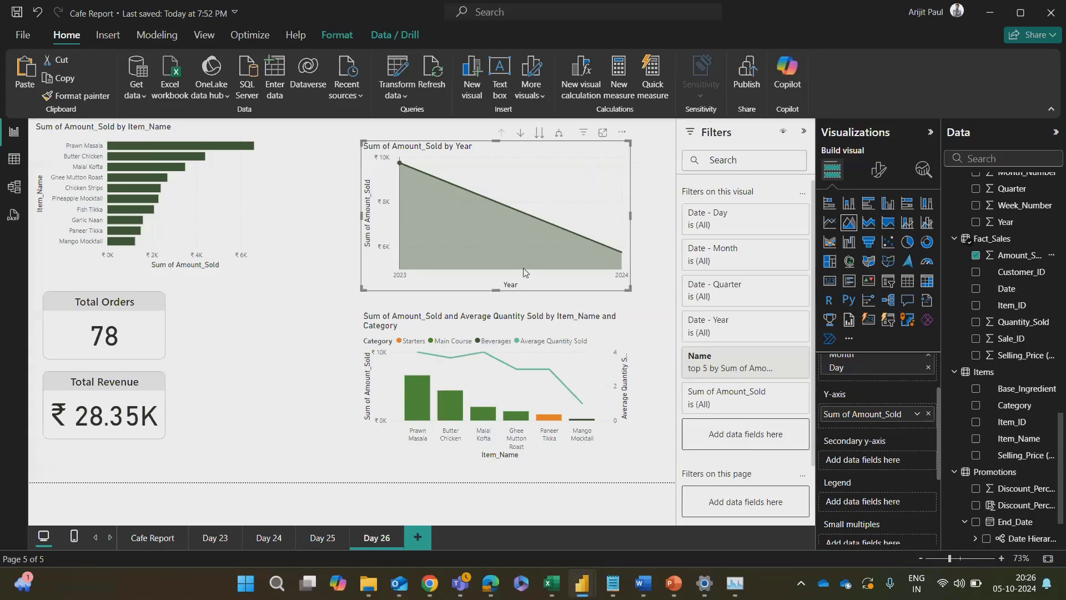
Step: Shift the area chart toward the bar chart and widen it on both sides to fill the available space
drag(379, 284, 352, 283)
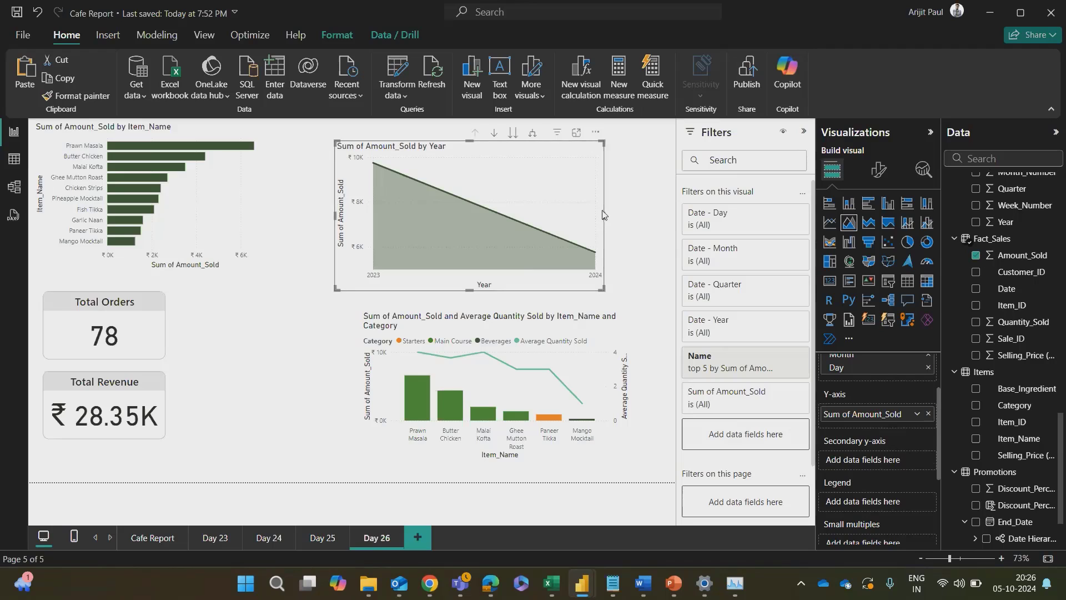
drag(604, 217, 673, 218)
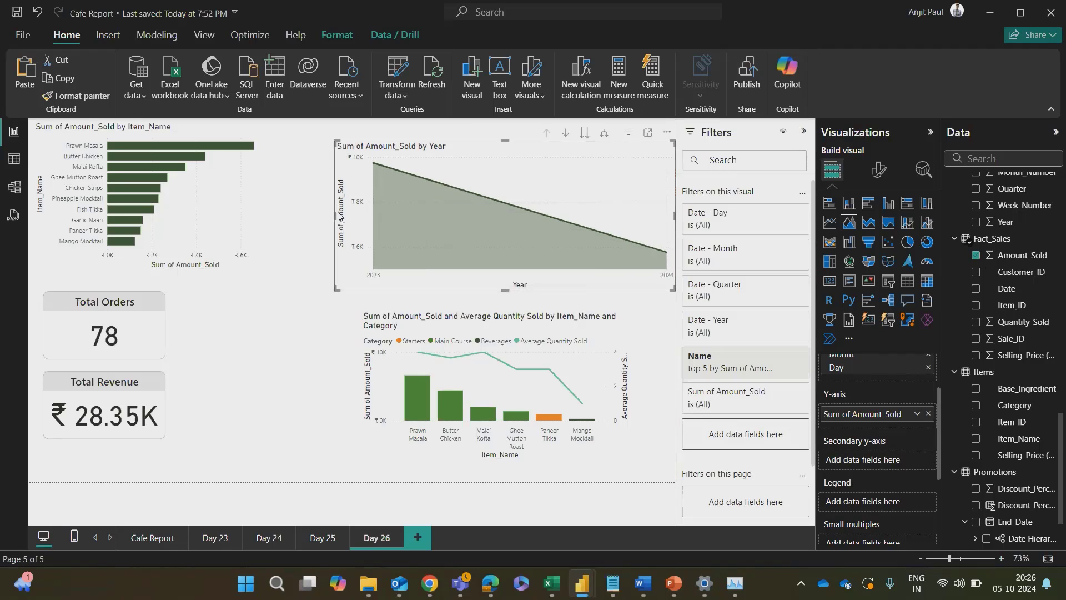
click(327, 222)
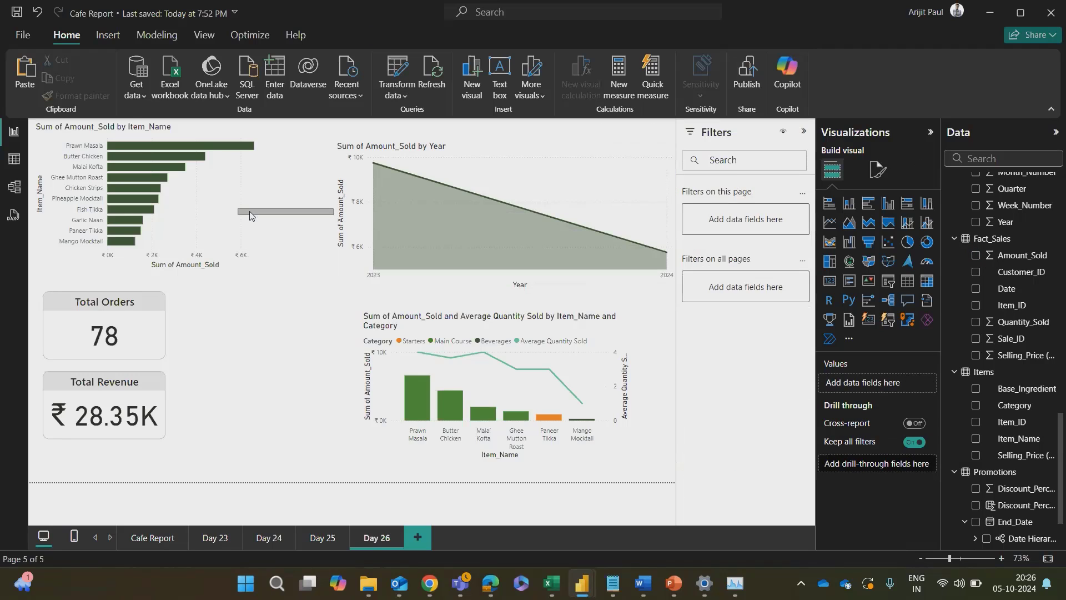
click(328, 224)
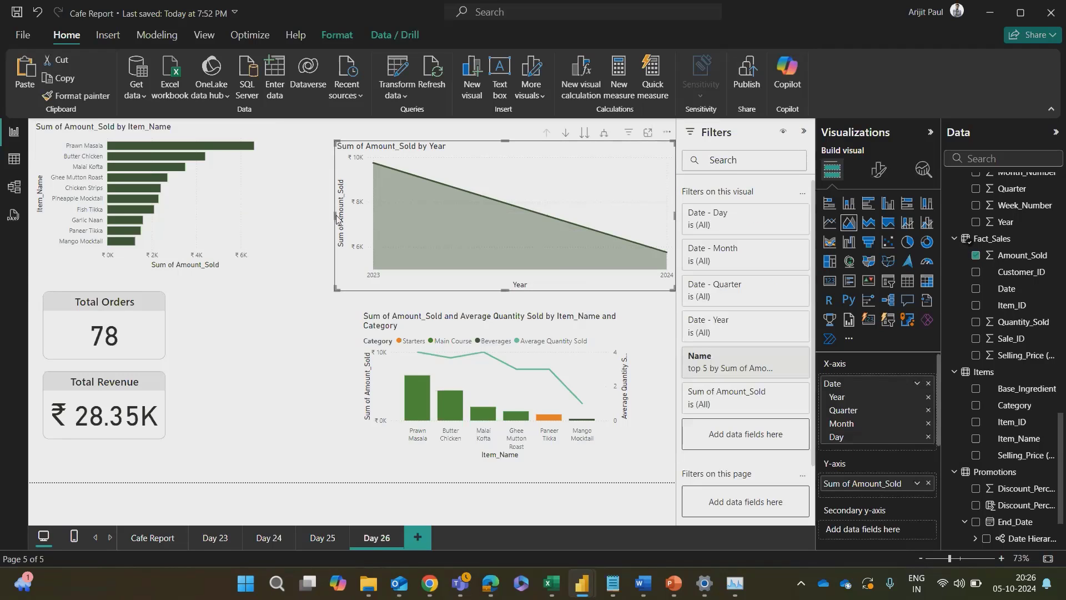
mouse_move(334, 215)
mouse_down()
mouse_move(222, 211)
mouse_move(248, 197)
mouse_move(353, 210)
mouse_move(313, 212)
mouse_up()
click(314, 325)
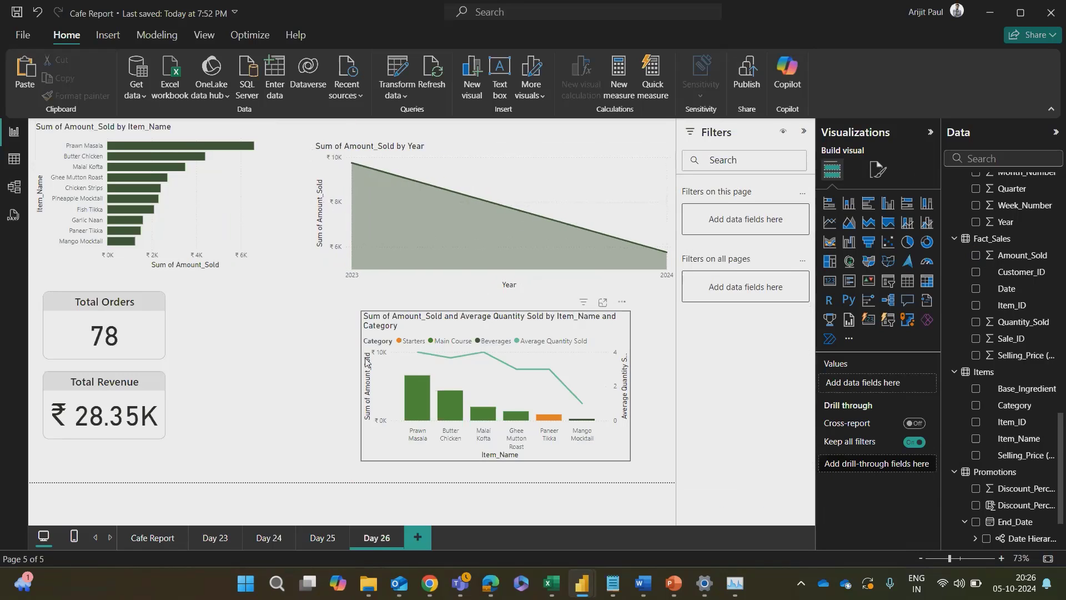
Step: Consult the notes, try the Date table's Month field on the area chart's secondary Y-axis, and remove it
key(alt+Tab)
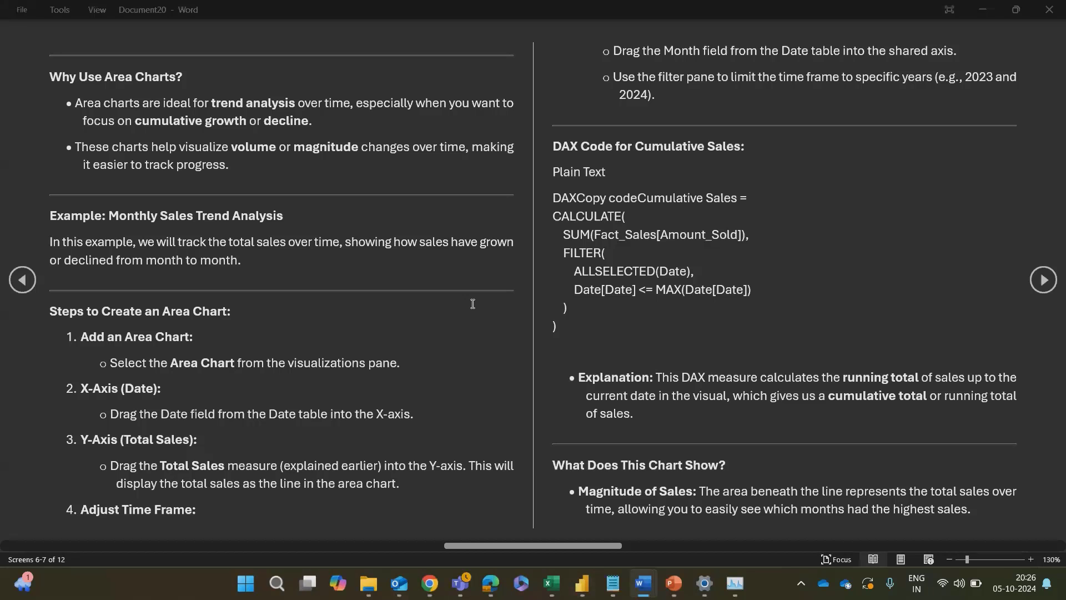
key(alt+Tab)
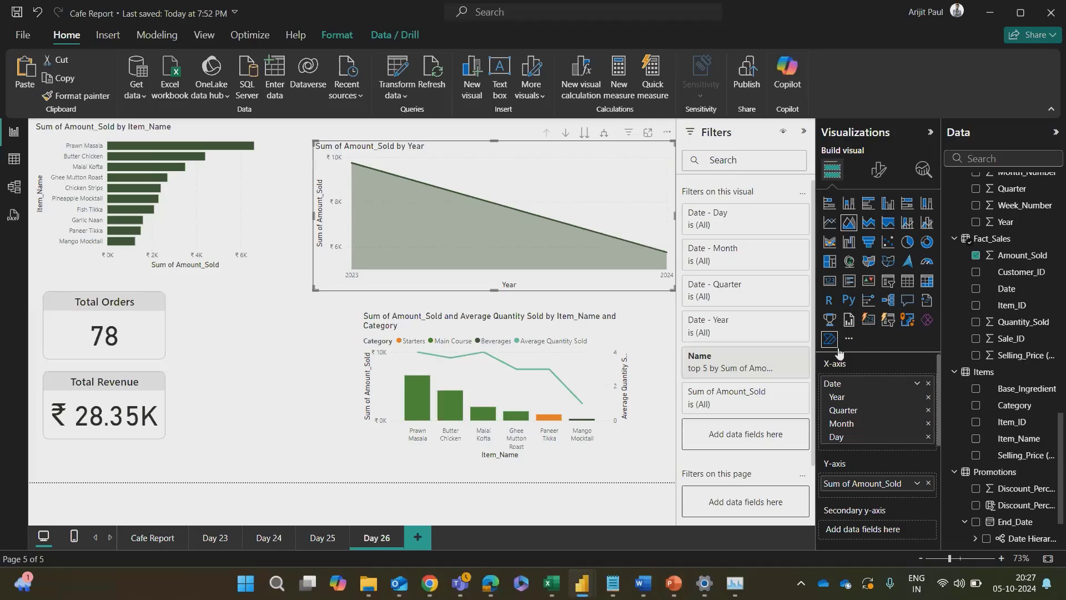
scroll(982, 417, down, 1)
scroll(982, 417, down, 2)
scroll(821, 419, down, 2)
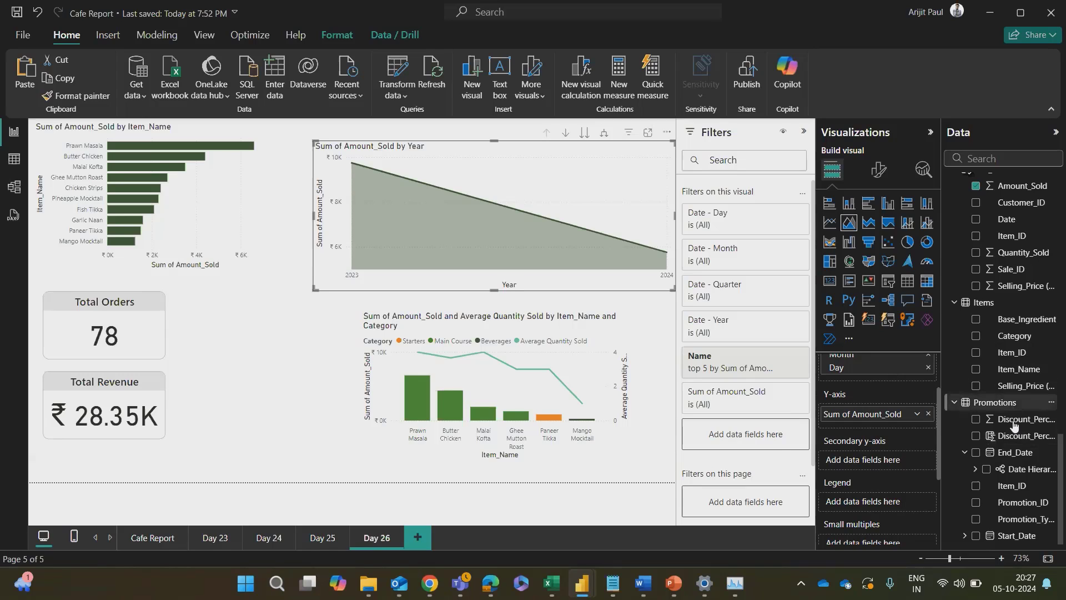
scroll(1010, 308, up, 2)
scroll(1009, 305, up, 3)
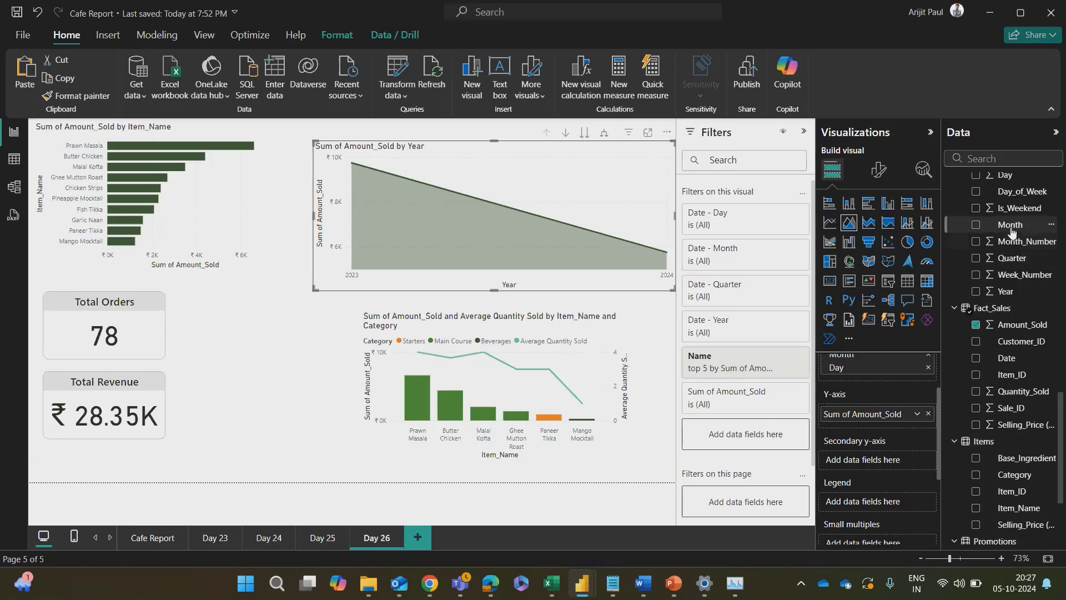
drag(1010, 224, 889, 460)
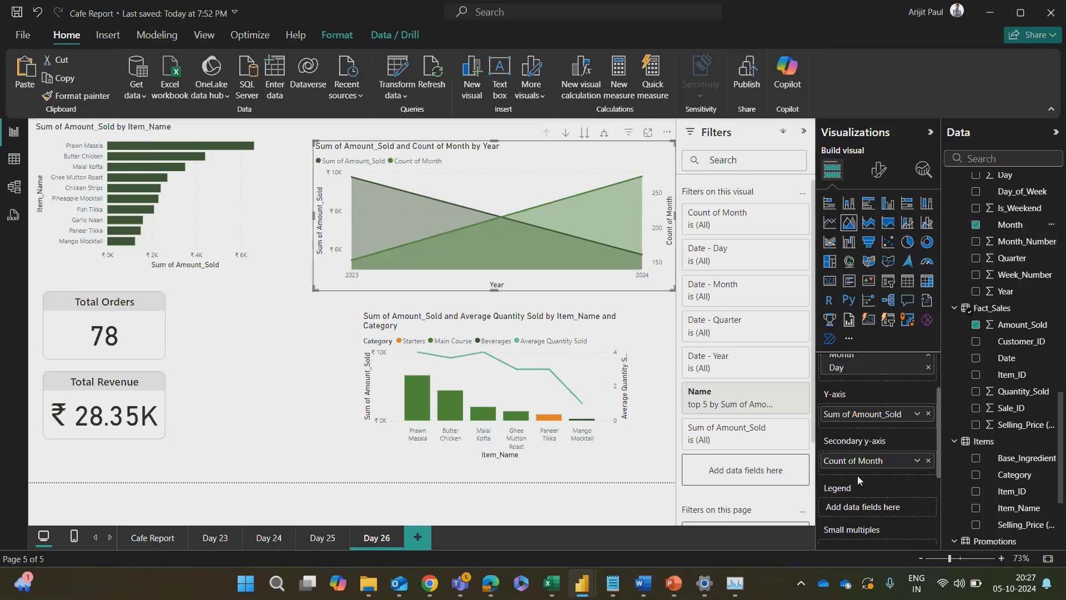
click(927, 460)
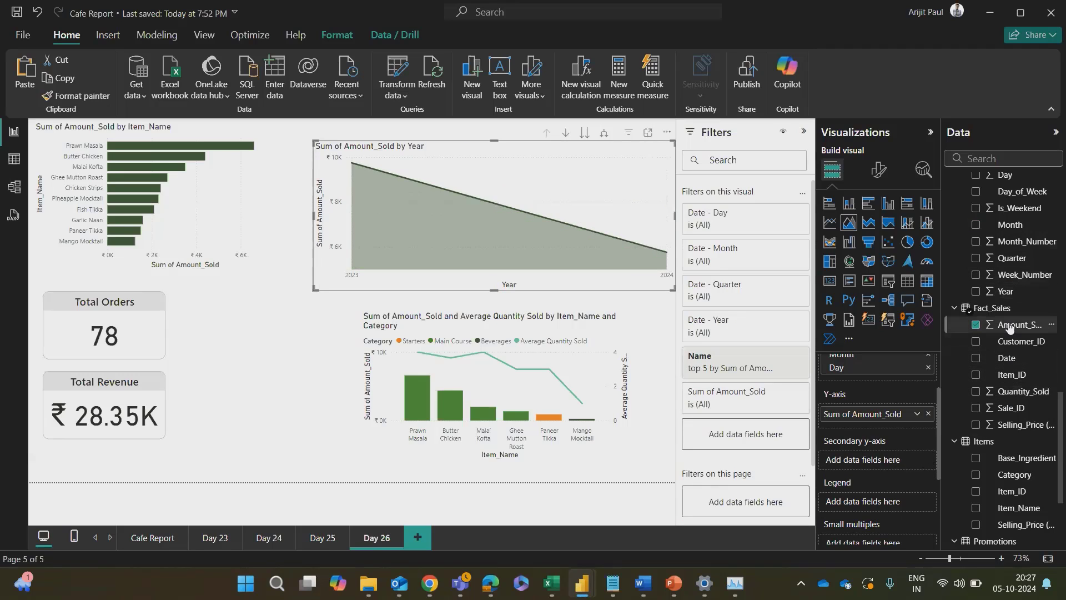
Step: Retry the Date table's Month field on the area chart's secondary Y-axis, check its field options, and remove it
mouse_move(999, 244)
mouse_down()
mouse_move(881, 473)
mouse_move(929, 353)
mouse_move(997, 246)
mouse_up()
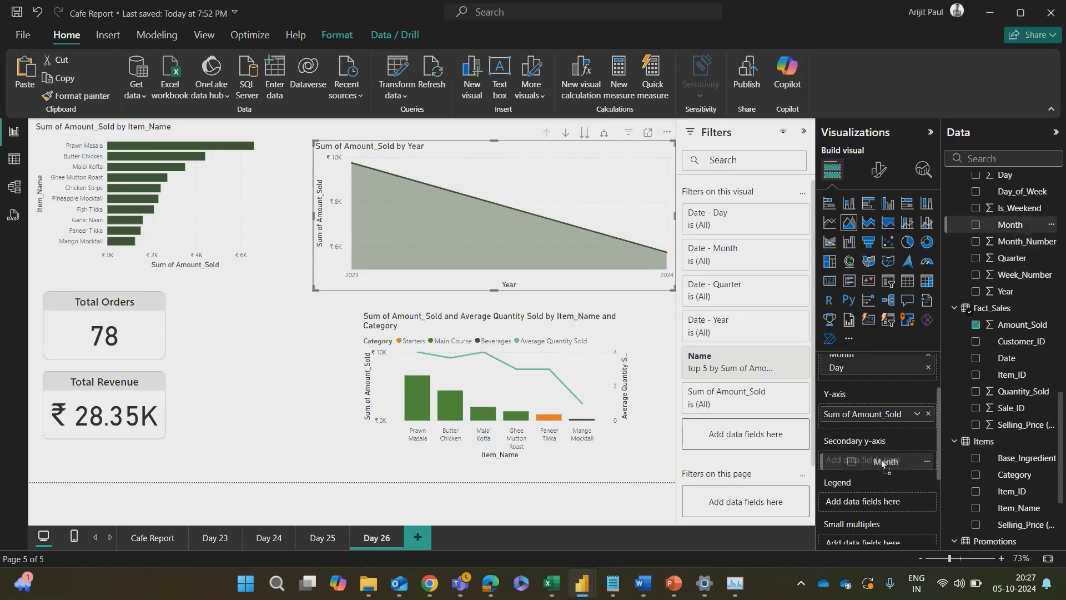
drag(883, 463, 883, 461)
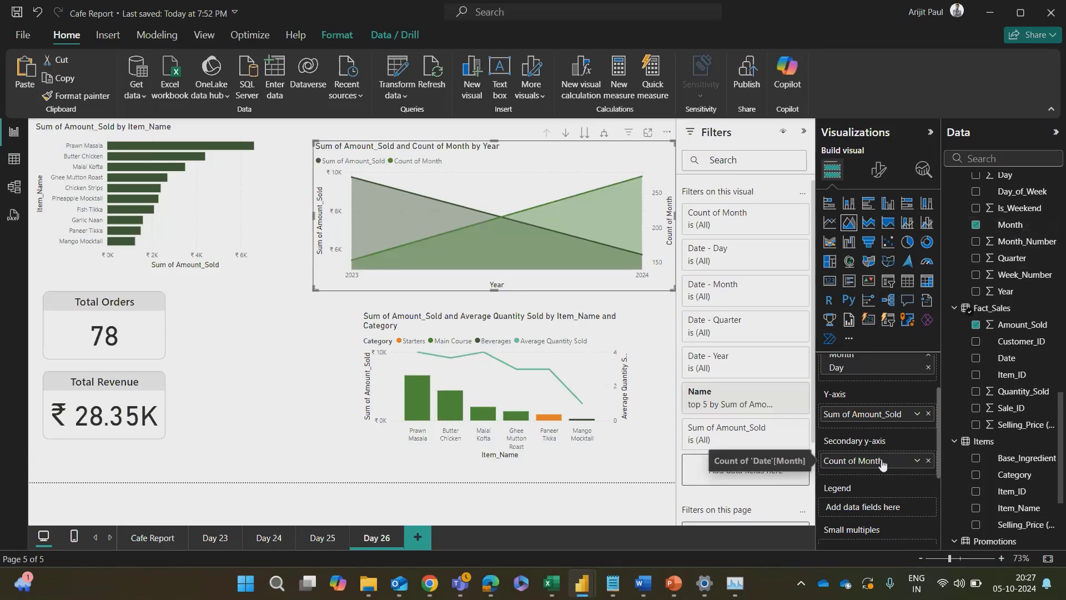
right_click(889, 459)
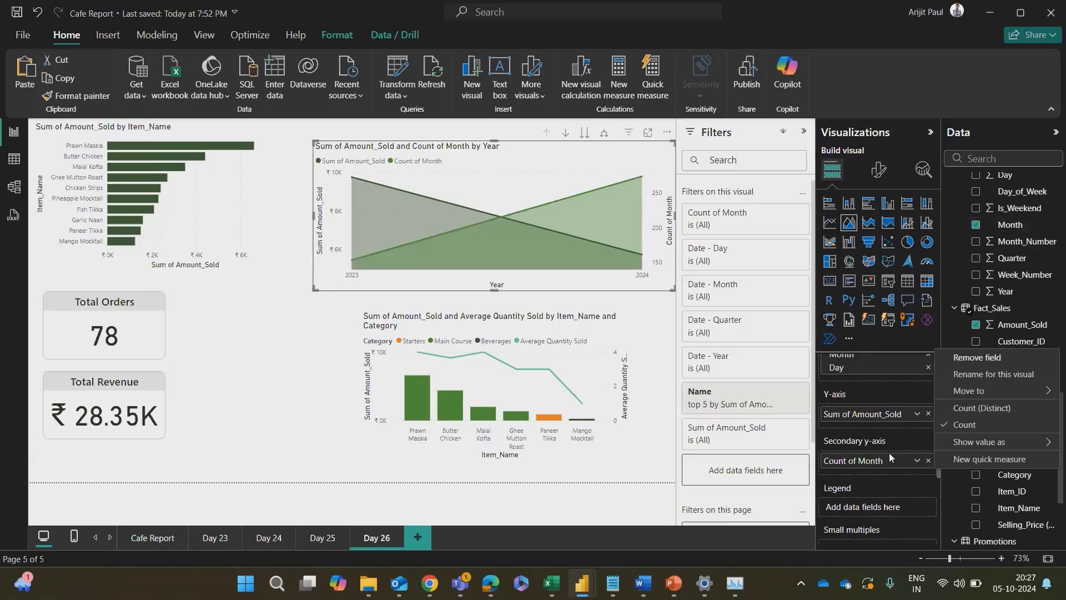
click(895, 481)
click(929, 466)
Step: Place the Date table's Month field in the area chart's legend and nudge the chart slightly toward the bar chart
drag(1010, 224, 883, 497)
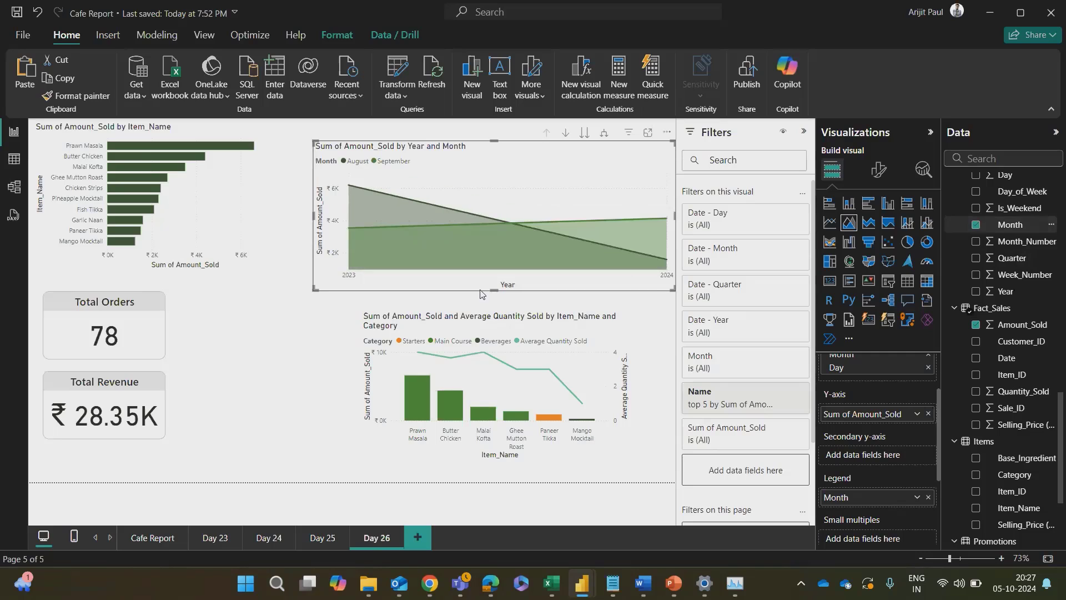
right_click(834, 498)
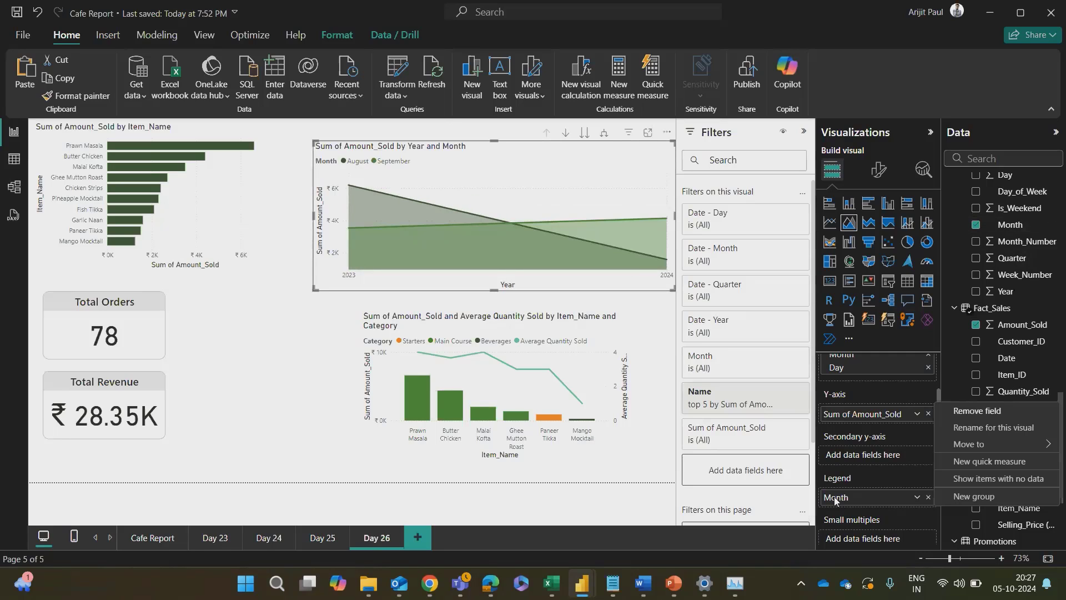
click(585, 499)
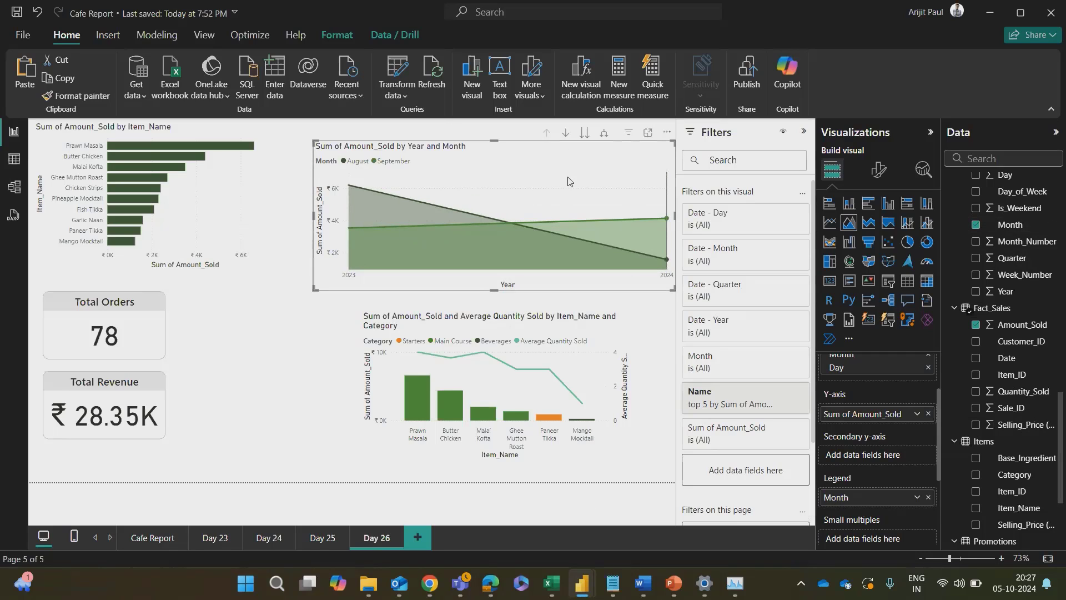
drag(572, 158, 556, 184)
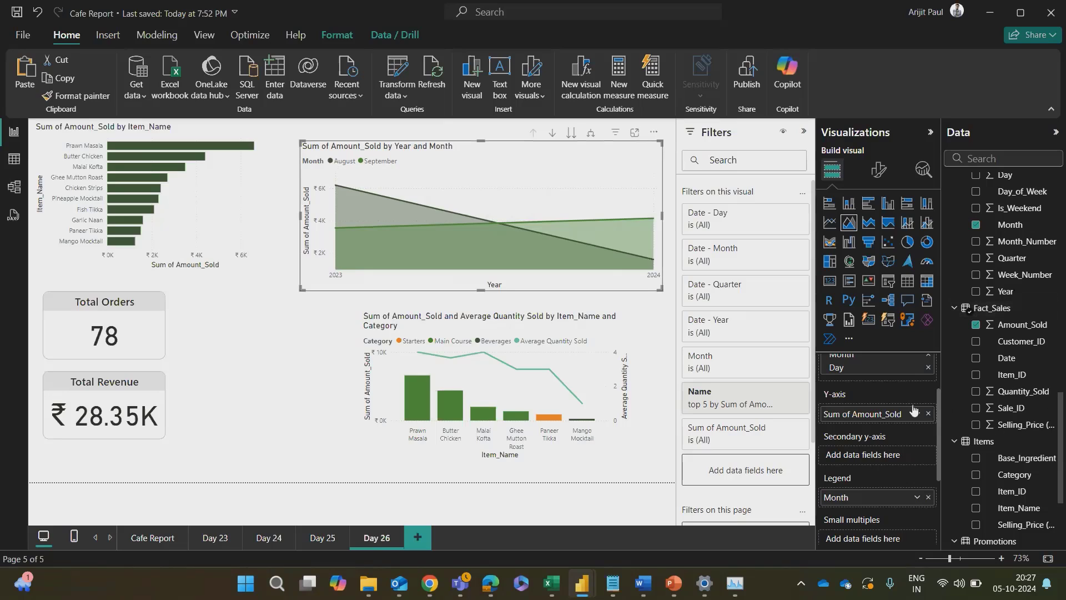
Step: Expand the area chart's Month filter and look through the months it offers
scroll(863, 488, up, 2)
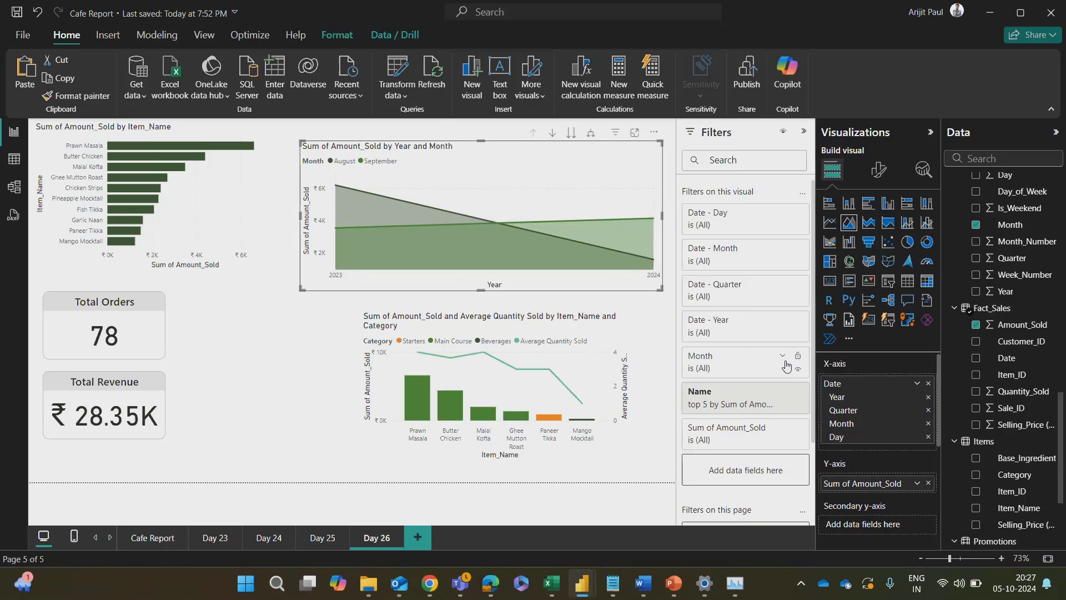
click(781, 359)
scroll(733, 411, down, 5)
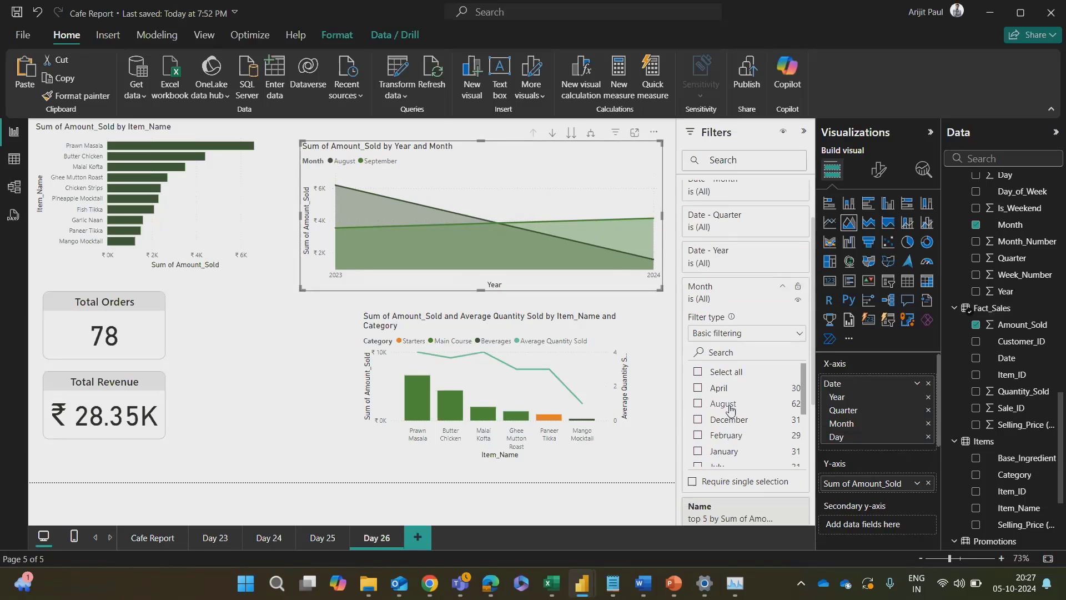
scroll(731, 410, down, 5)
scroll(739, 377, up, 3)
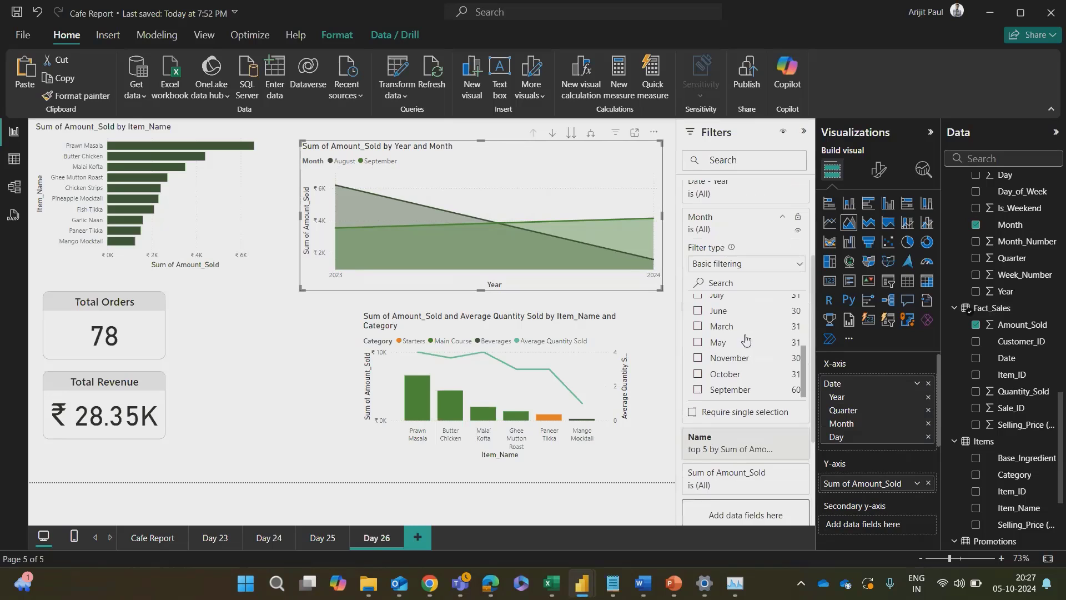
scroll(744, 351, up, 3)
Step: Try filtering the area chart's Month field to August and then to February, clearing each selection
click(696, 335)
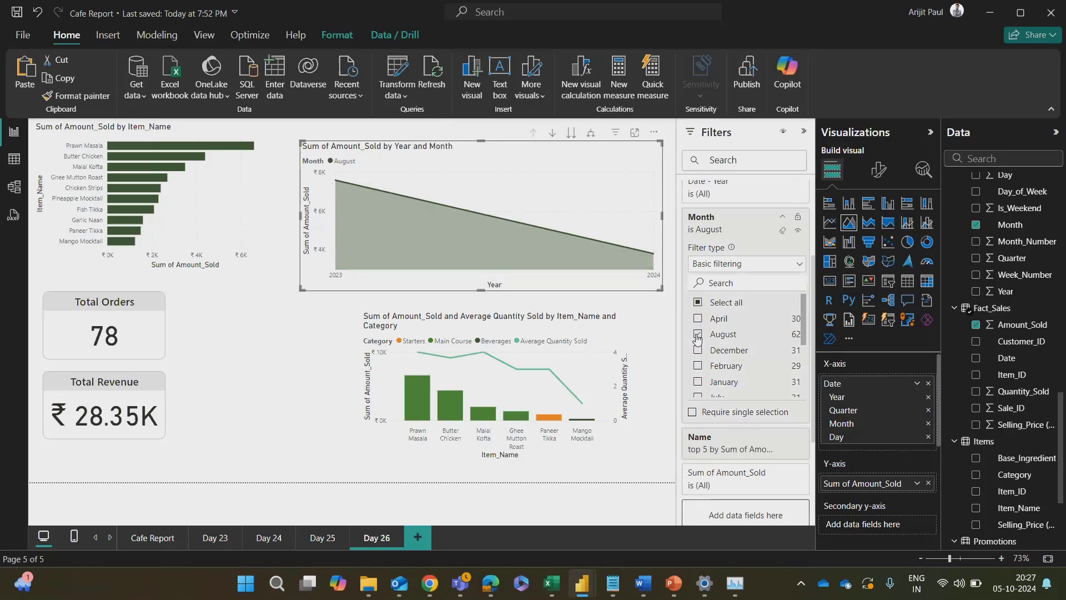
click(696, 335)
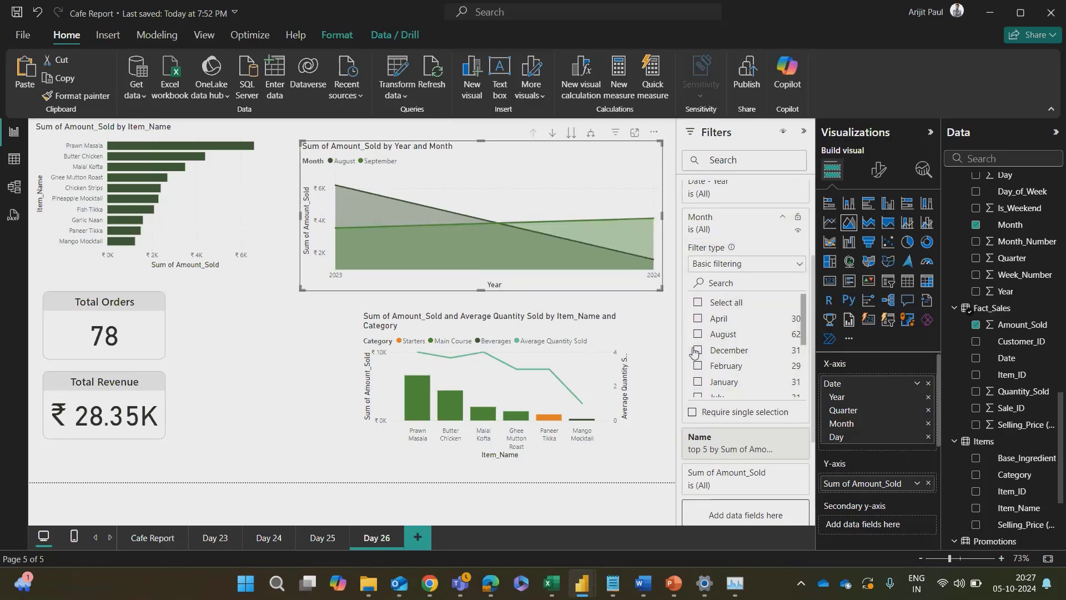
click(698, 366)
click(698, 366)
scroll(698, 388, up, 3)
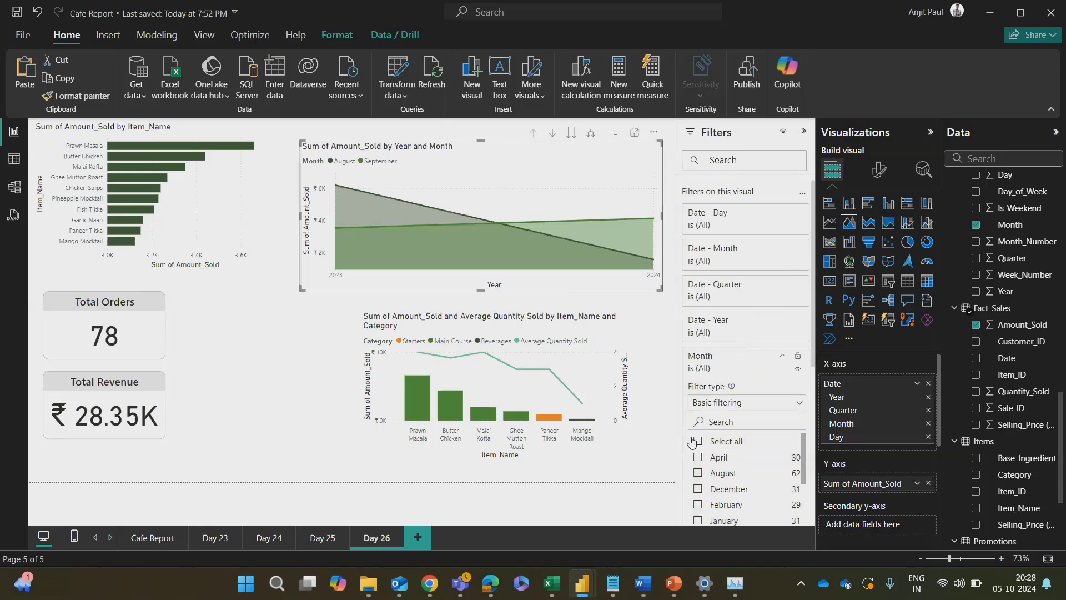
Step: Filter the area chart's Month field to August and September, and collapse the filter card
scroll(697, 444, down, 2)
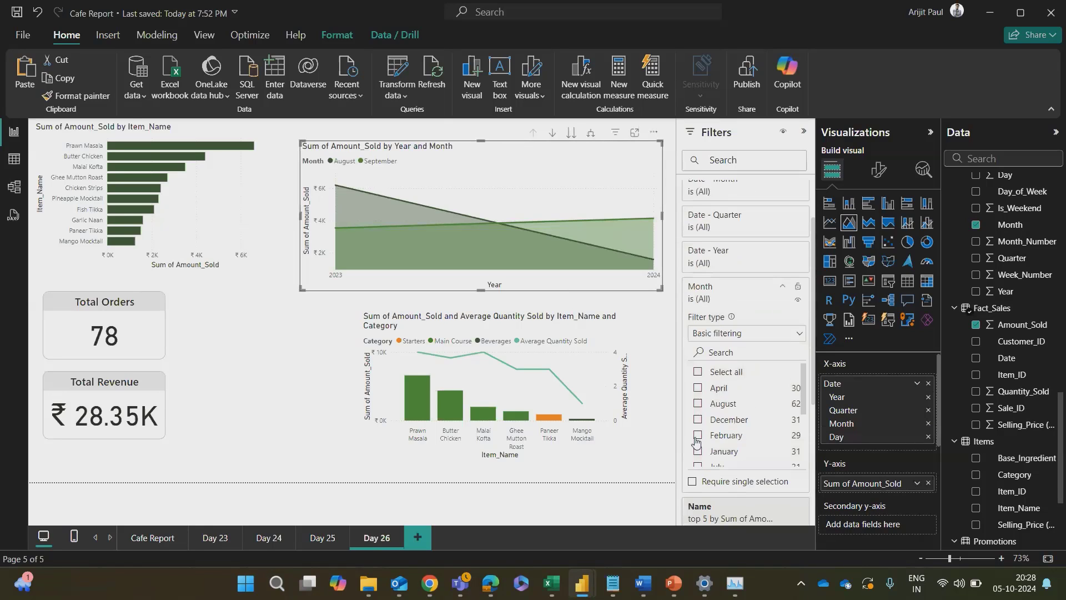
click(698, 403)
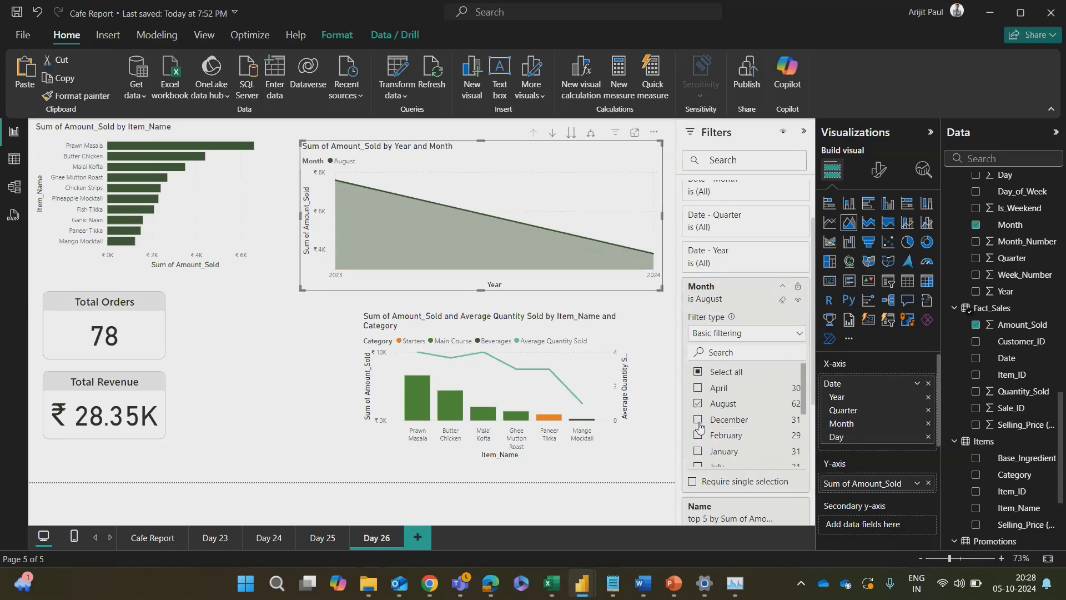
scroll(705, 420, down, 1)
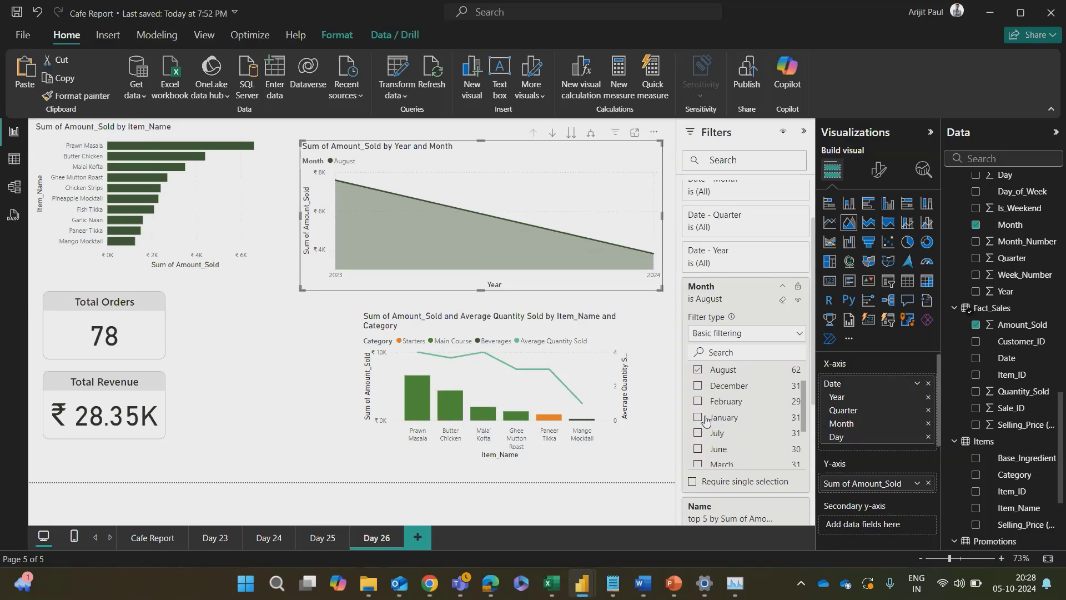
scroll(702, 439, down, 2)
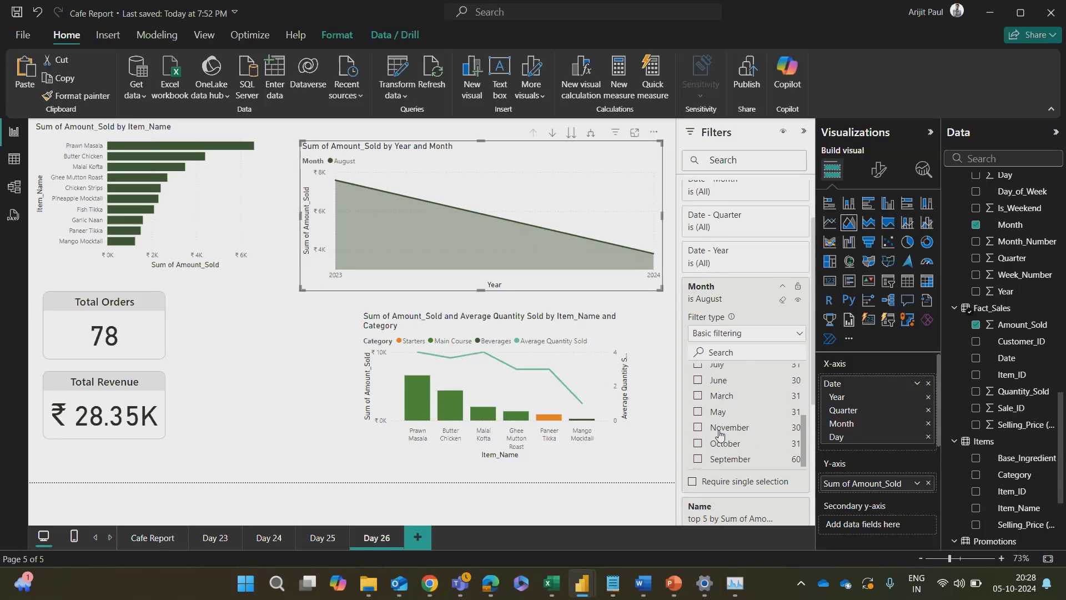
click(698, 460)
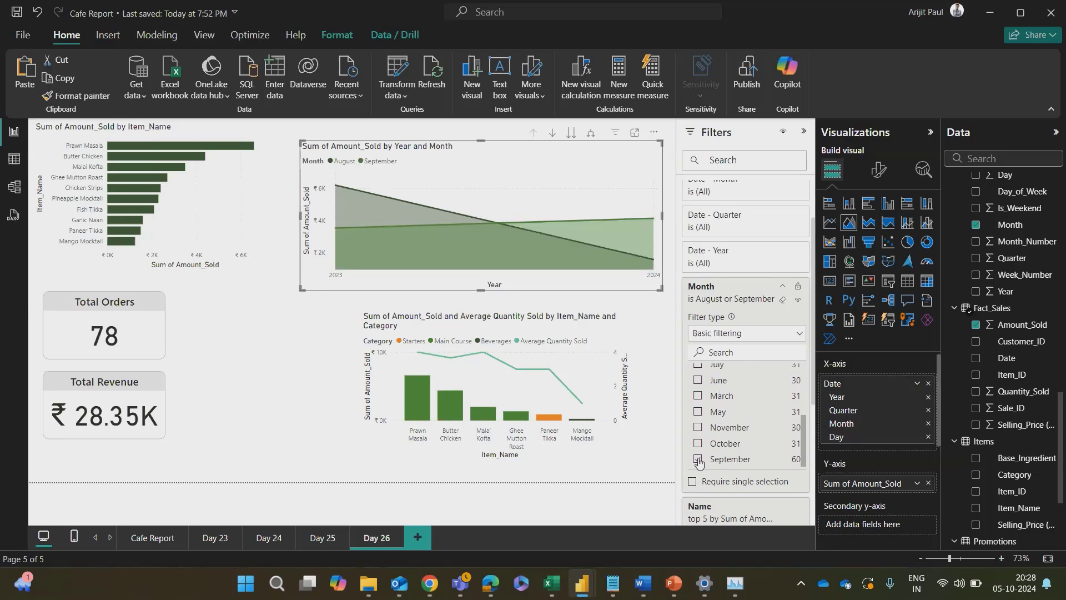
click(782, 286)
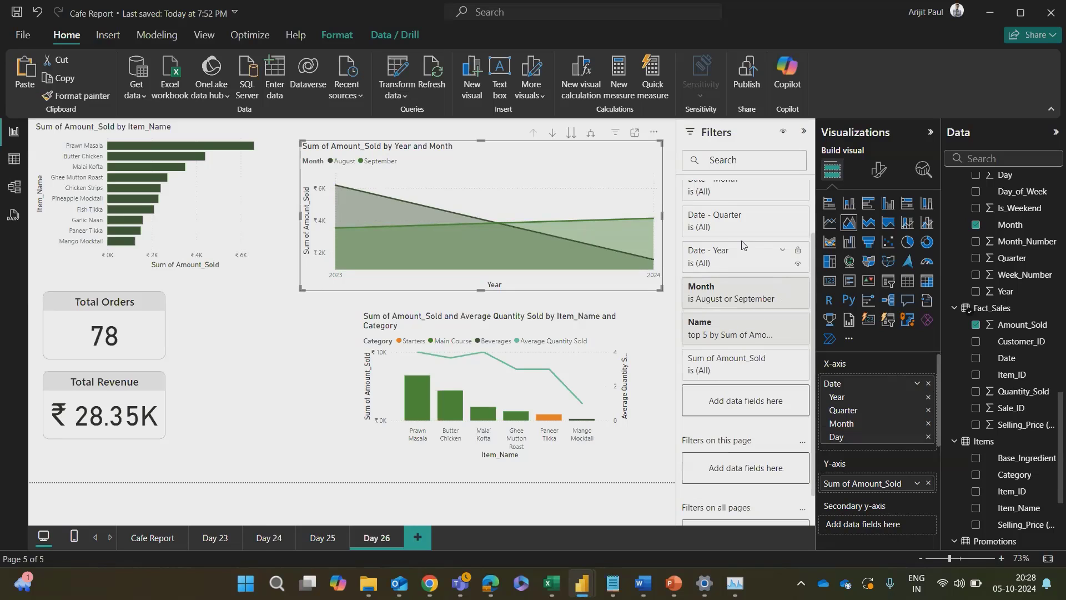
Step: Check the area chart's Date - Year filter options and review its assigned fields
click(773, 256)
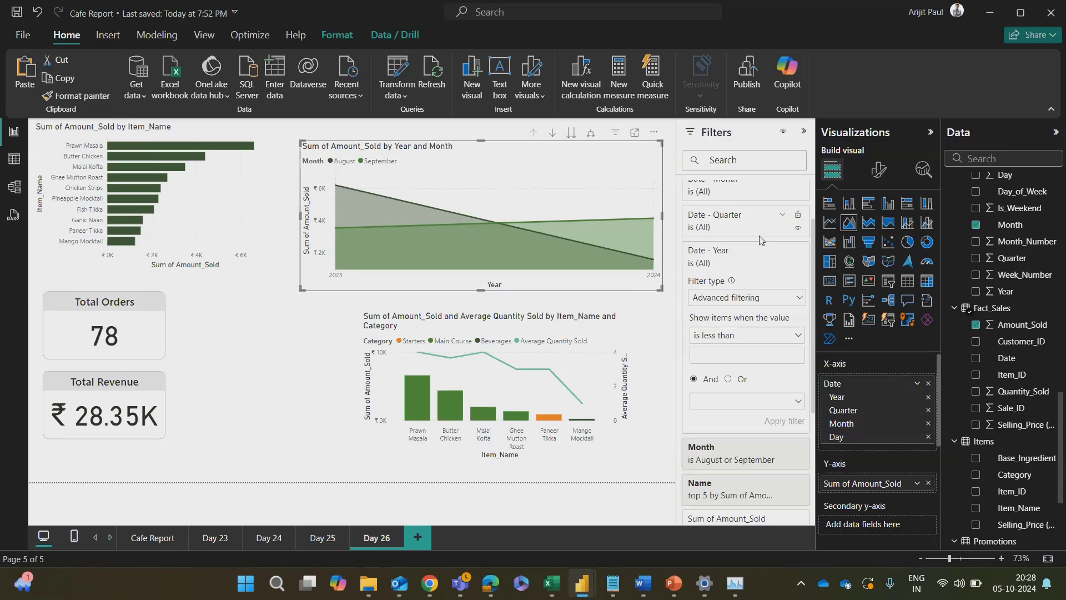
click(745, 251)
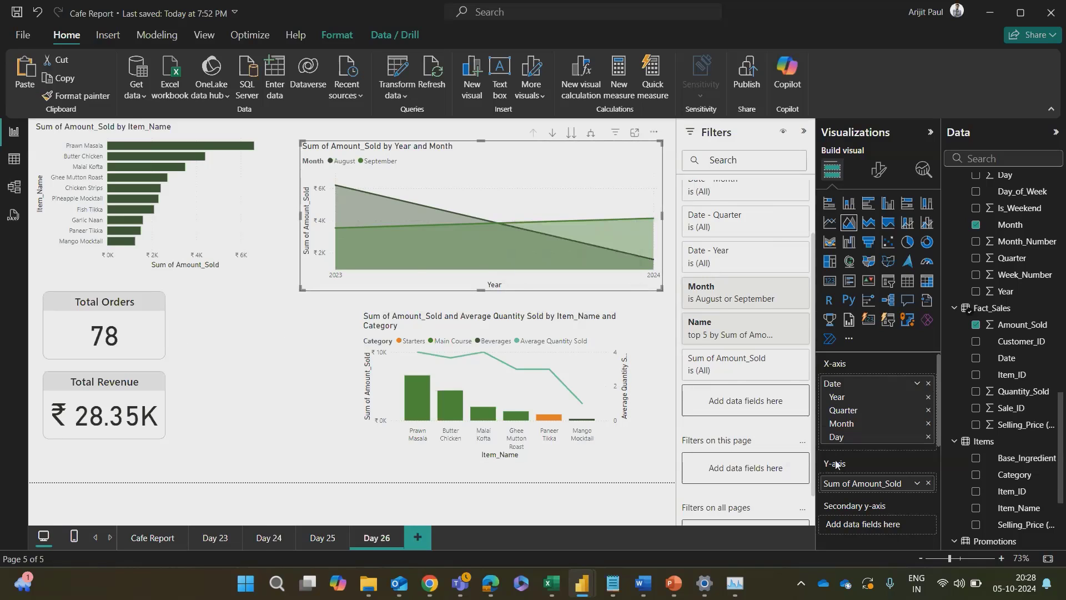
scroll(873, 469, down, 5)
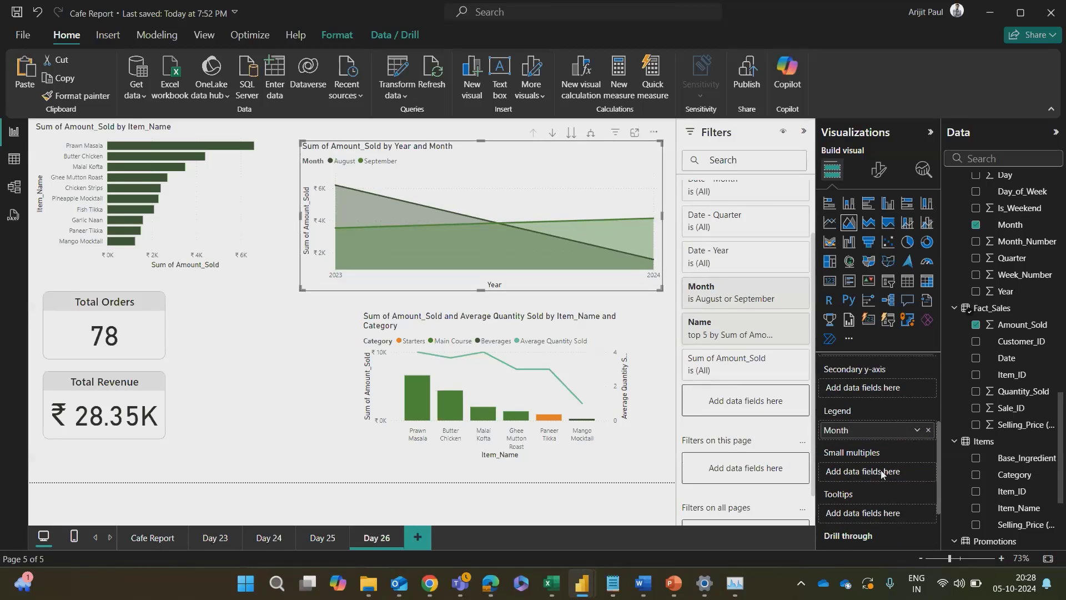
scroll(881, 470, up, 2)
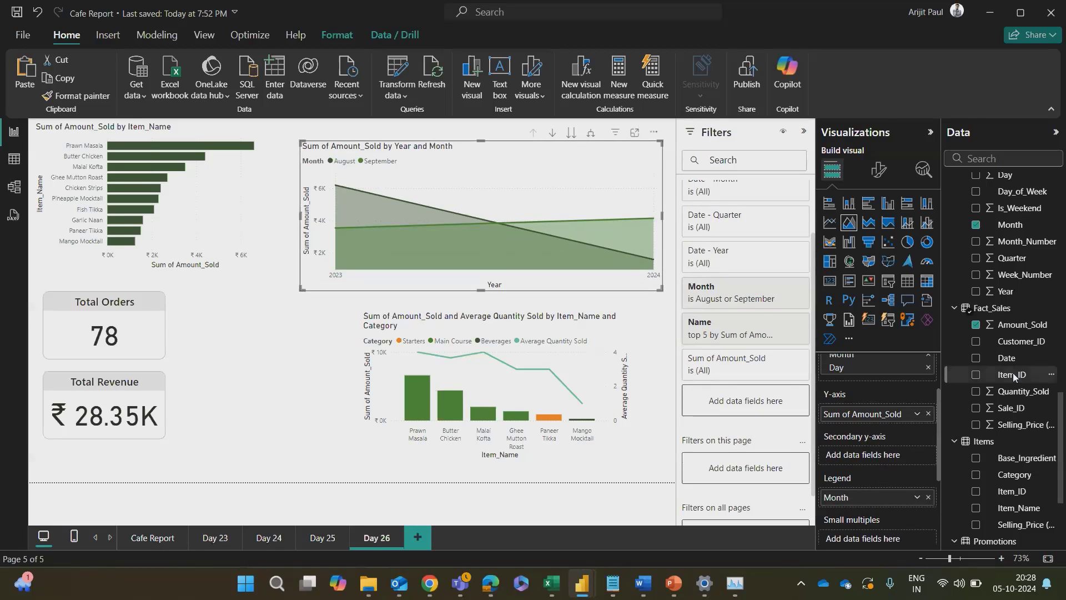
Step: Switch to Chrome and look back through the Microsoft Learn article on combo charts
key(alt+Tab)
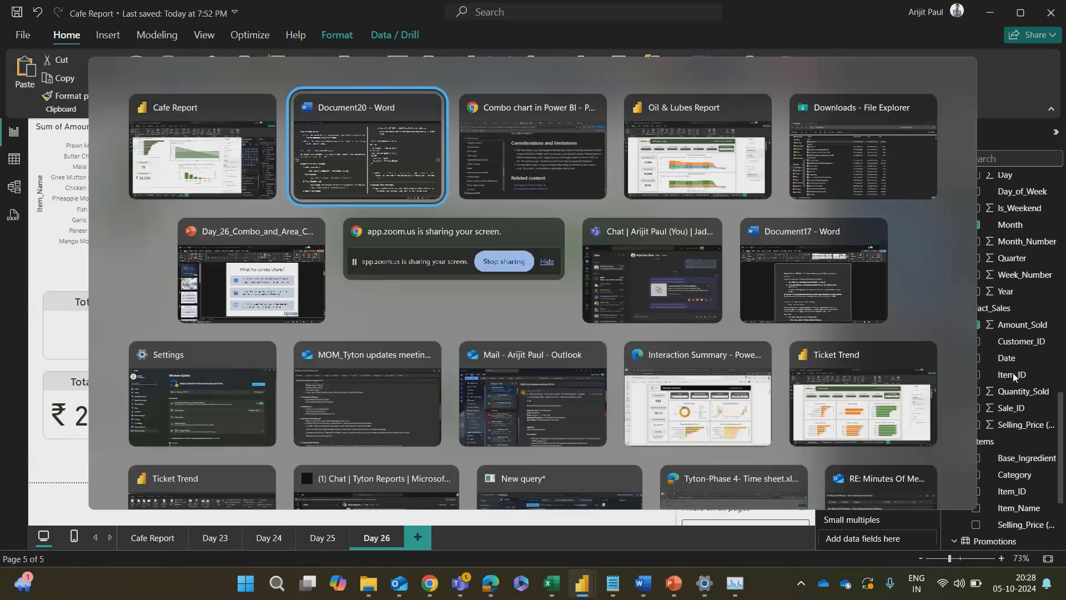
key(alt+Tab)
scroll(716, 288, up, 6)
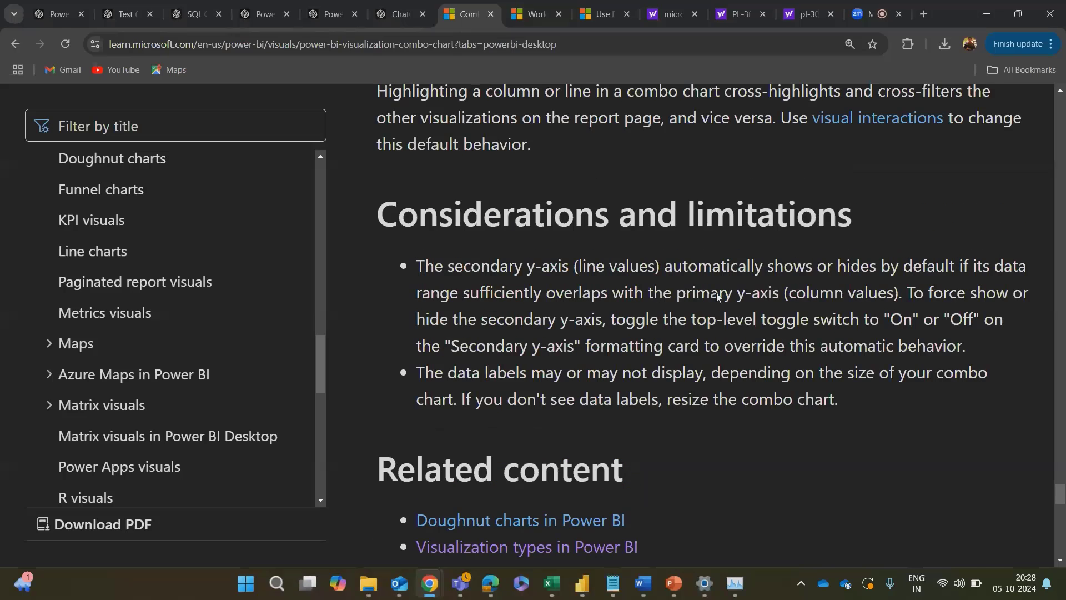
scroll(576, 273, up, 10)
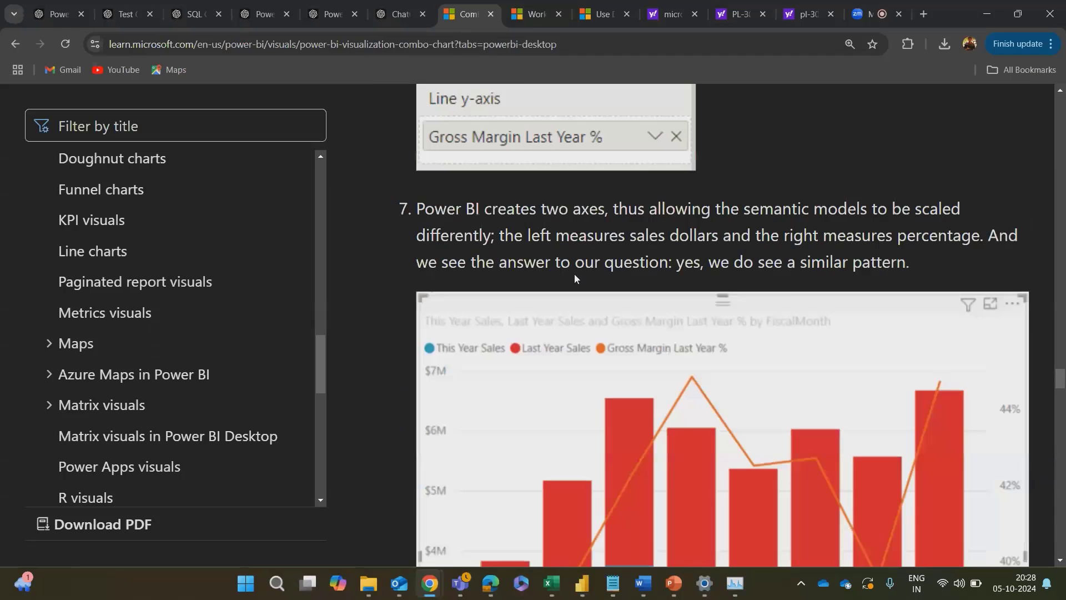
Step: Search Microsoft Learn for "area chart" from the open Work with DAX functions page
click(542, 14)
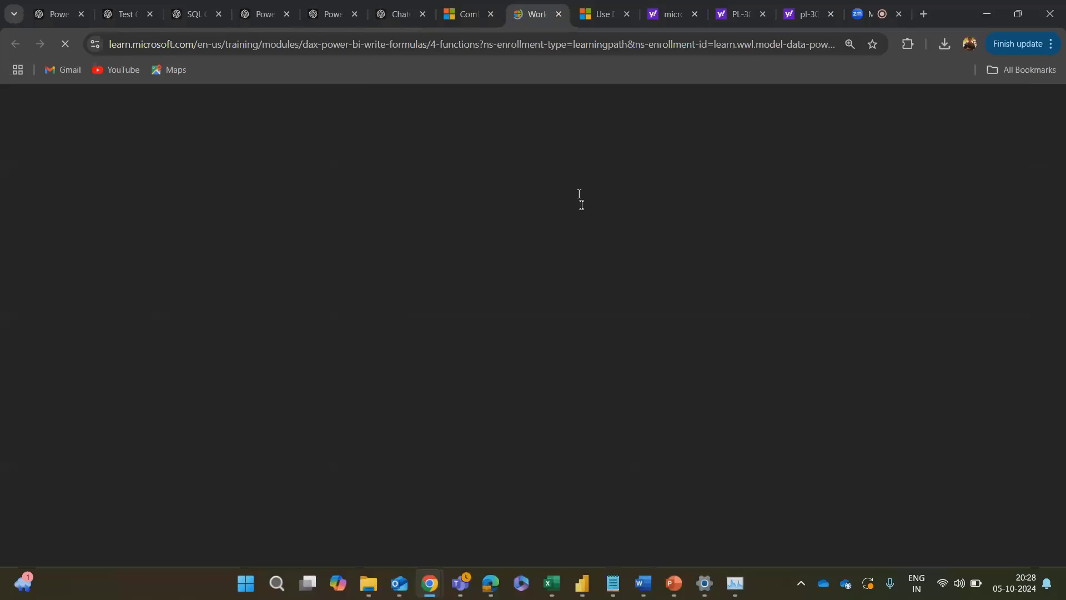
scroll(576, 288, up, 5)
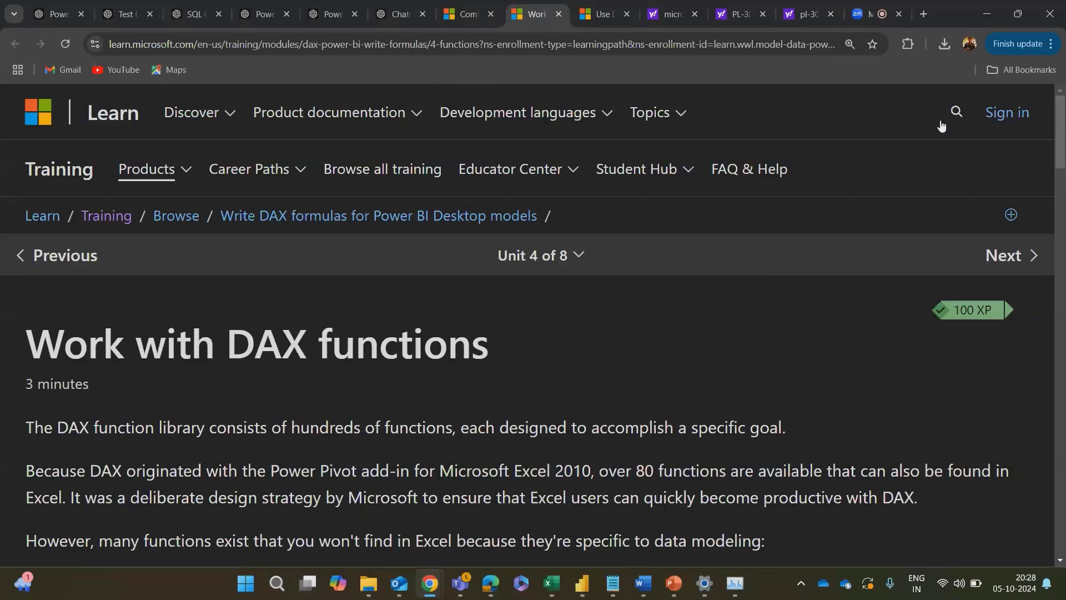
click(956, 113)
text(areac)
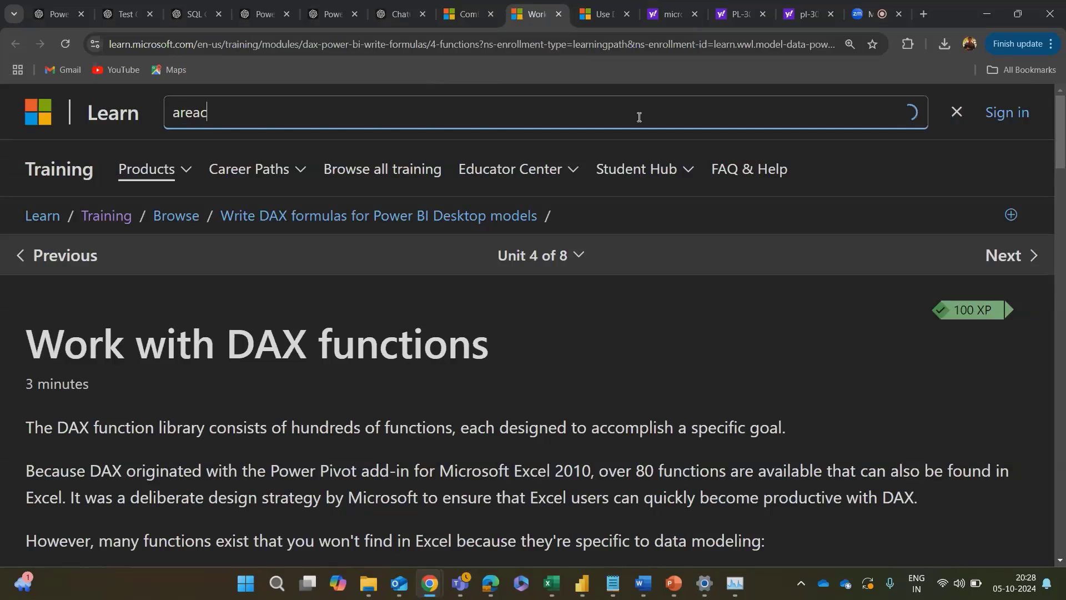
key(BackSpace)
text(chart)
key(Return)
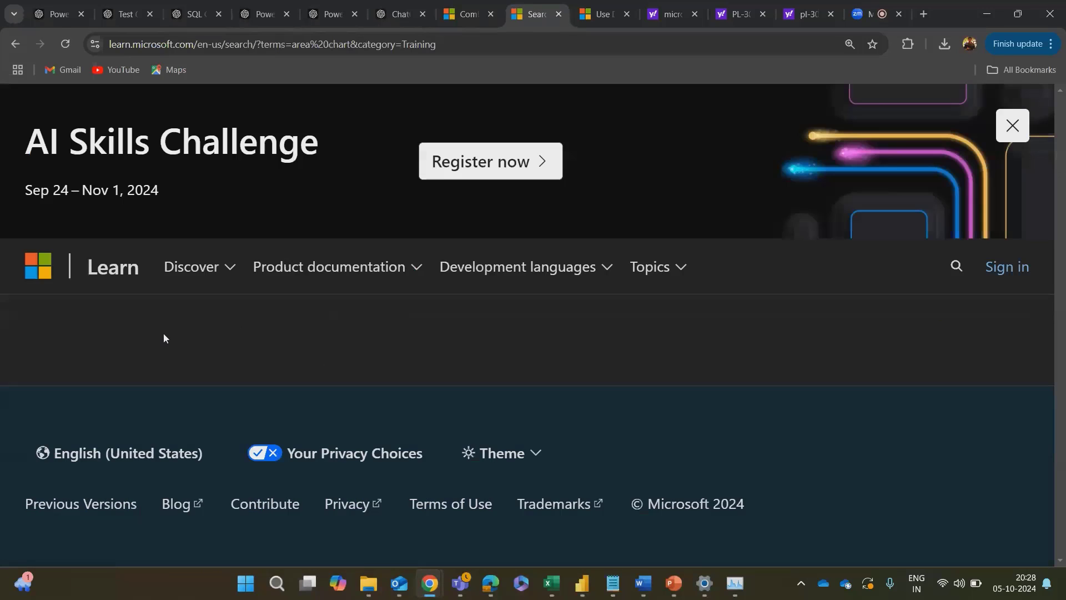